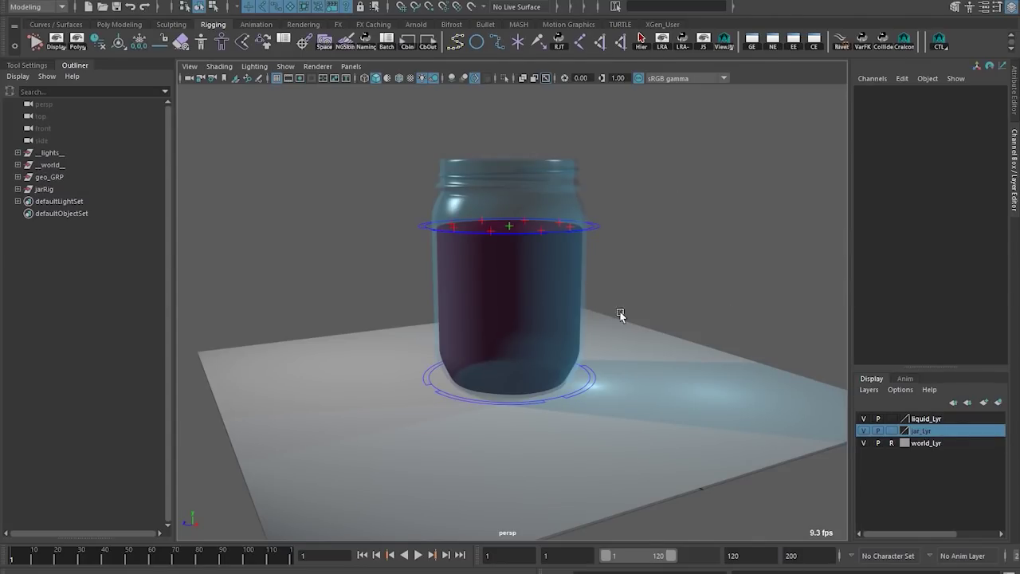
Step: Lower the liquid surface control to -1.7 in Y and tilt it about 9 degrees around X
scroll(423, 326, "up", 5)
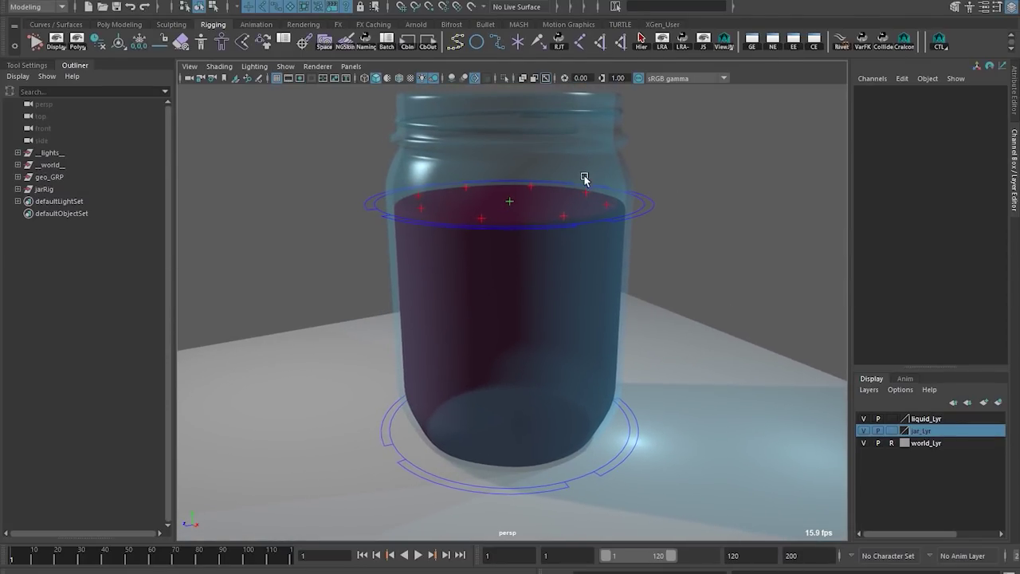
scroll(629, 394, "down", 2)
left_click(624, 226)
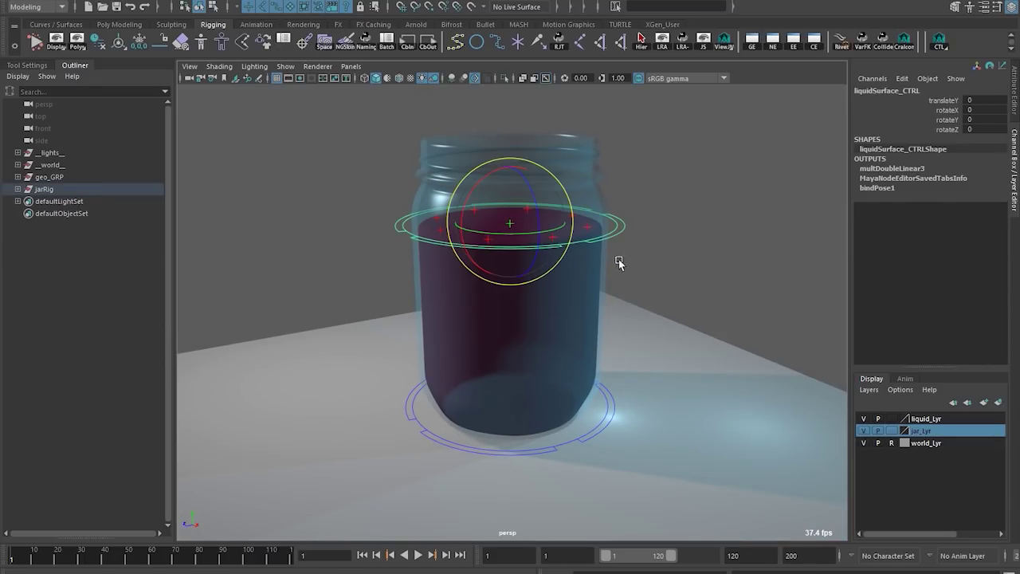
key("w")
mouse_move(514, 219)
left_mouse_down()
mouse_move(515, 298)
mouse_move(482, 260)
mouse_move(468, 292)
mouse_move(485, 279)
mouse_move(520, 300)
mouse_move(697, 273)
mouse_move(494, 292)
mouse_move(492, 266)
mouse_move(515, 256)
mouse_move(481, 285)
mouse_move(542, 287)
mouse_move(508, 270)
mouse_move(540, 287)
mouse_move(553, 264)
mouse_move(517, 240)
mouse_move(549, 265)
mouse_move(517, 249)
mouse_move(501, 258)
mouse_move(509, 205)
mouse_move(547, 229)
mouse_move(496, 227)
left_mouse_up()
key("e")
key("w")
left_click_drag(496, 226, 470, 266, "alt")
key("w")
left_click_drag(558, 343, 527, 247, "alt")
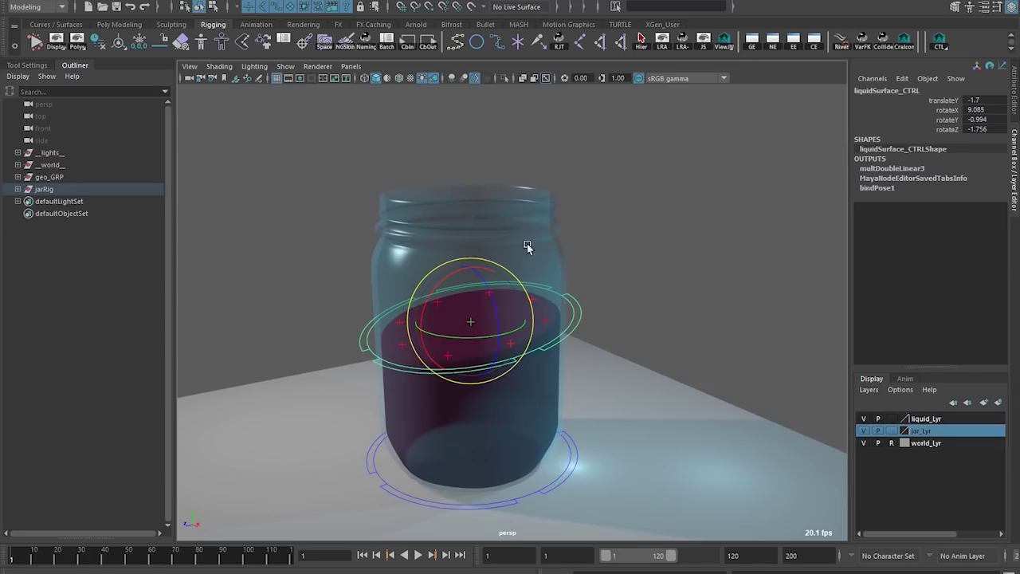
Step: Reset the liquid surface control's Y translation and all its rotations to 0
left_click_drag(552, 328, 607, 298, "alt")
key("q")
left_click(649, 292)
left_click(611, 269)
left_click_drag(670, 267, 703, 259, "alt")
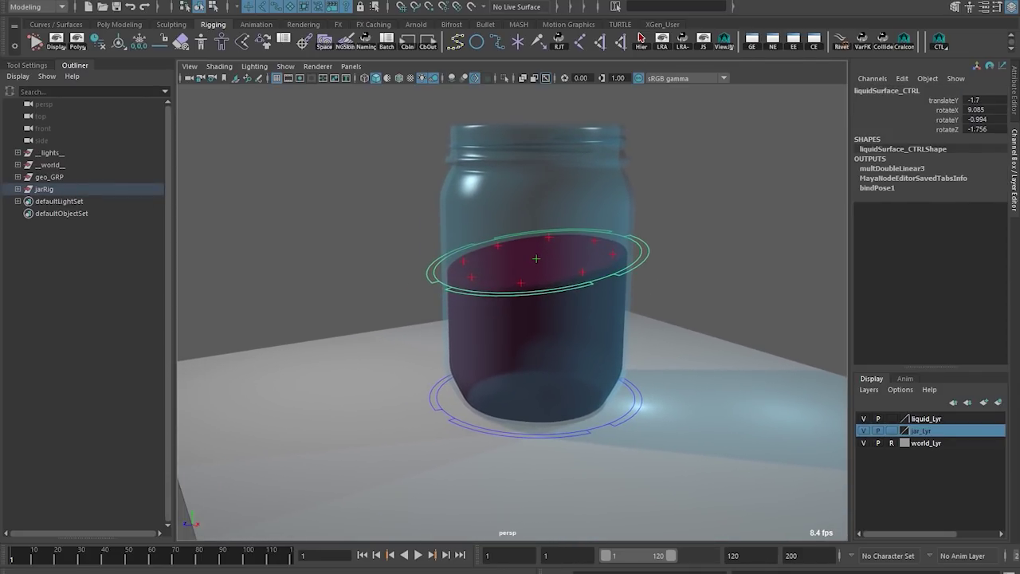
left_click_drag(976, 98, 989, 118)
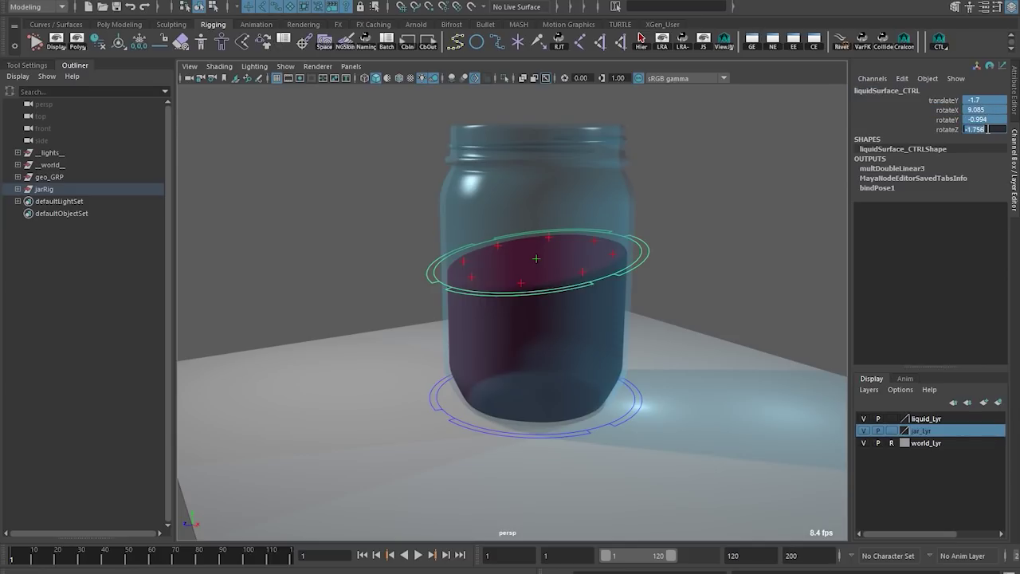
type("0")
key("Return")
Step: Examine the liquid surface from above and select the liquid mesh to inspect its wireframe inside the jar
left_click_drag(597, 203, 600, 233, "alt")
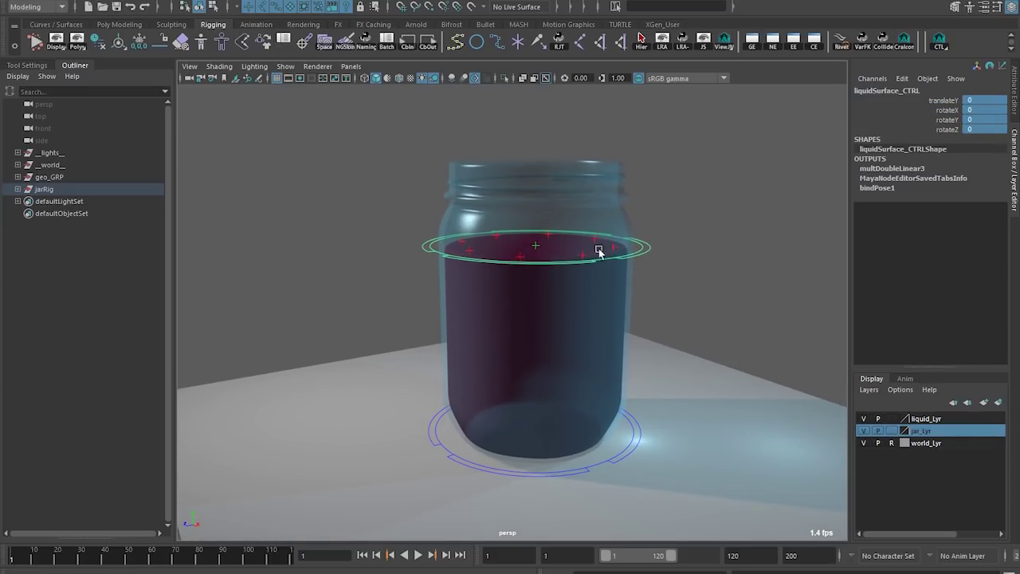
left_click_drag(460, 203, 412, 219, "alt")
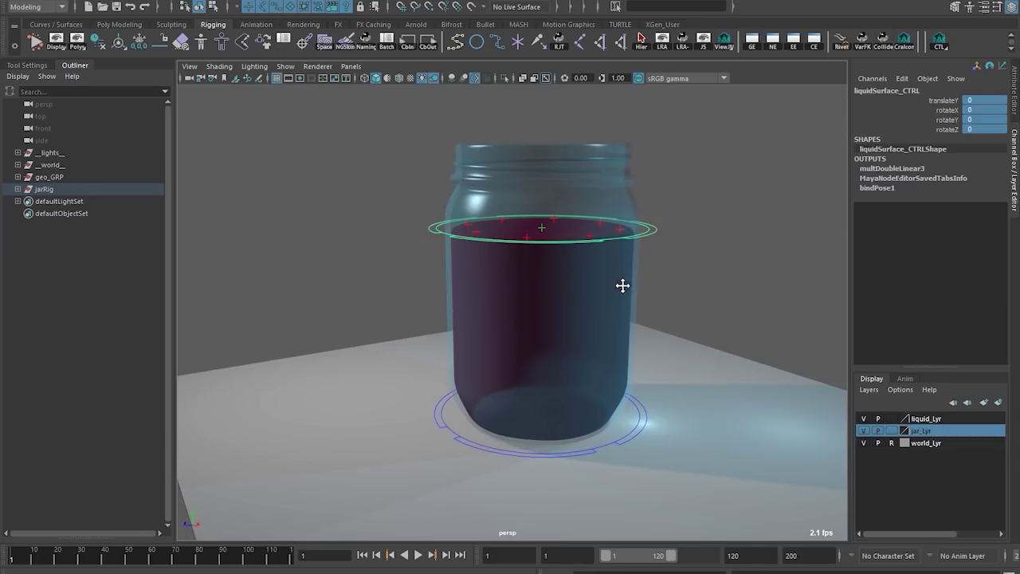
middle_click_drag(623, 286, 625, 285, "alt")
scroll(589, 256, "up", 2)
key("w")
left_click_drag(583, 248, 533, 365, "alt")
left_click_drag(548, 267, 487, 240)
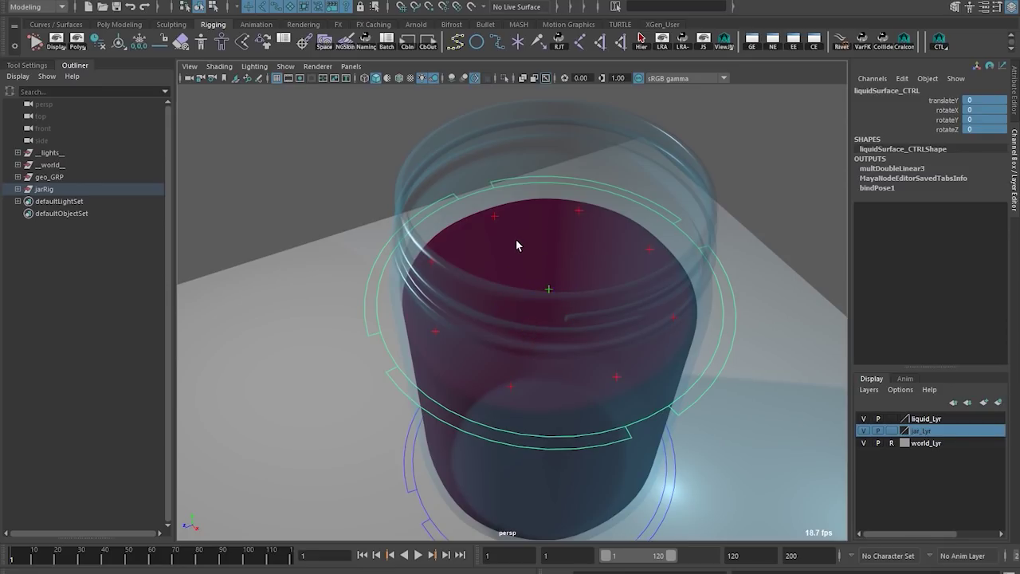
left_click(517, 246)
scroll(568, 250, "down", 4)
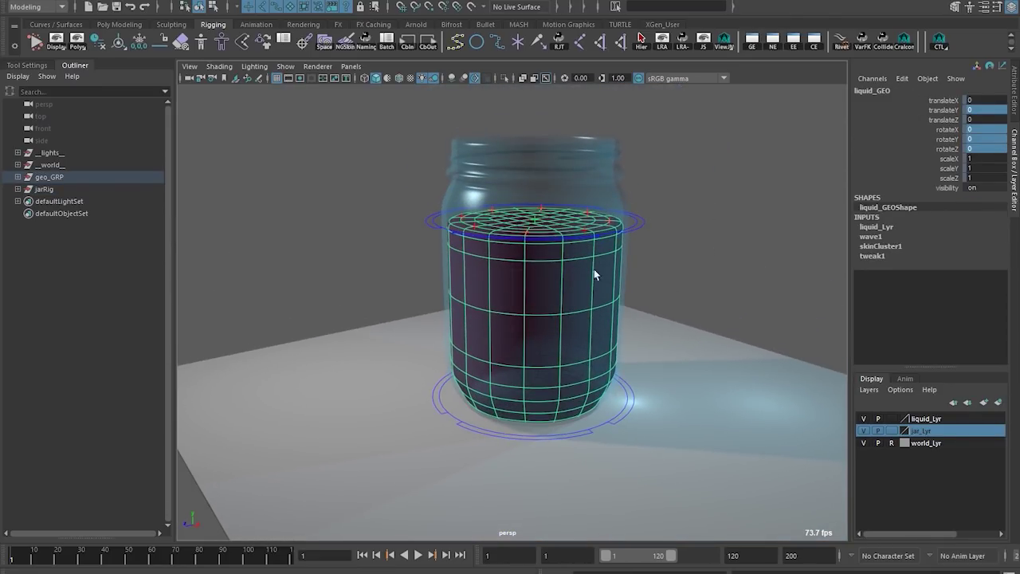
left_click_drag(770, 202, 685, 220, "alt")
left_click(645, 231)
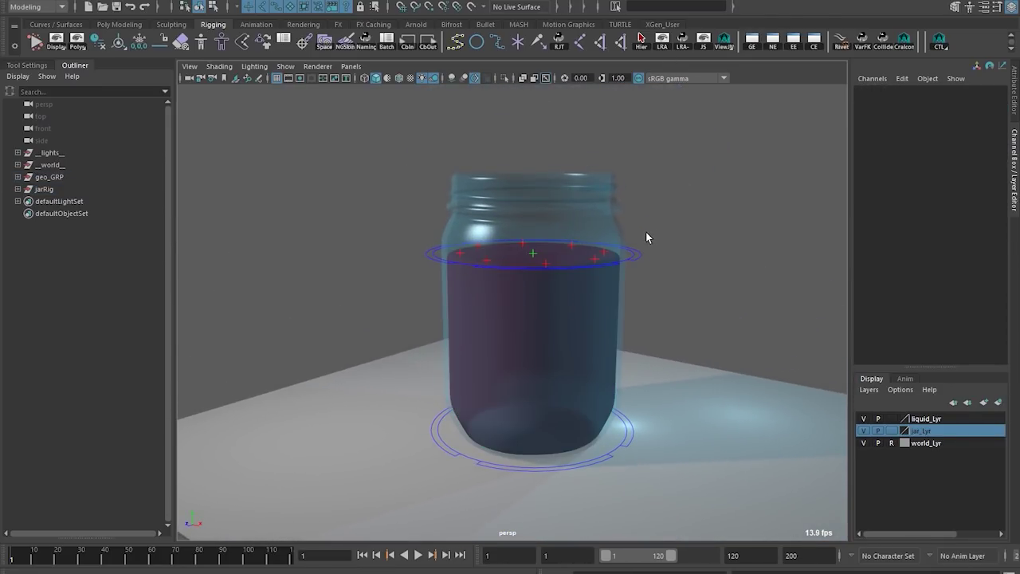
Step: Lower the liquid surface control to about -2.28 in Y
left_click(639, 257)
key("w")
left_click(528, 209)
key("ctrl+z")
left_click_drag(528, 217, 530, 278)
key("e")
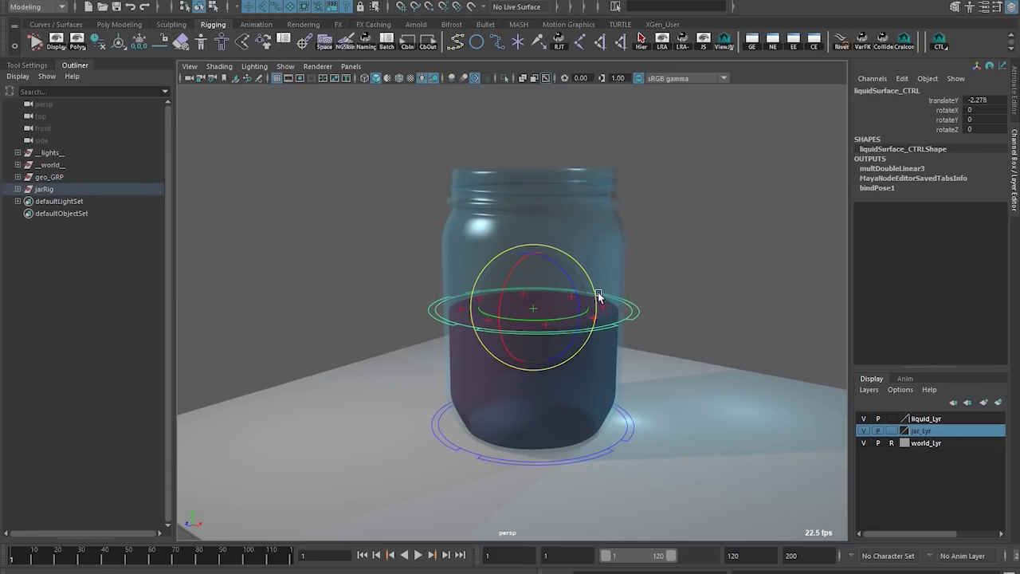
Step: Rotate the liquid surface control freely so the liquid tilts steeply across the jar
middle_click_drag(486, 373, 494, 337, "alt")
right_click_drag(494, 338, 478, 330, "alt")
left_click_drag(478, 330, 491, 303, "alt")
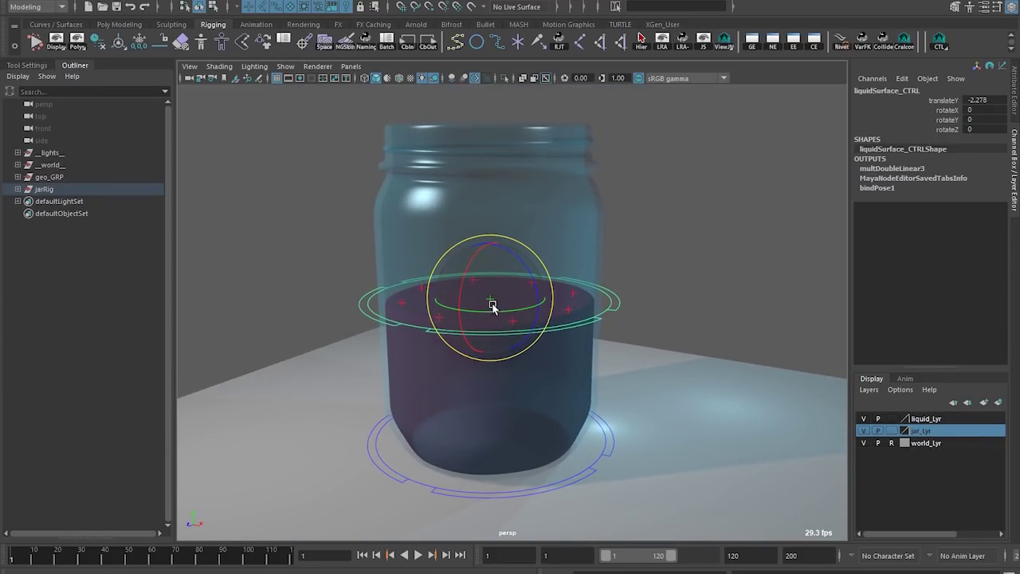
middle_click_drag(492, 303, 516, 289, "alt")
key("q")
left_click_drag(549, 252, 486, 273)
Step: Raise joint1_CTRL to about 1.47 and joint6_CTRL to about 1.14 in Y at the liquid's rim
left_click_drag(448, 201, 441, 150)
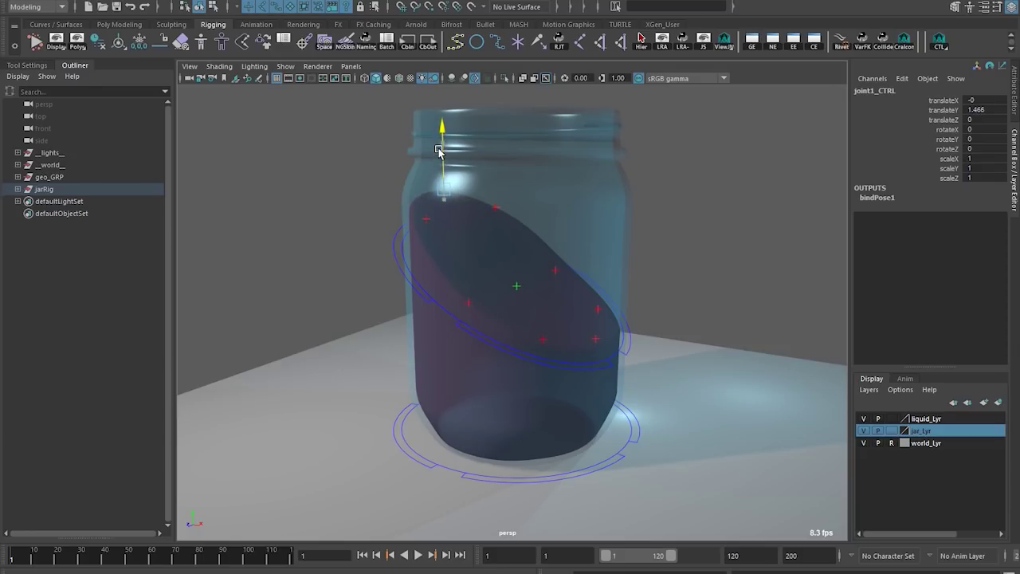
left_click_drag(492, 210, 523, 248, "alt")
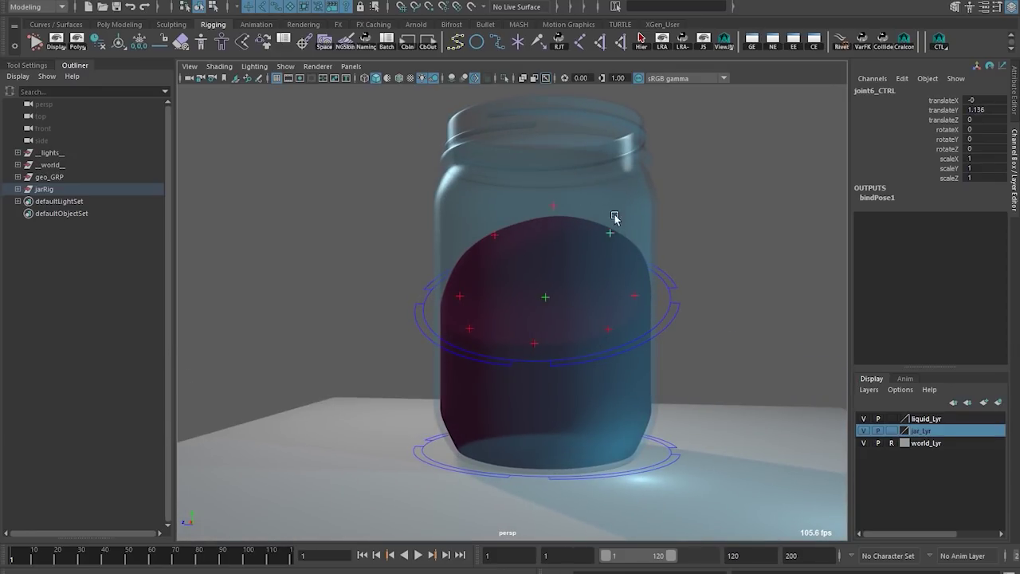
left_click_drag(621, 246, 552, 319, "alt")
Step: Hide the jar mesh and display the liquid shaded with its wireframe
left_click(667, 284)
key("e")
left_click(565, 289)
key("q")
left_click(642, 246)
key("ctrl+h")
scroll(706, 330, "up", 3)
left_click(388, 79)
mouse_move(451, 161)
left_mouse_down("alt")
mouse_move(514, 219)
mouse_move(565, 246)
mouse_move(584, 298)
left_mouse_up("alt")
scroll(587, 301, "down", 2)
left_click_drag(710, 228, 557, 317, "alt")
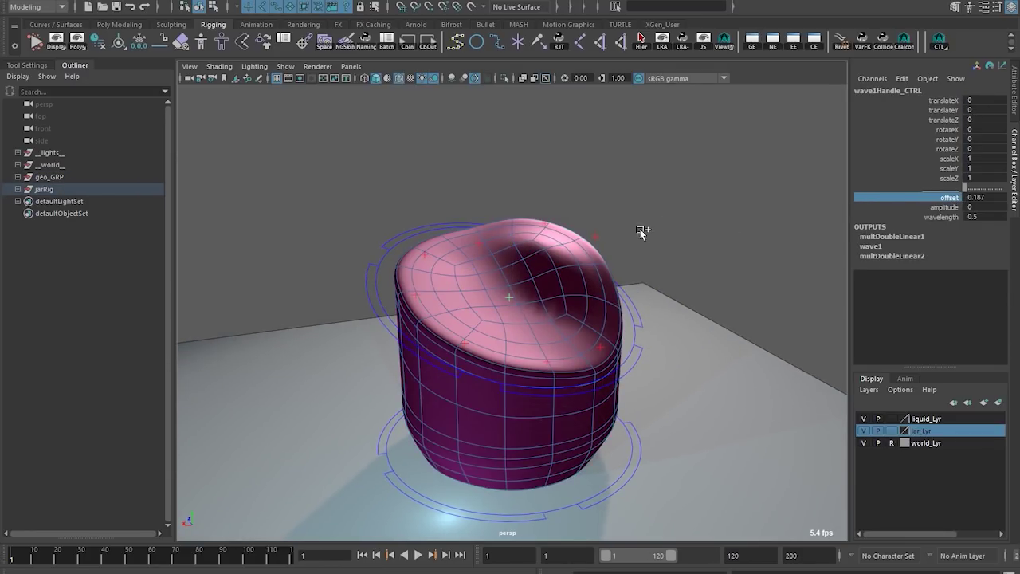
Step: Set the wave control's amplitude to 1.813, wavelength to 0.319 and offset to 1.051, and shift it slightly off center
left_click(943, 207)
middle_click_drag(789, 217, 797, 287)
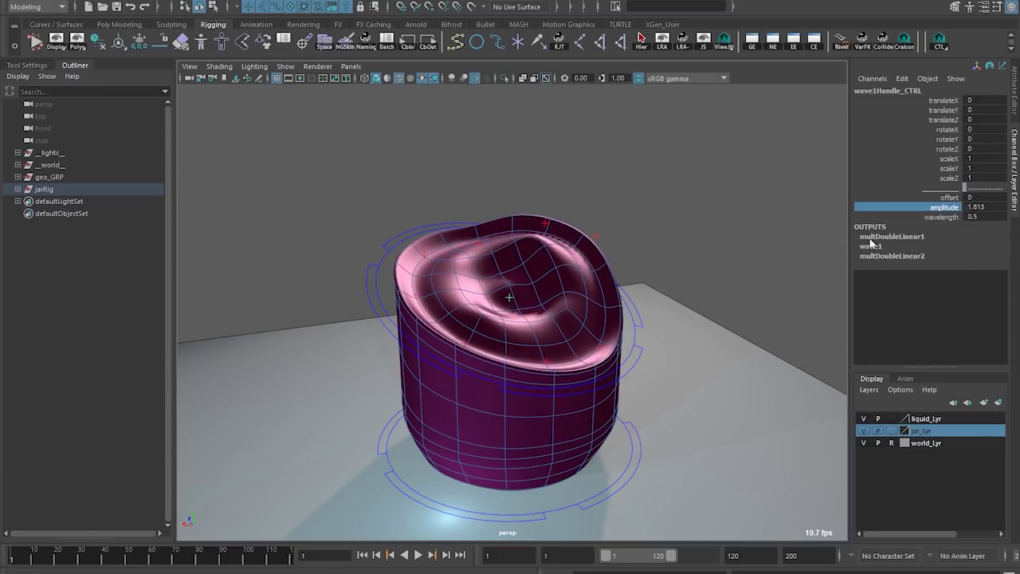
left_click(945, 217)
middle_click_drag(588, 223, 776, 213)
middle_click_drag(514, 225, 1019, 294)
key("w")
mouse_move(509, 299)
left_mouse_down()
mouse_move(484, 289)
mouse_move(469, 295)
mouse_move(511, 287)
left_mouse_up()
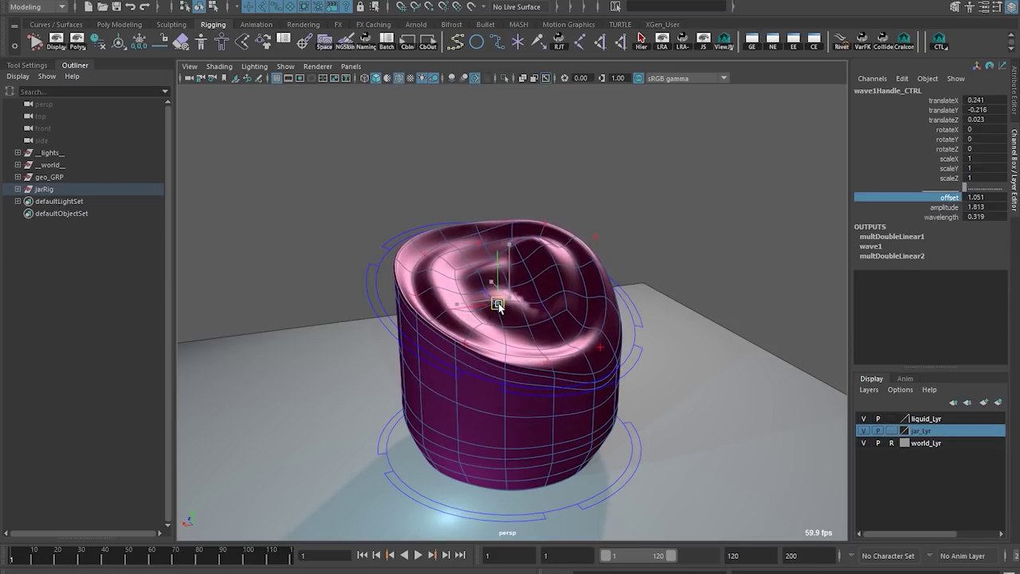
Step: Zero the liquid surface control's Y translation and its X, Y and Z rotations
left_click(653, 322)
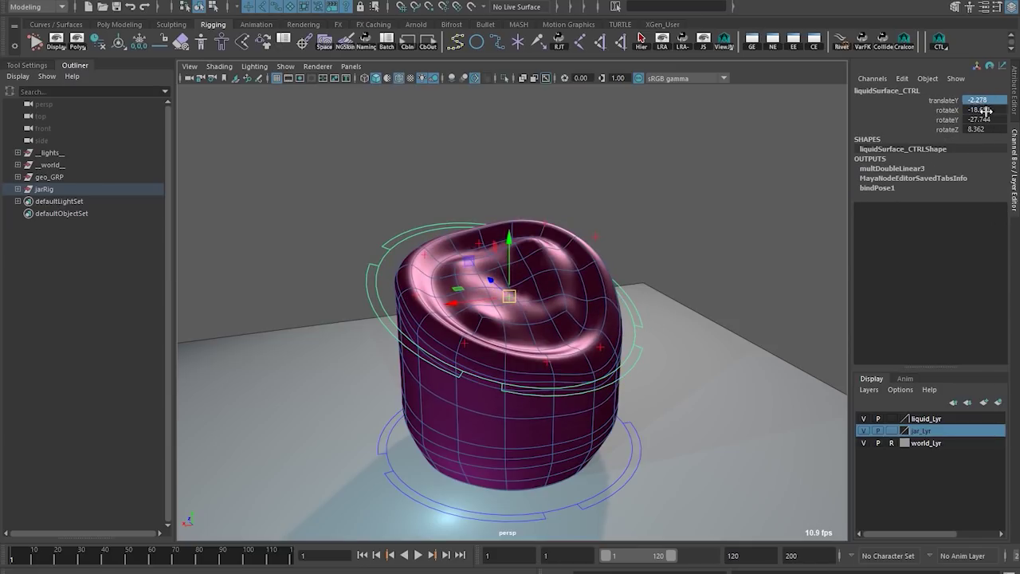
left_click_drag(986, 111, 986, 129)
type("0")
key("Return")
Step: Lower a raised joint control on the liquid's rim slightly to reshape the surface
left_click(648, 164)
scroll(626, 209, "up", 2)
middle_click_drag(627, 219, 625, 330, "alt")
left_click_drag(494, 299, 524, 199, "alt")
left_click_drag(652, 232, 653, 232)
left_click_drag(577, 158, 577, 179)
left_click_drag(630, 209, 722, 267, "alt")
left_click(557, 200)
left_click_drag(558, 200, 630, 265, "alt")
middle_click_drag(572, 242, 532, 197, "alt")
scroll(532, 197, "down", 4)
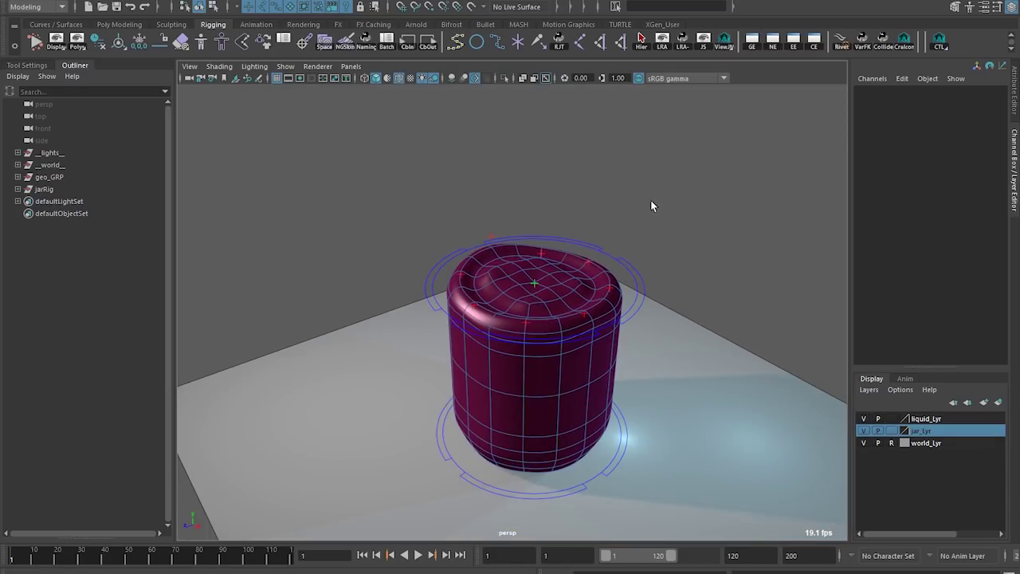
Step: Examine the jar and the liquid inside it from several angles
middle_click_drag(701, 283, 731, 282, "alt")
left_click_drag(637, 319, 536, 265, "alt")
middle_click_drag(616, 279, 570, 255, "alt")
left_click_drag(569, 260, 306, 285, "alt")
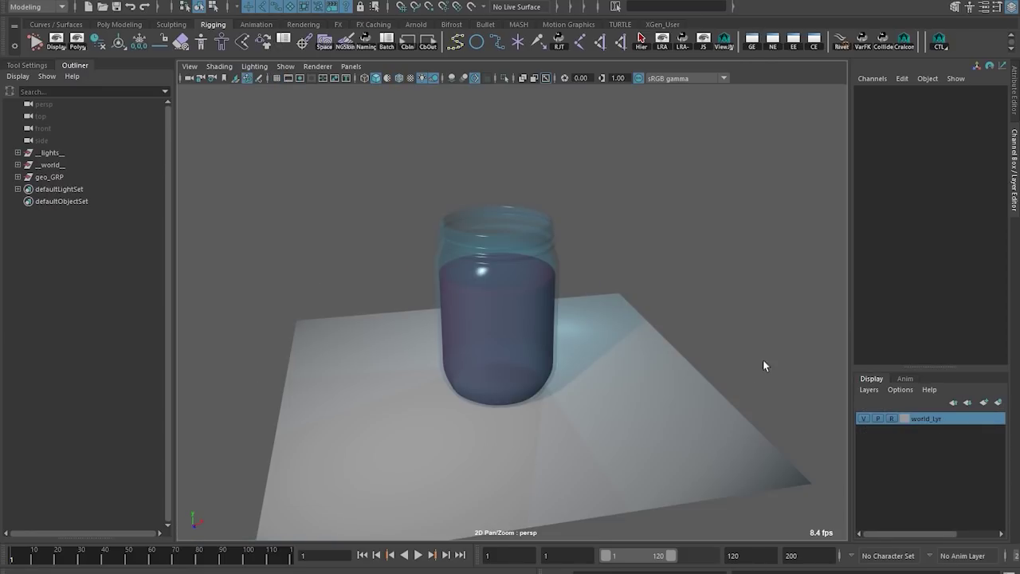
right_click_drag(624, 303, 561, 243, "alt")
middle_click_drag(560, 243, 580, 301, "alt")
left_click_drag(548, 228, 384, 255, "alt")
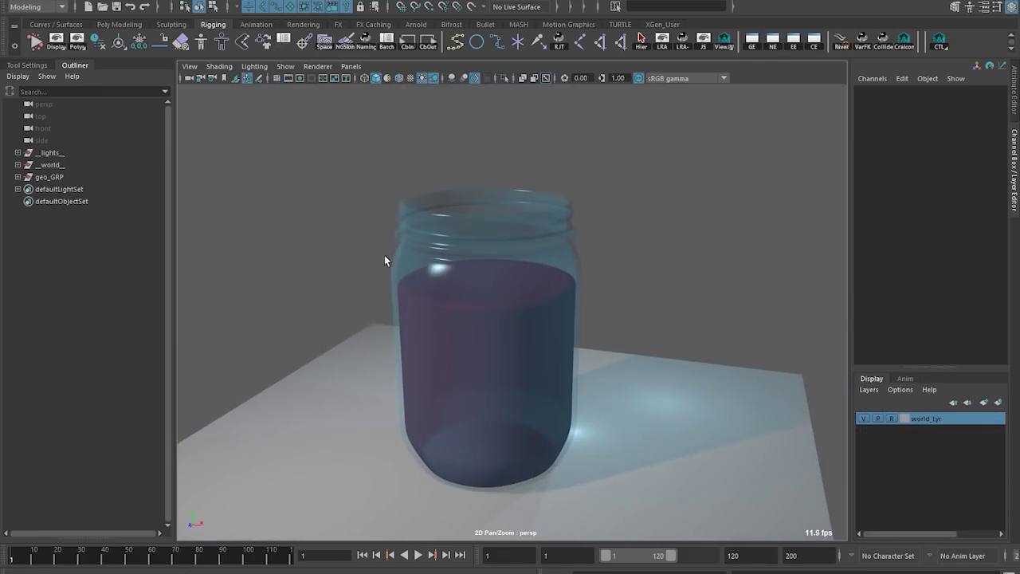
left_click_drag(508, 140, 366, 182, "alt")
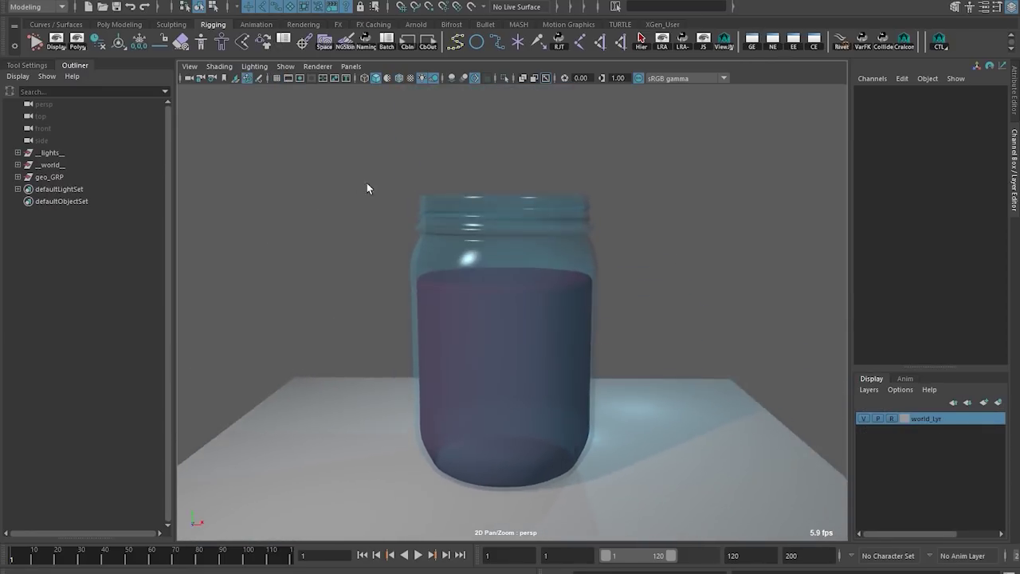
Step: Expand the __lights__ group and frame the __world__ group in the view
left_click(17, 152)
left_click(48, 202)
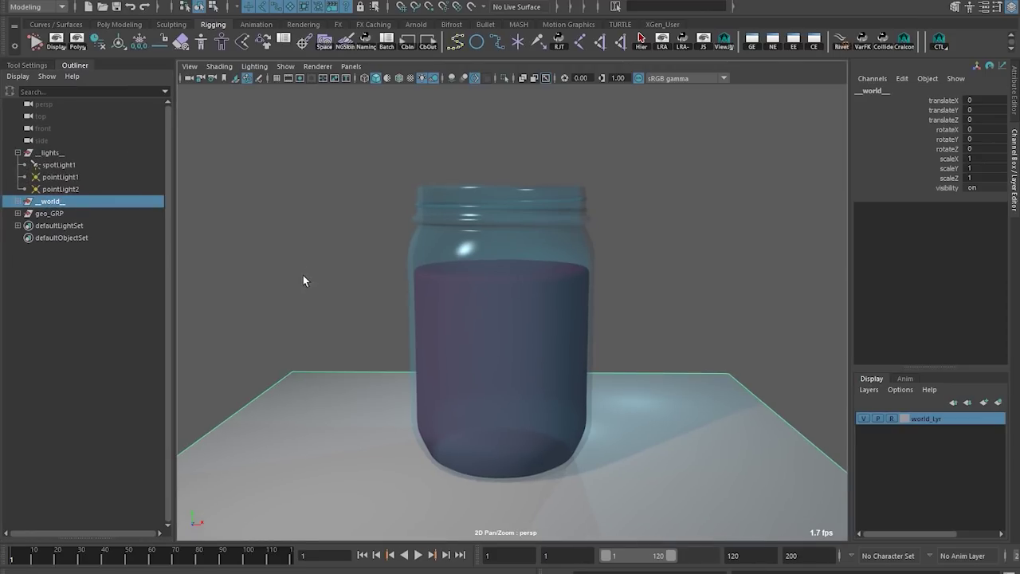
key("f")
left_click(680, 273)
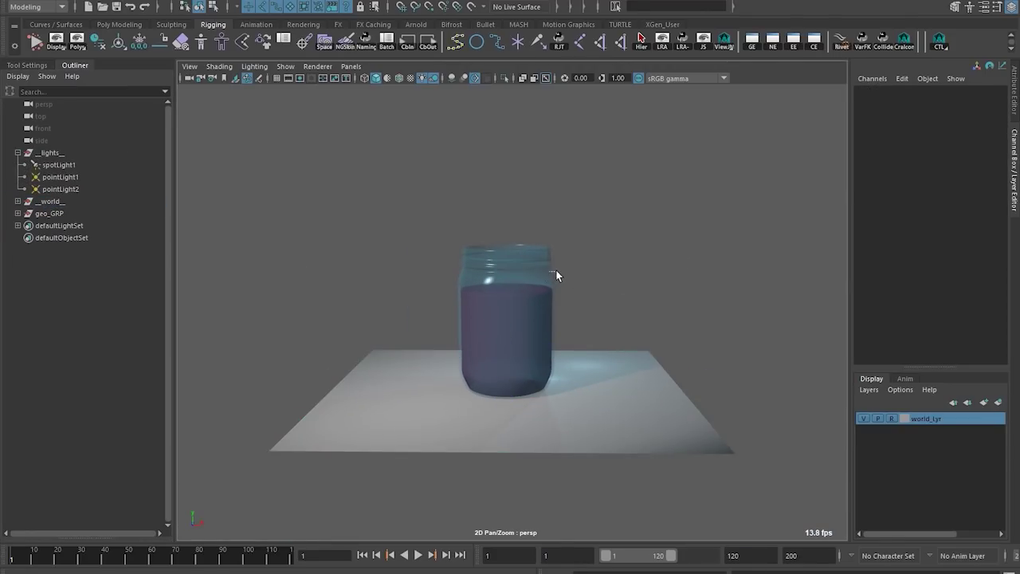
Step: Frame the jar in the view and select its mesh to show its wireframe
left_click(554, 275)
key("f")
left_click(673, 287)
left_click(586, 229)
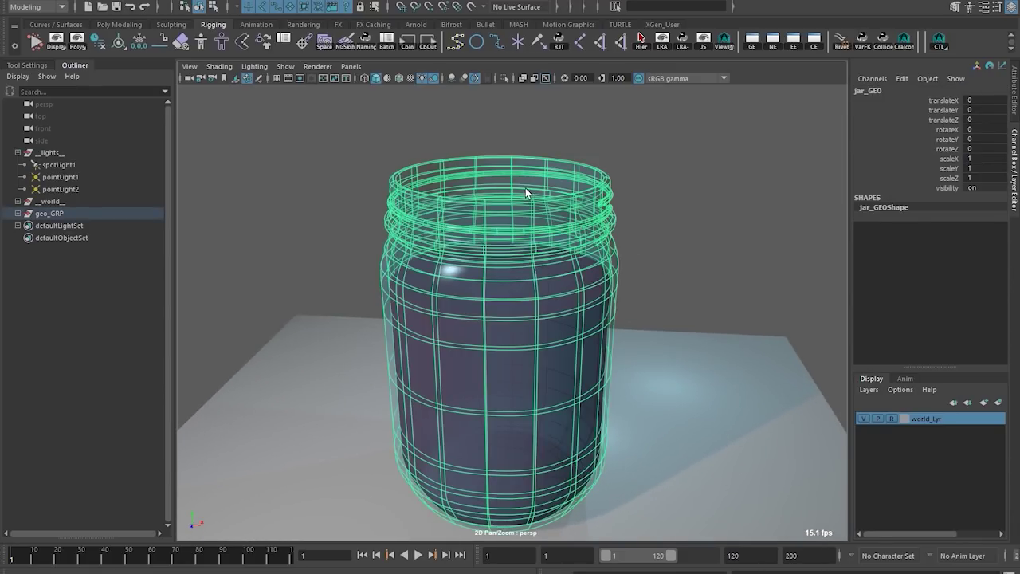
Step: Turn on the default material and examine the jar's rim, wall thickness and outer topology
left_click_drag(519, 216, 494, 256, "alt")
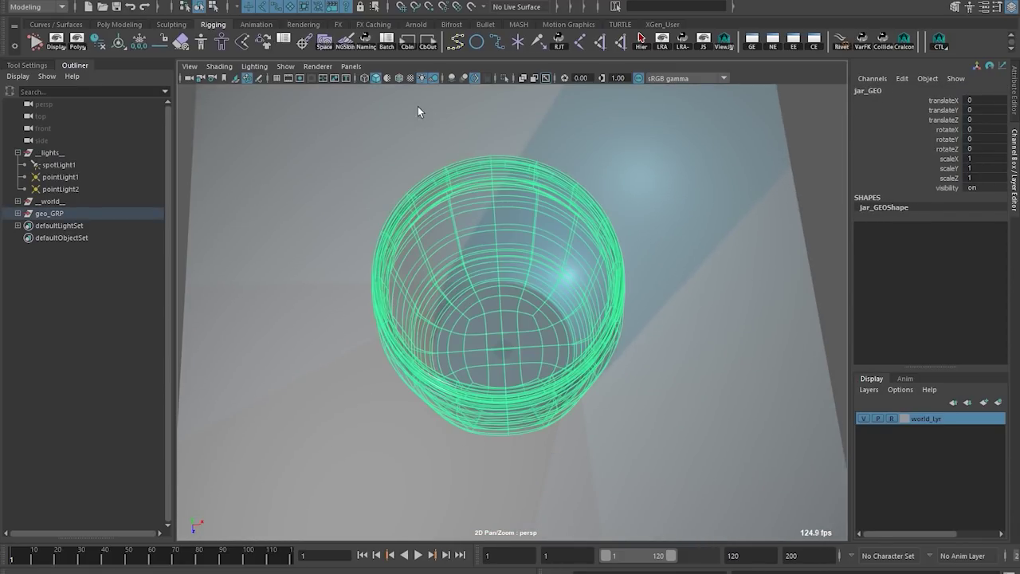
left_click(386, 78)
left_click_drag(510, 255, 542, 159, "alt")
right_click_drag(550, 162, 686, 164, "alt")
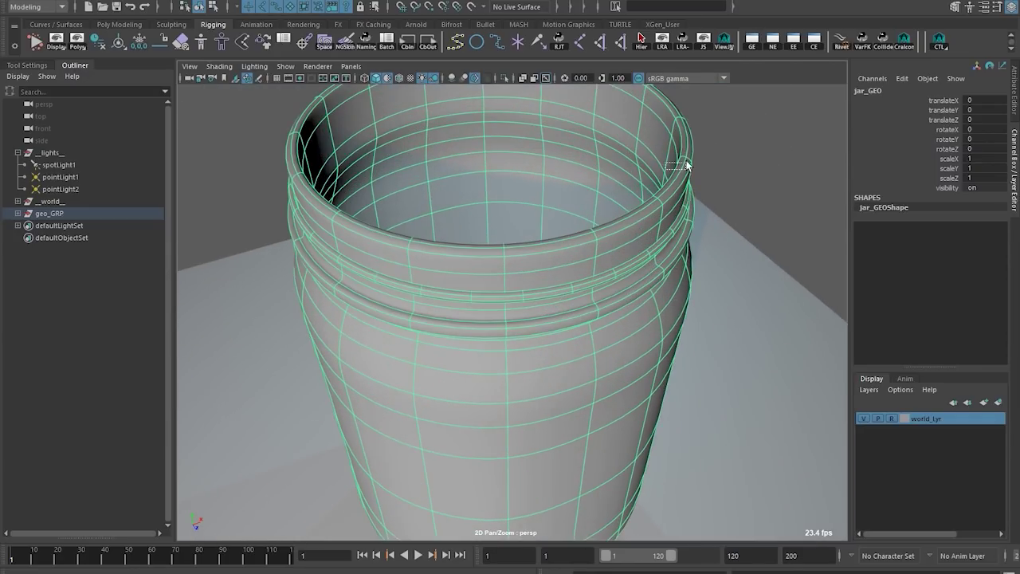
middle_click_drag(694, 159, 718, 235, "alt")
left_click(718, 234)
left_click_drag(668, 253, 502, 220, "alt")
right_click_drag(502, 219, 550, 167, "alt")
left_click_drag(550, 166, 576, 267, "alt")
middle_click_drag(576, 267, 597, 333, "alt")
left_click_drag(399, 185, 473, 220, "alt")
left_click(472, 221)
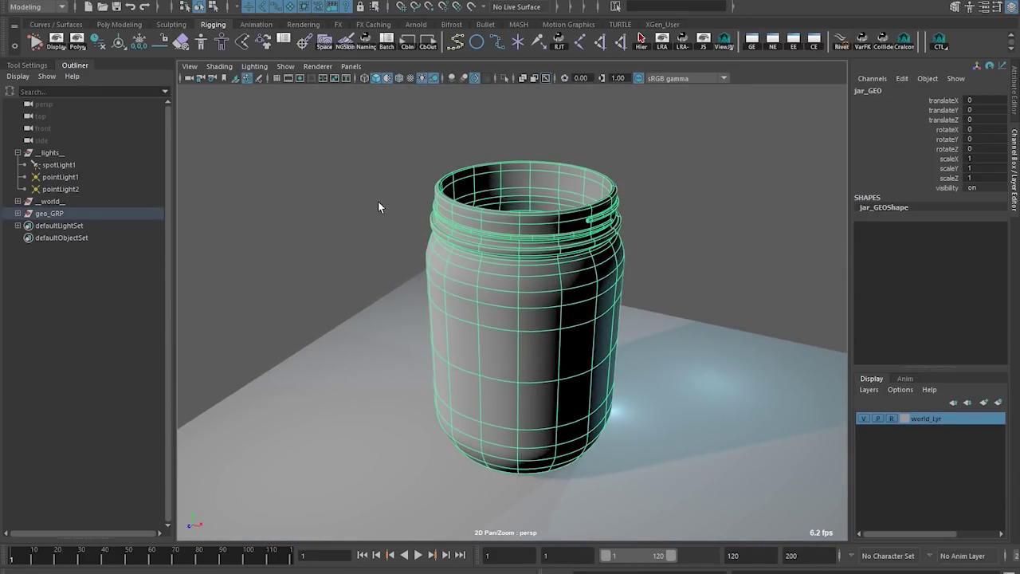
Step: Select the liquid mesh together with the jar to compare their topology, and turn the default material off
left_click_drag(326, 189, 405, 260, "alt")
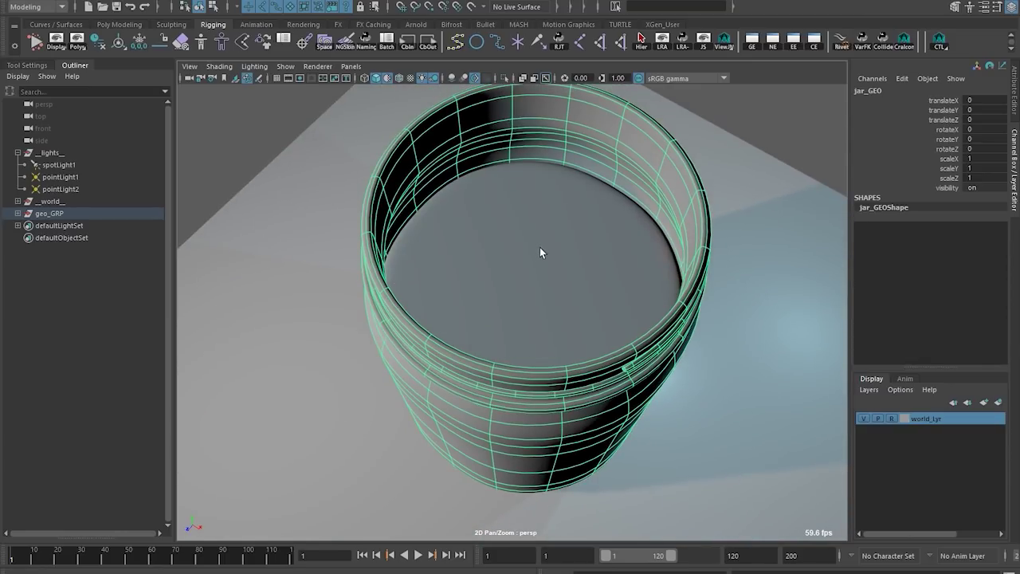
left_click(604, 276)
left_click(663, 196, "shift")
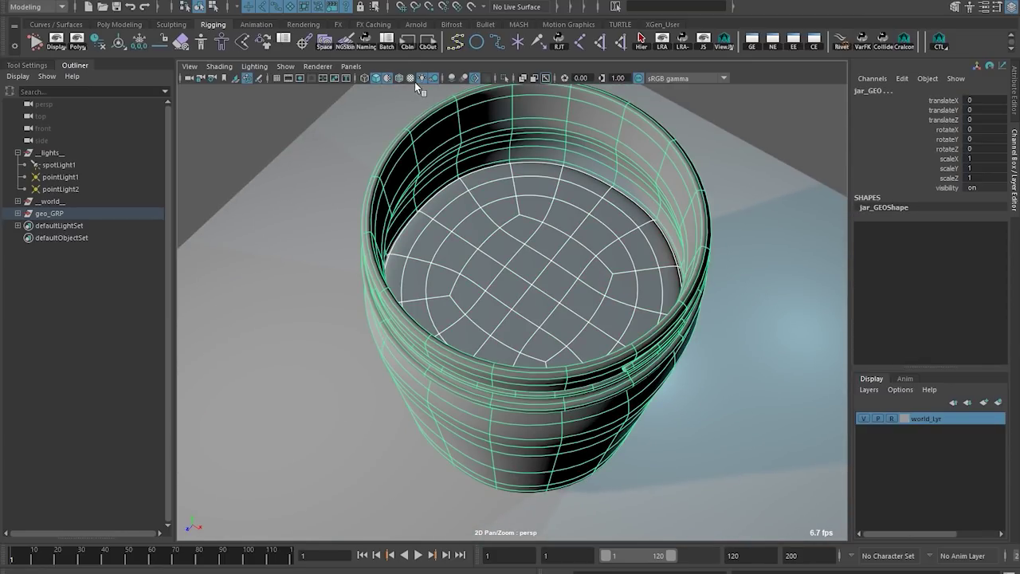
left_click(388, 78)
Step: Select the jar and liquid meshes and display them without smooth mesh preview
left_click_drag(502, 335, 439, 214, "alt")
left_click(372, 182)
middle_click_drag(295, 185, 314, 180, "alt")
right_click_drag(384, 189, 417, 243, "alt")
left_click_drag(417, 242, 507, 210, "alt")
left_click(535, 214, "shift")
key("1")
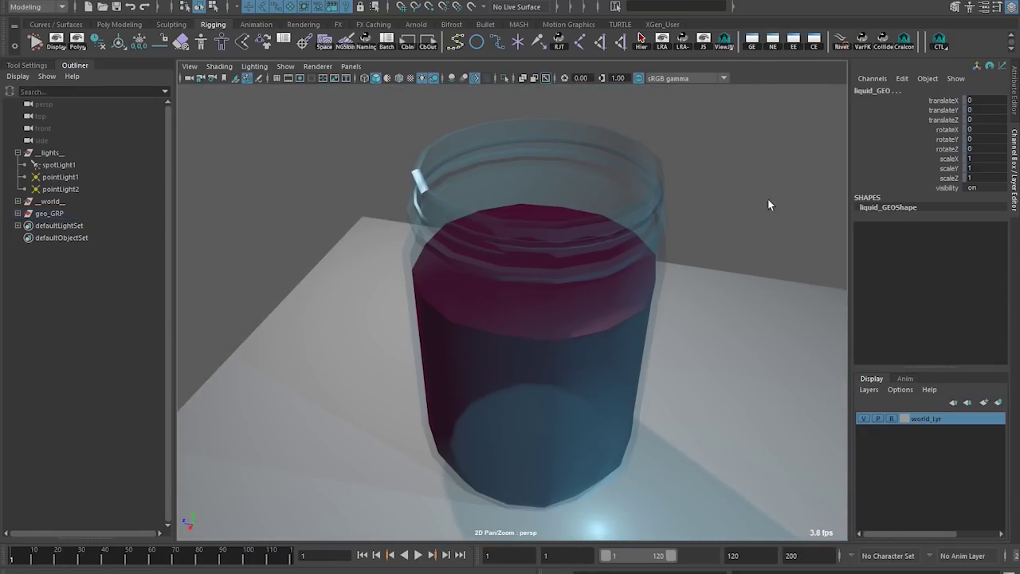
left_click(772, 194)
Step: Reselect the liquid and jar meshes and display them with smooth mesh preview
left_click_drag(662, 315, 627, 261, "alt")
left_click(424, 296)
middle_click_drag(421, 297, 427, 258, "alt")
left_click(449, 261, "shift")
scroll(369, 239, "up", 3)
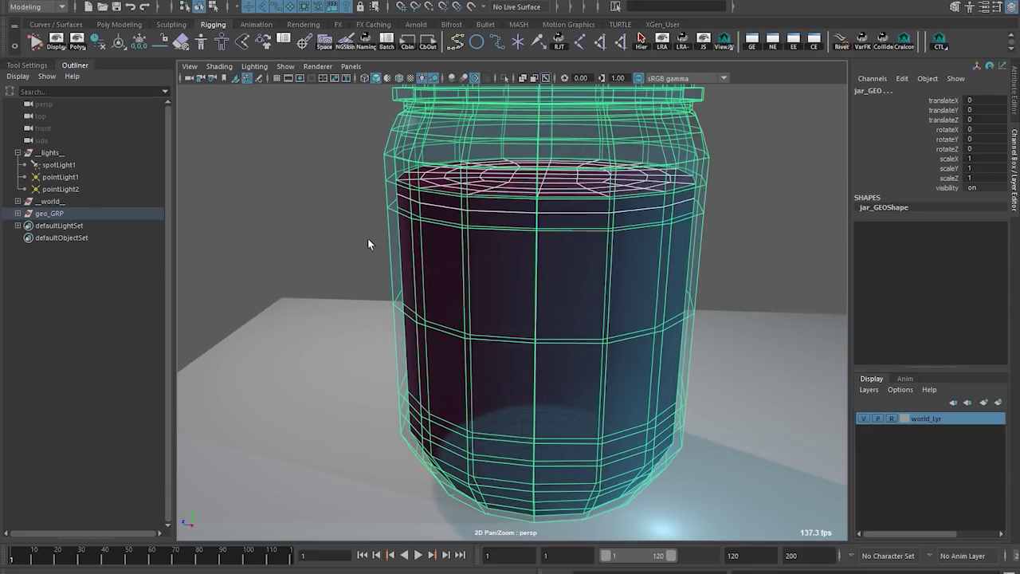
left_click_drag(429, 285, 442, 177, "alt")
key("3")
scroll(444, 209, "up", 3)
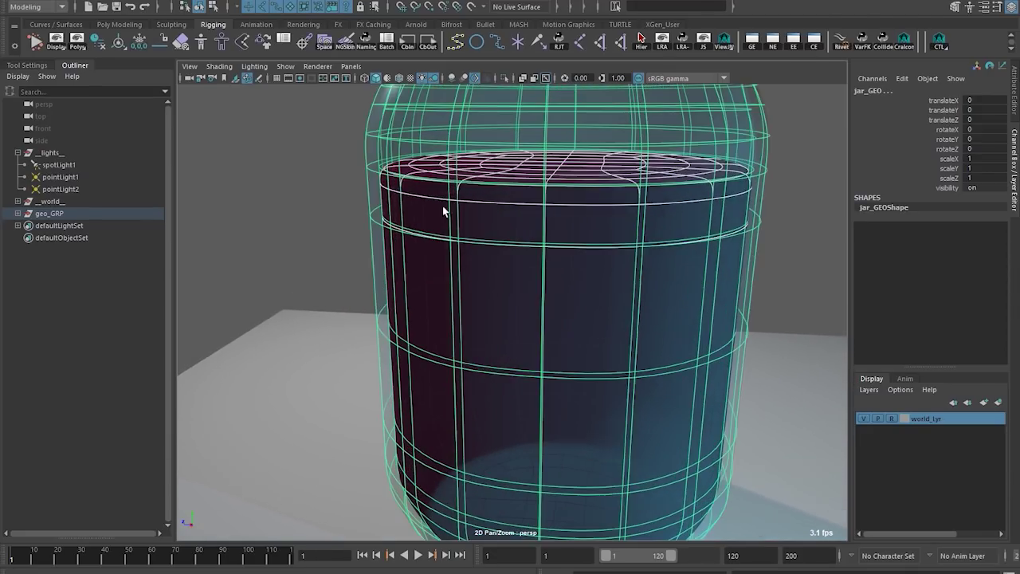
Step: Examine up close the liquid's top edge where it meets the jar's inner wall
middle_click_drag(444, 210, 517, 257, "alt")
scroll(494, 253, "up", 6)
left_click_drag(467, 250, 451, 301, "alt")
scroll(446, 289, "up", 4)
middle_click_drag(427, 225, 427, 279, "alt")
scroll(427, 278, "up", 3)
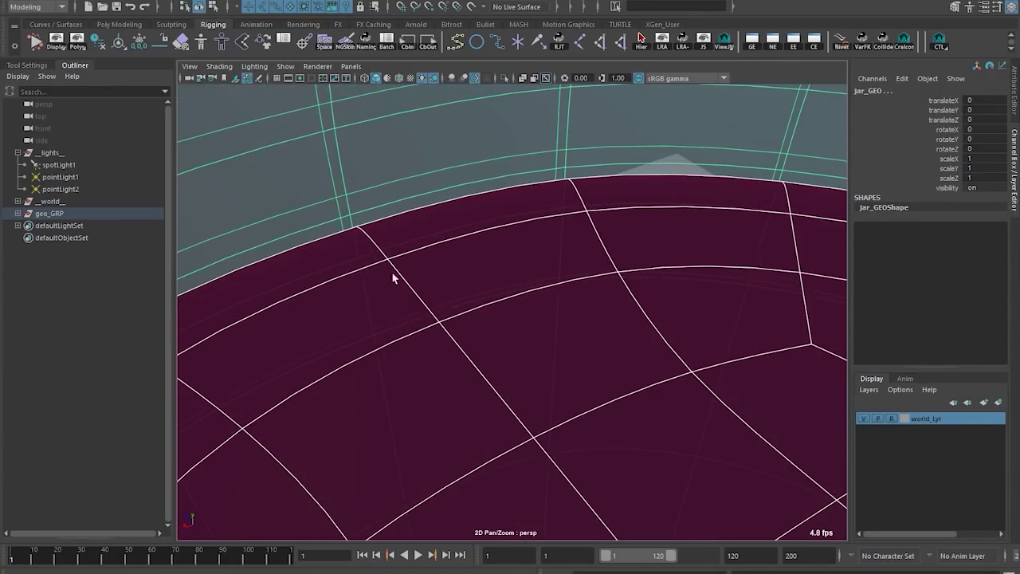
left_click_drag(380, 243, 449, 271, "alt")
middle_click_drag(448, 271, 508, 285, "alt")
scroll(507, 284, "down", 4)
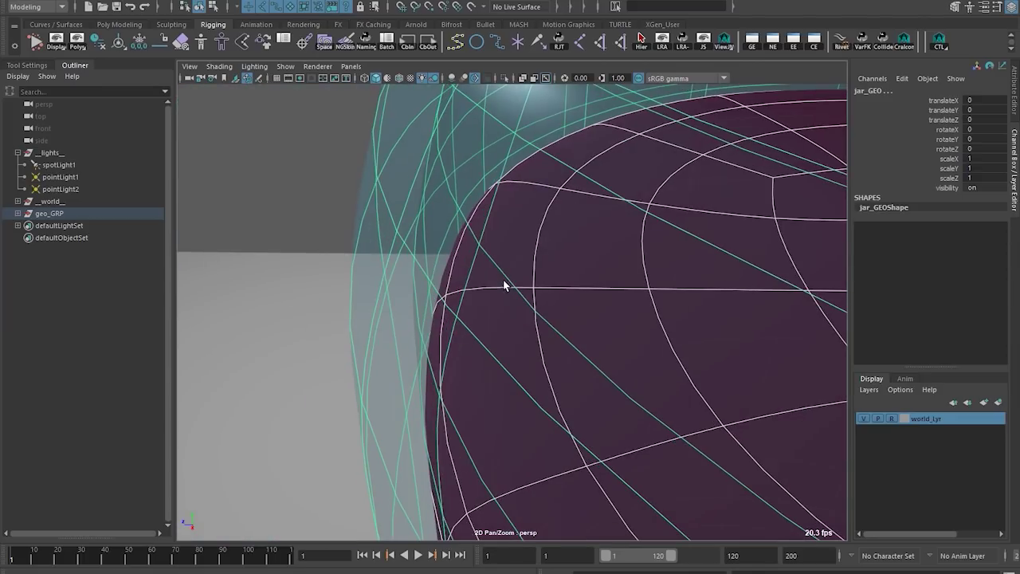
Step: Examine the whole jar and the liquid inside it from several angles, with the jar mesh selected to show its topology
scroll(613, 326, "down", 10)
middle_click_drag(613, 326, 458, 235, "alt")
left_click_drag(458, 234, 418, 192, "alt")
left_click(786, 274)
scroll(733, 279, "up", 2)
middle_click_drag(690, 294, 677, 234, "alt")
scroll(589, 232, "up", 4)
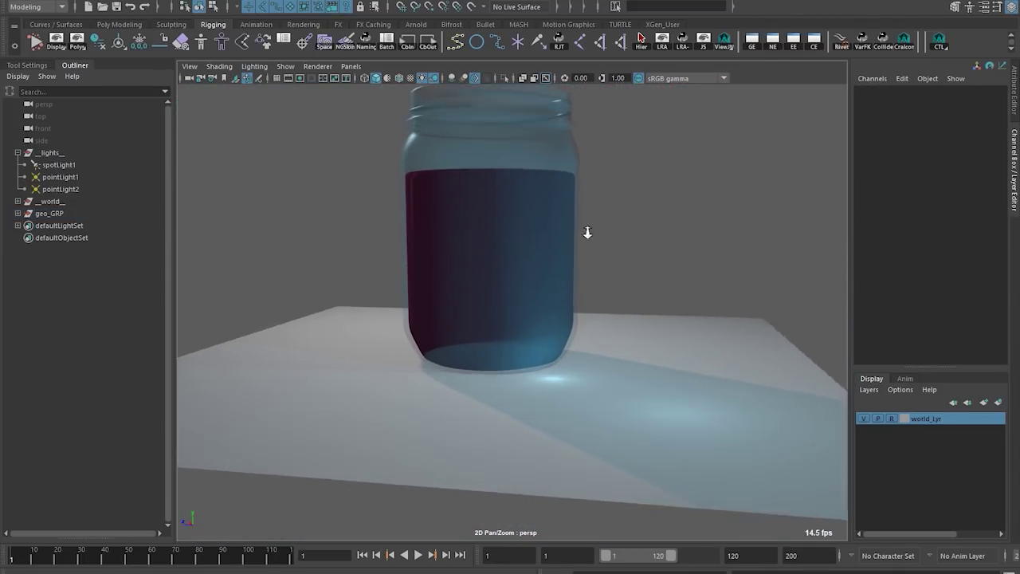
left_click_drag(589, 232, 630, 243, "alt")
middle_click_drag(629, 243, 646, 307, "alt")
left_click(450, 215)
middle_click_drag(615, 191, 664, 219, "alt")
left_click_drag(664, 220, 627, 236, "alt")
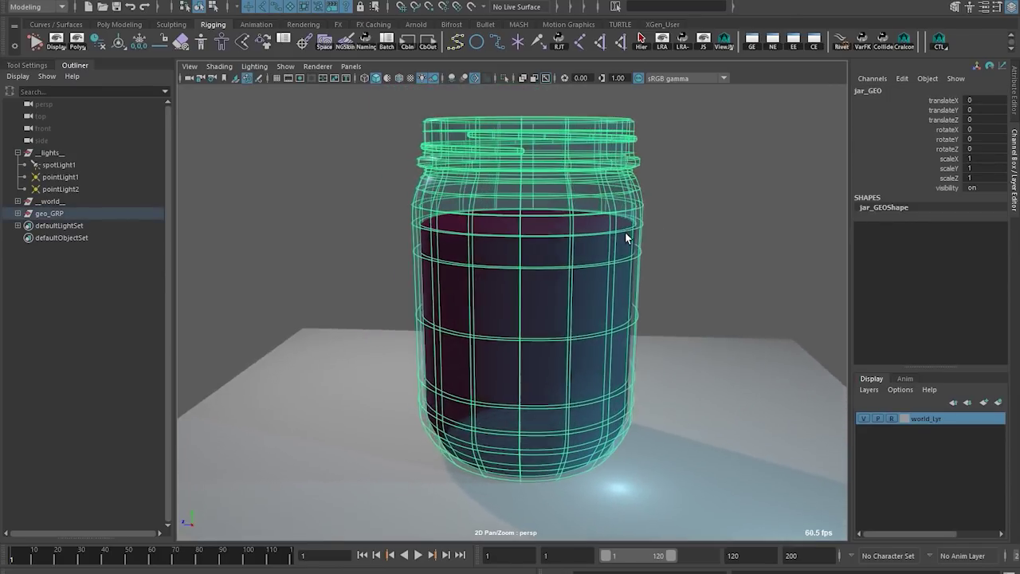
Step: Select the liquid mesh, isolate it, and frame it in the front view
left_click_drag(356, 205, 487, 254)
left_click_drag(549, 271, 550, 271)
left_click_drag(550, 271, 513, 362, "alt")
key("ctrl+1")
key("space")
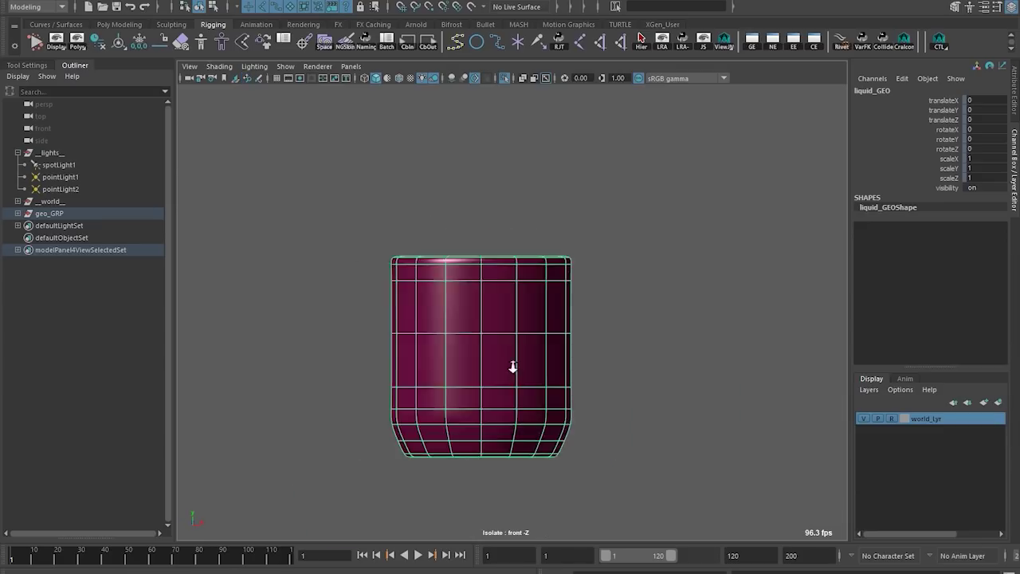
key("f")
Step: Slice horizontally across the liquid mesh with Multi-Cut, deleting the faces above the cut
mouse_move(329, 247)
right_mouse_down("shift")
mouse_move(271, 229)
mouse_move(247, 237)
mouse_move(247, 250)
right_mouse_up("shift")
left_click_drag(280, 253, 767, 254)
middle_click_drag(626, 251, 590, 306, "alt")
key("q")
Step: Return to object mode in the perspective view and fill the liquid mesh's open top with Fill Hole
right_click_drag(478, 372, 533, 318)
key("space")
mouse_move(533, 318)
left_mouse_down()
mouse_move(533, 279)
mouse_move(532, 323)
left_mouse_up()
left_click(212, 0)
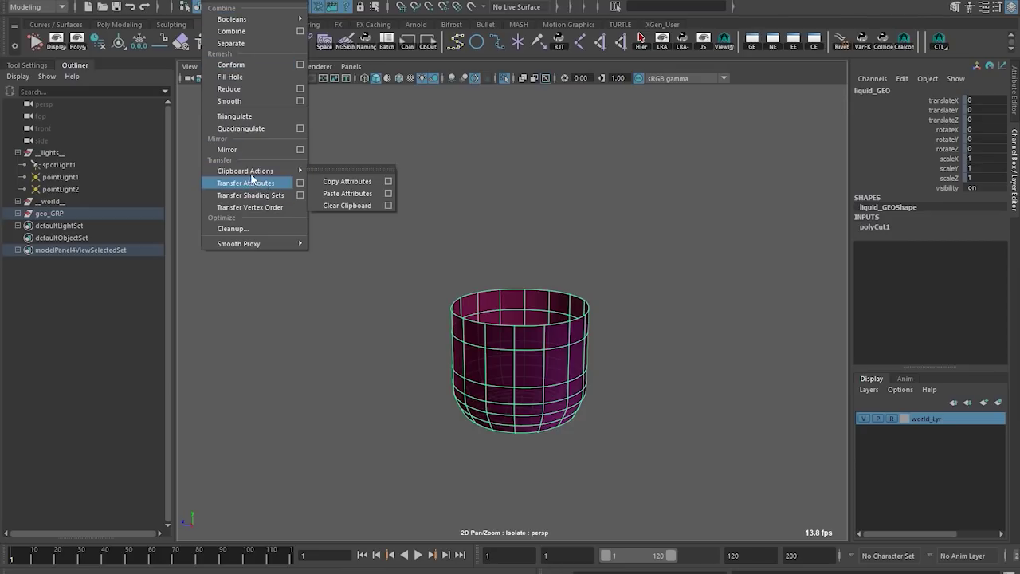
left_click(231, 78)
Step: Examine the liquid's filled top without smooth mesh preview, select its cap face, and compare it with smooth preview on
scroll(594, 278, "up", 5)
left_click(613, 278)
middle_click_drag(632, 279, 603, 252, "alt")
left_click(591, 340)
middle_click_drag(591, 339, 584, 170, "alt")
left_click_drag(586, 169, 598, 276, "alt")
scroll(498, 344, "up", 5)
key("1")
left_click_drag(525, 239, 519, 284, "alt")
scroll(519, 284, "down", 3)
right_click_drag(519, 286, 519, 334)
left_click(499, 297)
left_click_drag(568, 305, 572, 255, "alt")
key("3")
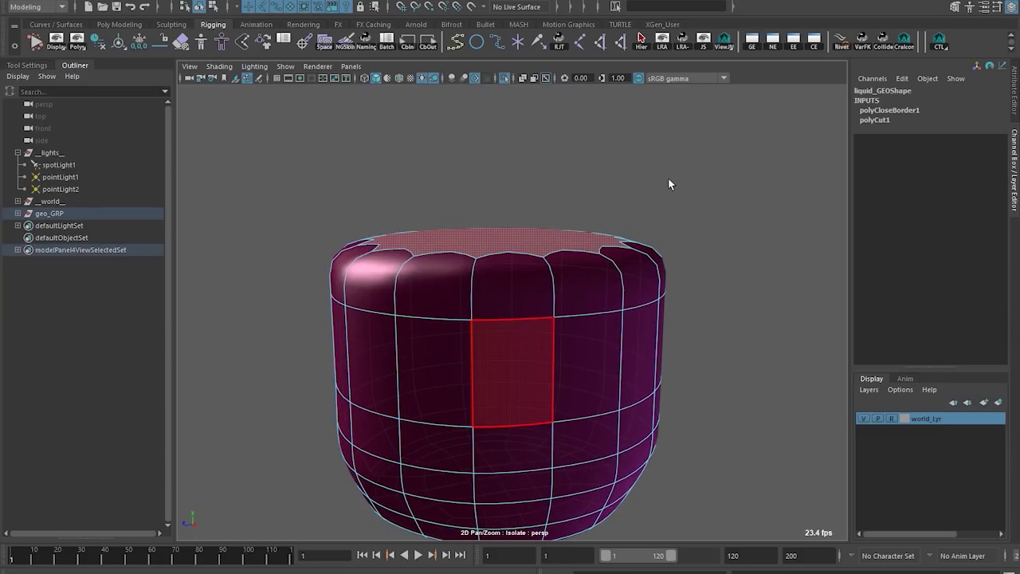
Step: Set polyCut1's cutPlaneCenterZ to 0 on the liquid mesh and tilt the cut plane to a cutPlaneRotateX of about 98.4
left_click(667, 180)
left_click(590, 274)
middle_click_drag(572, 283, 615, 289, "alt")
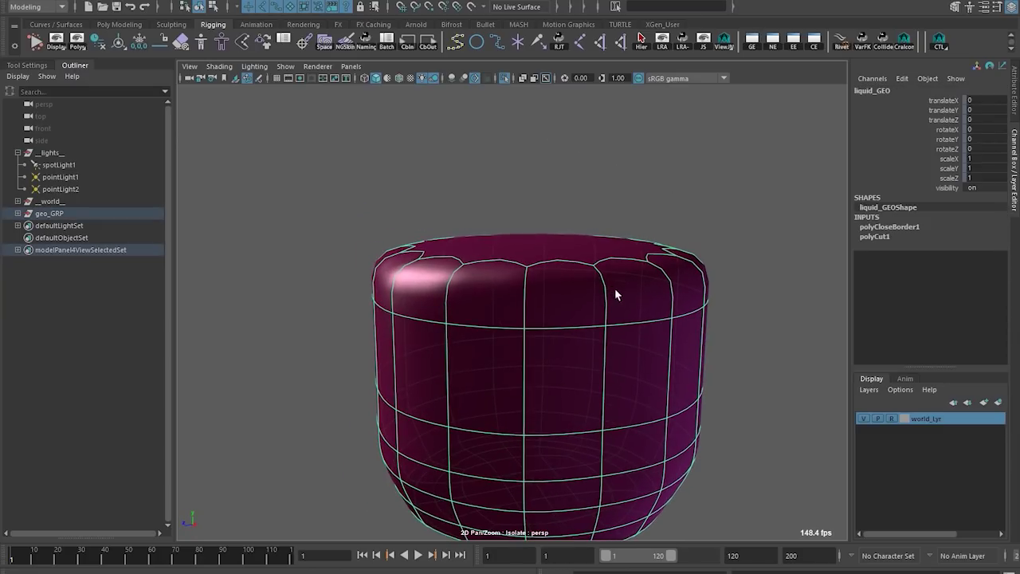
left_click(870, 237)
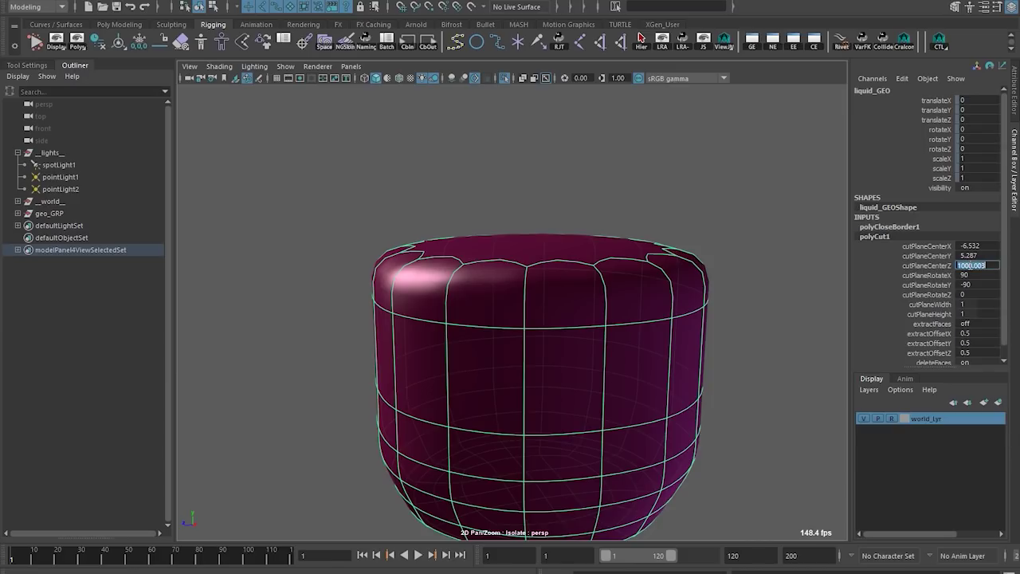
middle_click_drag(749, 241, 635, 259)
right_click_drag(635, 260, 483, 298, "alt")
middle_click_drag(484, 298, 483, 346, "alt")
left_click_drag(483, 346, 599, 339, "alt")
middle_click_drag(599, 339, 824, 279)
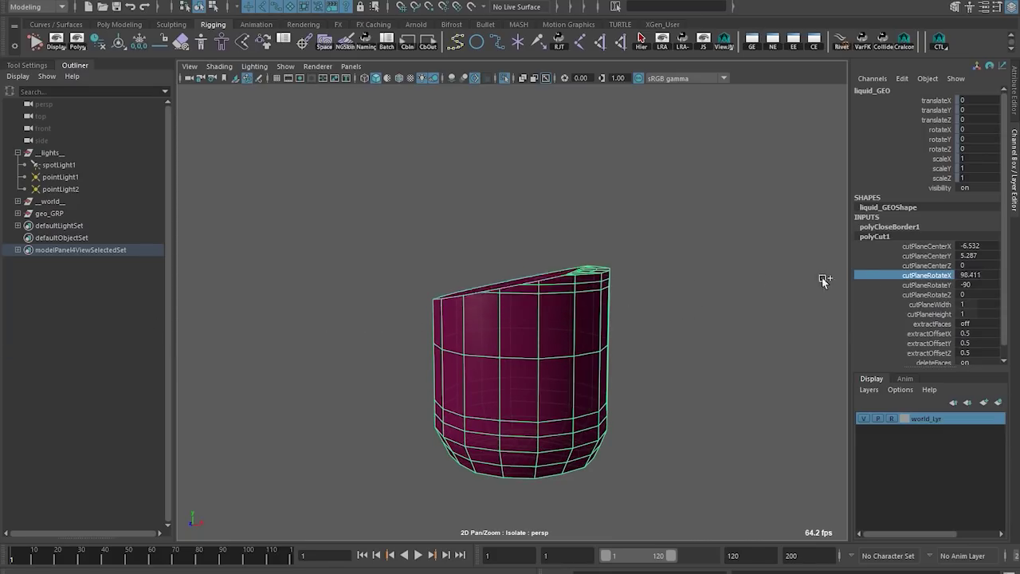
Step: Undo the cut plane edits, hole fill and slice on the liquid mesh, and show the full scene again
key("ctrl+z")
key("ctrl+z")
key("ctrl+z")
key("ctrl+z")
key("ctrl+z")
key("ctrl+z")
key("ctrl+z")
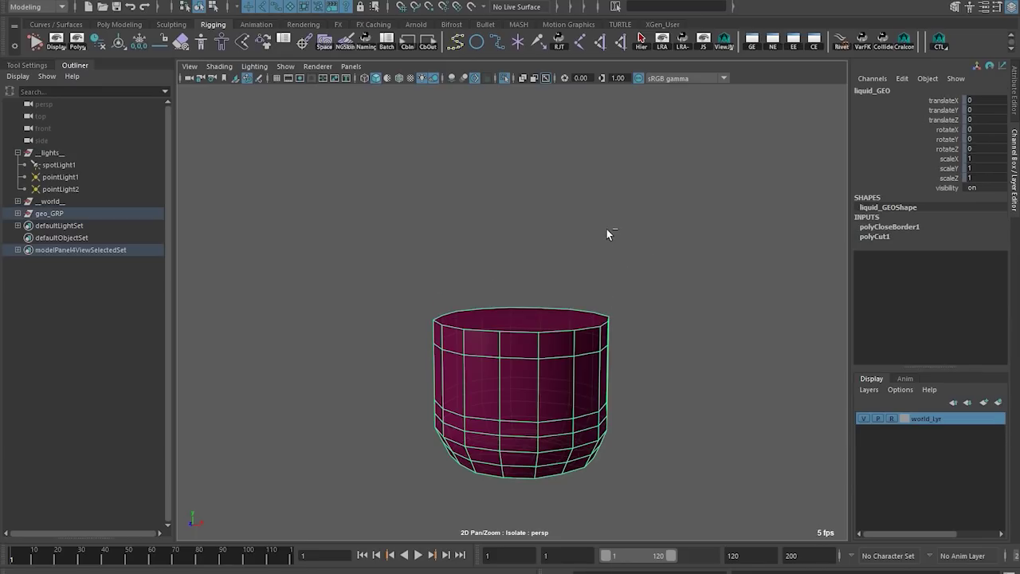
key("ctrl+z")
key("ctrl+z")
key("ctrl+z")
key("ctrl+z")
key("ctrl+z")
key("ctrl+z")
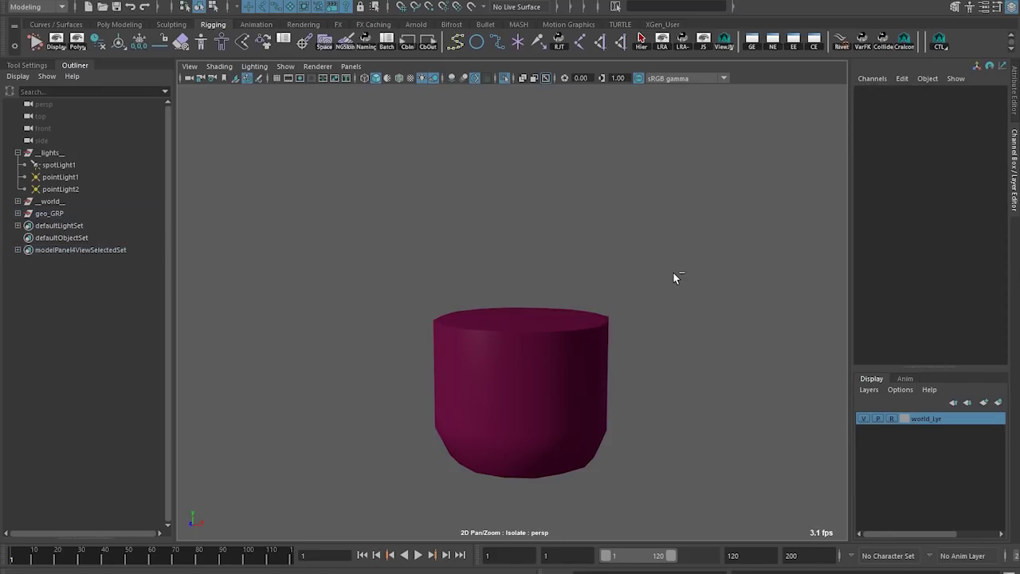
key("ctrl+1")
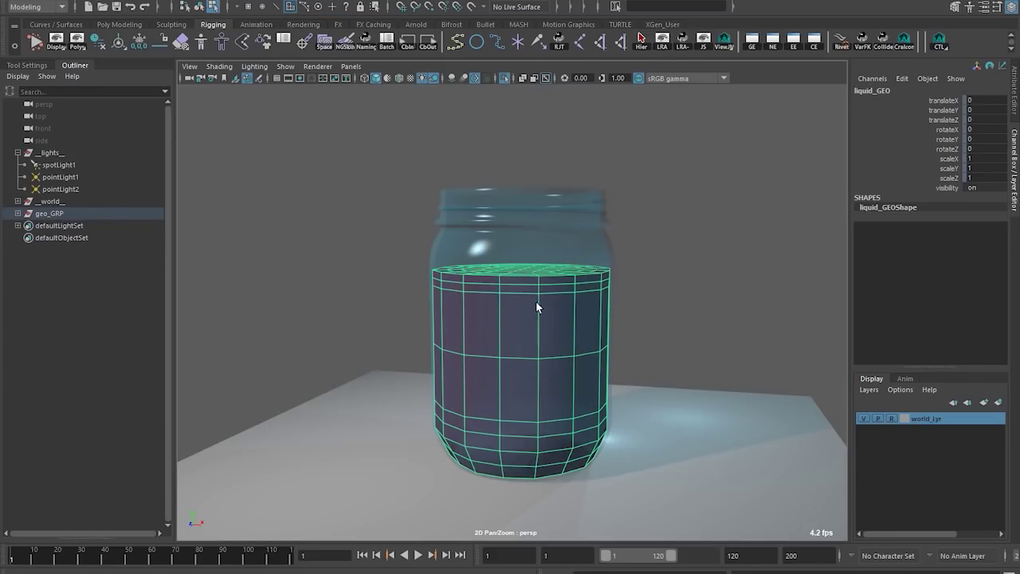
Step: Select the liquid mesh in the jar, turn off its smooth mesh preview, and subdivide it with Smooth
left_click(662, 246)
left_click_drag(662, 247, 576, 279, "alt")
left_click_drag(575, 212, 451, 205, "alt")
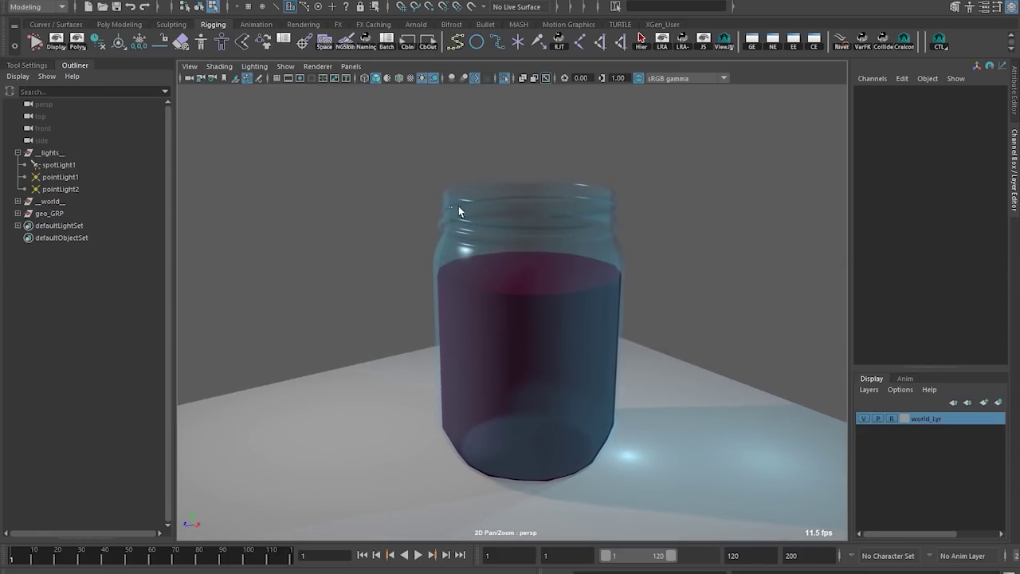
left_click(555, 197)
left_click_drag(625, 242, 470, 311, "alt")
left_click(532, 255)
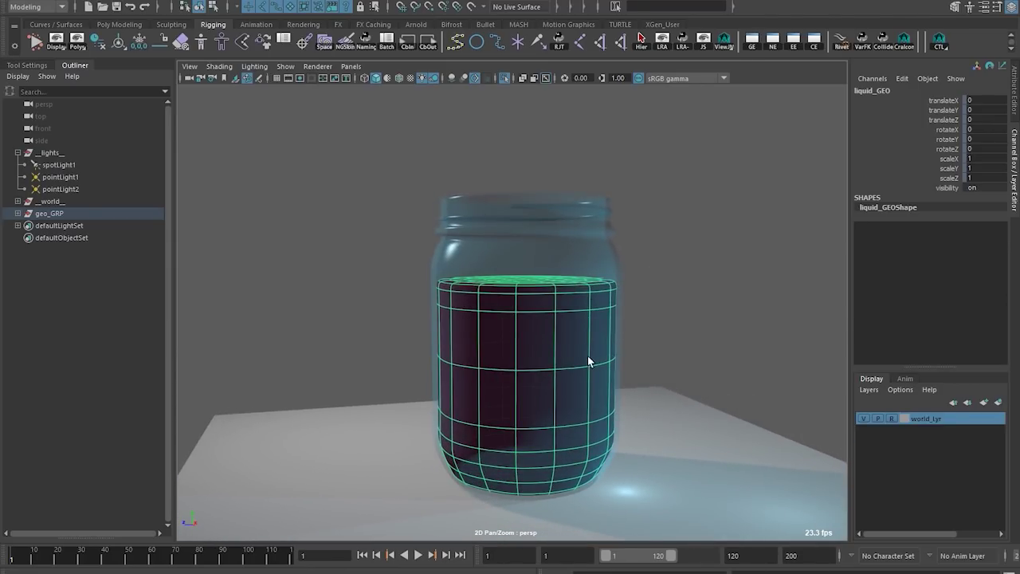
key("1")
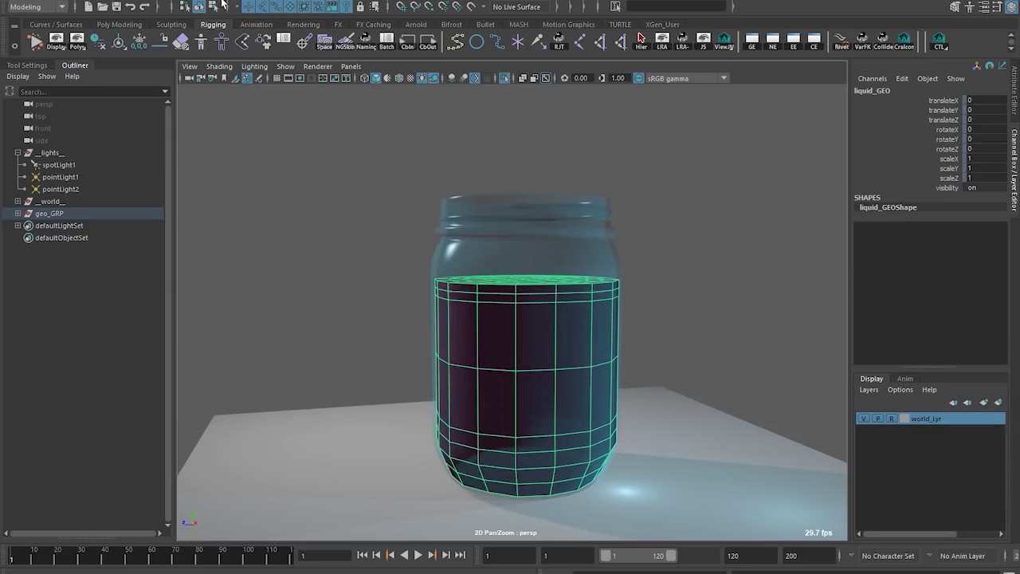
left_click(223, 4)
left_click(247, 101)
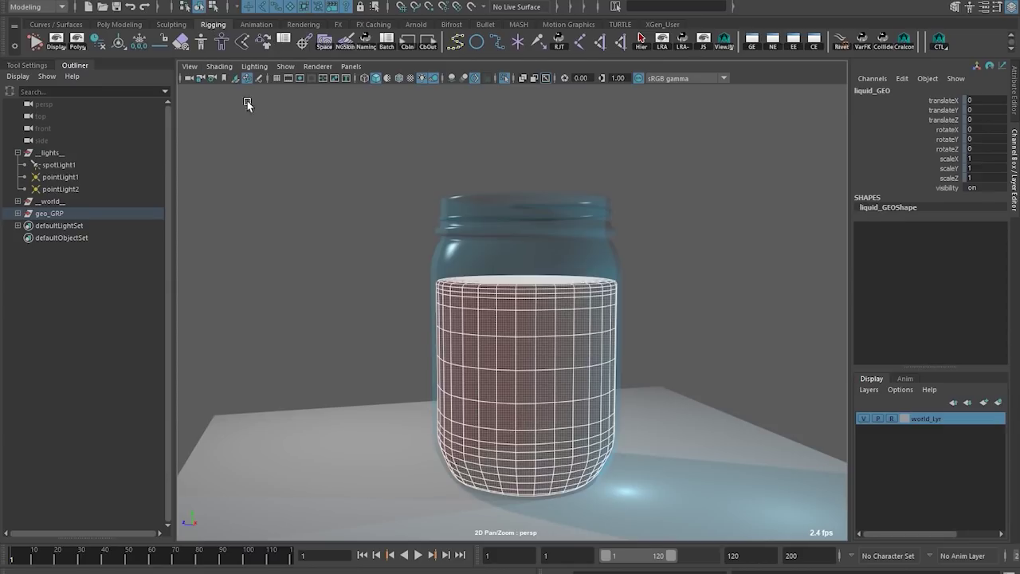
Step: Reselect the subdivided liquid mesh and delete its construction history
middle_click_drag(357, 176, 339, 166, "alt")
left_click(339, 167)
left_click(485, 253)
mouse_move(480, 230)
left_mouse_down("alt")
mouse_move(486, 279)
mouse_move(470, 223)
left_mouse_up("alt")
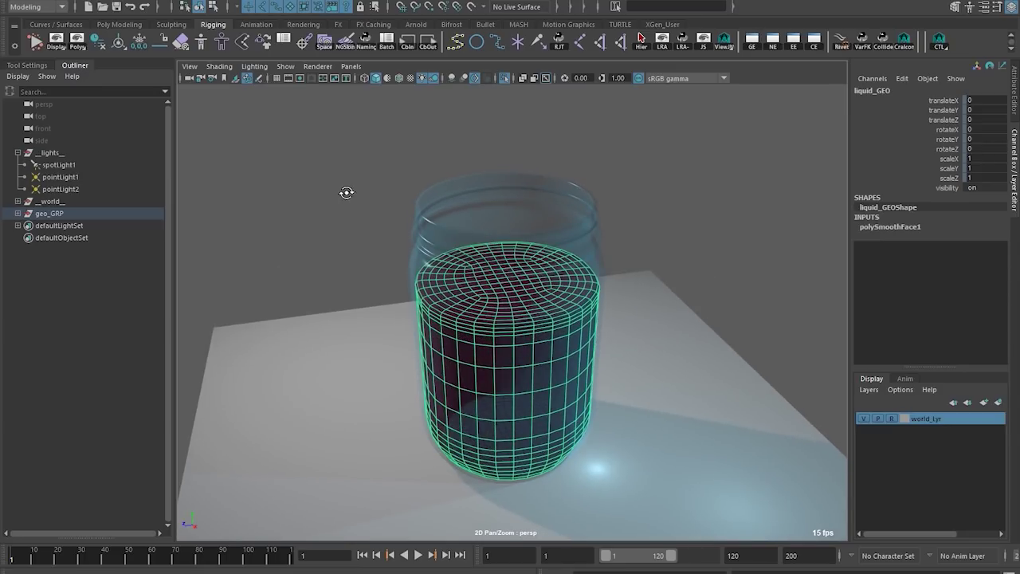
left_click_drag(346, 193, 341, 161, "alt")
left_click(97, 47)
Step: Hide the jar mesh and select the liquid mesh on its own
middle_click_drag(432, 277, 416, 255, "alt")
left_click(410, 222)
key("ctrl+h")
left_click(493, 247)
right_click_drag(494, 246, 511, 278, "alt")
left_click_drag(510, 278, 464, 238, "alt")
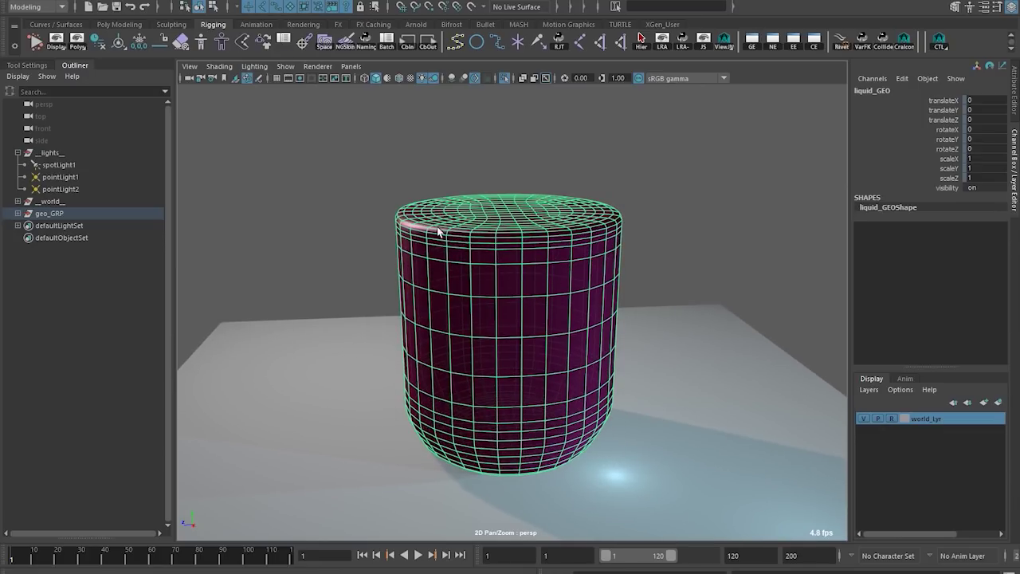
Step: Show the liquid mesh in the front view and open the Multi-Cut tool's settings
key("space")
left_click_drag(387, 239, 405, 319)
right_click_drag(385, 279, 319, 281, "shift")
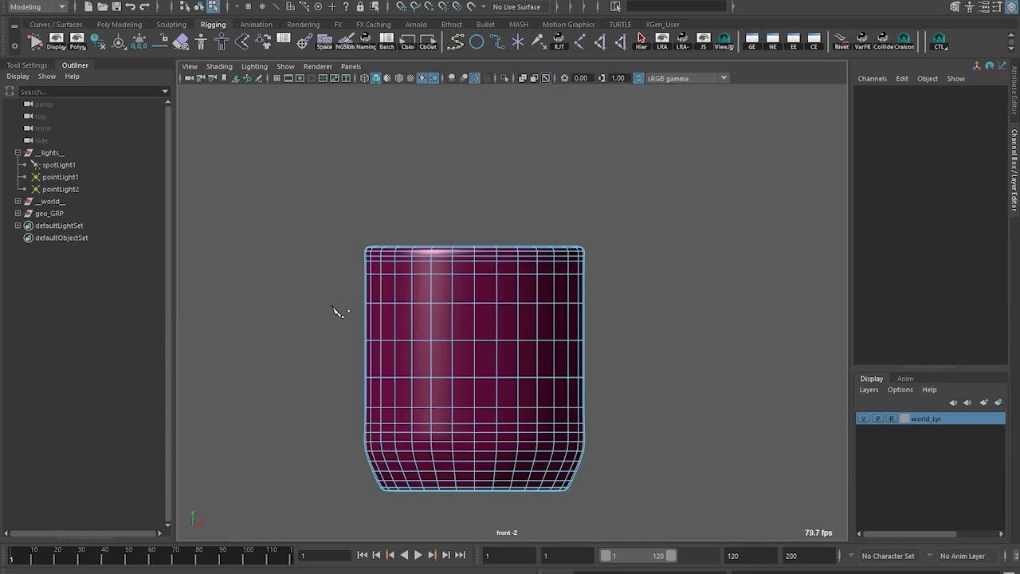
middle_click_drag(558, 492, 638, 494, "alt")
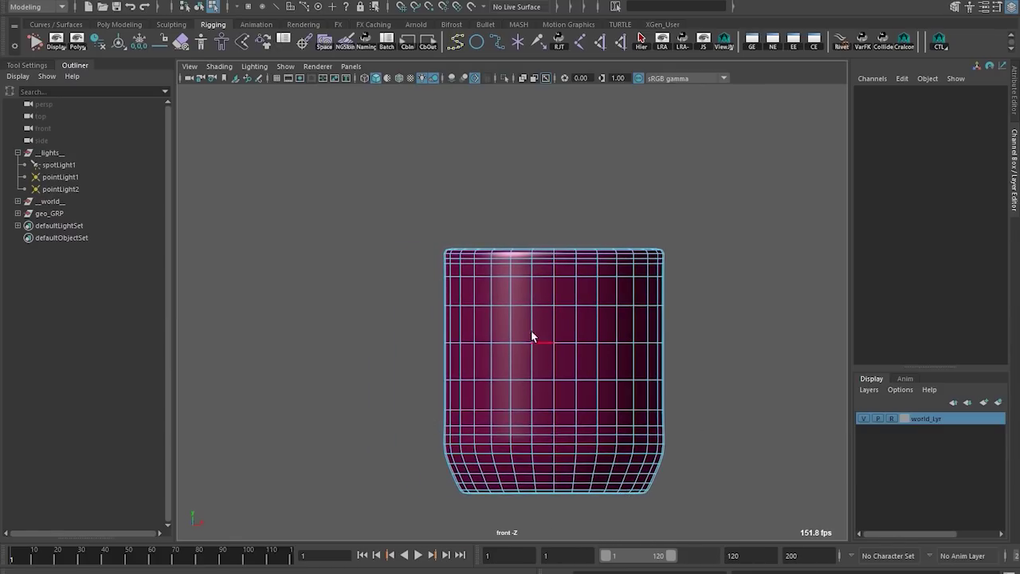
left_click(214, 1)
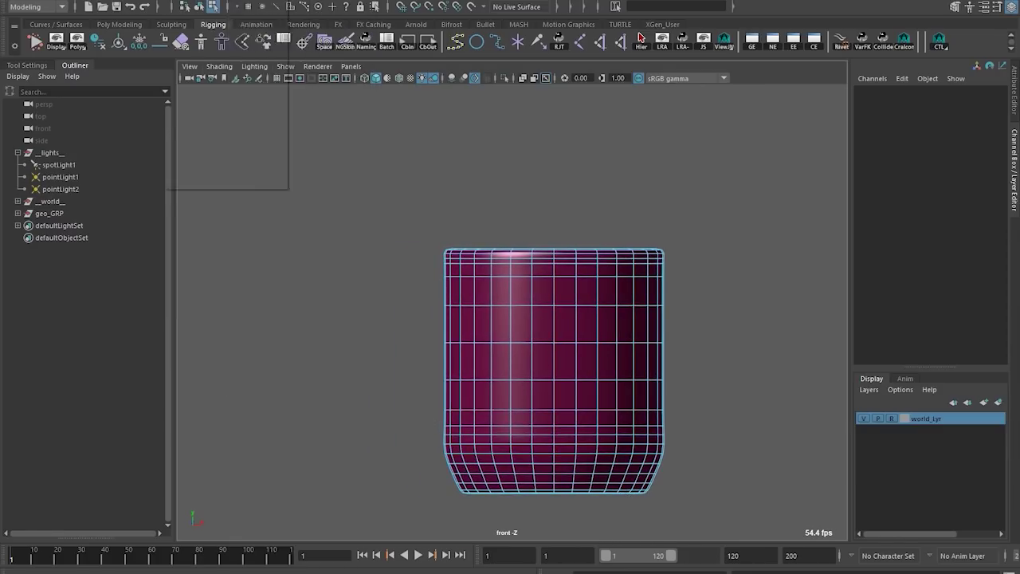
mouse_move(290, 1)
left_click(376, 104)
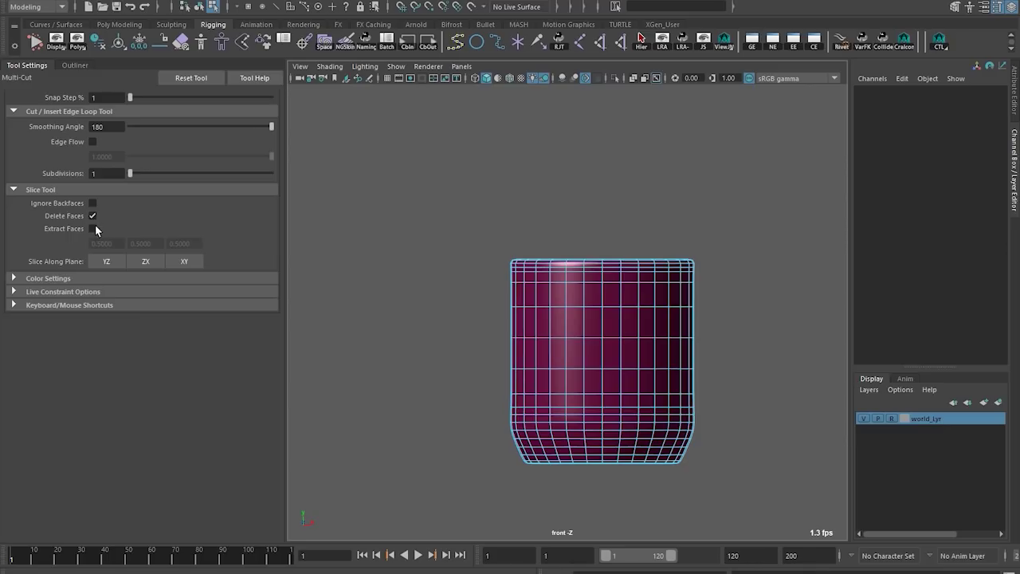
Step: Slice horizontally through the liquid mesh below its top edge with Delete Faces on, removing the upper part
middle_click_drag(540, 291, 387, 238, "alt")
mouse_move(333, 308)
left_mouse_down()
mouse_move(802, 308)
mouse_move(814, 306)
mouse_move(818, 268)
mouse_move(823, 301)
mouse_move(804, 307)
left_mouse_up()
middle_click_drag(578, 368, 529, 404, "alt")
key("q")
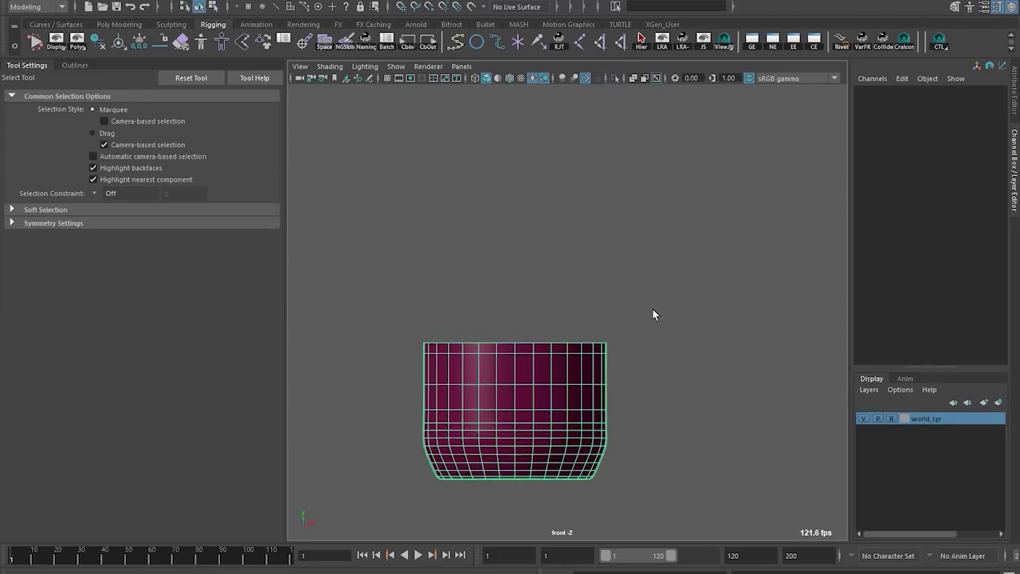
Step: Return to object mode and review the cut plane centre attributes of the liquid's polyCut1 node
key("F8")
left_click(891, 225)
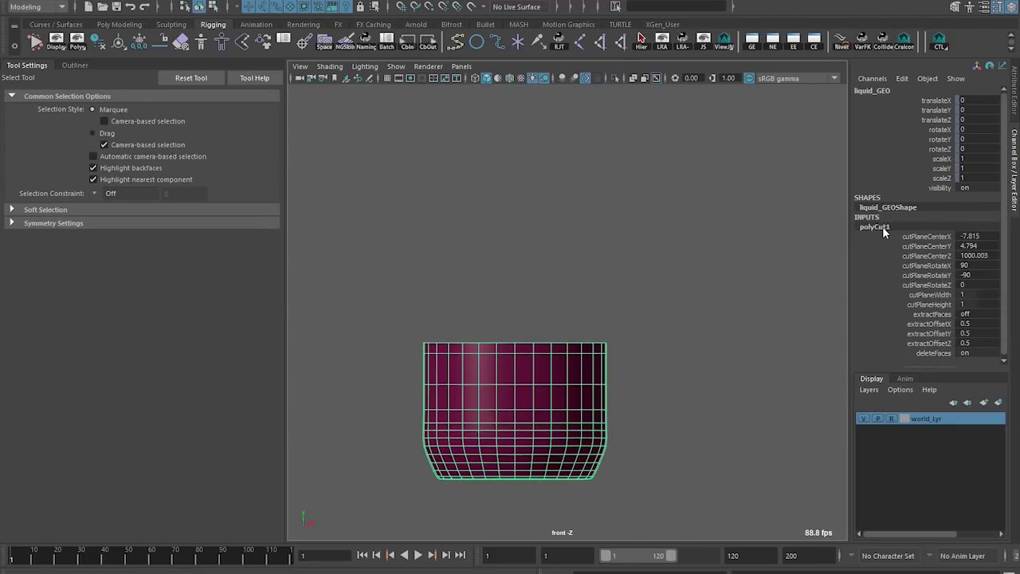
middle_click_drag(596, 356, 634, 314, "alt")
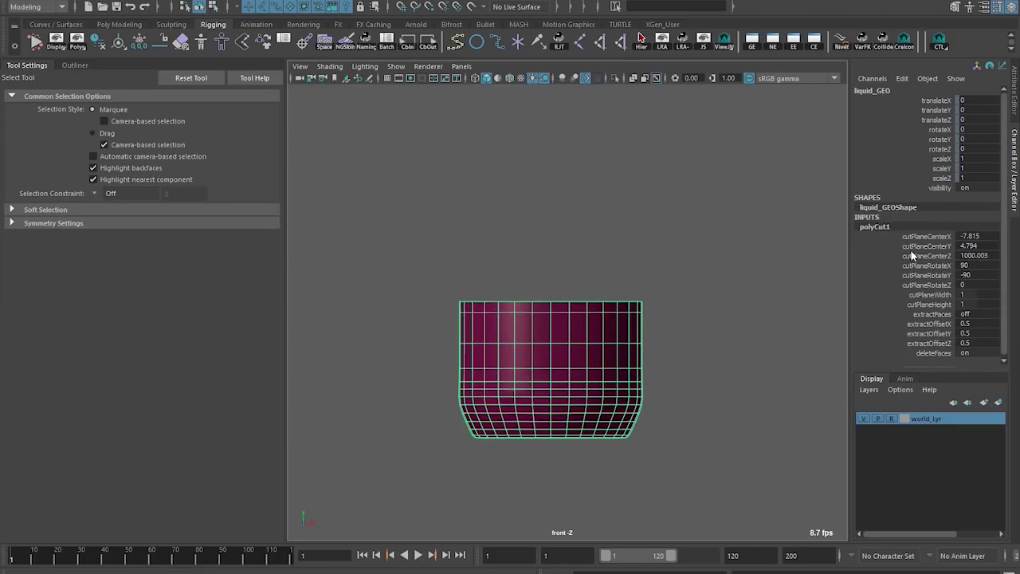
left_click_drag(935, 240, 938, 257)
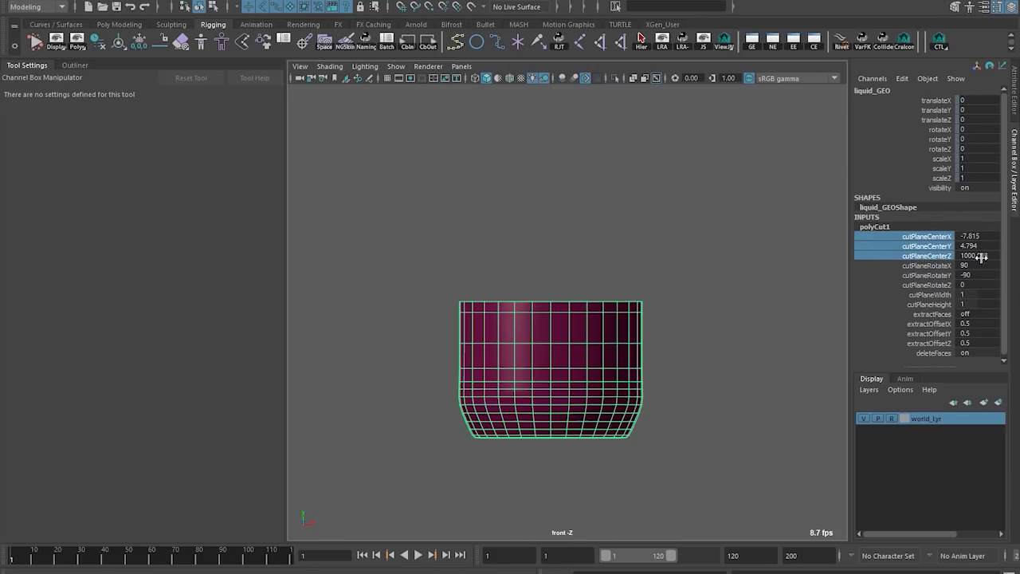
double_click(875, 226)
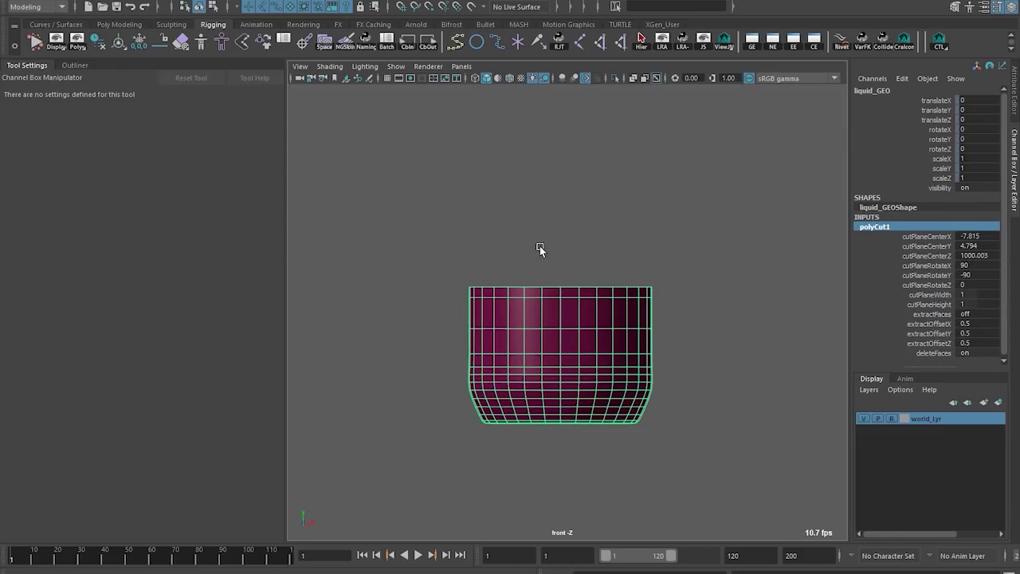
Step: Show the cut liquid mesh in the perspective view and close its open top with Fill Hole
middle_click_drag(541, 248, 543, 287, "alt")
key("space")
left_click_drag(546, 291, 549, 258)
mouse_move(557, 271)
left_mouse_down("alt")
mouse_move(534, 252)
mouse_move(556, 257)
mouse_move(505, 257)
mouse_move(551, 260)
mouse_move(546, 252)
mouse_move(633, 204)
mouse_move(305, 323)
mouse_move(476, 335)
mouse_move(360, 170)
left_mouse_up("alt")
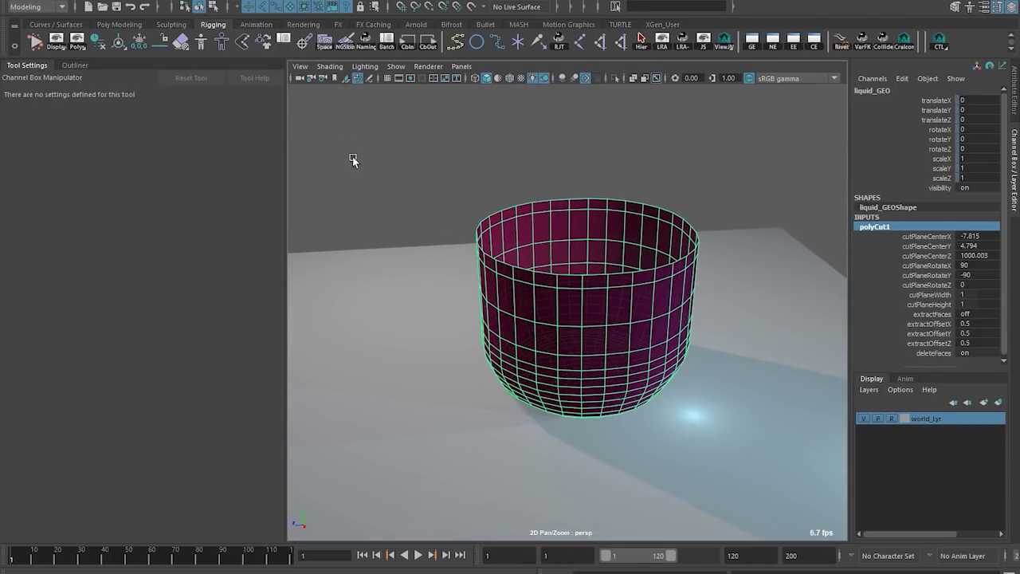
left_click(221, 2)
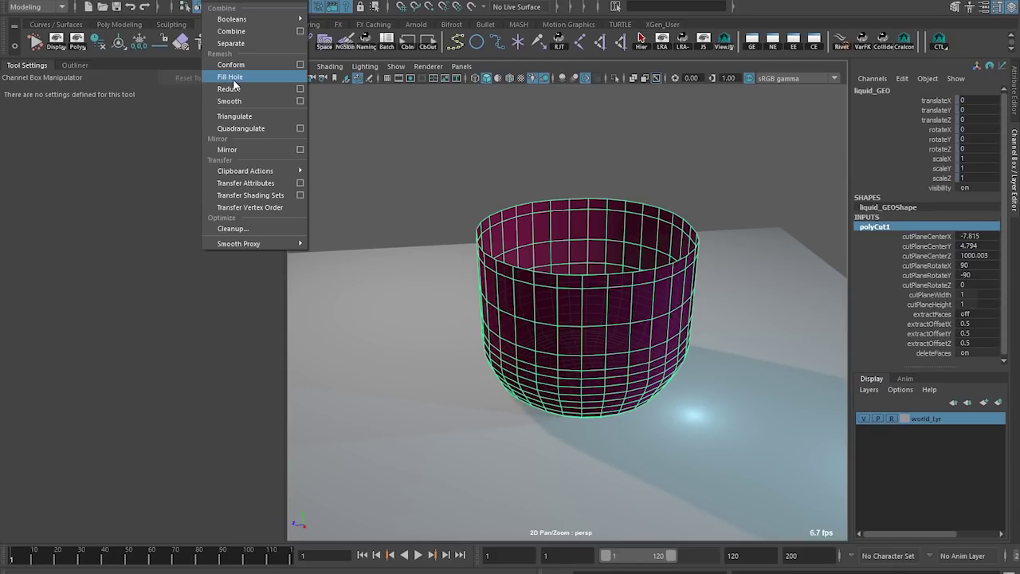
left_click(233, 78)
Step: Examine the liquid's capped top from several angles and review its polyCut1 and polyCloseBorder1 inputs
left_click(533, 145)
left_click_drag(515, 181, 652, 215, "alt")
left_click(649, 228)
left_click(626, 195)
middle_click_drag(626, 195, 632, 170, "alt")
left_click_drag(632, 170, 690, 195, "alt")
left_click(569, 223)
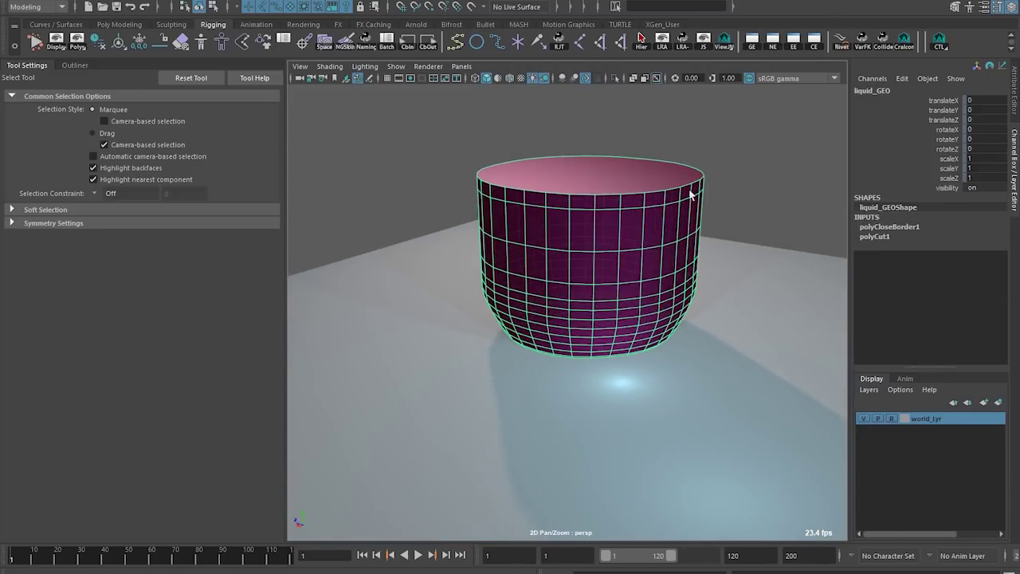
left_click(877, 236)
left_click(892, 228)
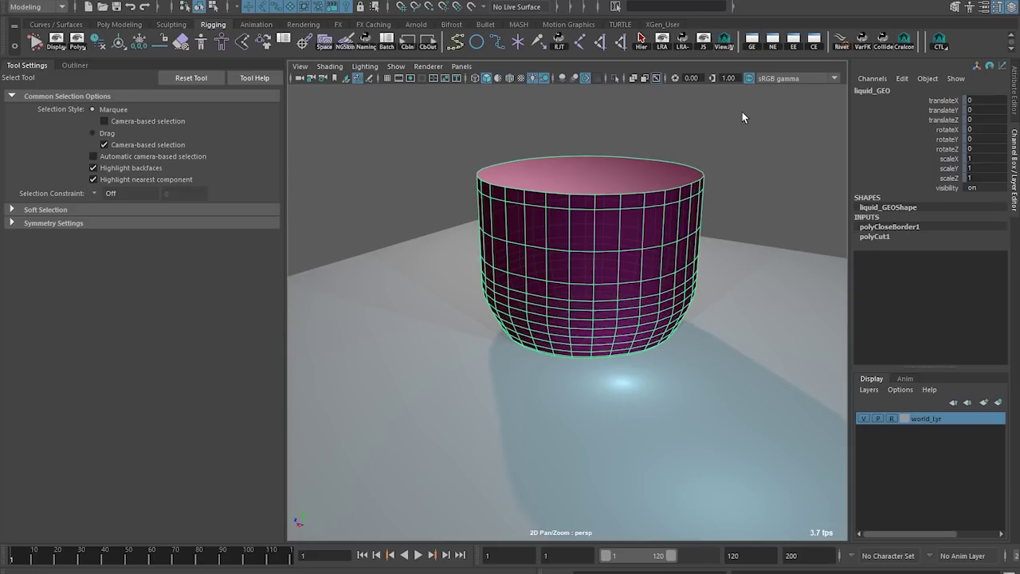
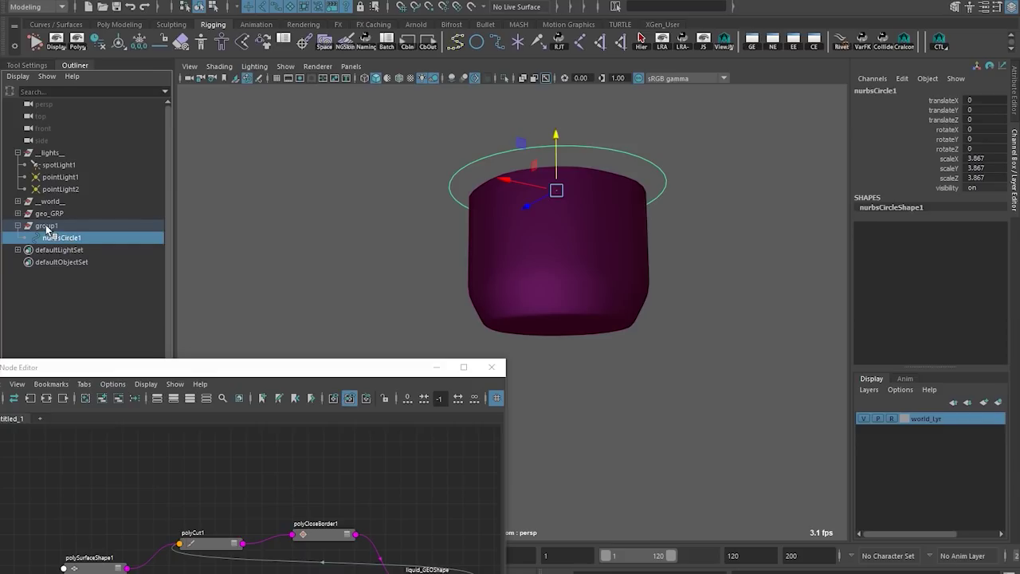
Step: Select the circle control around the liquid's top and freeze its transforms so all scale values are 1
left_click_drag(569, 150, 702, 186)
key("q")
left_click(667, 192)
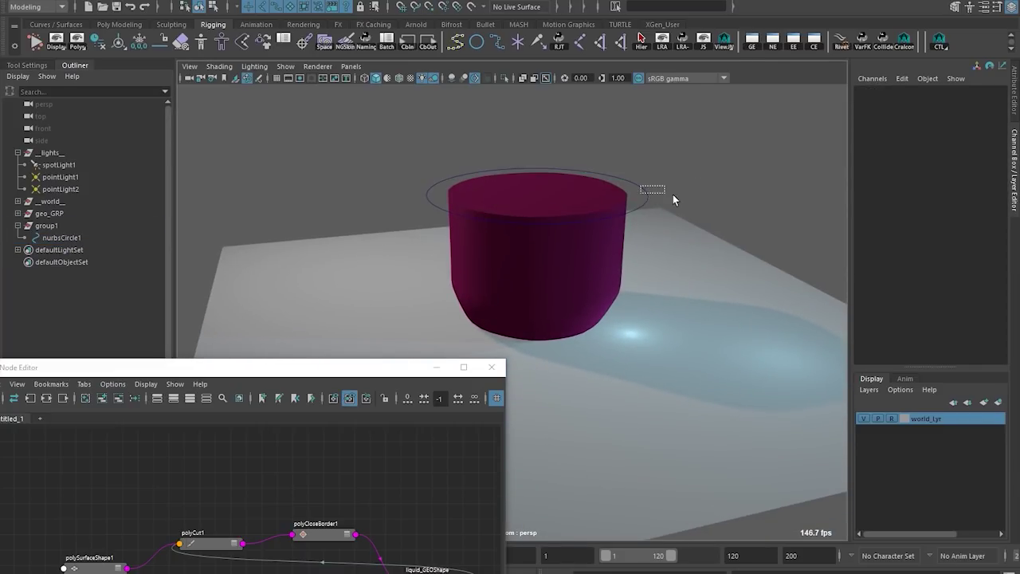
left_click(613, 174)
scroll(613, 174, "up", 3)
middle_click_drag(613, 175, 587, 257, "alt")
key("w")
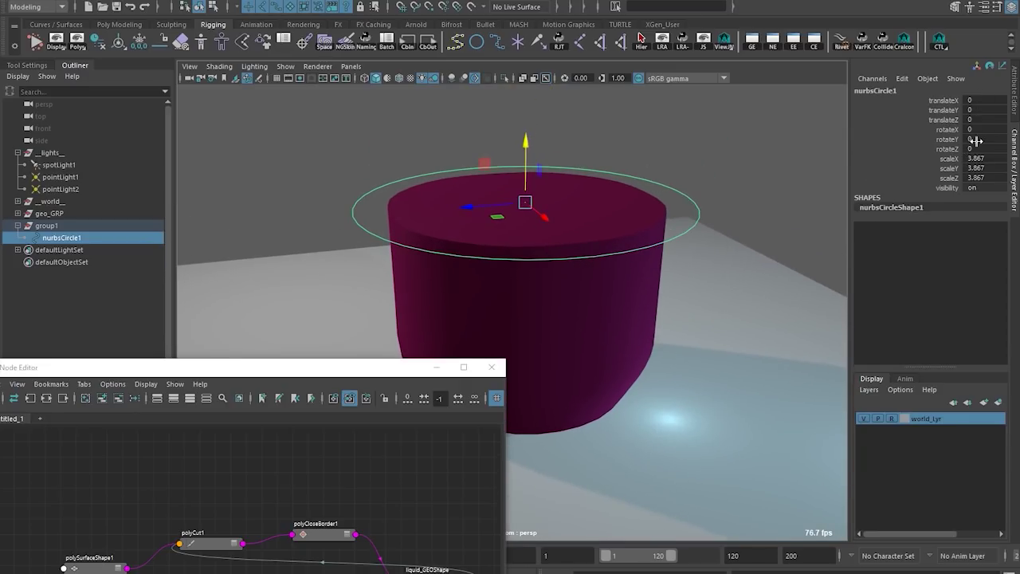
left_click_drag(710, 273, 528, 311, "alt")
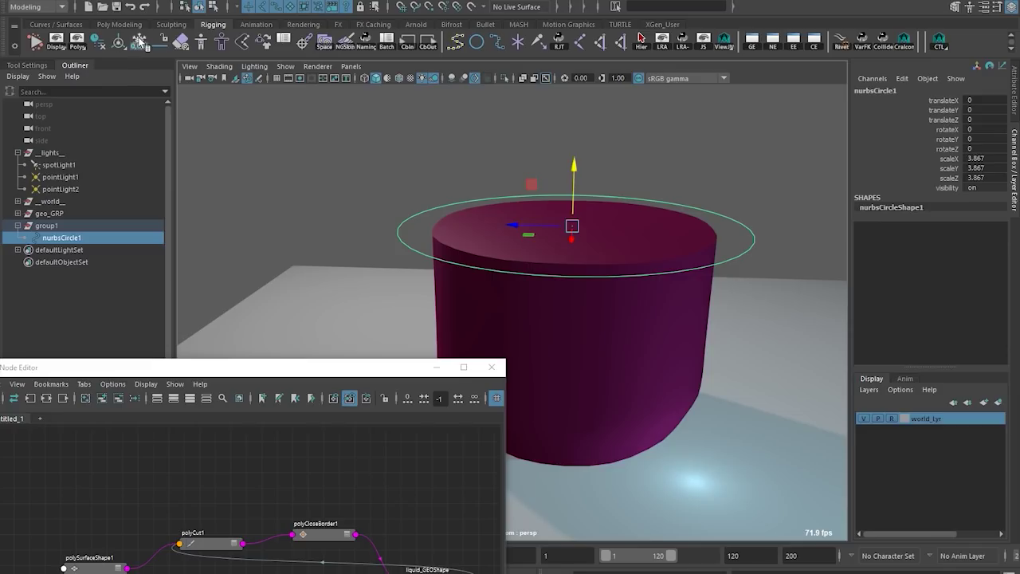
left_click_drag(947, 159, 949, 178)
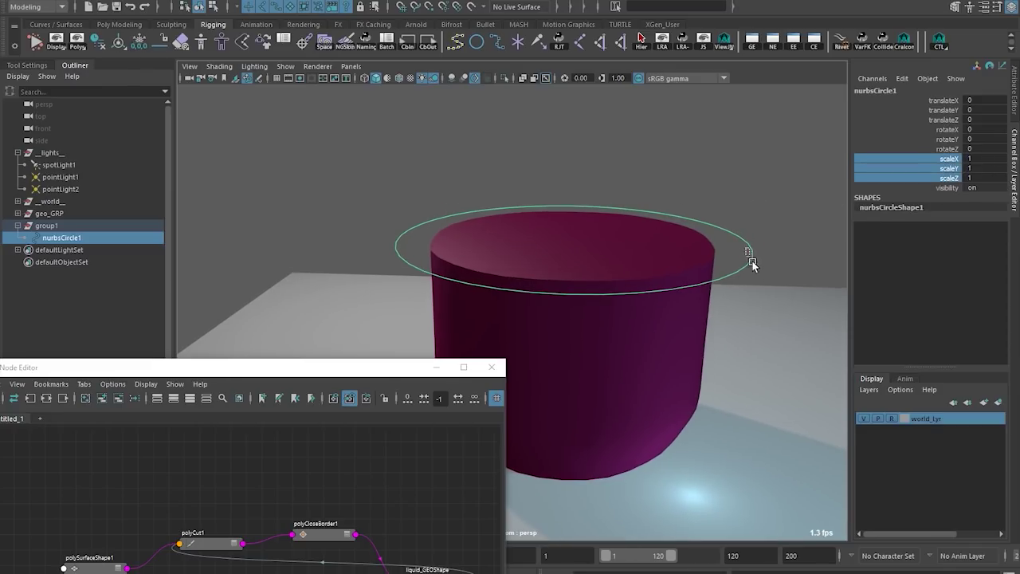
Step: Try moving and rotating the circle control around the liquid's top, and undo both tests
left_click(572, 239)
left_click(565, 236)
key("ctrl+z")
left_click_drag(576, 238, 618, 127)
key("ctrl+z")
middle_click_drag(693, 204, 751, 257, "alt")
key("e")
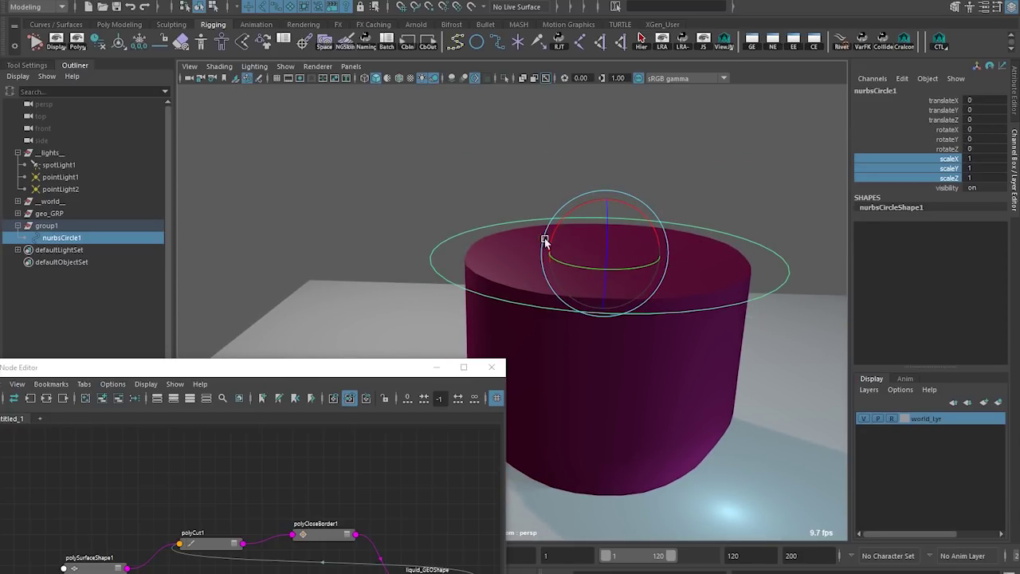
left_click_drag(603, 239, 558, 280)
key("ctrl+z")
Step: Rename the nurbsCircle1 control as ctrl and its parent group as buf
left_click_drag(305, 368, 439, 202)
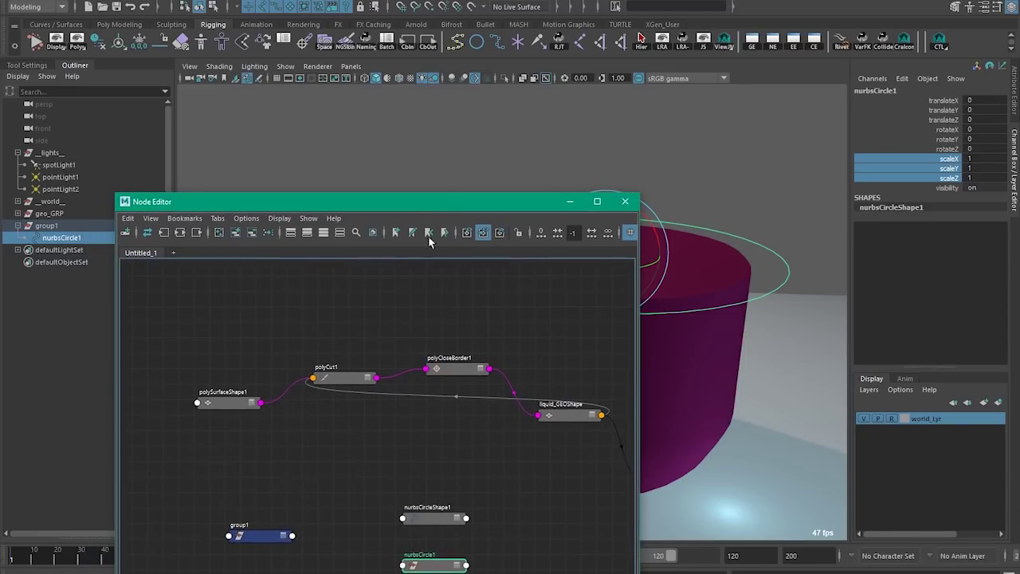
middle_click_drag(341, 373, 367, 295, "alt")
left_click_drag(492, 516, 305, 284)
middle_click_drag(295, 316, 317, 386, "alt")
scroll(316, 386, "up", 2)
double_click(271, 339)
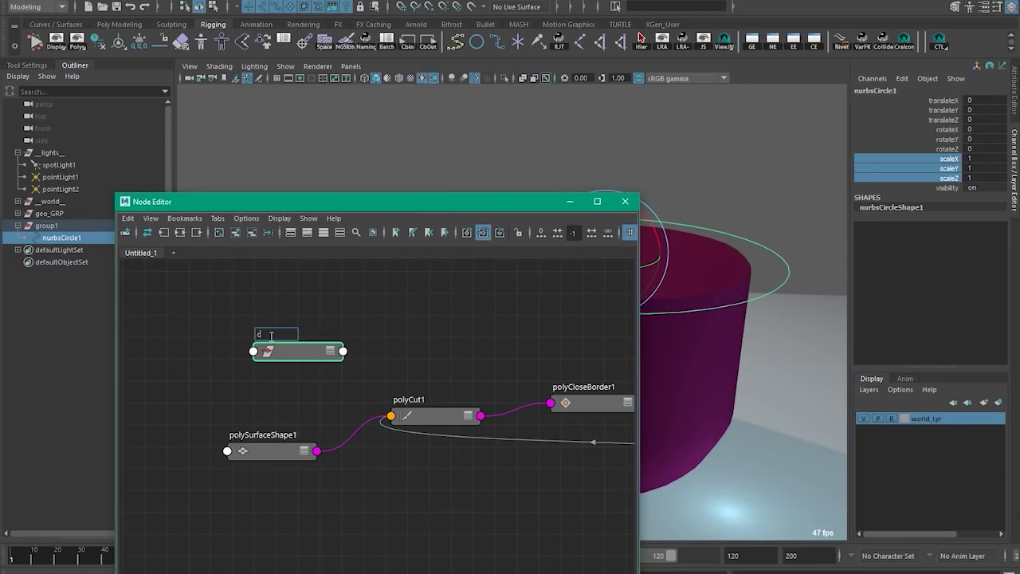
type("ctrl")
key("Return")
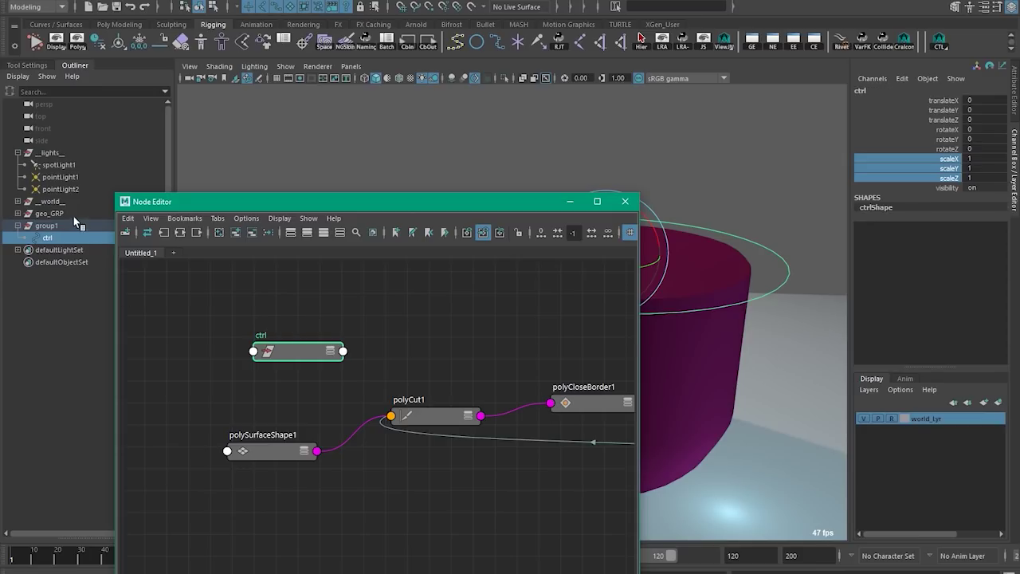
double_click(59, 229)
type("buf")
key("Return")
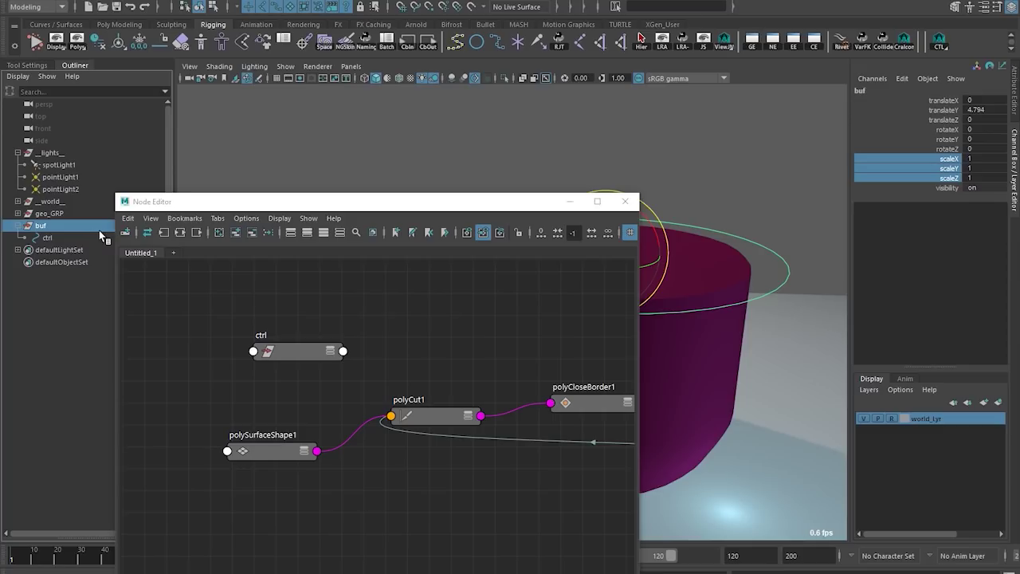
Step: Show all attributes of the ctrl and polyCut1 nodes and arrange the two nodes side by side
left_click(80, 237)
key("3")
left_click(422, 396)
key("3")
left_click_drag(423, 466, 431, 388)
left_click_drag(257, 392, 205, 389)
left_click_drag(247, 293, 311, 357)
mouse_move(412, 388)
left_mouse_down()
mouse_move(428, 408)
mouse_move(409, 392)
left_mouse_up()
middle_click_drag(363, 479, 382, 478, "alt")
left_click_drag(221, 411, 227, 434)
middle_click_drag(280, 410, 336, 403, "alt")
left_click(385, 384)
left_click_drag(476, 382, 462, 362)
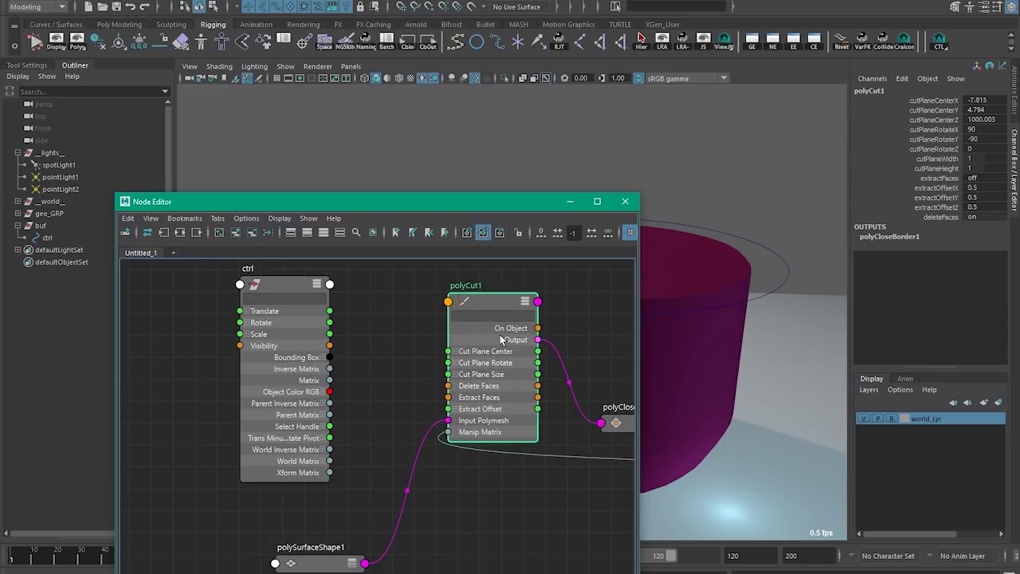
Step: Expand polyCut1's Cut Plane Center and Cut Plane Rotate into their X, Y and Z components, moving ctrl further away
left_click(457, 351)
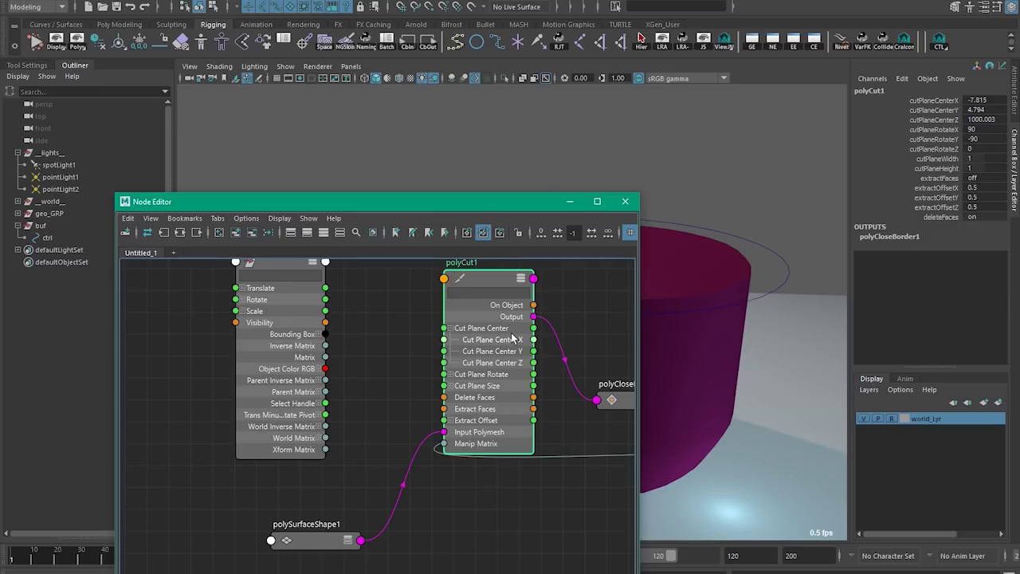
left_click(451, 375)
left_click_drag(270, 318, 253, 341)
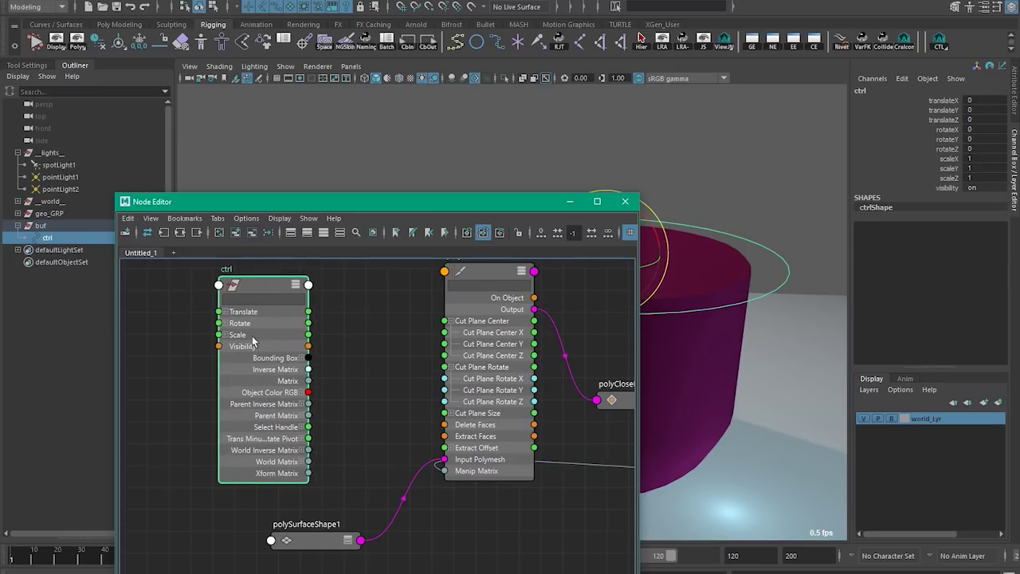
middle_click_drag(340, 364, 373, 377, "alt")
left_click_drag(279, 382, 194, 365)
Step: Create a decomposeMatrix node and place it between the ctrl and polyCut1 nodes
middle_click_drag(328, 386, 436, 409, "alt")
left_click(436, 409)
key("Tab")
type("dec")
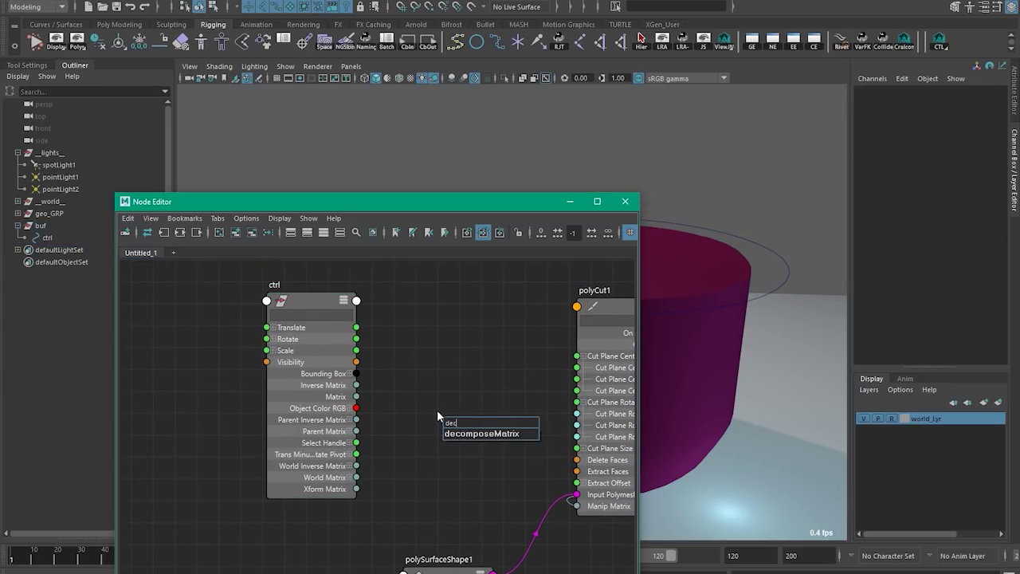
key("Return")
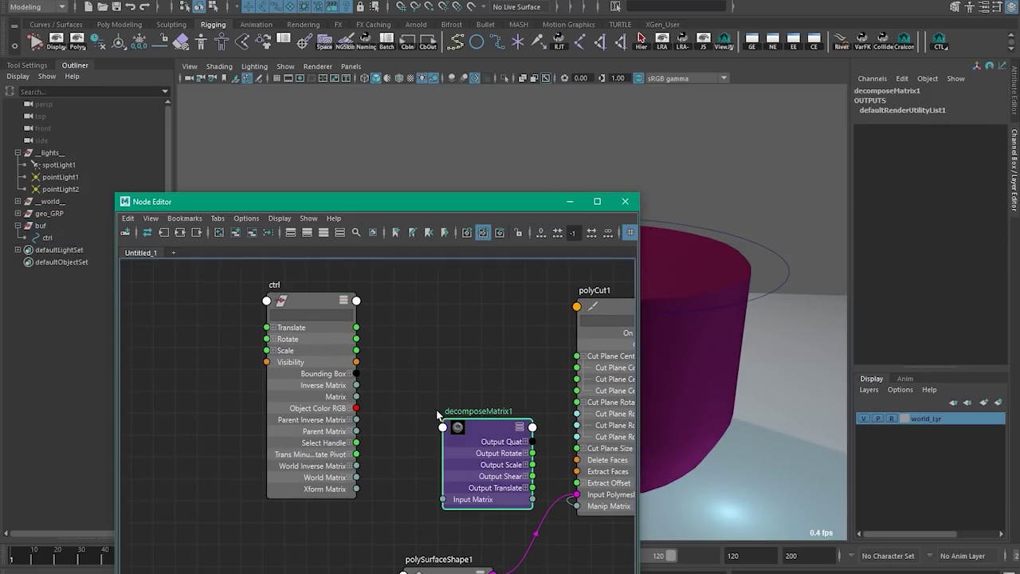
left_click_drag(482, 451, 467, 387)
left_click(483, 324)
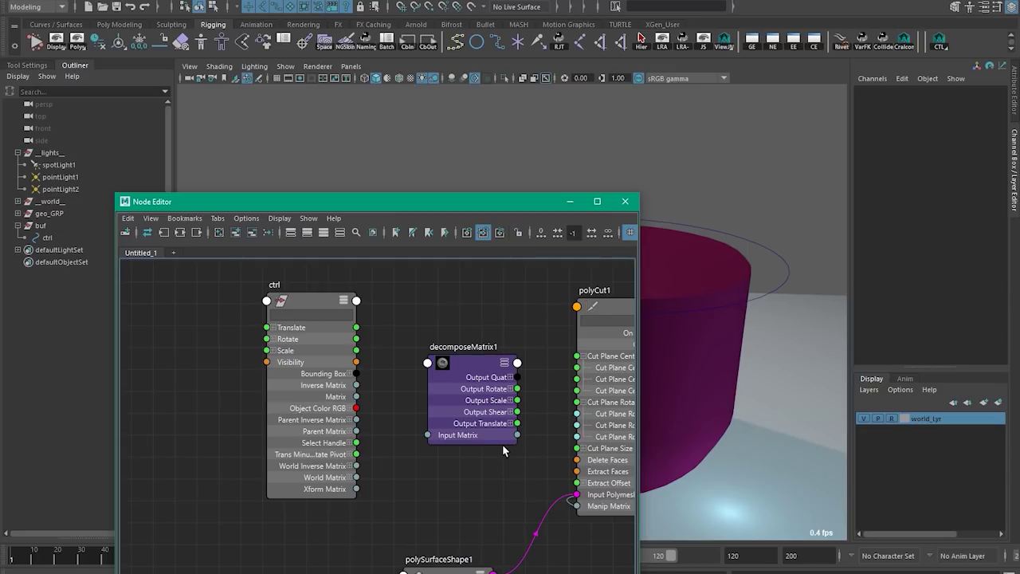
middle_click_drag(353, 447, 274, 434)
middle_click_drag(383, 413, 393, 414, "alt")
left_click_drag(394, 400, 397, 376)
middle_click_drag(379, 390, 451, 437, "alt")
left_click(480, 470)
left_click_drag(459, 440, 454, 408)
middle_click_drag(445, 452, 403, 439, "alt")
left_click(414, 487)
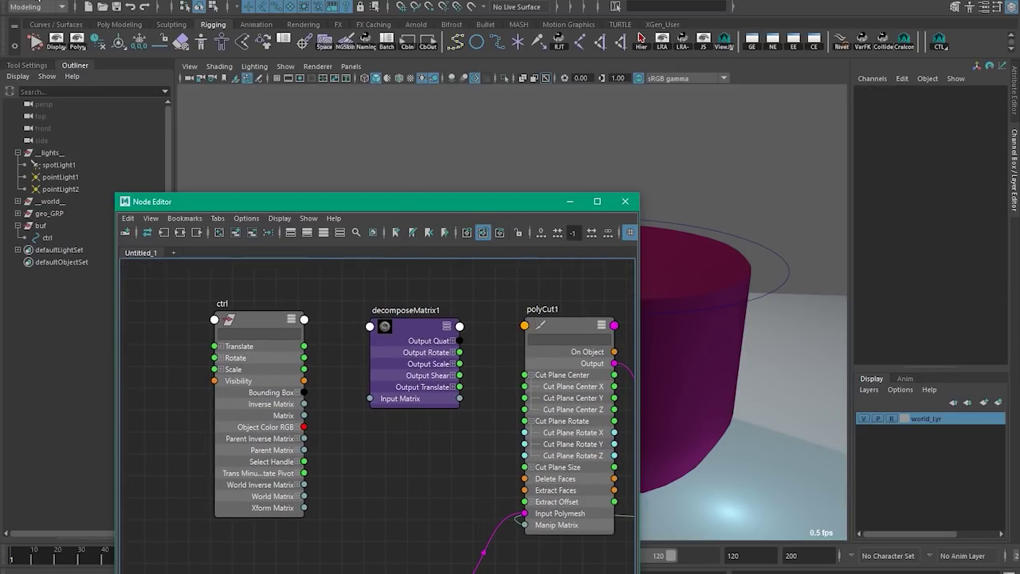
Step: Check in the Plug-in Manager whether matrixNodes.mll is loaded
left_click(38, 1)
mouse_move(112, 1)
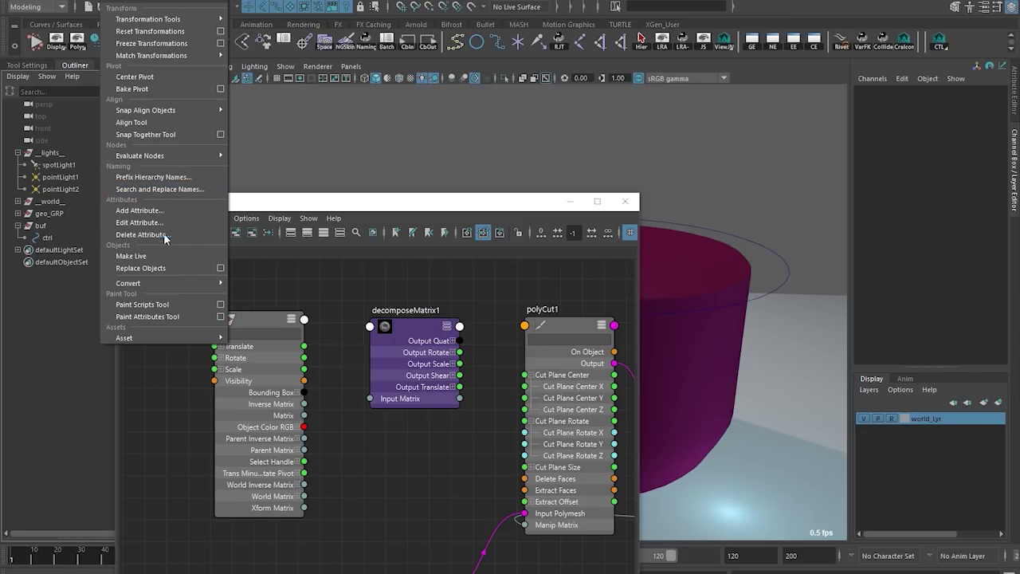
mouse_move(179, 1)
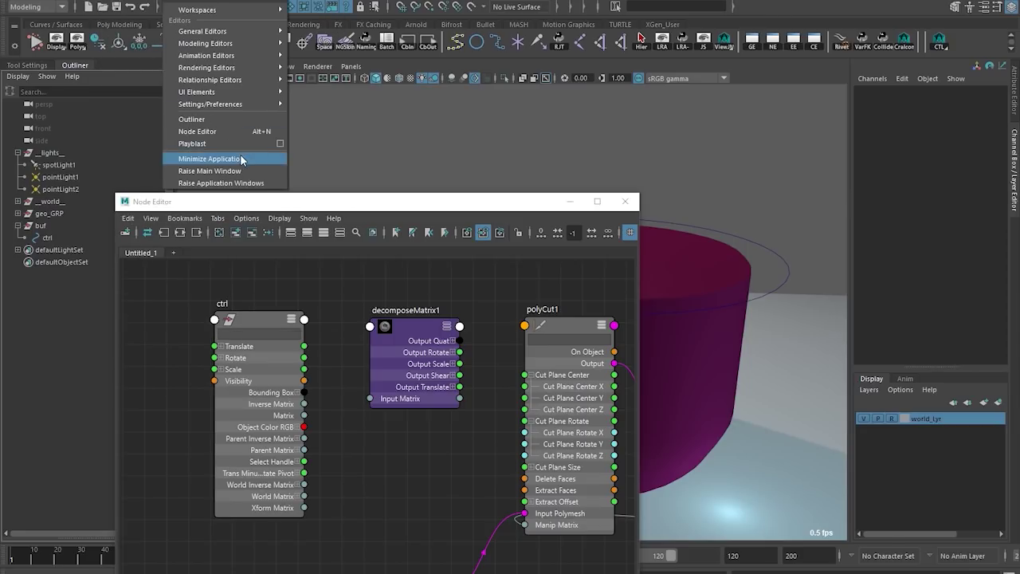
mouse_move(229, 108)
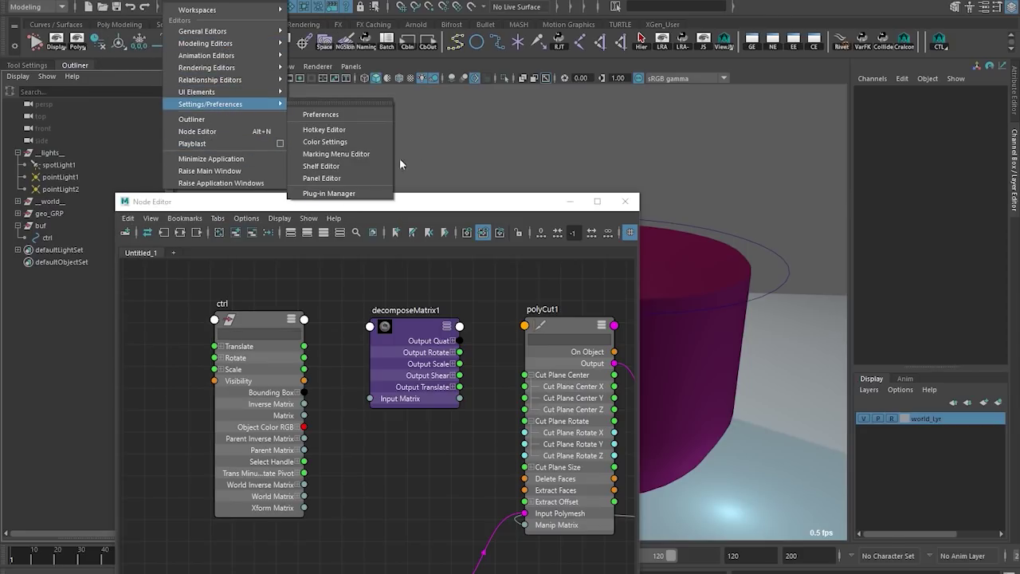
left_click(329, 193)
left_click_drag(456, 176, 418, 142)
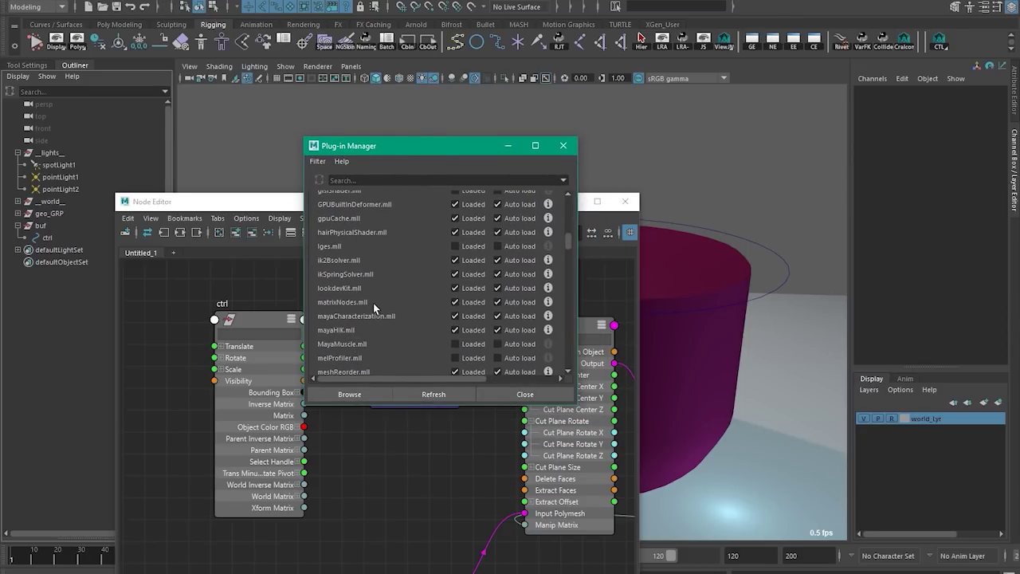
left_click(525, 394)
Step: Connect ctrl's World Matrix[0] to the decomposeMatrix node's Input Matrix and tidy the node layout
left_click_drag(364, 393, 355, 428)
middle_click_drag(252, 448, 311, 403, "alt")
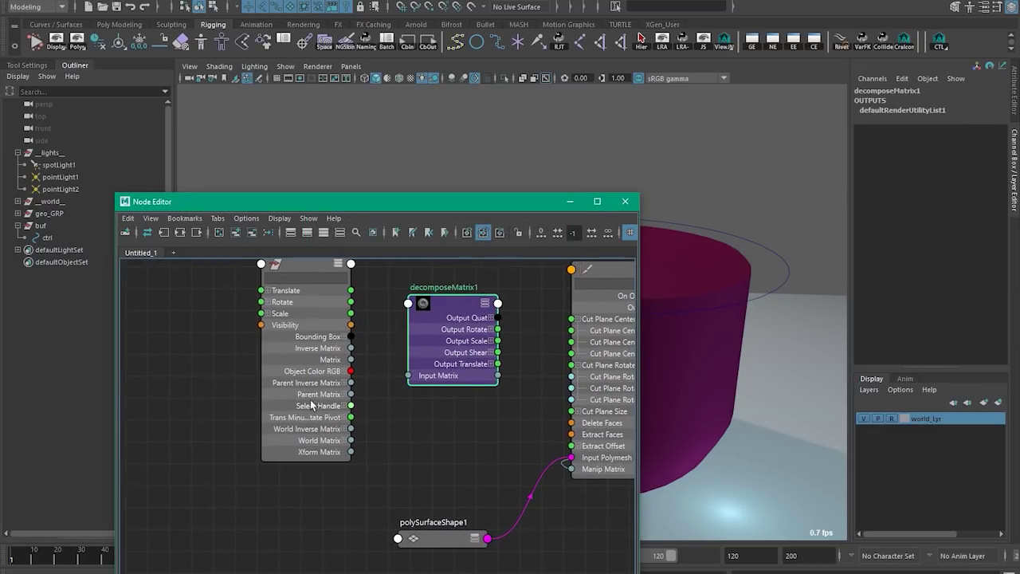
left_click_drag(311, 403, 295, 363)
middle_click_drag(337, 335, 318, 388, "alt")
left_click_drag(318, 295, 354, 297)
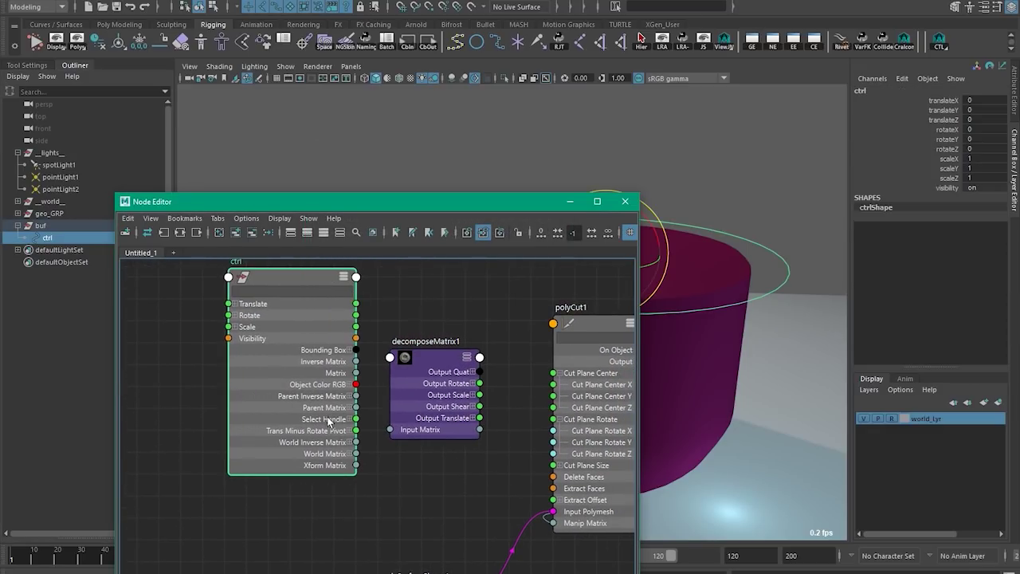
left_click_drag(327, 432, 247, 412)
left_click(276, 433)
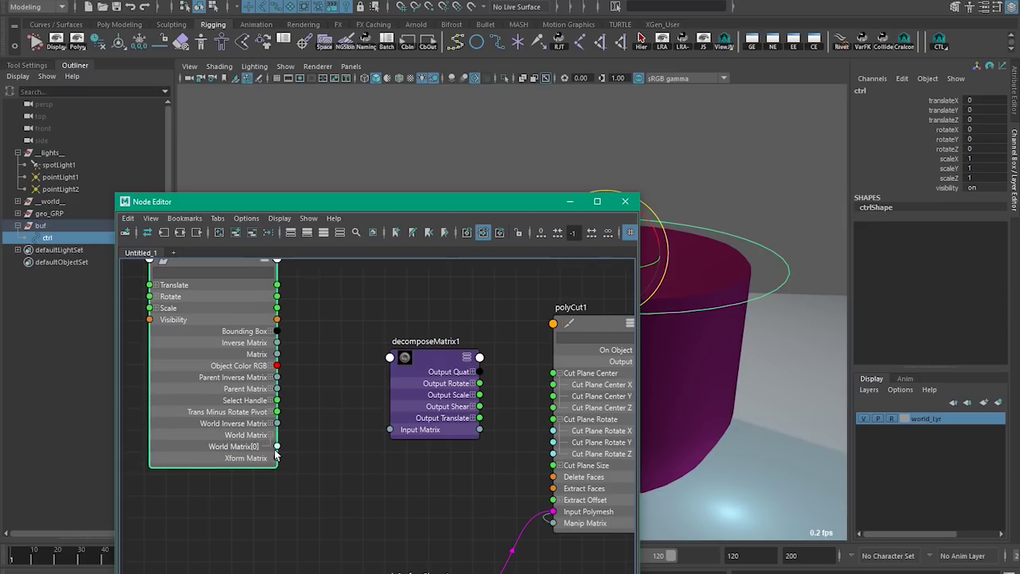
left_click_drag(348, 444, 399, 374)
middle_click_drag(412, 412, 380, 393, "alt")
left_click_drag(384, 361, 393, 367)
middle_click_drag(393, 368, 397, 422, "alt")
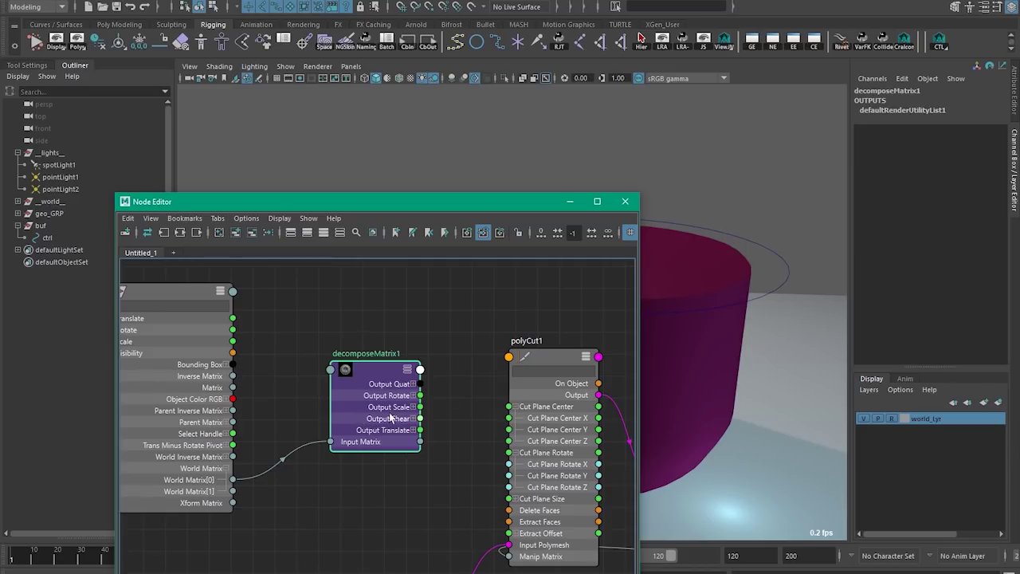
left_click_drag(355, 387, 317, 349)
left_click(559, 446)
mouse_move(558, 446)
left_mouse_down()
mouse_move(532, 427)
mouse_move(558, 440)
left_mouse_up()
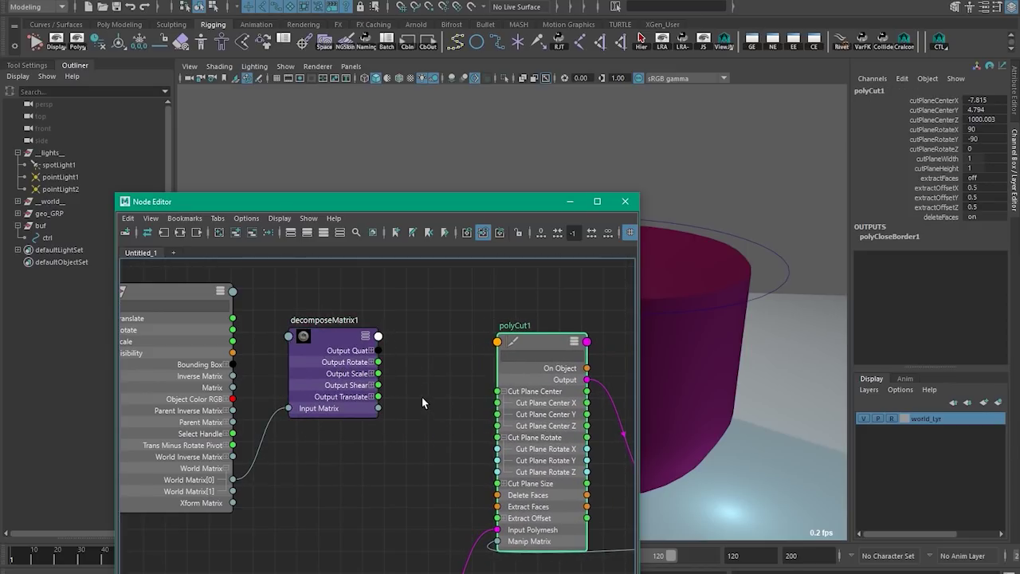
Step: Create a test polygon cube and drive its translate, rotate and scale from the decomposeMatrix node's outputs
left_click(422, 397)
middle_click_drag(437, 403, 436, 407, "alt")
key("Tab")
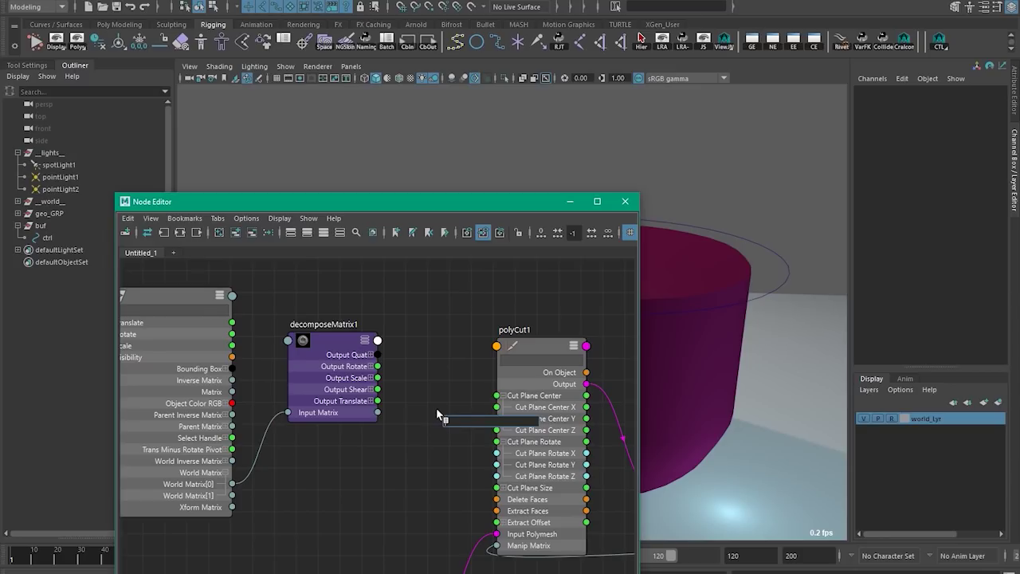
right_click_drag(640, 97, 694, 178, "shift")
mouse_move(795, 222)
left_mouse_down()
mouse_move(836, 251)
mouse_move(816, 196)
left_mouse_up()
left_click_drag(413, 556, 447, 330)
left_click(459, 542)
key("3")
left_click_drag(446, 366, 450, 353)
left_click_drag(378, 401, 449, 451)
left_click_drag(519, 207, 298, 216)
Step: Rotate the ctrl circle to test whether the cube follows it
left_click_drag(624, 244, 747, 252, "alt")
key("q")
left_click(740, 255)
left_click_drag(749, 248, 761, 258)
left_click(742, 246)
left_click_drag(547, 235, 562, 226)
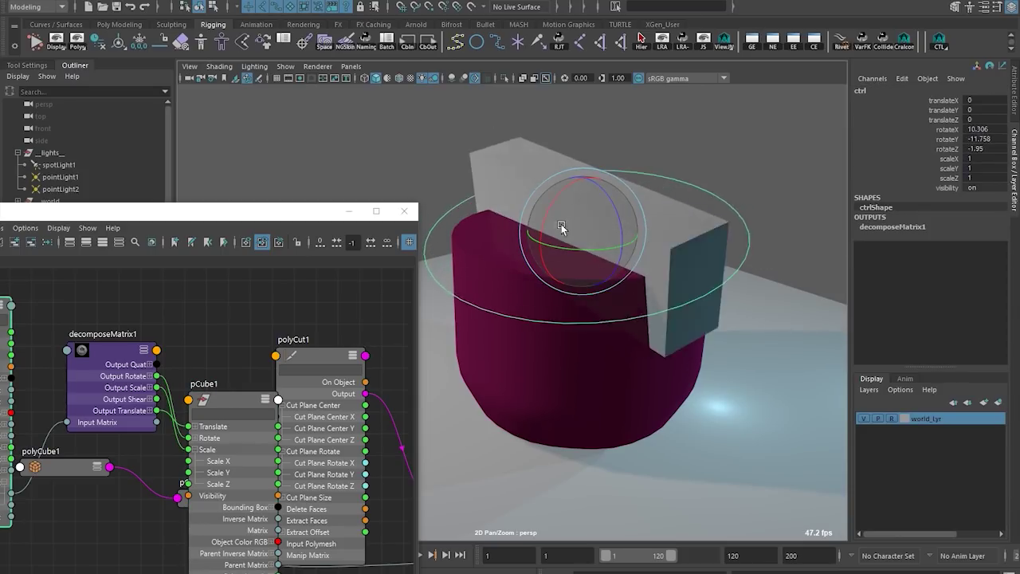
Step: Delete the test cube
left_click(701, 213)
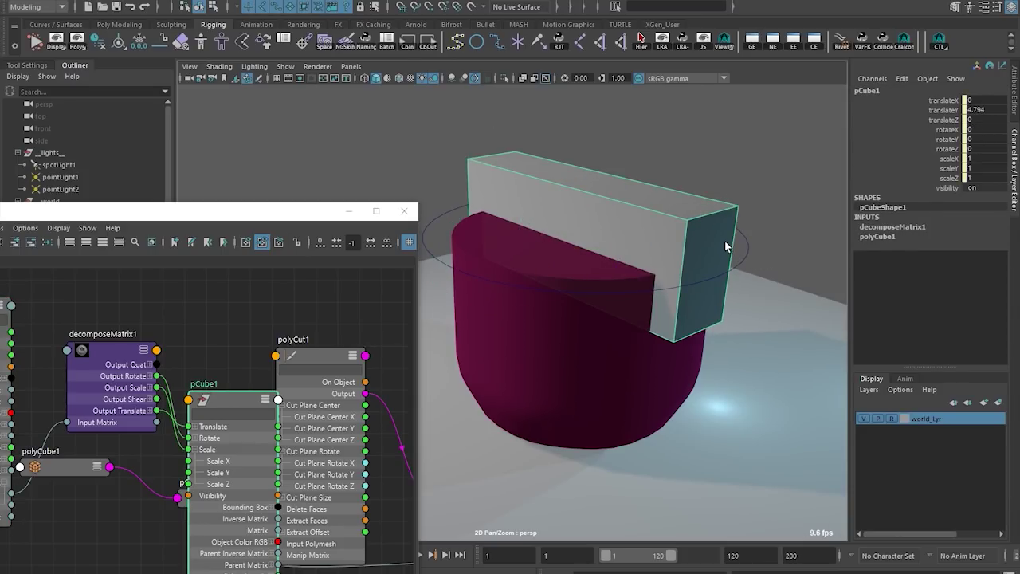
key("Delete")
key("super")
key("super")
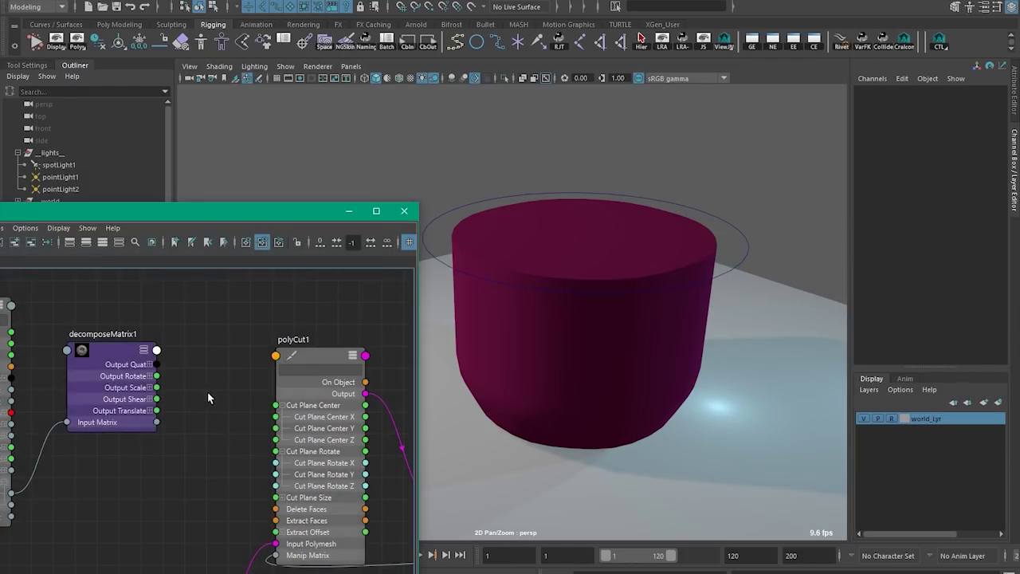
Step: Connect the decomposeMatrix node's Output Translate to polyCut1's Cut Plane Center and its Output Rotate to Cut Plane Rotate
scroll(323, 321, "down", 3)
scroll(255, 378, "up", 3)
middle_click_drag(255, 387, 203, 400, "alt")
left_click_drag(177, 360, 301, 357)
left_click_drag(177, 325, 300, 404)
Step: Try transforming the ctrl circle to test how the liquid's cut responds, and undo the changes
left_click_drag(765, 284, 671, 253, "alt")
left_click_drag(671, 252, 744, 299)
middle_click_drag(602, 291, 613, 287, "alt")
key("w")
left_click_drag(613, 287, 615, 246, "alt")
key("e")
key("ctrl+z")
key("ctrl+z")
key("ctrl+z")
left_click(736, 204)
middle_click_drag(548, 298, 590, 290, "alt")
middle_click_drag(181, 413, 183, 449, "alt")
key("Tab")
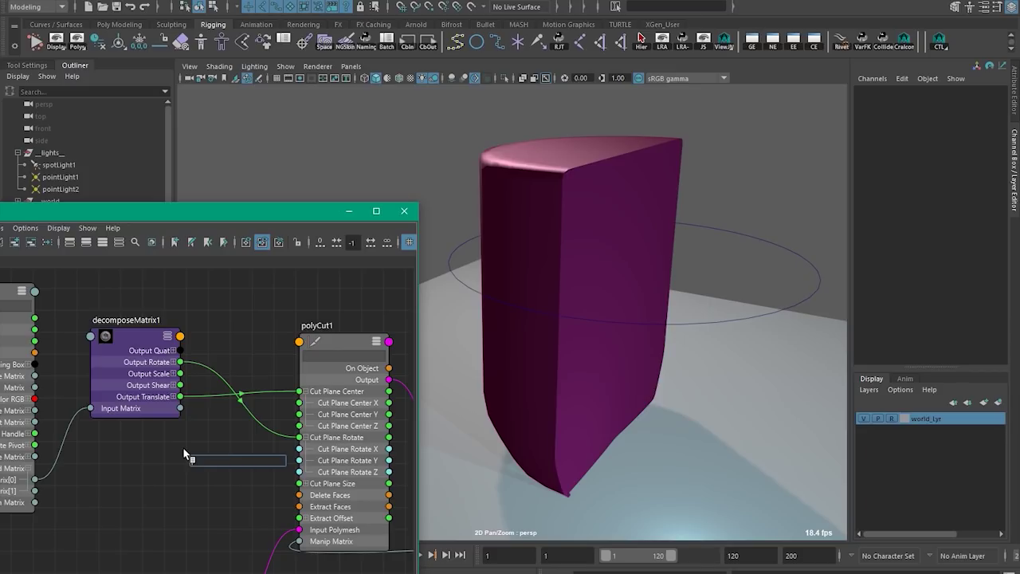
type("plusM")
key("Return")
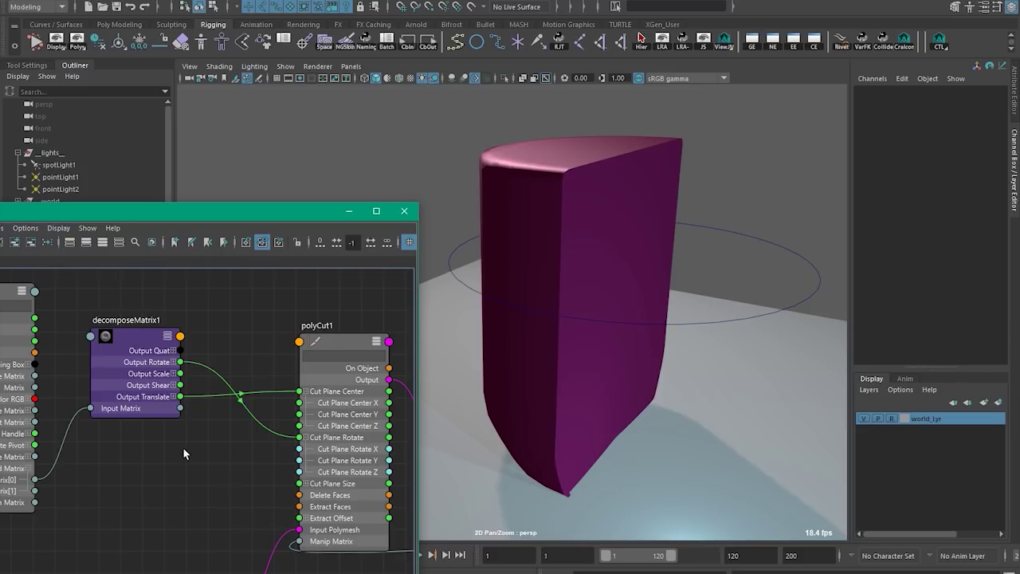
Step: Create an addDoubleLinear node and place it above polyCut1
key("Tab")
type("addD")
key("Return")
left_click_drag(239, 470, 276, 289)
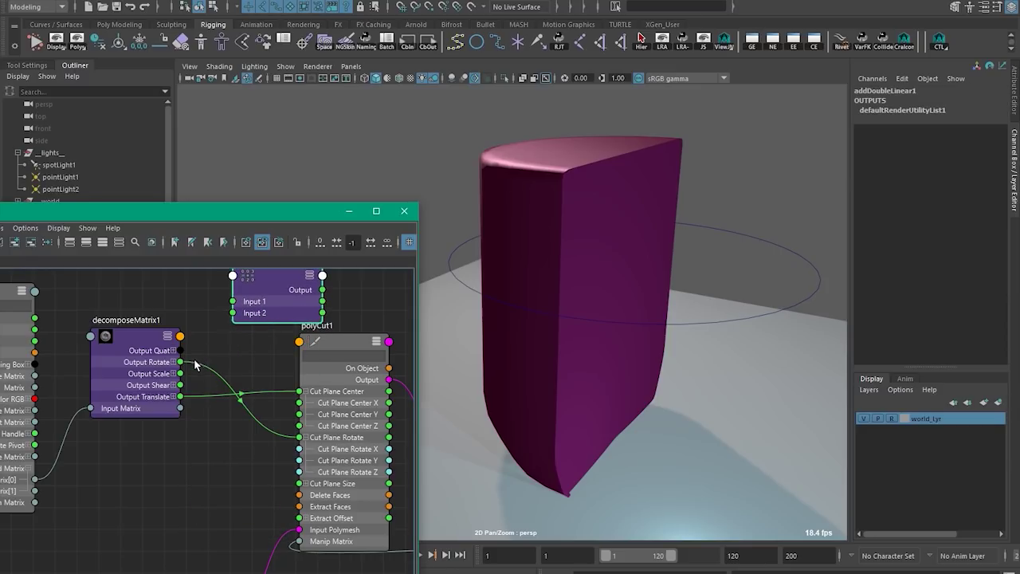
Step: Connect the decomposeMatrix node's Output Rotate X to the addDoubleLinear node's Input 1 and bring the nodes closer together
left_click(173, 364)
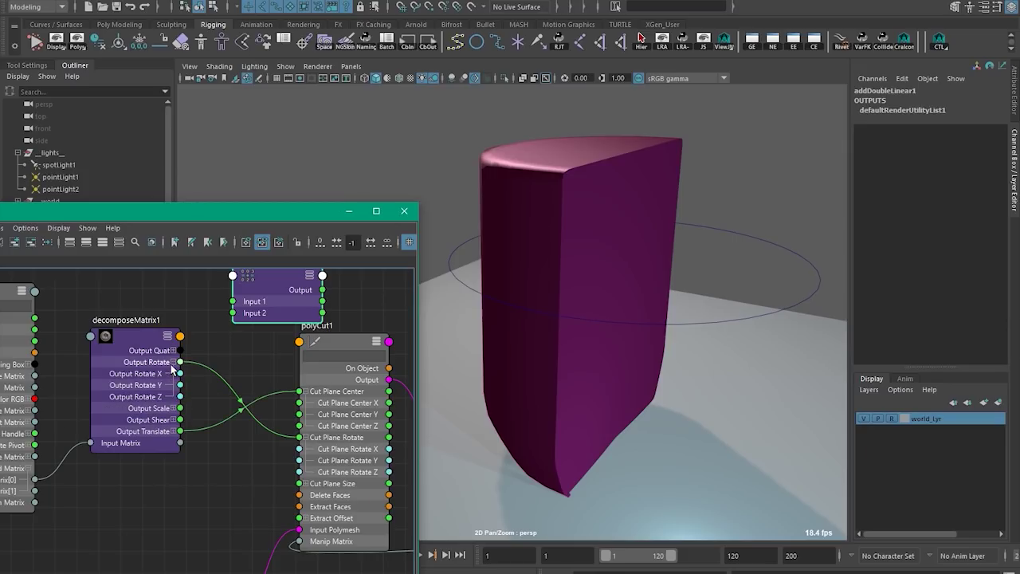
left_click_drag(217, 322, 227, 311)
left_click_drag(304, 313, 283, 314)
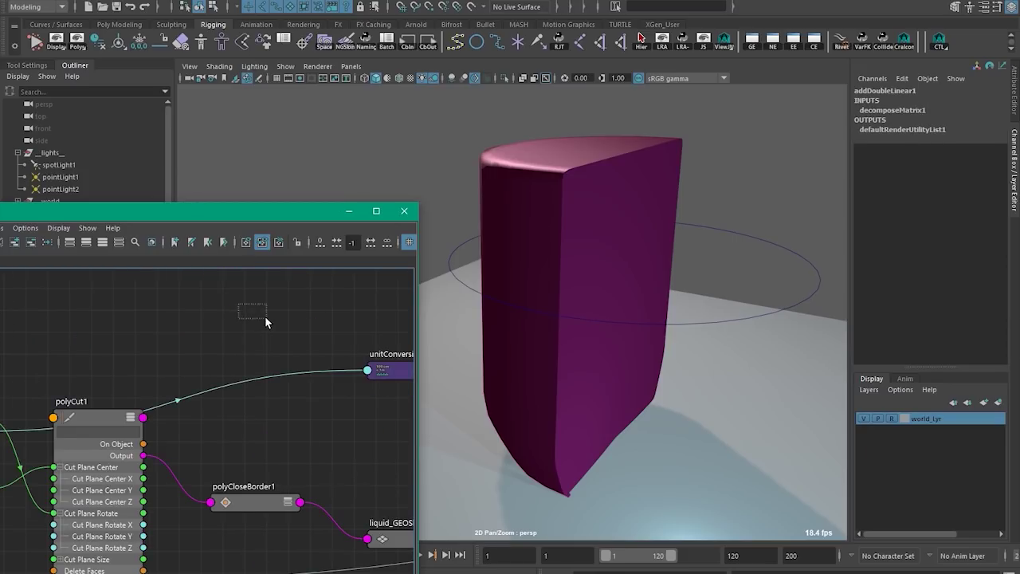
middle_click_drag(265, 316, 223, 194)
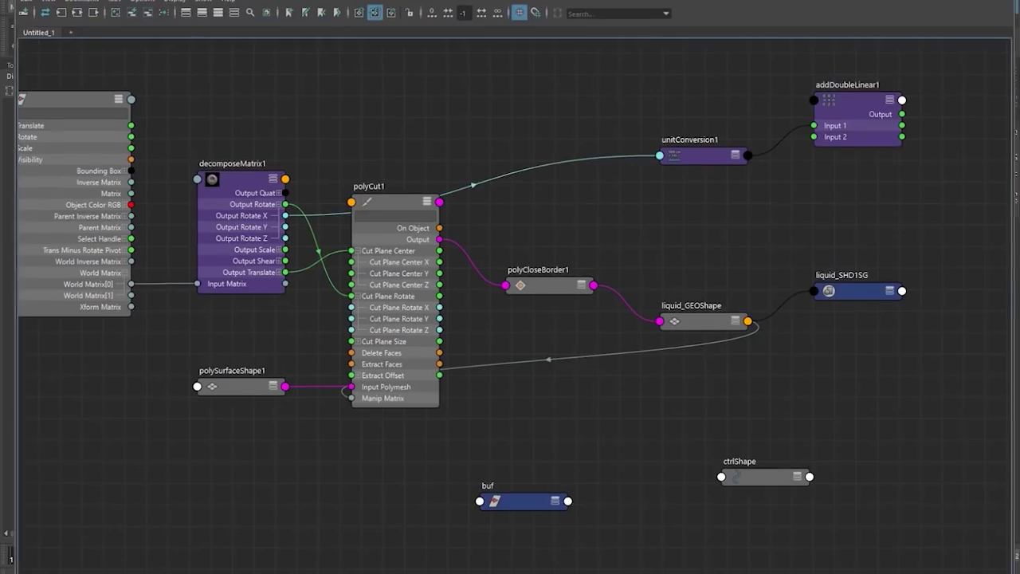
middle_click_drag(563, 174, 703, 182, "alt")
left_click_drag(736, 152, 844, 268)
left_click_drag(872, 217, 514, 165)
left_click(514, 165)
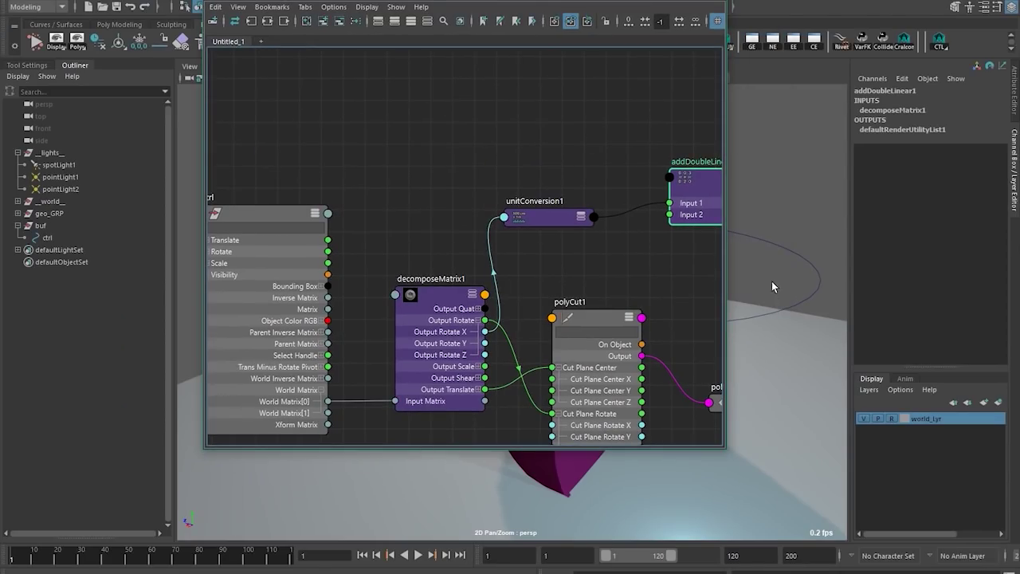
Step: Move polyCut1 beside the addDoubleLinear node and connect that node's Output to Cut Plane Center X
key("ctrl+a")
middle_click_drag(656, 280, 422, 285, "alt")
left_click_drag(345, 363, 571, 271)
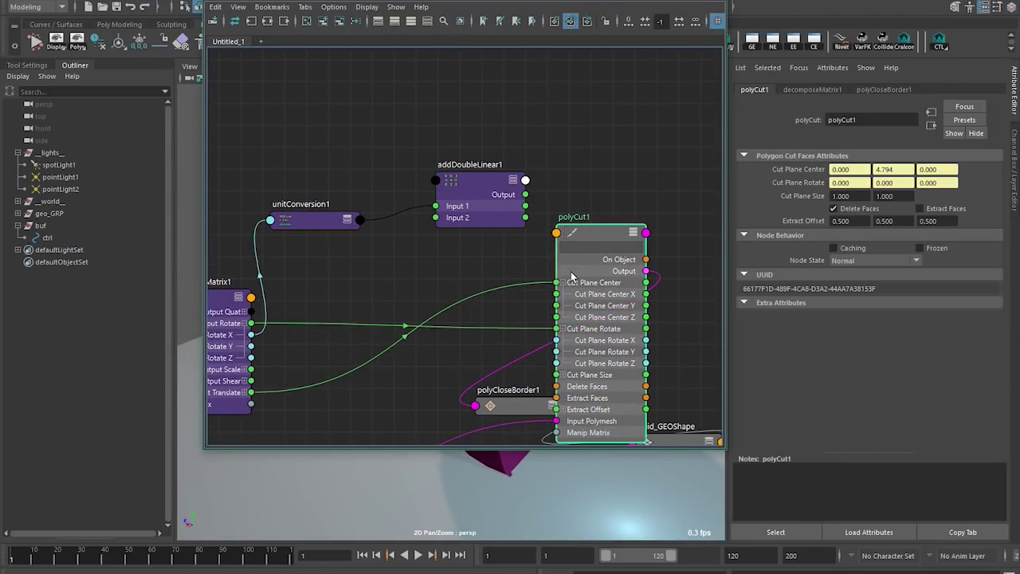
left_click_drag(526, 195, 569, 296)
left_click_drag(498, 216, 465, 228)
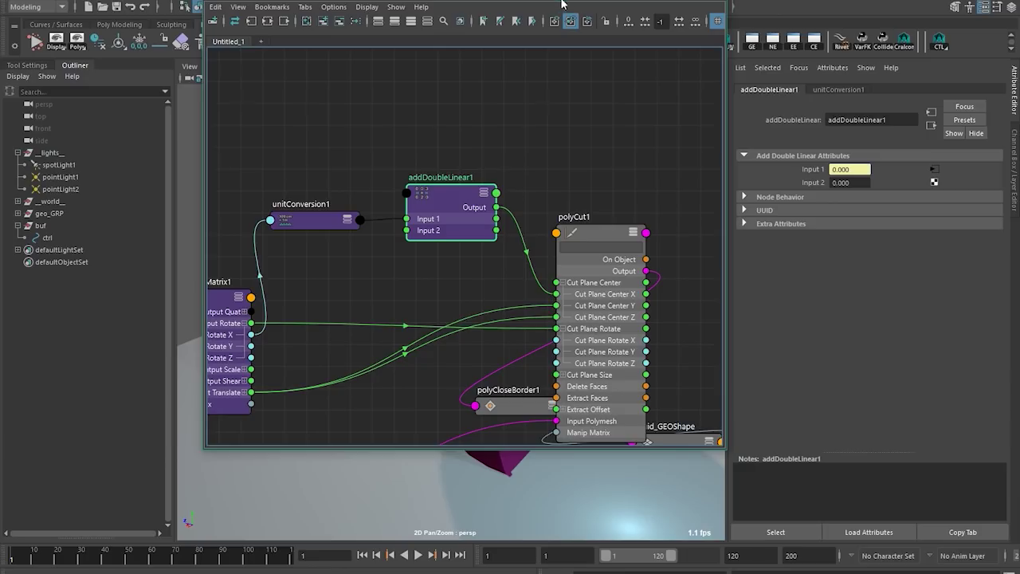
Step: Uncover the liquid in the viewport and set the addDoubleLinear node's Input 2 to -90
left_click_drag(562, 2, 283, 125)
left_click_drag(859, 183, 652, 193)
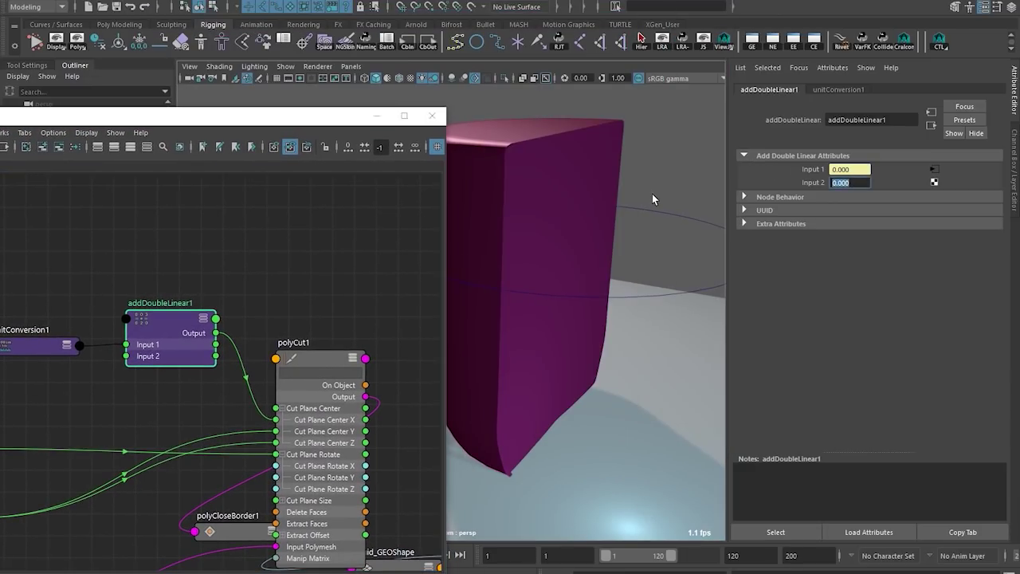
type("-90")
key("Return")
middle_click_drag(336, 304, 379, 262, "alt")
middle_click_drag(198, 314, 318, 324, "alt")
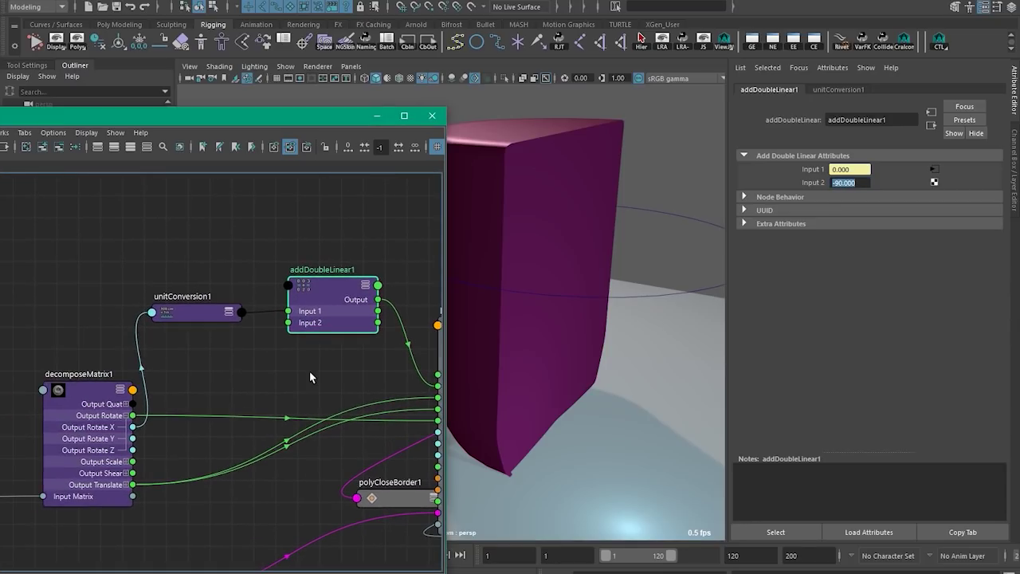
middle_click_drag(398, 365, 323, 329, "alt")
Step: Undo the Input 2 offset and the addDoubleLinear node's connection to polyCut1's Cut Plane Center X
left_click(396, 364)
key("ctrl+z")
key("ctrl+z")
key("ctrl+z")
key("ctrl+z")
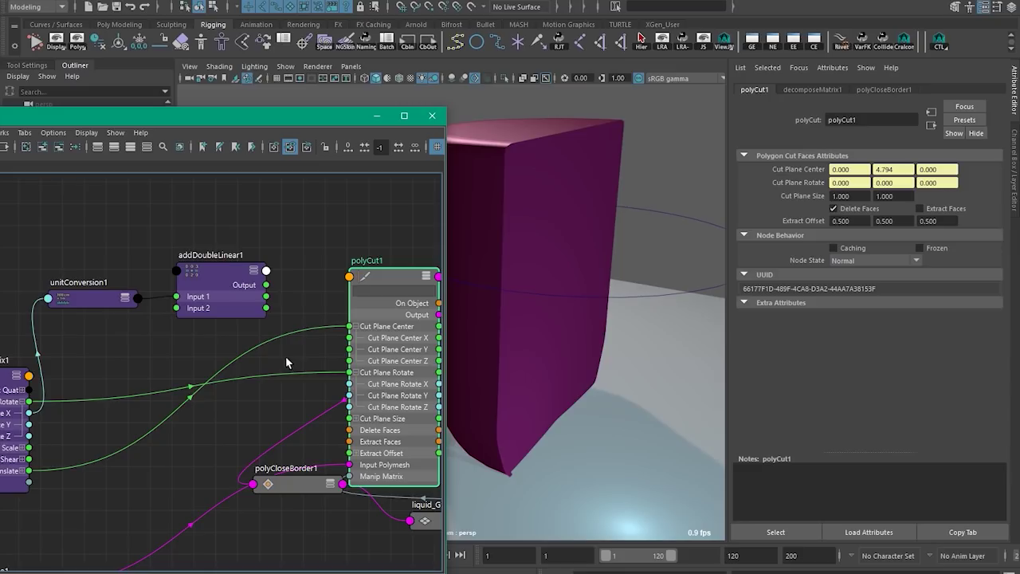
Step: Connect the addDoubleLinear node's Output to polyCut1's Cut Plane Rotate X and tidy the surrounding nodes
left_click_drag(309, 382, 352, 372)
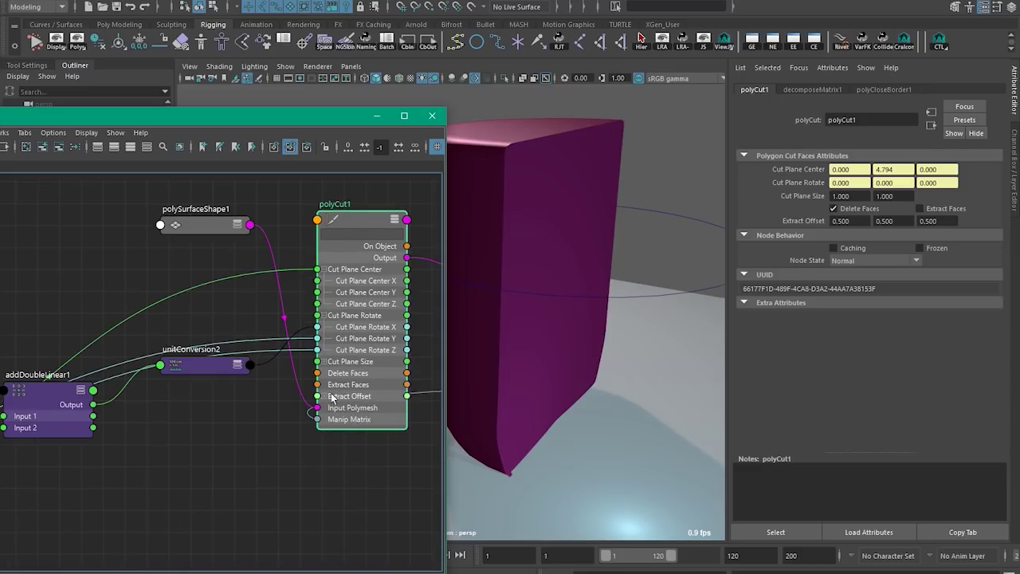
middle_click_drag(298, 376, 219, 399, "alt")
scroll(237, 416, "down", 4)
middle_click_drag(289, 420, 412, 426, "alt")
left_click_drag(227, 431, 220, 368)
scroll(290, 407, "up", 2)
middle_click_drag(225, 498, 296, 480, "alt")
left_click_drag(381, 382, 377, 344)
middle_click_drag(339, 390, 293, 392, "alt")
scroll(396, 380, "down", 4)
middle_click_drag(397, 381, 259, 346, "alt")
left_click(282, 346)
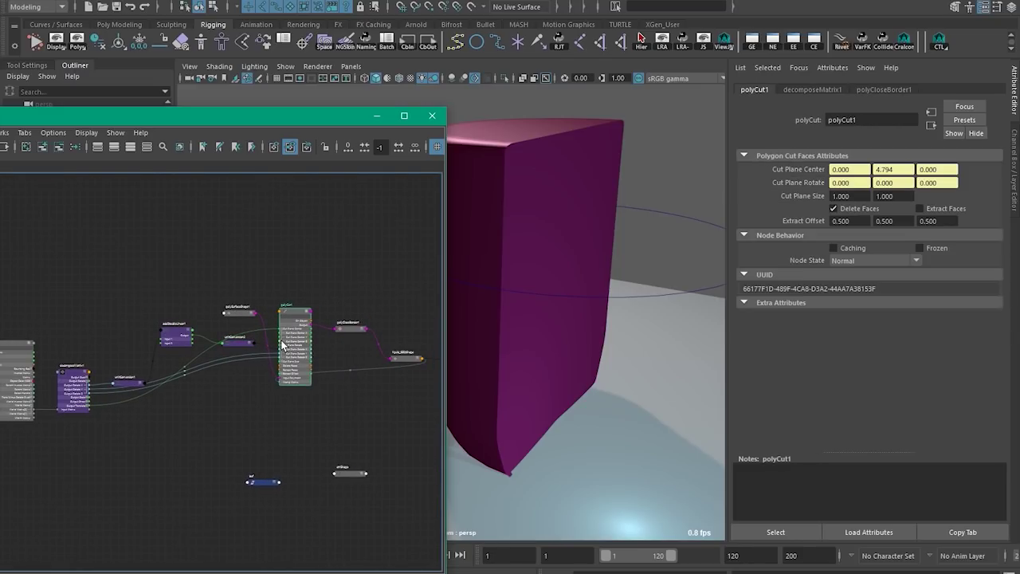
Step: Set the addDoubleLinear node's Input 2 to 90 to offset the cut plane's X rotation
middle_click_drag(520, 268, 567, 272, "alt")
left_click_drag(567, 273, 550, 279, "alt")
left_click(183, 348)
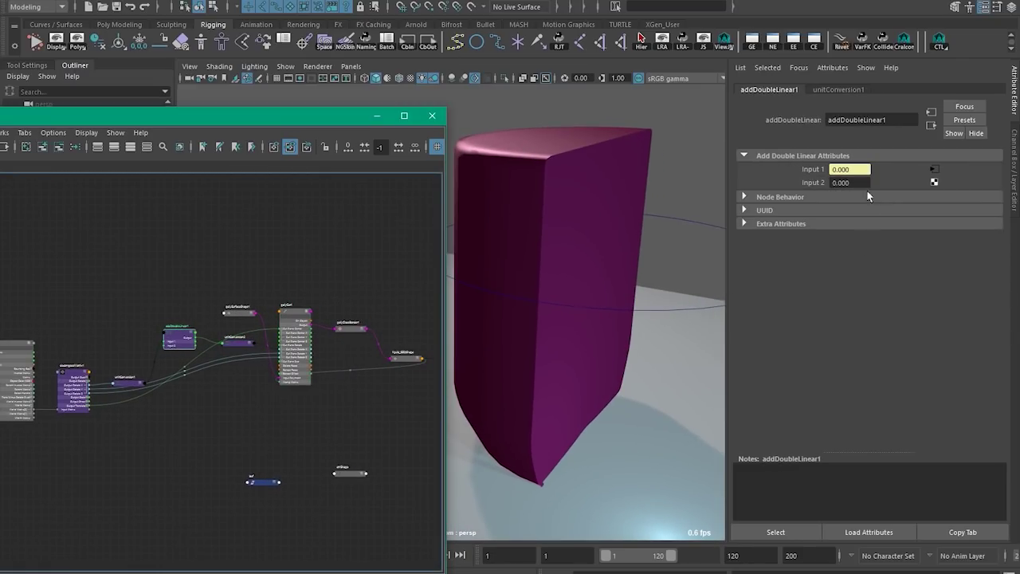
left_click(845, 183)
type("90")
key("Return")
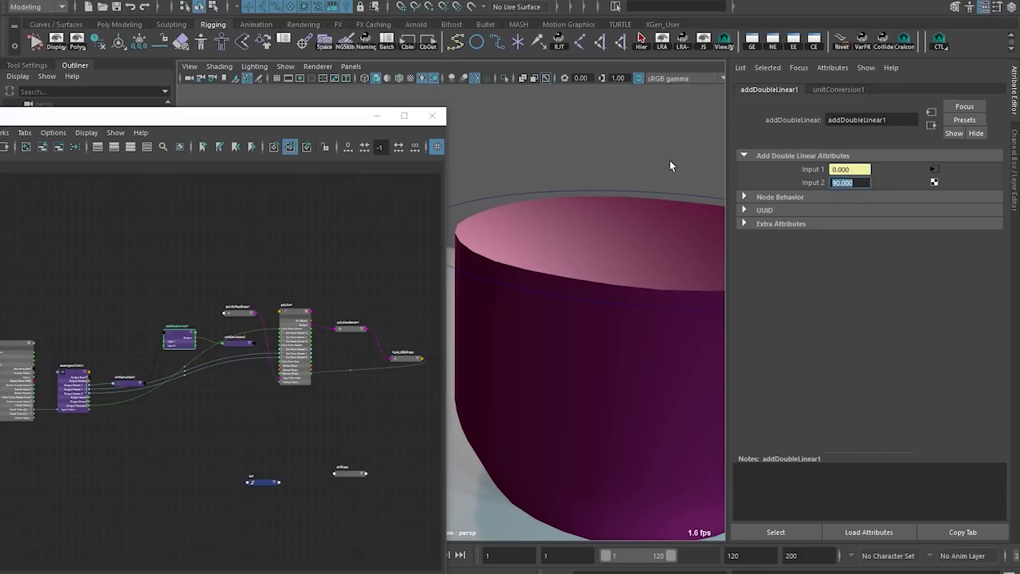
Step: Check the liquid's cut against the node connections and minimize the Node Editor
right_click_drag(670, 161, 581, 221, "alt")
left_click(648, 214)
right_click_drag(647, 213, 604, 267, "alt")
key("w")
key("e")
scroll(216, 351, "up", 3)
left_click(157, 301)
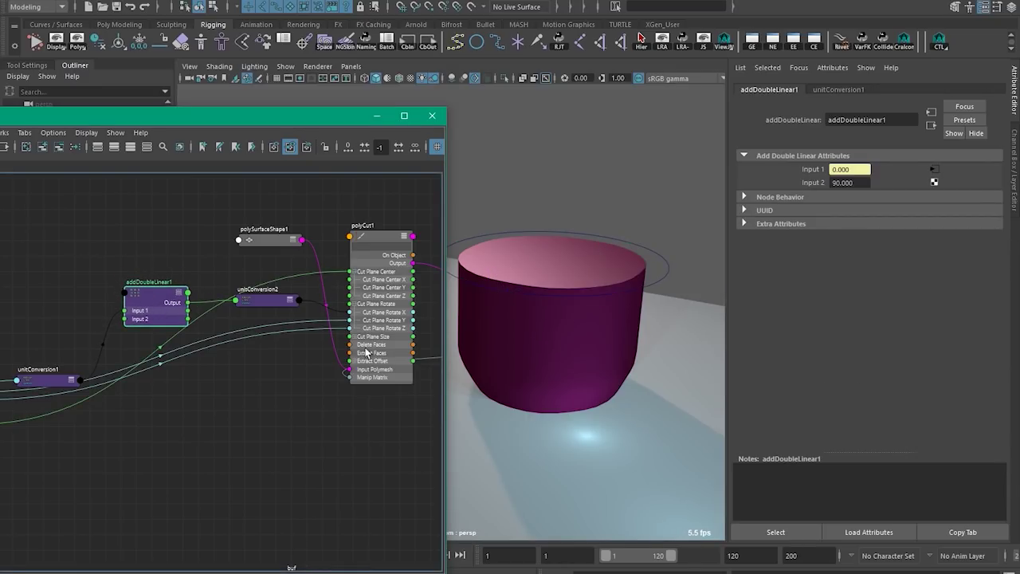
middle_click_drag(290, 332, 310, 358, "alt")
left_click(375, 118)
Step: Rotate and move the ctrl circle to tilt and shift the liquid's cut surface
middle_click_drag(652, 316, 621, 326, "alt")
left_click(654, 275)
left_click(625, 264)
left_click_drag(583, 286, 549, 272)
key("w")
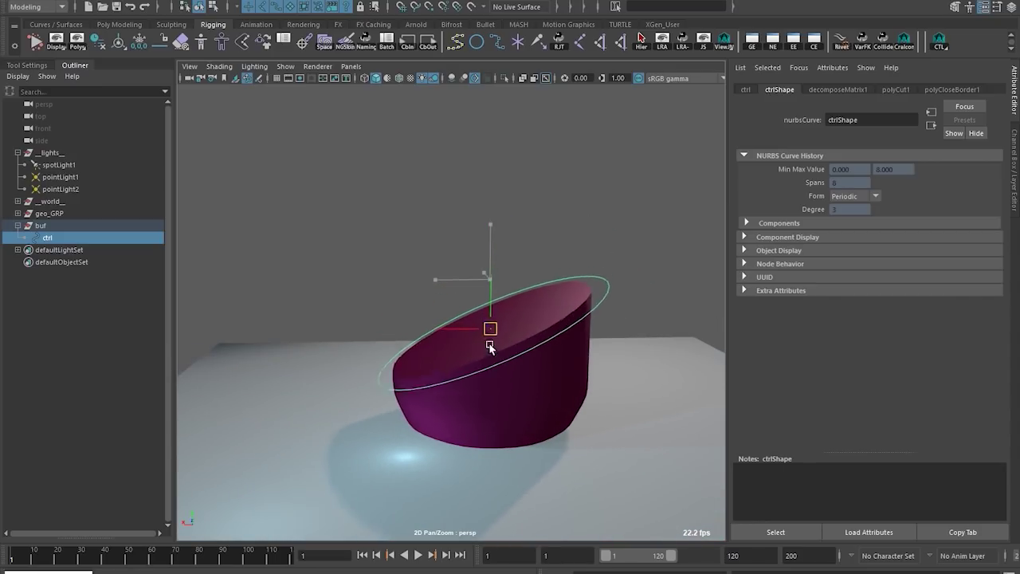
mouse_move(489, 346)
left_mouse_down()
mouse_move(478, 342)
mouse_move(474, 308)
mouse_move(495, 257)
mouse_move(505, 369)
mouse_move(494, 132)
mouse_move(508, 293)
mouse_move(499, 332)
left_mouse_up()
Step: Display wireframe on the shaded liquid and adjust the ctrl circle's rotation slightly
left_click(401, 79)
scroll(497, 267, "up", 3)
key("e")
mouse_move(469, 295)
left_mouse_down()
mouse_move(528, 316)
mouse_move(522, 289)
mouse_move(516, 300)
mouse_move(476, 305)
left_mouse_up()
key("w")
scroll(422, 329, "up", 5)
middle_click_drag(422, 329, 382, 187, "alt")
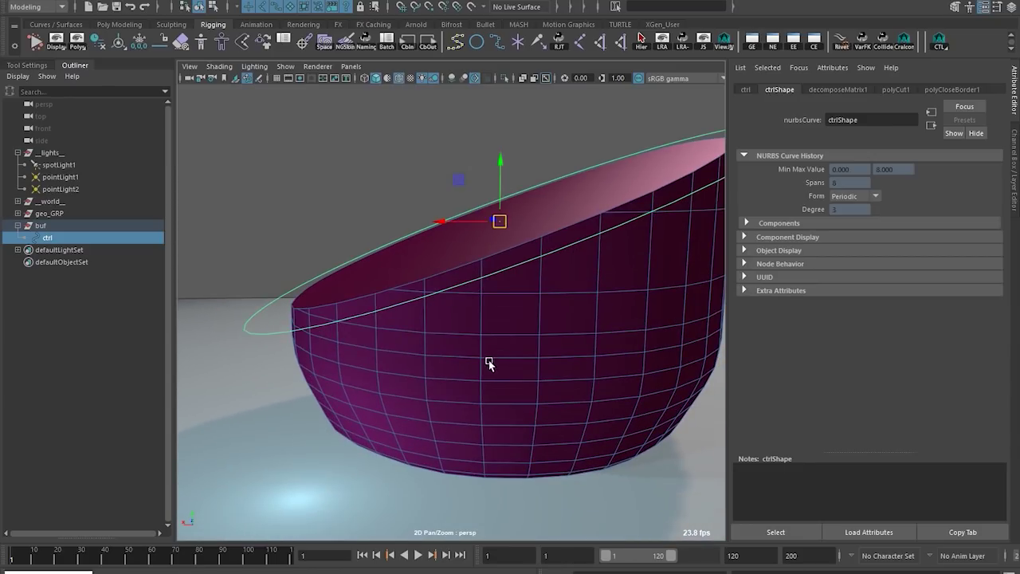
Step: Lower the ctrl circle toward the liquid's base and raise it again to test the live cut
left_click_drag(490, 364, 502, 216, "alt")
middle_click_drag(502, 216, 474, 285, "alt")
left_click_drag(473, 287, 476, 261, "alt")
left_click_drag(498, 153, 355, 335, "alt")
key("e")
scroll(571, 287, "down", 3)
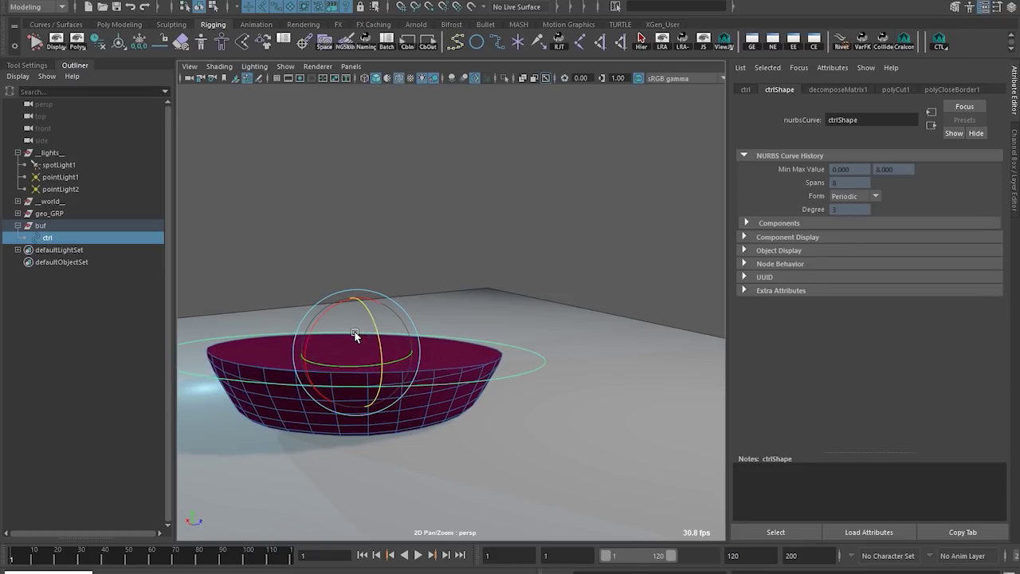
middle_click_drag(355, 335, 474, 366, "alt")
key("w")
left_click_drag(495, 348, 501, 231)
scroll(455, 295, "down", 5)
left_click_drag(456, 294, 565, 256, "alt")
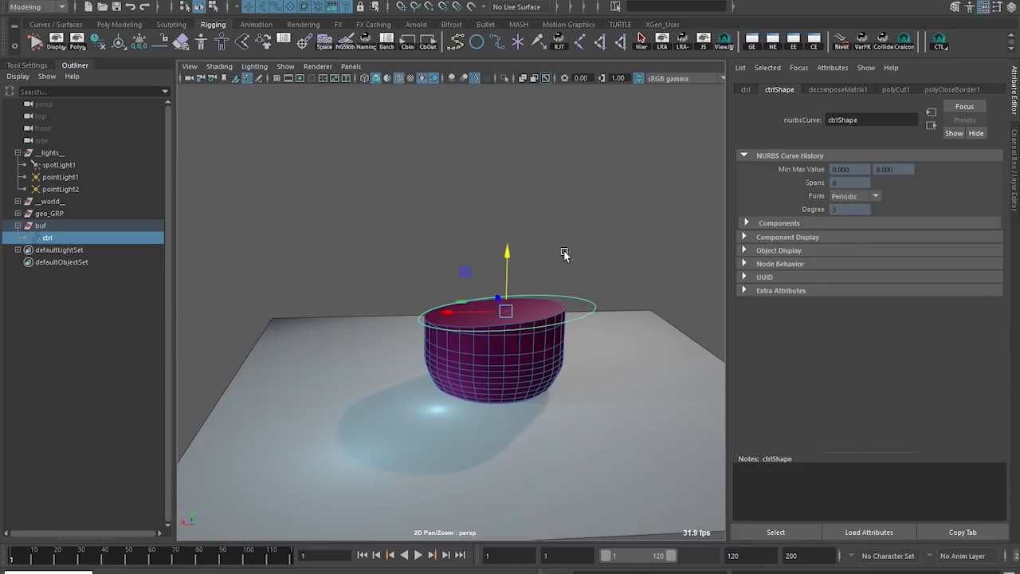
Step: Examine the liquid's cut surface and rim topology from several angles
left_click(566, 255)
scroll(478, 319, "up", 4)
middle_click_drag(416, 318, 473, 389, "alt")
left_click_drag(473, 389, 515, 290, "alt")
right_click_drag(535, 297, 609, 349, "alt")
middle_click_drag(609, 349, 558, 310, "alt")
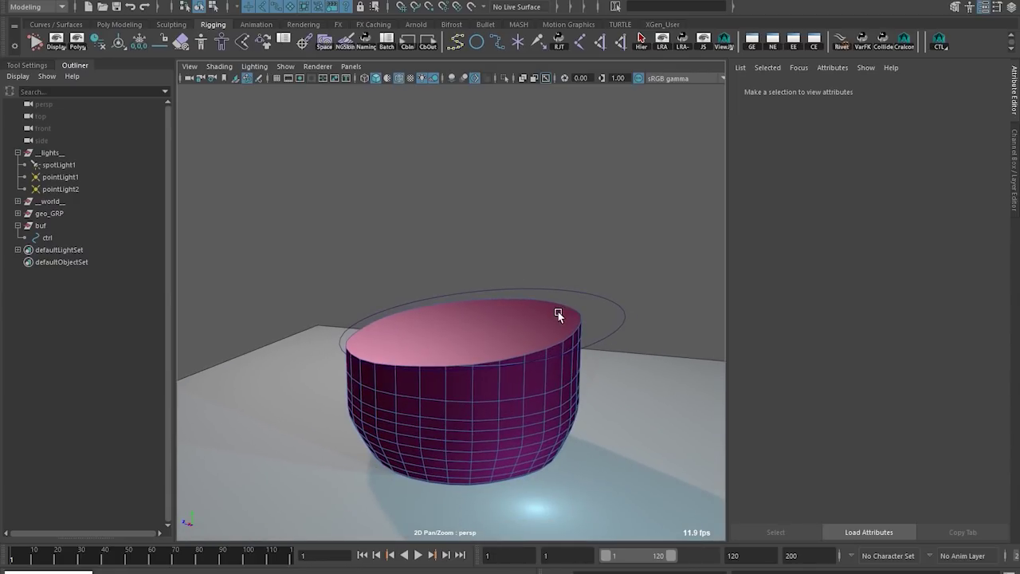
left_click(558, 311)
right_click_drag(530, 319, 560, 350, "alt")
middle_click_drag(560, 350, 579, 272, "alt")
left_click_drag(579, 272, 435, 306, "alt")
left_click(449, 301)
left_click_drag(608, 279, 670, 346, "alt")
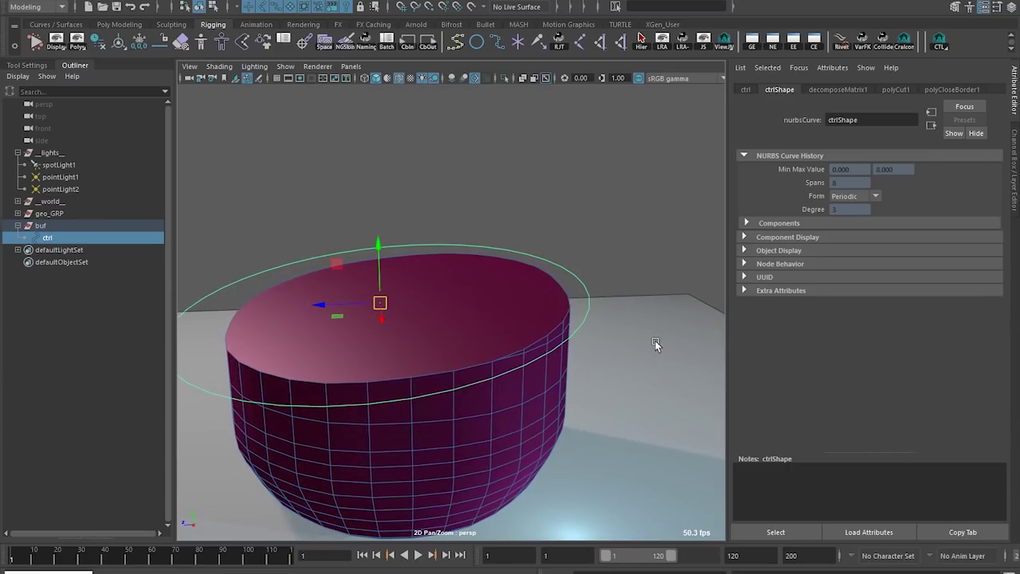
left_click(670, 346)
Step: Select several vertices on the far rim of the liquid mesh and create a Cluster deformer from them
left_click(546, 310)
right_click_drag(462, 289, 410, 289)
left_click_drag(481, 235, 571, 300)
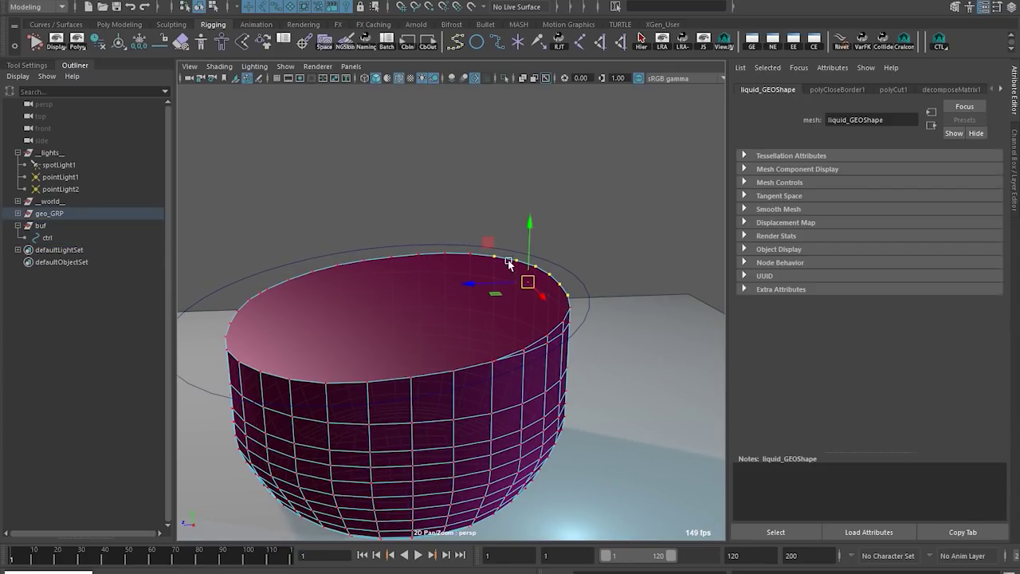
left_click(374, 2)
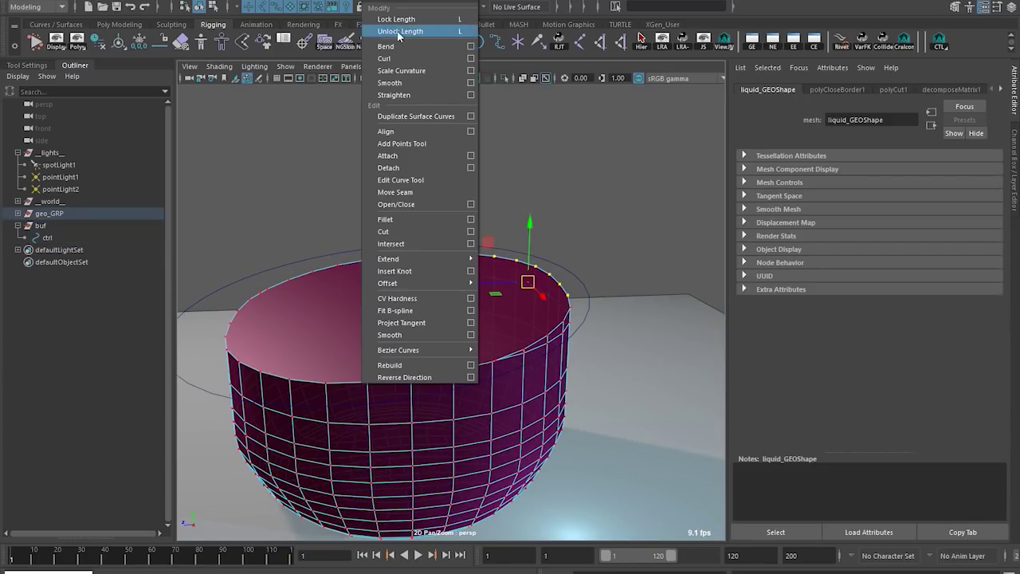
mouse_move(441, 1)
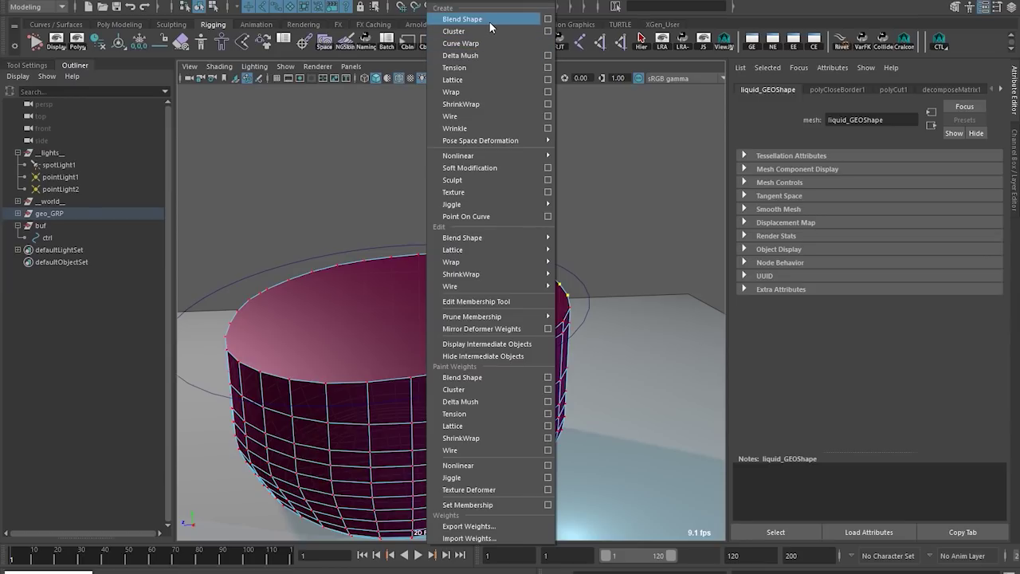
left_click(478, 31)
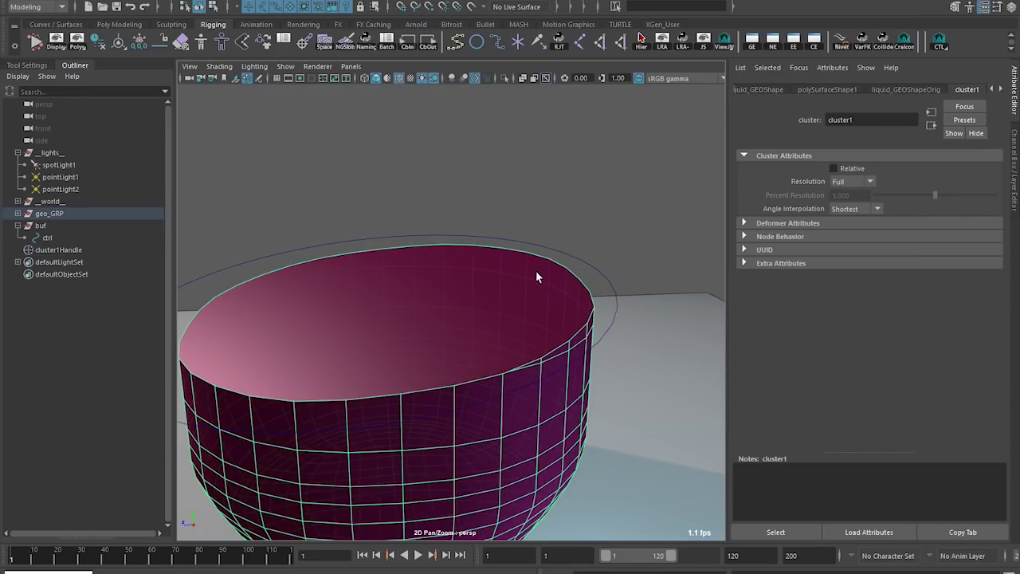
Step: Pull the cluster handle up and outward to stretch the selected part of the liquid's rim
left_click(510, 238)
key("ctrl+z")
left_click_drag(502, 237, 585, 124)
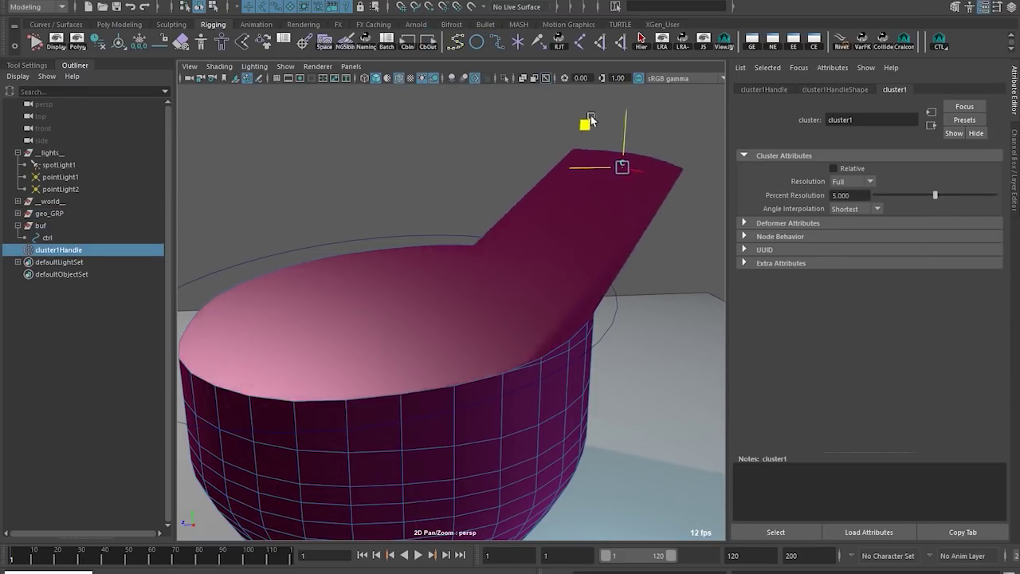
Step: Try moving the ctrl circle to see how the clustered rim reacts, and undo the changes
key("q")
scroll(587, 306, "down", 2)
left_click(586, 309)
left_click(587, 309)
left_click_drag(334, 262, 361, 267)
key("ctrl+z")
key("ctrl+z")
key("ctrl+z")
key("ctrl+z")
key("ctrl+z")
left_click_drag(611, 160, 536, 317, "alt")
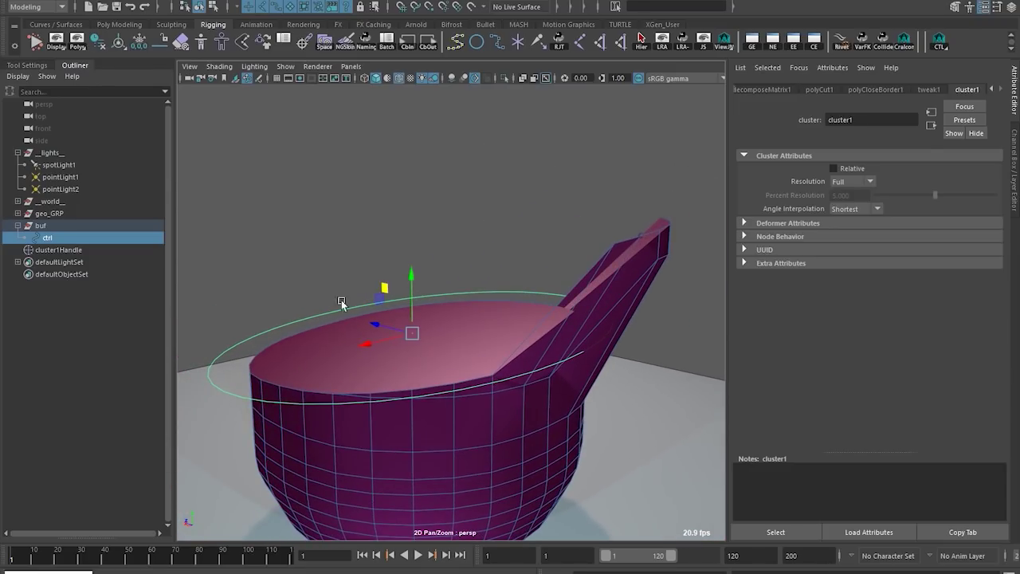
Step: Delete the cluster handle from the liquid's rim
left_click(639, 235)
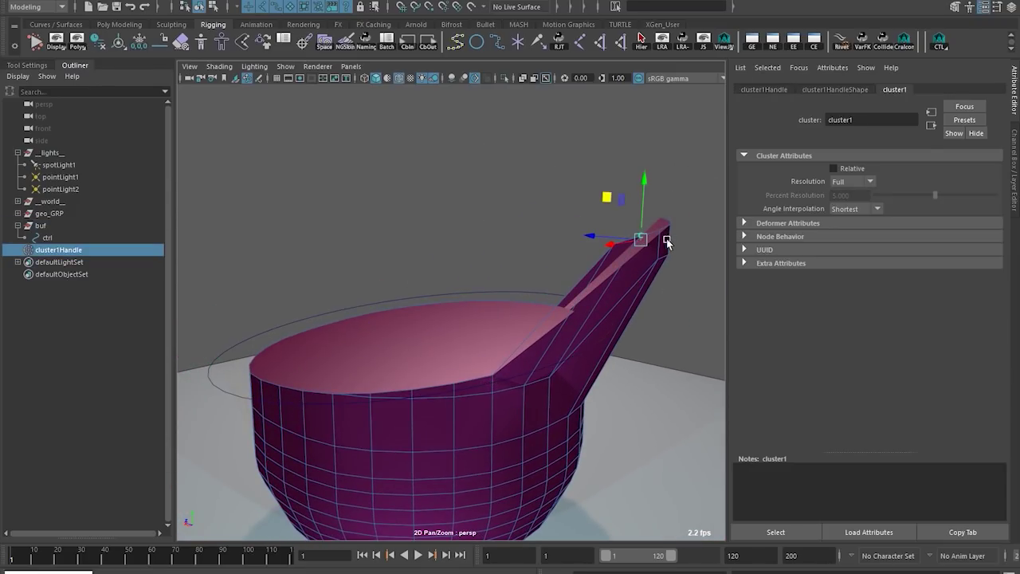
middle_click_drag(640, 236, 607, 251, "alt")
key("Delete")
Step: Select the ctrl circle and move it upward to change the liquid level
left_click_drag(550, 305, 587, 317)
right_click_drag(582, 317, 466, 323, "alt")
left_click(540, 319)
left_click(540, 319)
left_click_drag(407, 333, 420, 296)
Step: Rotate the ctrl circle to tilt the liquid's surface steeply
key("e")
middle_click_drag(467, 320, 485, 334, "alt")
left_click_drag(486, 335, 499, 303, "alt")
left_click_drag(444, 275, 451, 293)
left_click_drag(381, 285, 432, 351)
middle_click_drag(432, 350, 463, 335, "alt")
left_click_drag(321, 334, 481, 333, "alt")
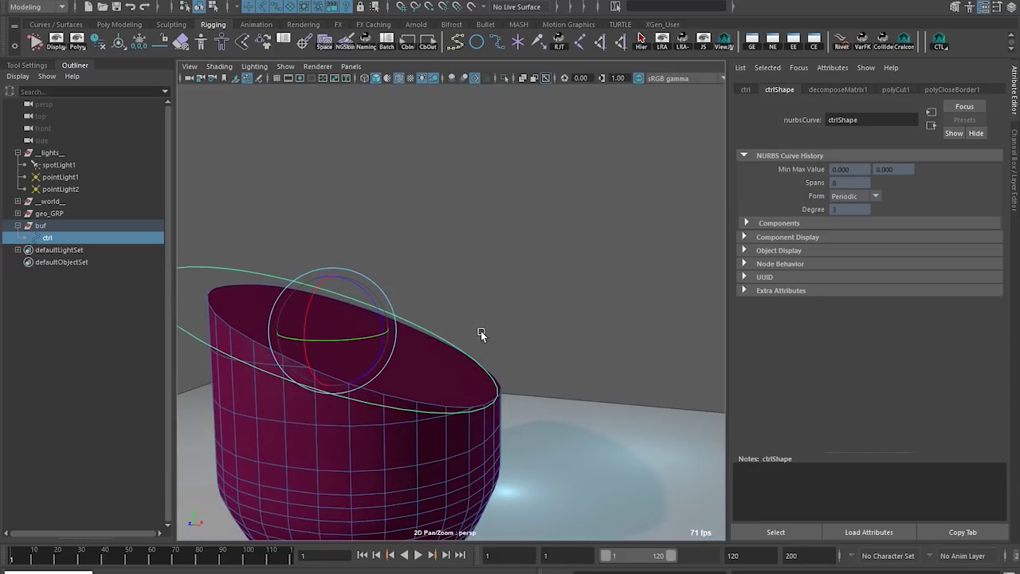
Step: Move the tilted ctrl circle to a new height on the liquid
key("w")
middle_click_drag(481, 334, 494, 340, "alt")
left_click_drag(350, 338, 378, 408)
right_click_drag(378, 408, 389, 320, "alt")
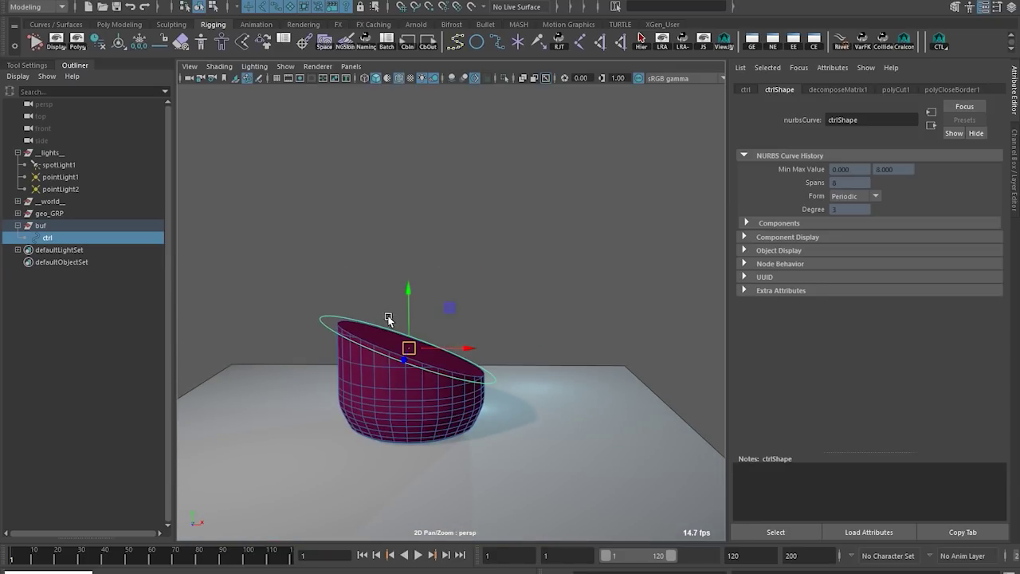
Step: Show the hidden jar around the liquid again and view it from different sides
key("ctrl+shift+h")
left_click_drag(431, 338, 435, 295, "alt")
key("e")
key("e")
middle_click_drag(525, 319, 589, 298, "alt")
left_click_drag(638, 263, 364, 273, "alt")
left_click(622, 254)
right_click_drag(364, 272, 481, 305, "alt")
Step: Rotate and move the ctrl circle to test the liquid's tilt inside the jar, and clear the selection
left_click_drag(333, 240, 328, 276)
middle_click_drag(458, 295, 467, 313, "alt")
mouse_move(508, 272)
left_mouse_down()
mouse_move(496, 257)
mouse_move(512, 226)
mouse_move(508, 270)
left_mouse_up()
key("w")
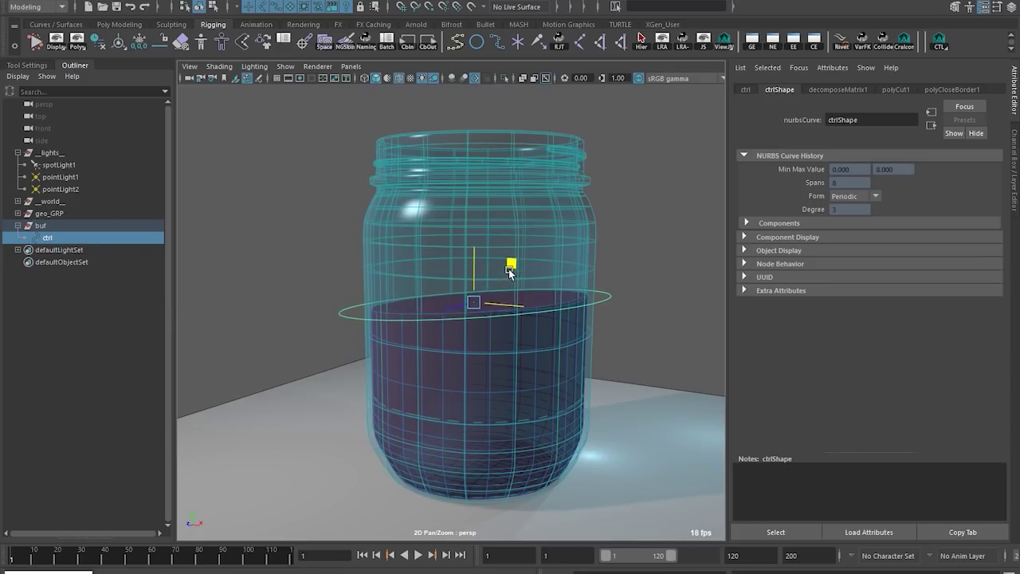
left_click(591, 276)
left_click_drag(592, 276, 675, 293, "alt")
middle_click_drag(675, 293, 642, 258, "alt")
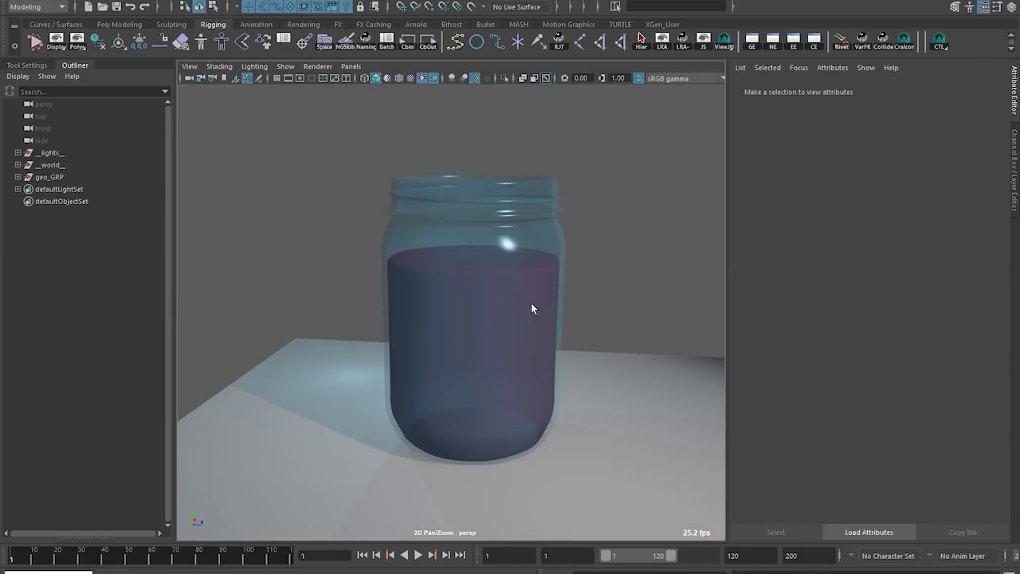
Step: Hide the jar geometry in the unrigged scene and check the uncut liquid mesh
left_click_drag(530, 303, 592, 295, "alt")
left_click(510, 223)
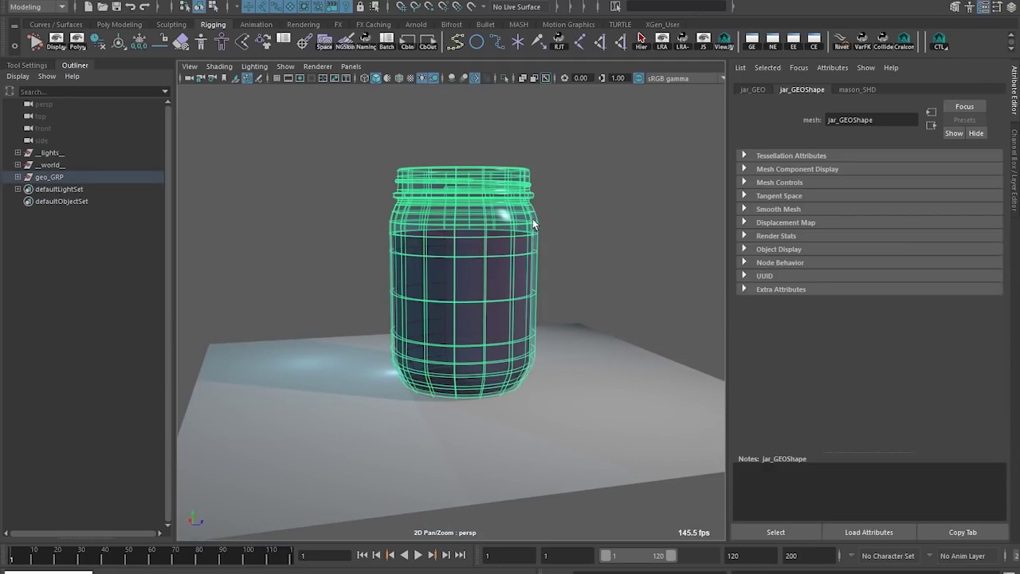
middle_click_drag(533, 223, 579, 228, "alt")
key("ctrl+h")
left_click(587, 248)
left_click_drag(587, 246, 503, 204, "alt")
left_click(488, 263)
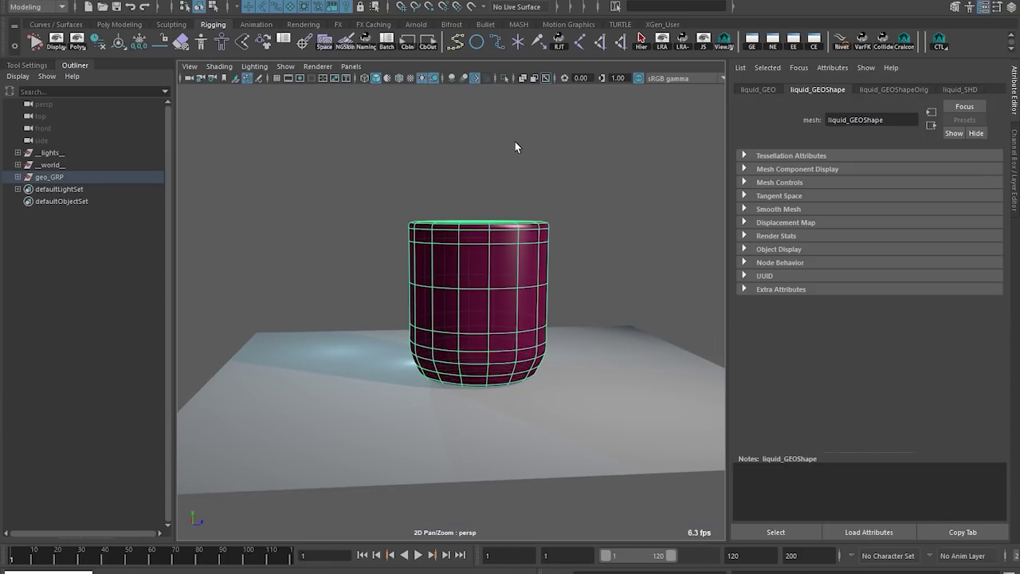
left_click(587, 287)
Step: Create a polygon cube beside the liquid and turn off scene lighting in the viewport
left_click_drag(587, 287, 427, 396, "alt")
middle_click_drag(428, 391, 441, 384, "alt")
right_click_drag(410, 344, 408, 376, "shift")
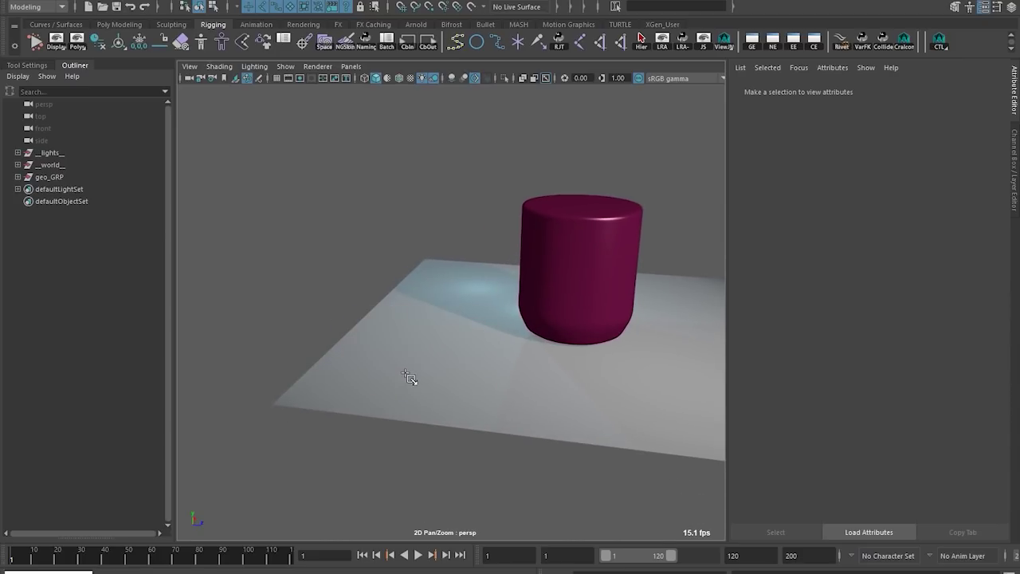
left_click_drag(465, 389, 410, 358)
left_click_drag(396, 289, 732, 101, "alt")
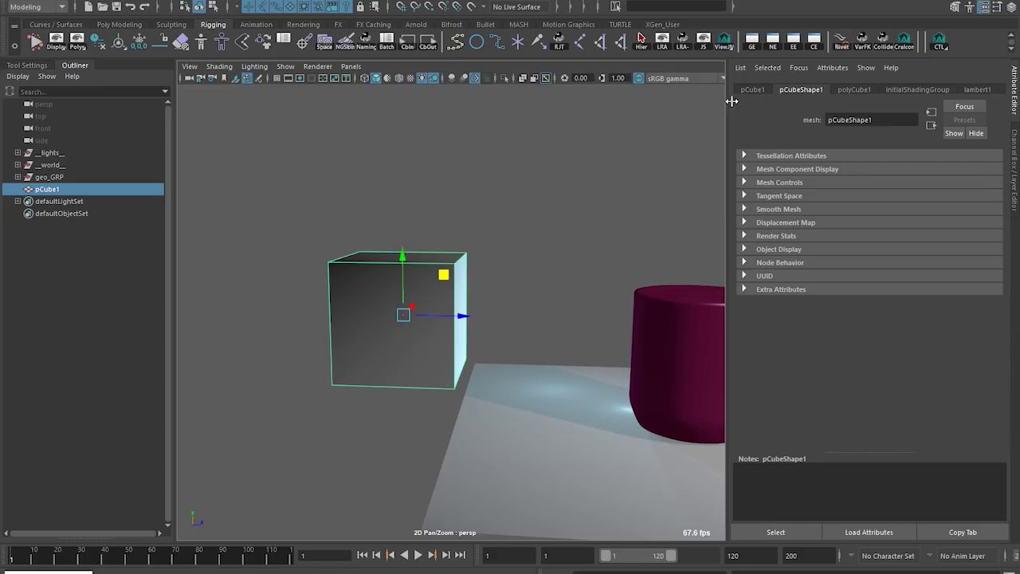
left_click(421, 78)
left_click_drag(533, 166, 477, 199, "alt")
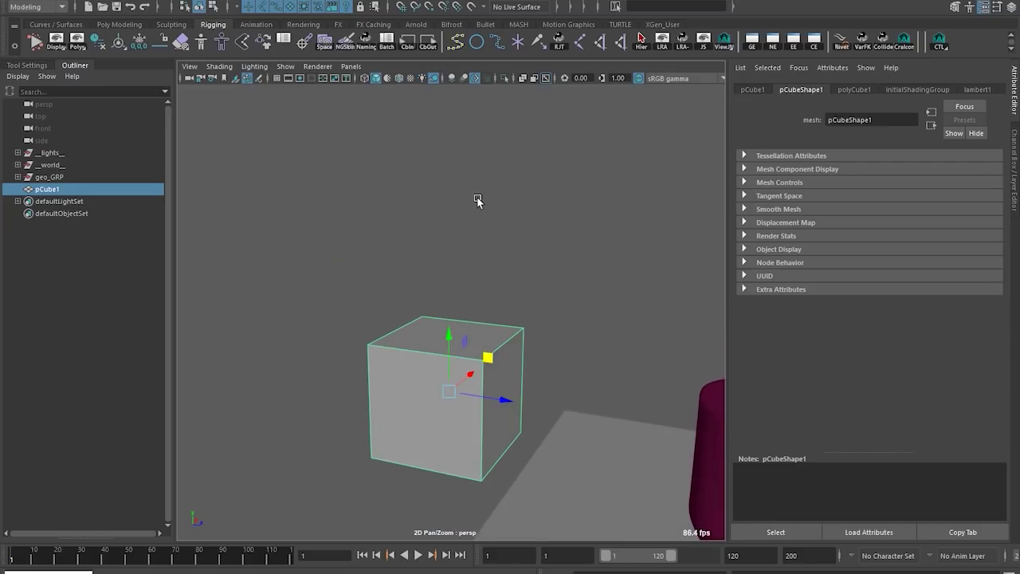
Step: Show the cube's transform attributes and examine its Translate, Rotate, Scale and Shear channels
left_click(753, 90)
scroll(374, 369, "up", 4)
middle_click_drag(369, 385, 410, 263, "alt")
middle_click_drag(661, 216, 602, 208, "alt")
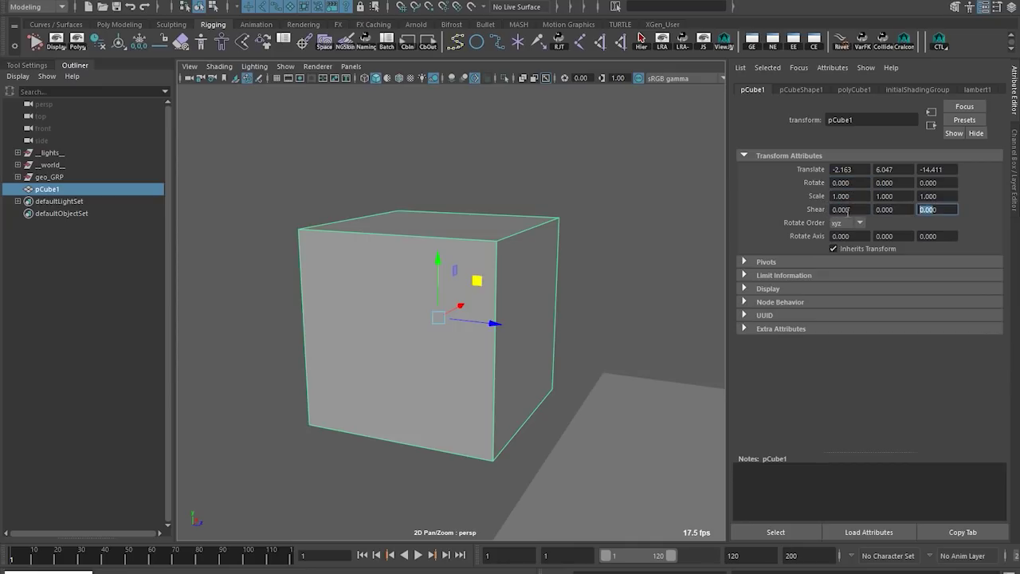
middle_click_drag(453, 275, 516, 253, "alt")
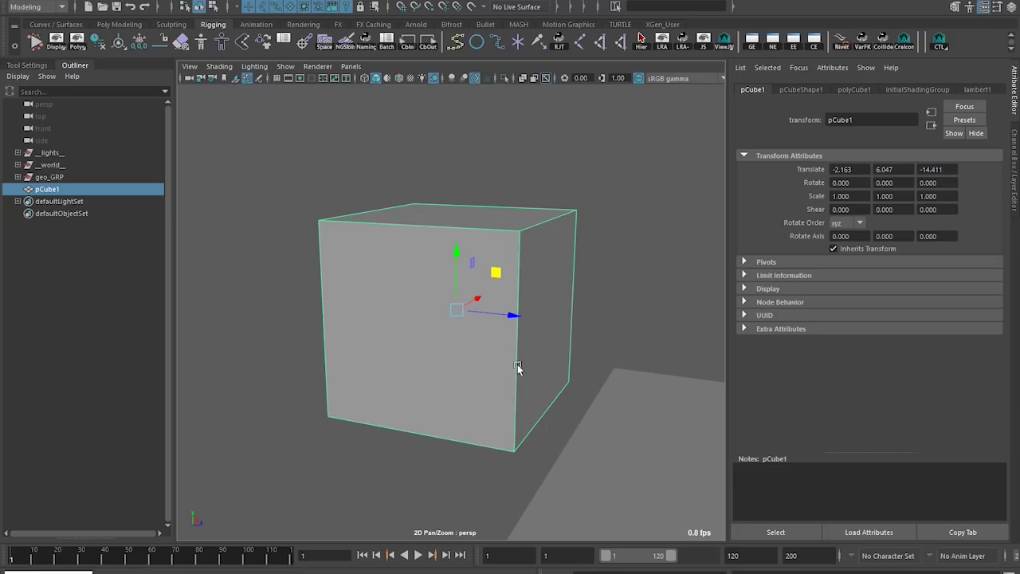
Step: Try moving the cube and undo the move
mouse_move(457, 291)
left_mouse_down()
mouse_move(476, 251)
mouse_move(446, 303)
mouse_move(437, 293)
left_mouse_up()
key("ctrl+z")
left_click_drag(315, 220, 282, 185, "alt")
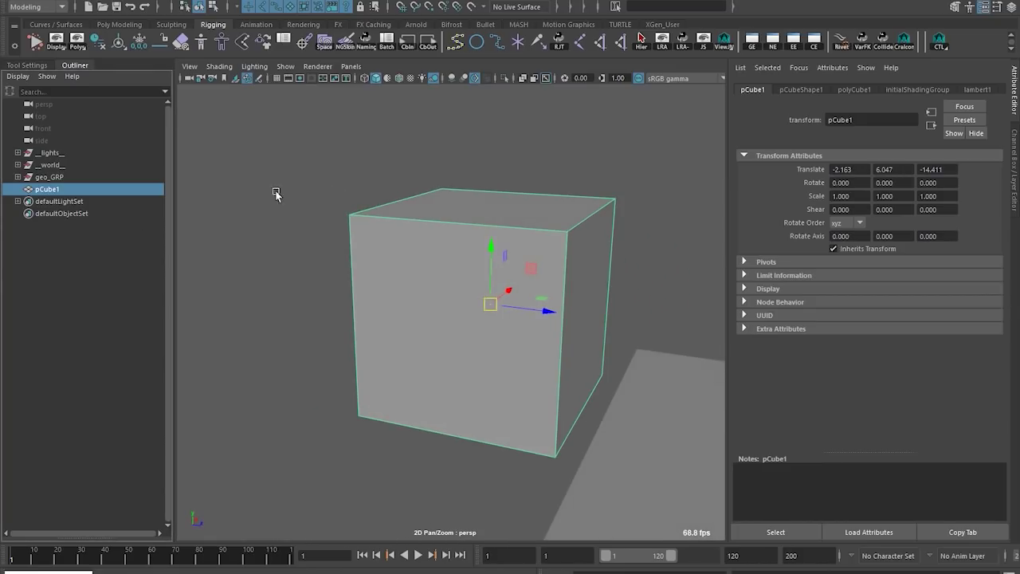
middle_click_drag(238, 233, 260, 218, "alt")
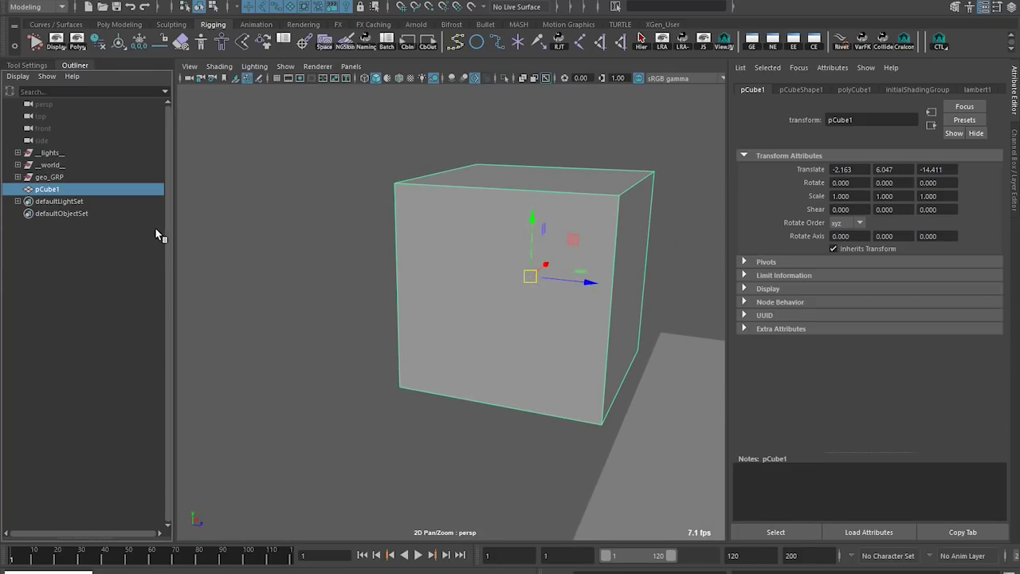
middle_click_drag(591, 221, 525, 213, "alt")
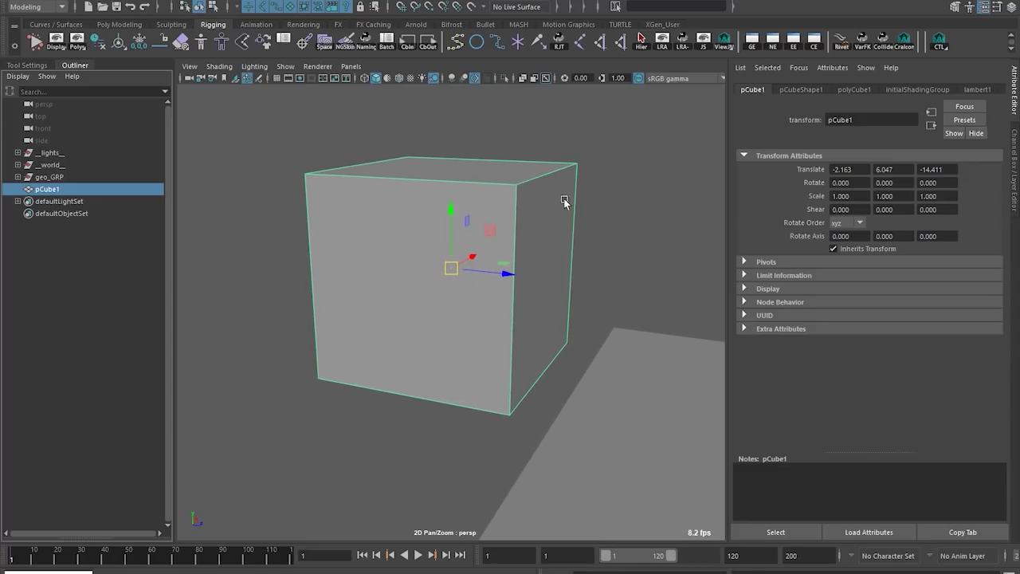
Step: Create a NURBS circle and move it beside the cube, to about Y 8.8 and Z -7.6
scroll(498, 365, "down", 6)
left_click(321, 365)
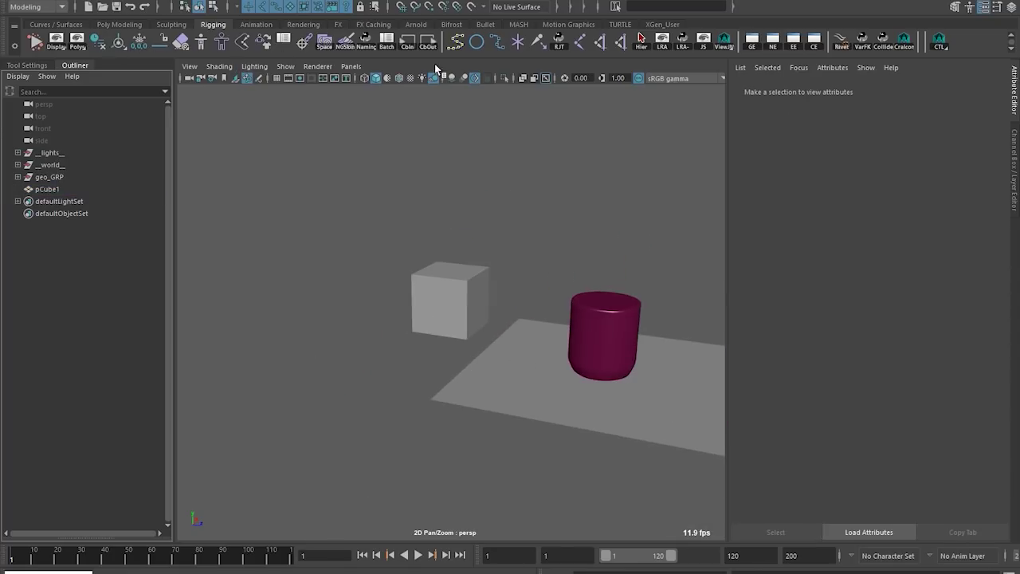
left_click(482, 42)
scroll(420, 380, "up", 3)
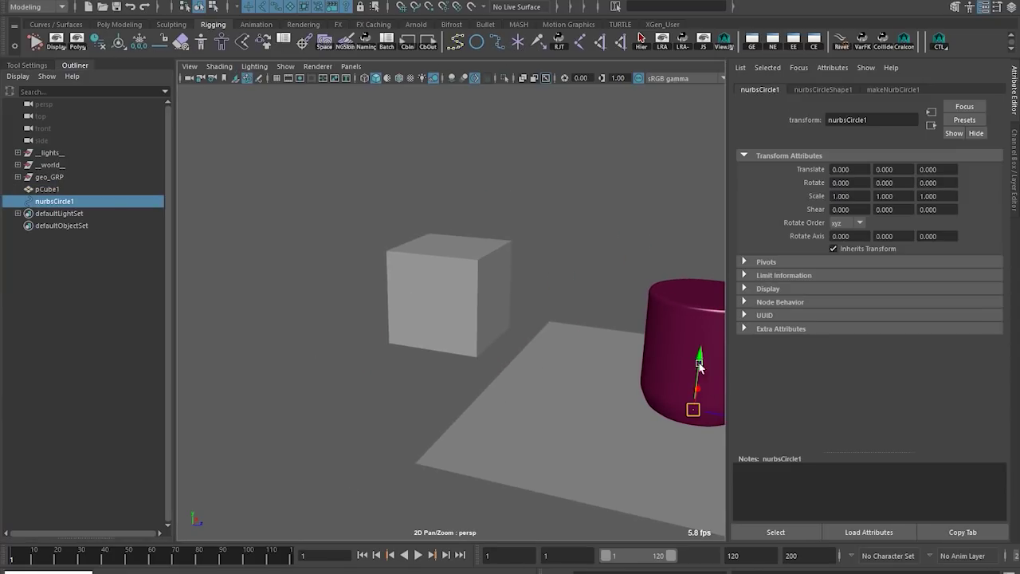
middle_click_drag(663, 333, 553, 317, "alt")
left_click_drag(617, 341, 510, 194)
scroll(558, 291, "up", 4)
middle_click_drag(507, 217, 482, 266, "alt")
Step: Compare the transform attributes of the cube and the circle
left_click(526, 246)
left_click(420, 279)
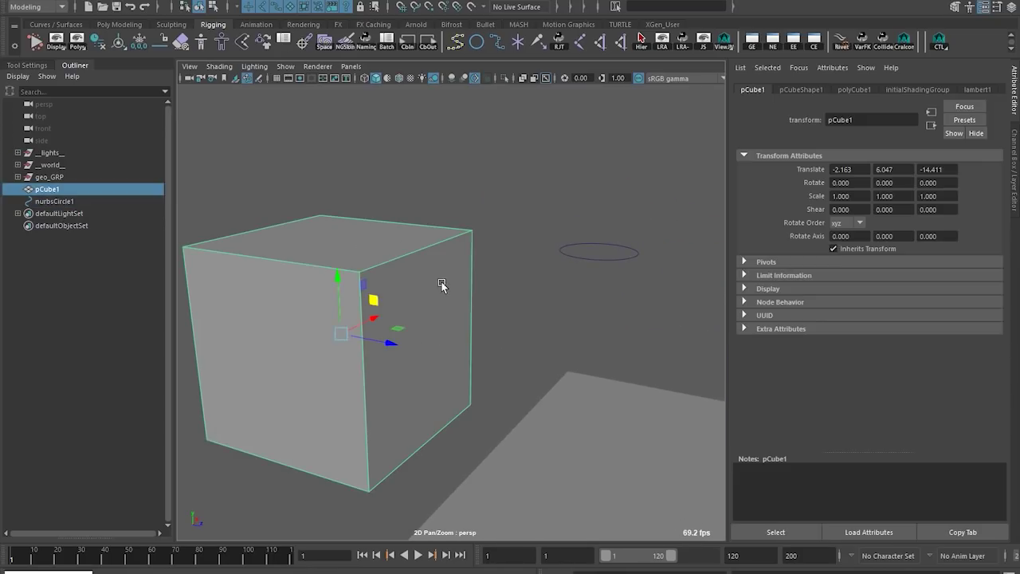
left_click(559, 249)
left_click_drag(623, 275, 624, 277)
left_click(667, 305)
left_click(606, 259)
Step: Show shape nodes in the Outliner and expand the circle and cube to reveal their shapes
left_click(17, 76)
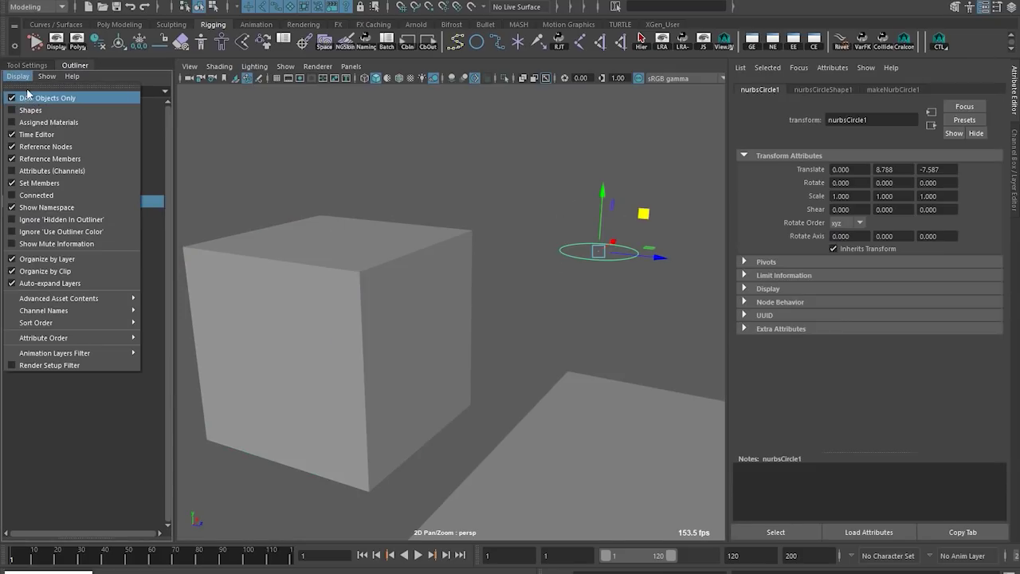
left_click(30, 111)
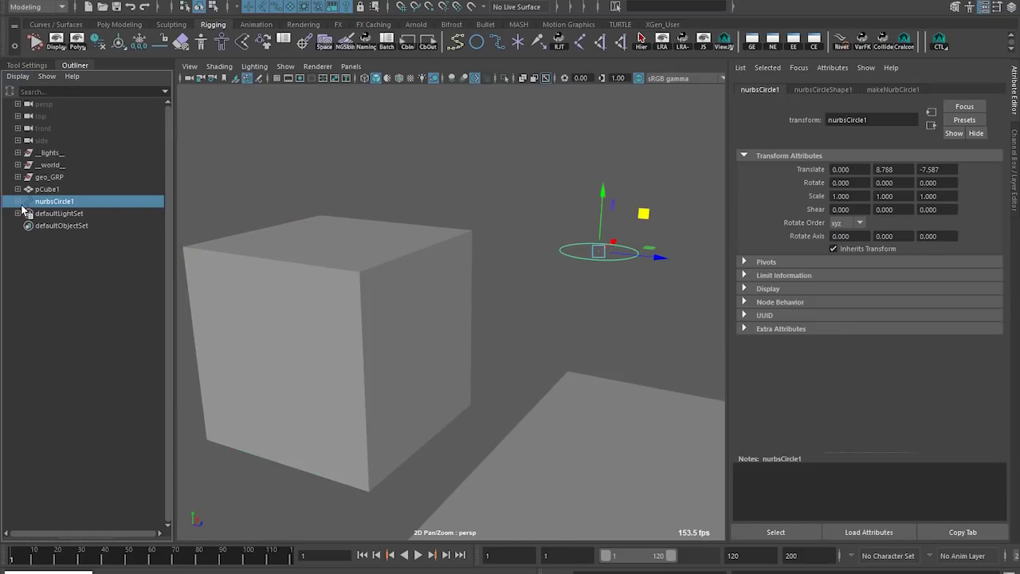
left_click(123, 214)
left_click(17, 189)
left_click(52, 189)
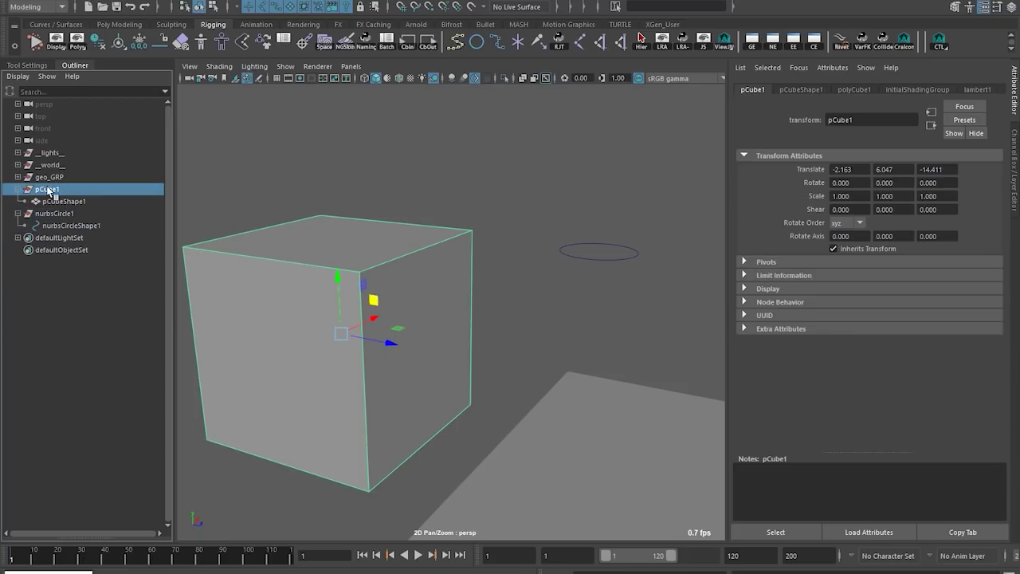
Step: Create an empty group and move it beside the cube, to about -3.4, 5.6, -8.8
left_click_drag(391, 270, 502, 179, "alt")
left_click(502, 180)
scroll(487, 247, "down", 4)
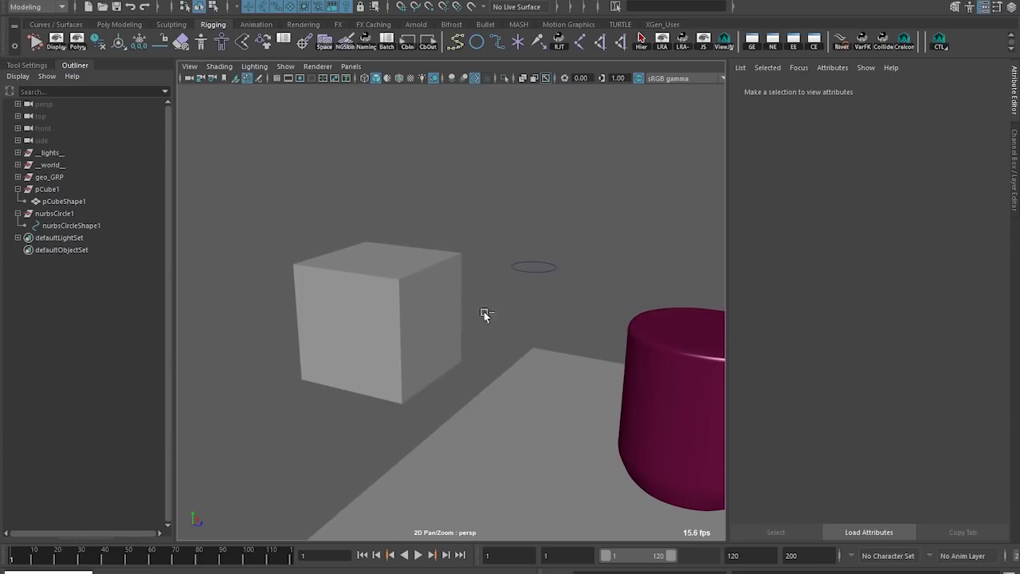
key("ctrl+g")
middle_click_drag(683, 477, 483, 380, "alt")
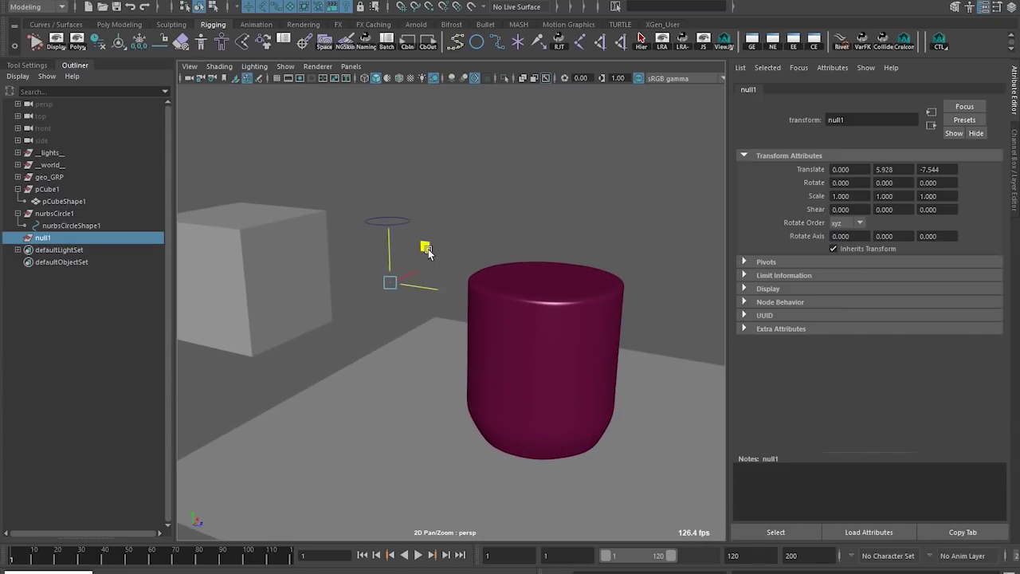
left_click_drag(428, 250, 399, 253)
middle_click_drag(400, 253, 460, 276, "alt")
left_click_drag(460, 275, 449, 303, "alt")
scroll(449, 303, "up", 2)
left_click_drag(422, 338, 404, 347)
left_click_drag(480, 332, 561, 303, "alt")
middle_click_drag(549, 304, 502, 323, "alt")
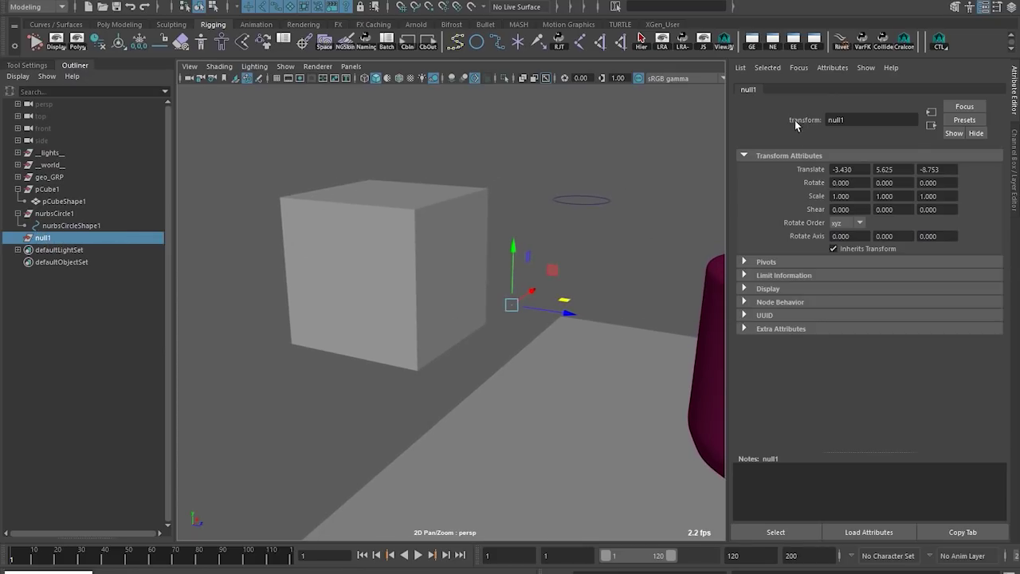
Step: Check the circle's and cube's transform nodes, and examine the cube's shape node attributes
left_click(54, 214)
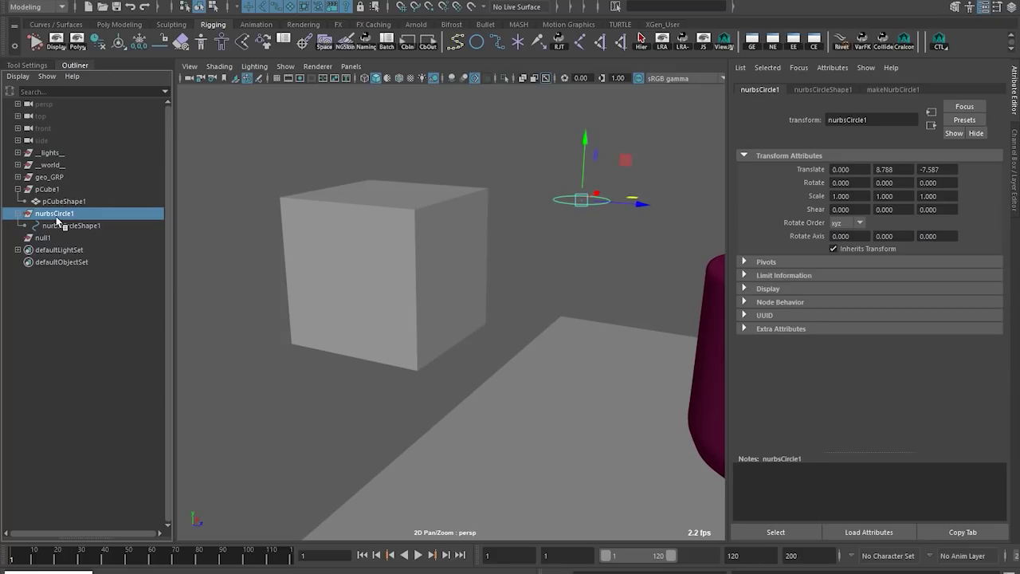
left_click(48, 189)
left_click(57, 202)
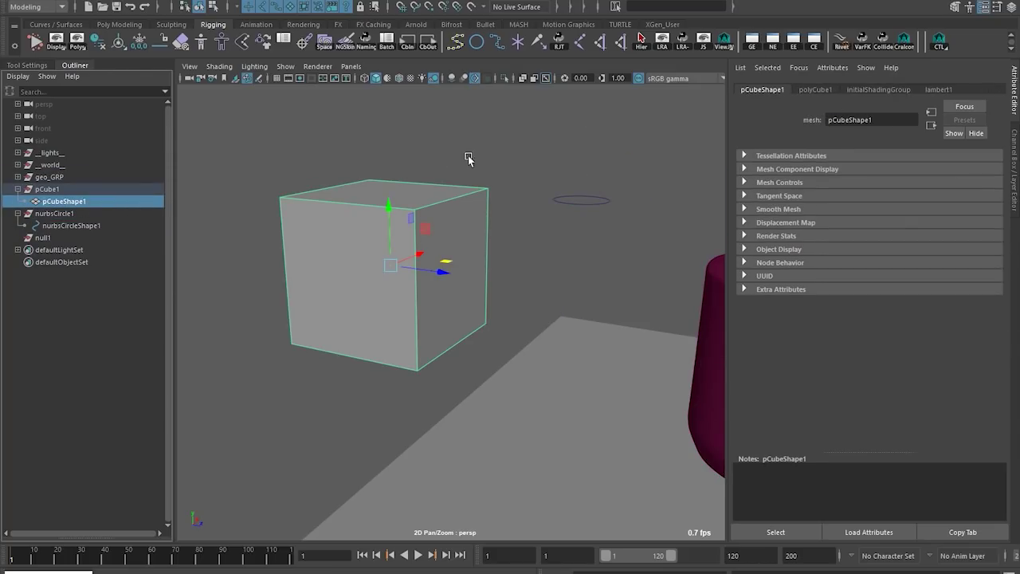
Step: Try moving and rotating the cube with its shape node selected, and undo each change
middle_click_drag(441, 235, 463, 241, "alt")
middle_click_drag(409, 278, 423, 260, "alt")
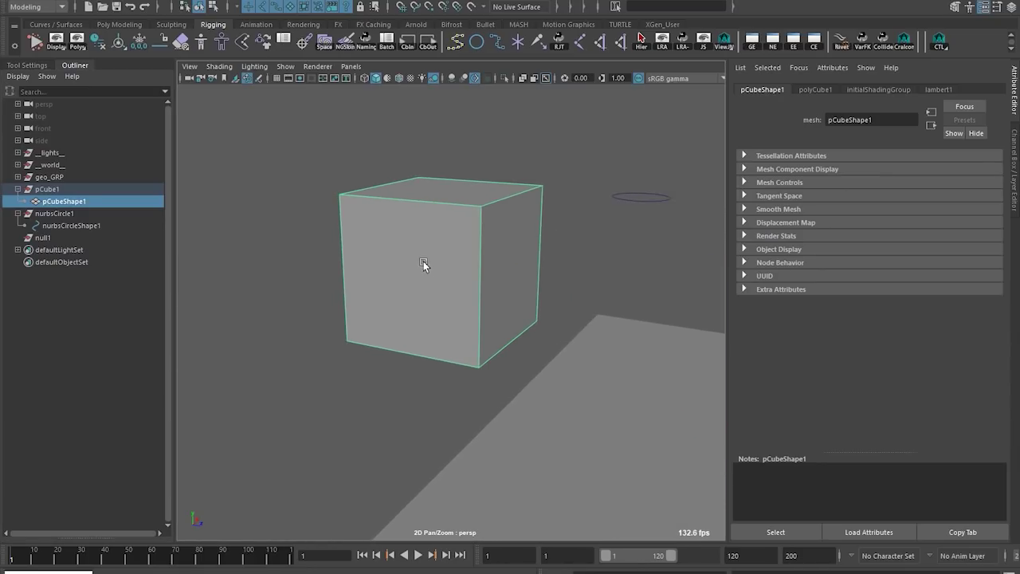
mouse_move(443, 262)
left_mouse_down()
mouse_move(430, 260)
mouse_move(449, 248)
mouse_move(435, 258)
mouse_move(446, 250)
mouse_move(449, 276)
left_mouse_up()
key("ctrl+z")
key("e")
key("ctrl+z")
middle_click_drag(529, 224, 490, 291, "alt")
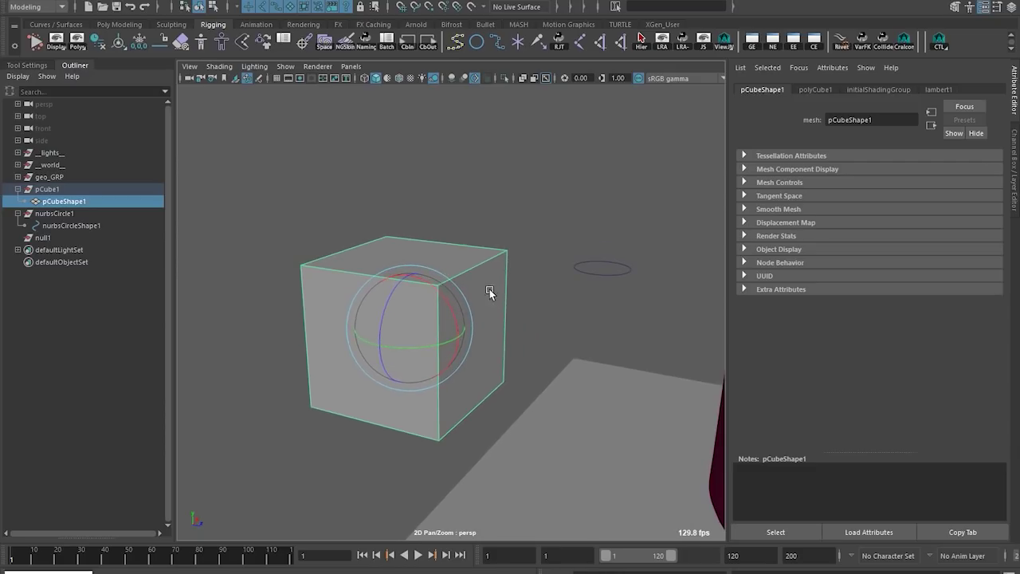
left_click_drag(434, 307, 458, 287)
key("ctrl+z")
key("q")
Step: Try altering the Shear and Rotate Axis values of the cube's transform, and undo each change
middle_click_drag(472, 236, 322, 201, "alt")
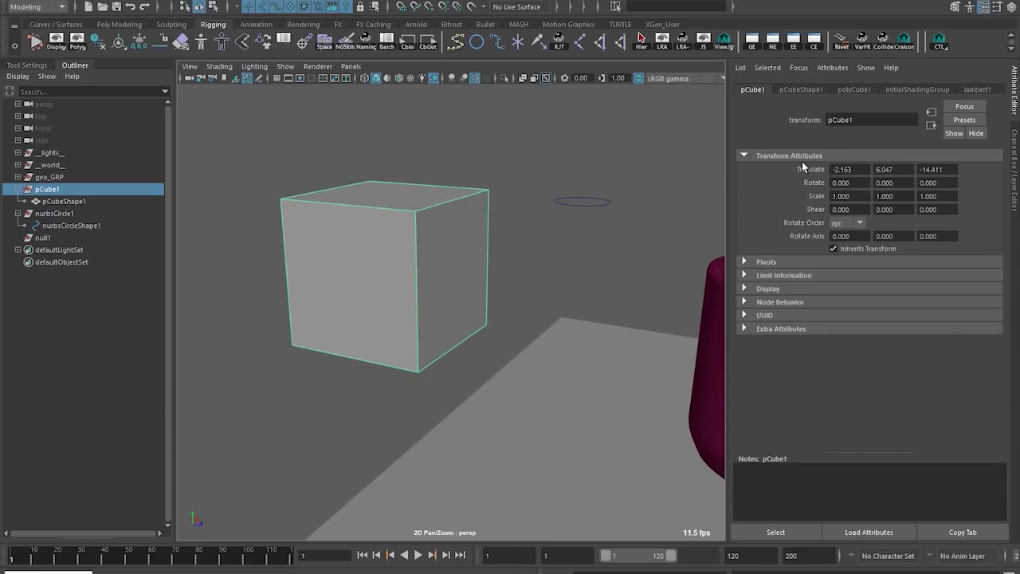
left_click_drag(942, 205, 986, 212, "ctrl")
key("ctrl+z")
mouse_move(895, 209)
left_mouse_down("ctrl")
mouse_move(913, 210)
mouse_move(877, 207)
left_mouse_up("ctrl")
left_click_drag(502, 247, 571, 275, "alt")
key("ctrl+z")
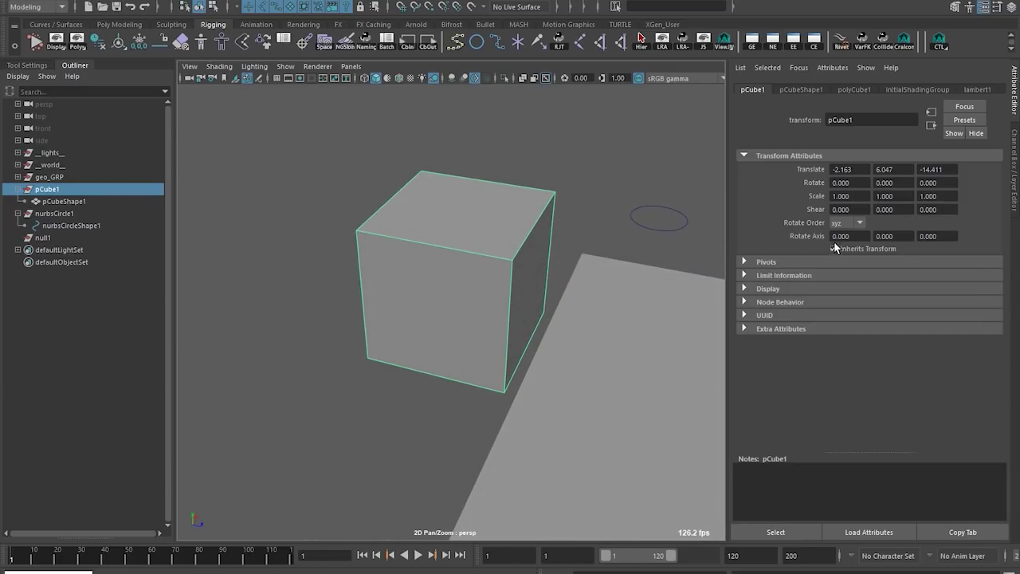
left_click_drag(874, 236, 917, 237, "ctrl")
key("ctrl+z")
Step: Try shearing the cube through its second and third Shear components, and undo both changes
left_click_drag(873, 208, 921, 205, "ctrl")
mouse_move(375, 188)
left_mouse_down("alt")
mouse_move(414, 169)
mouse_move(392, 182)
left_mouse_up("alt")
left_click_drag(400, 283, 403, 331, "alt")
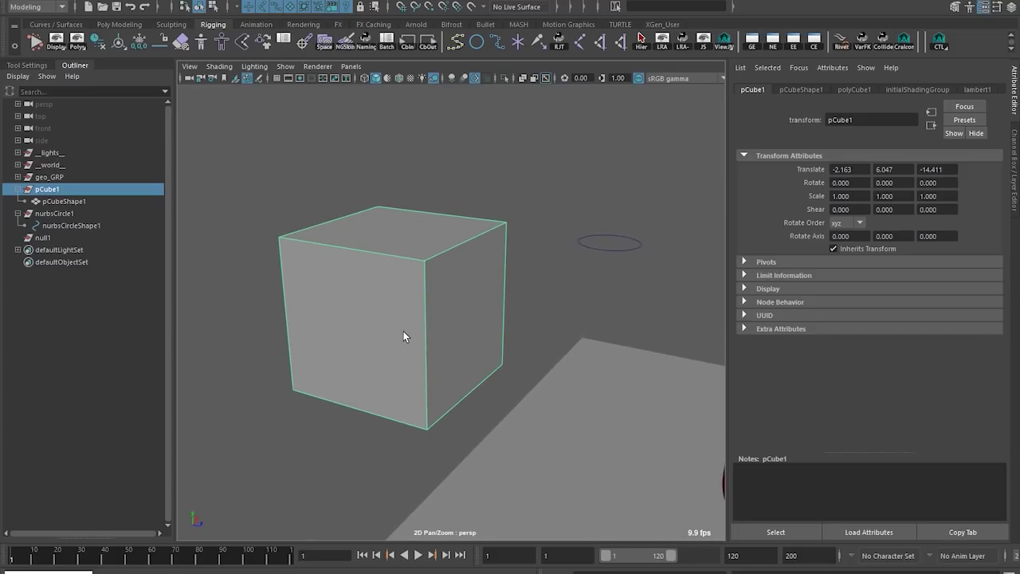
middle_click_drag(403, 330, 494, 271, "alt")
right_click_drag(494, 270, 748, 226, "alt")
left_click_drag(951, 207, 906, 228, "ctrl")
key("ctrl+z")
Step: Try shearing the cube once more through its third Shear component alone, and undo it
left_click_drag(565, 238, 561, 256, "alt")
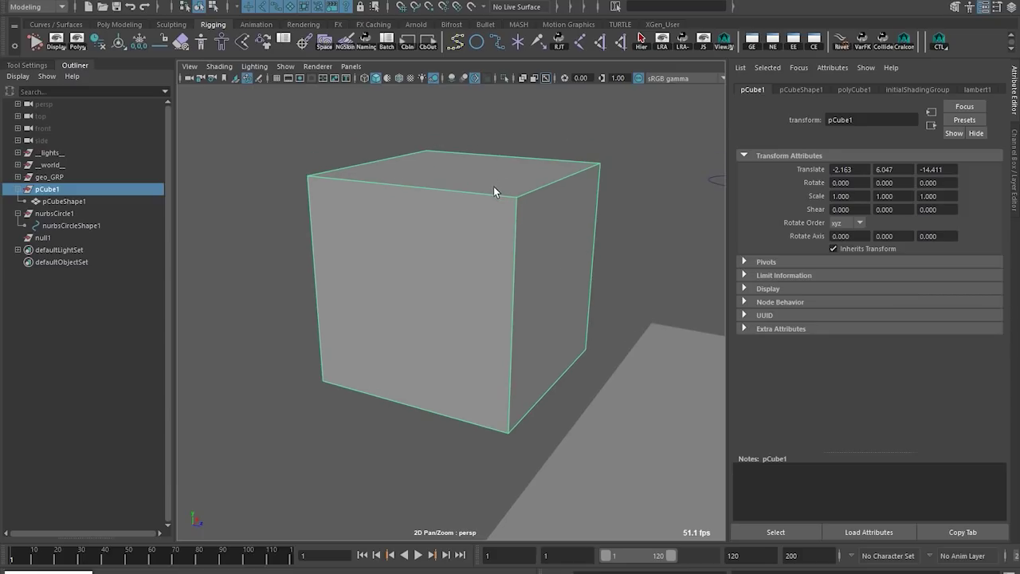
left_click_drag(444, 140, 450, 143)
left_click(542, 222)
mouse_move(481, 231)
middle_mouse_down("alt")
mouse_move(478, 273)
mouse_move(499, 226)
middle_mouse_up("alt")
scroll(494, 259, "down", 5)
scroll(563, 169, "up", 2)
scroll(480, 220, "up", 3)
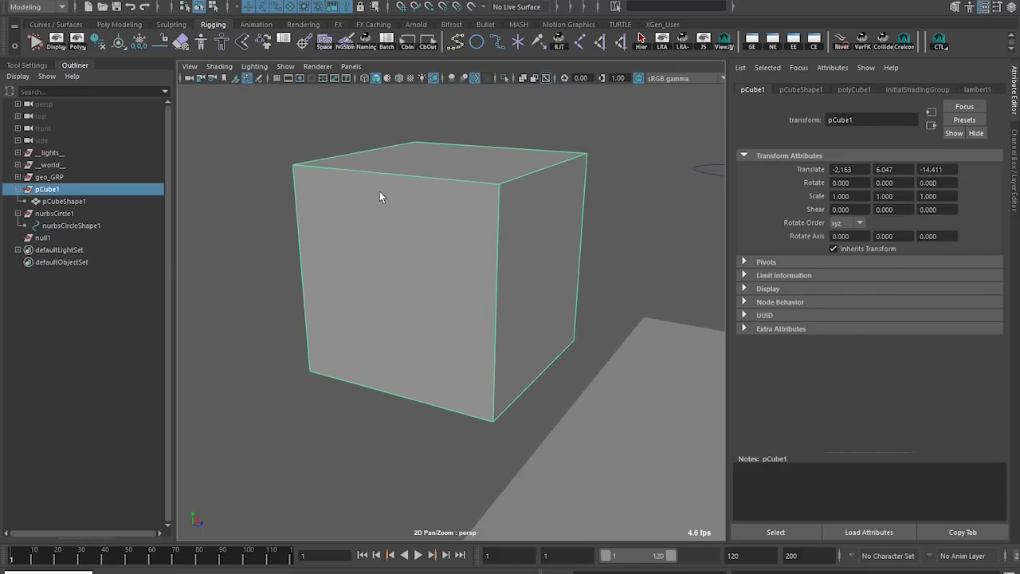
middle_click_drag(338, 225, 378, 227, "alt")
middle_click_drag(337, 256, 353, 271, "alt")
left_click_drag(319, 260, 360, 312)
middle_click_drag(324, 266, 325, 310, "alt")
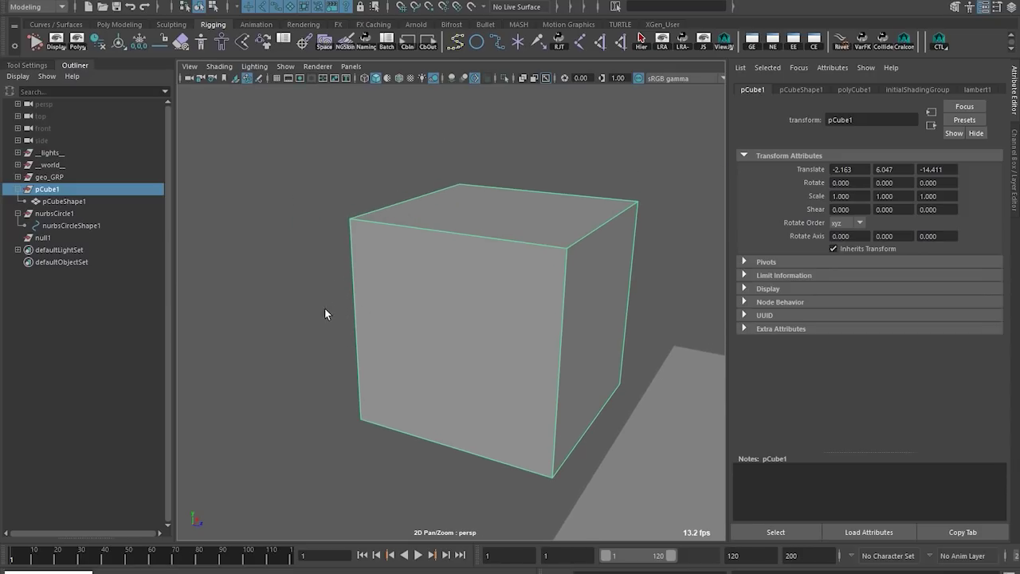
middle_click_drag(952, 208, 969, 234, "ctrl")
key("ctrl+z")
Step: Examine the cube up close and in relation to the circle and the liquid mesh
middle_click_drag(661, 291, 584, 284, "alt")
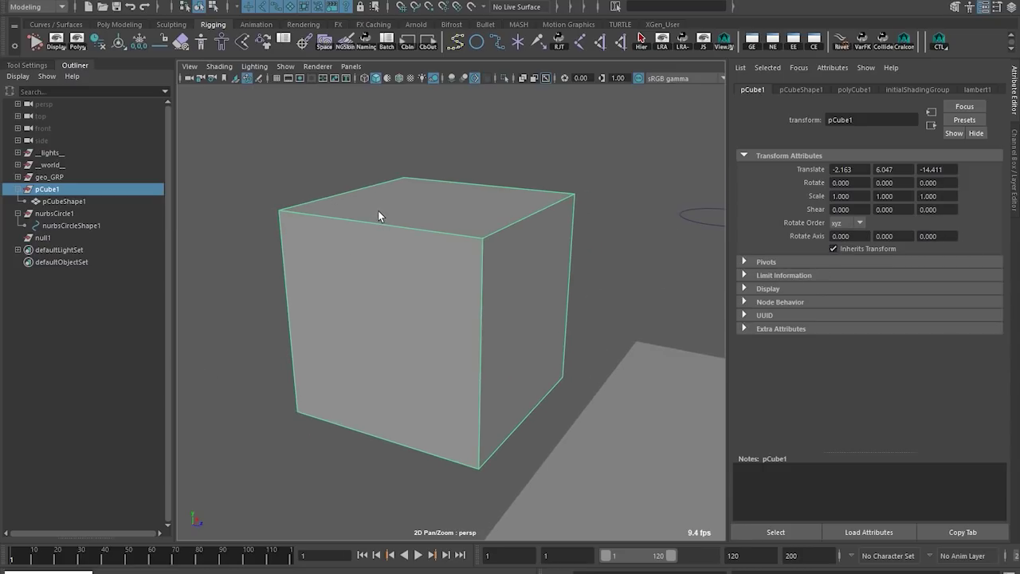
left_click_drag(378, 215, 399, 262, "alt")
right_click_drag(651, 285, 510, 331, "alt")
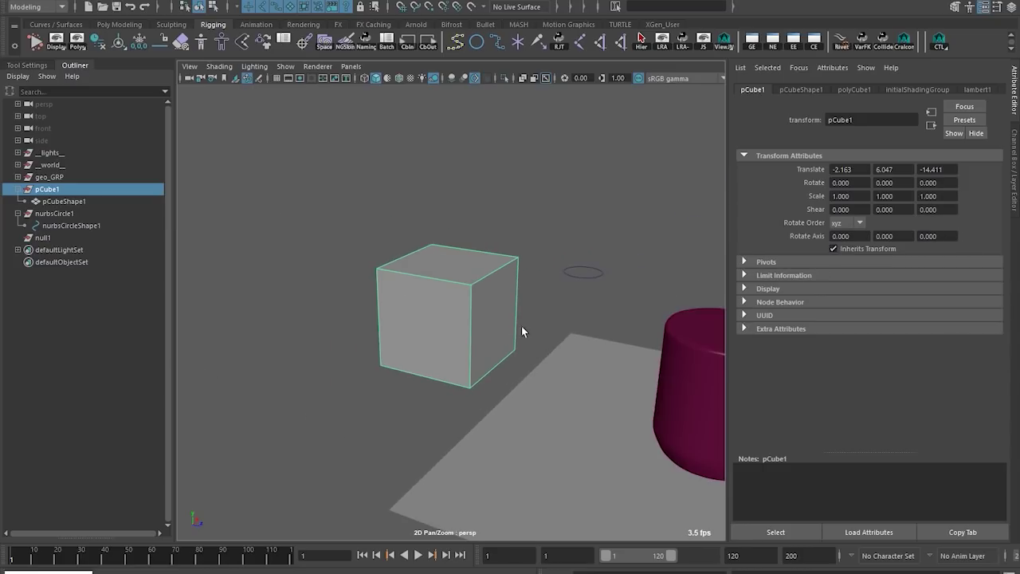
scroll(510, 329, "up", 4)
left_click_drag(458, 243, 345, 183, "alt")
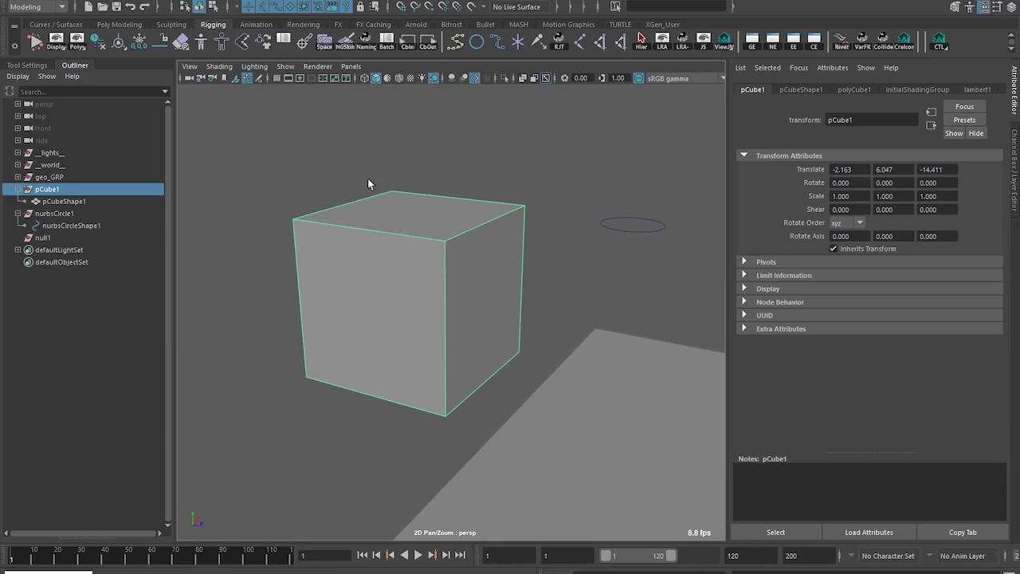
scroll(626, 316, "down", 4)
middle_click_drag(625, 316, 548, 281, "alt")
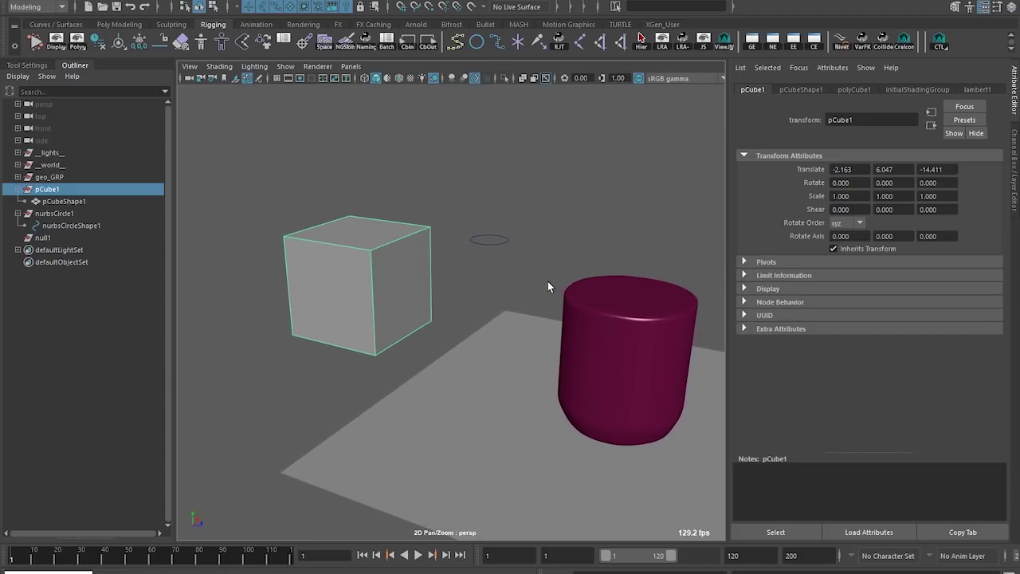
left_click_drag(620, 283, 635, 283, "alt")
middle_click_drag(636, 284, 582, 280, "alt")
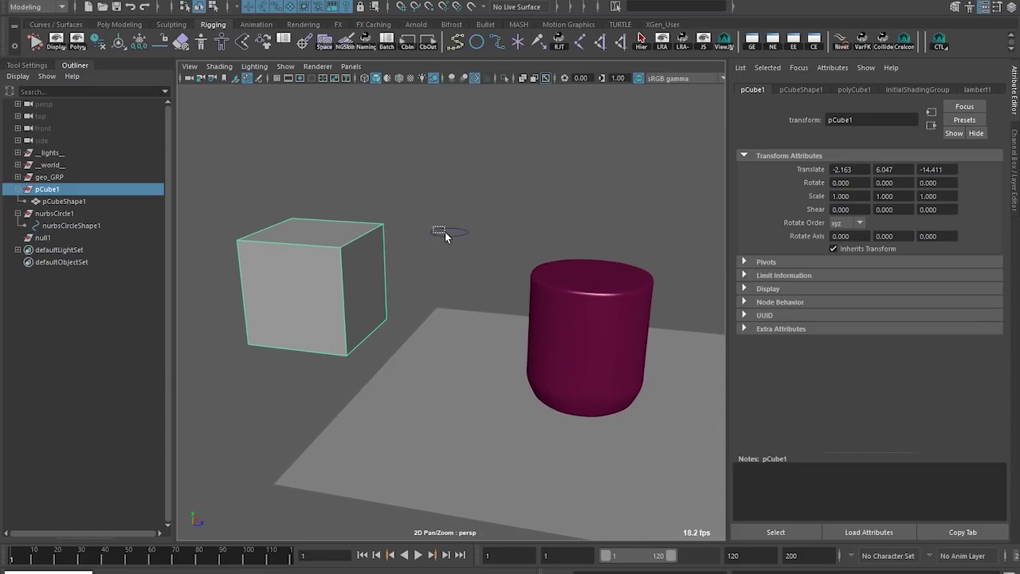
Step: Select the circle together with the cube, and return to the cube alone to compare their transforms
left_click_drag(444, 233, 448, 236)
middle_click_drag(431, 247, 522, 295, "alt")
scroll(541, 280, "up", 3)
middle_click_drag(542, 263, 542, 235, "alt")
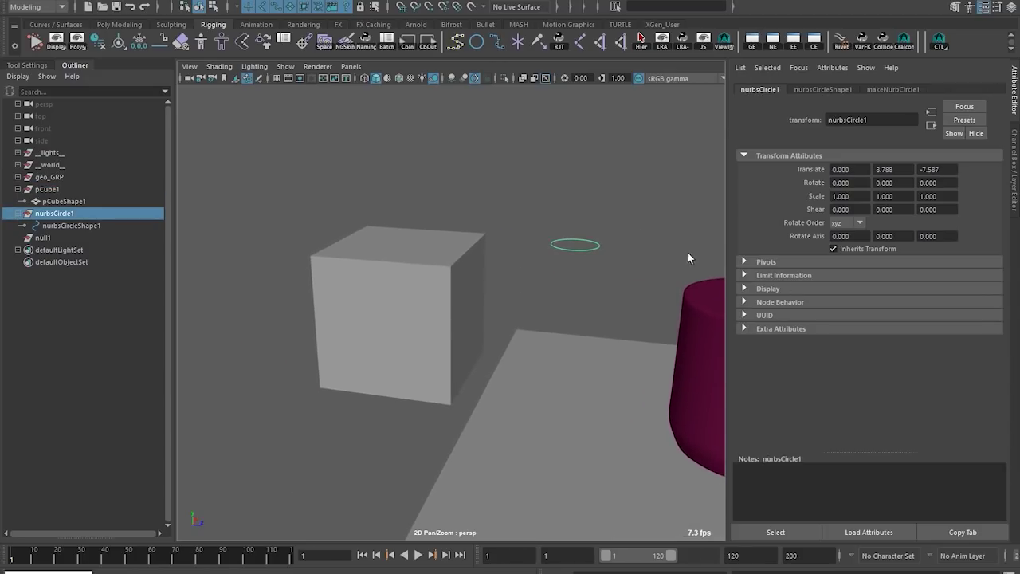
left_click(341, 303, "shift")
right_click_drag(598, 311, 568, 264, "alt")
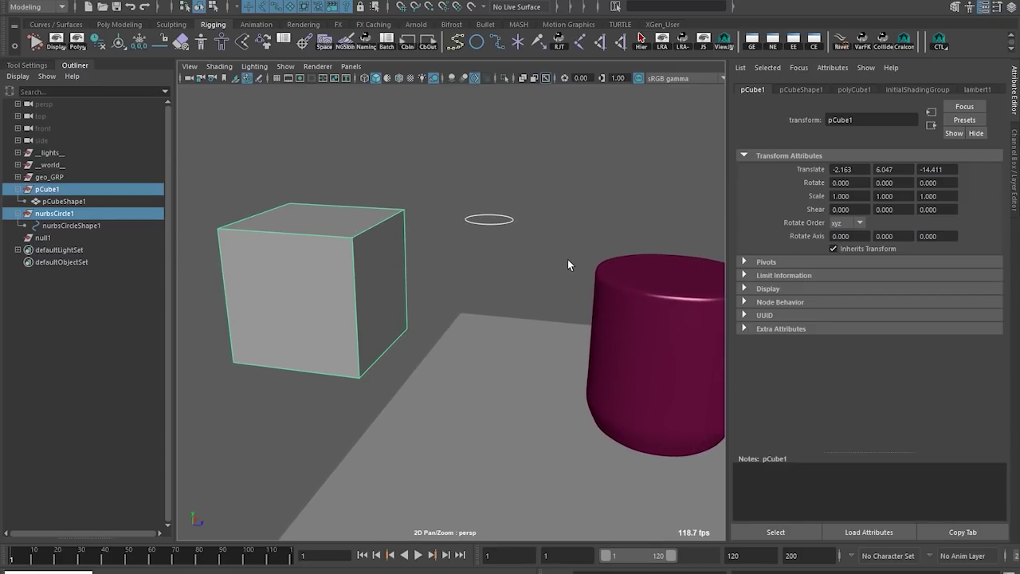
left_click(446, 249)
left_click(351, 267)
Step: Select the liquid mesh and examine its transform attributes and wireframe
middle_click_drag(481, 272, 332, 229, "alt")
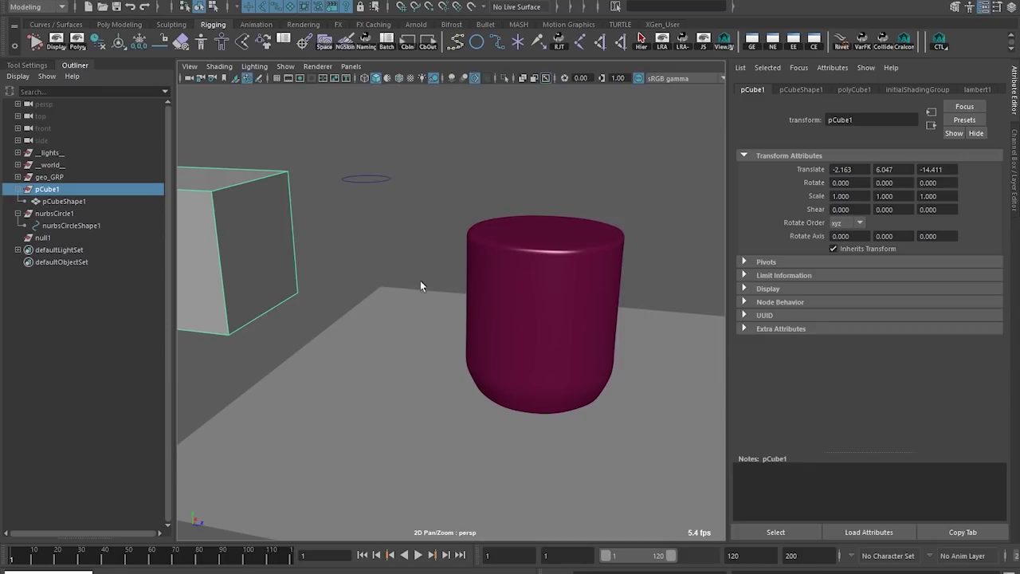
middle_click_drag(431, 268, 298, 219, "alt")
middle_click_drag(408, 206, 431, 204, "alt")
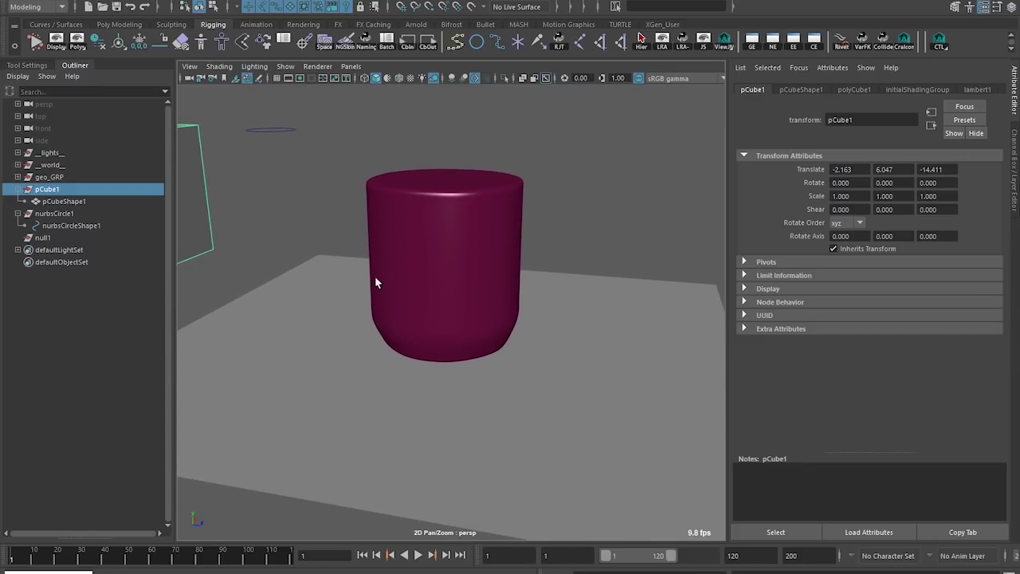
middle_click_drag(302, 222, 396, 240, "alt")
middle_click_drag(486, 342, 408, 346, "alt")
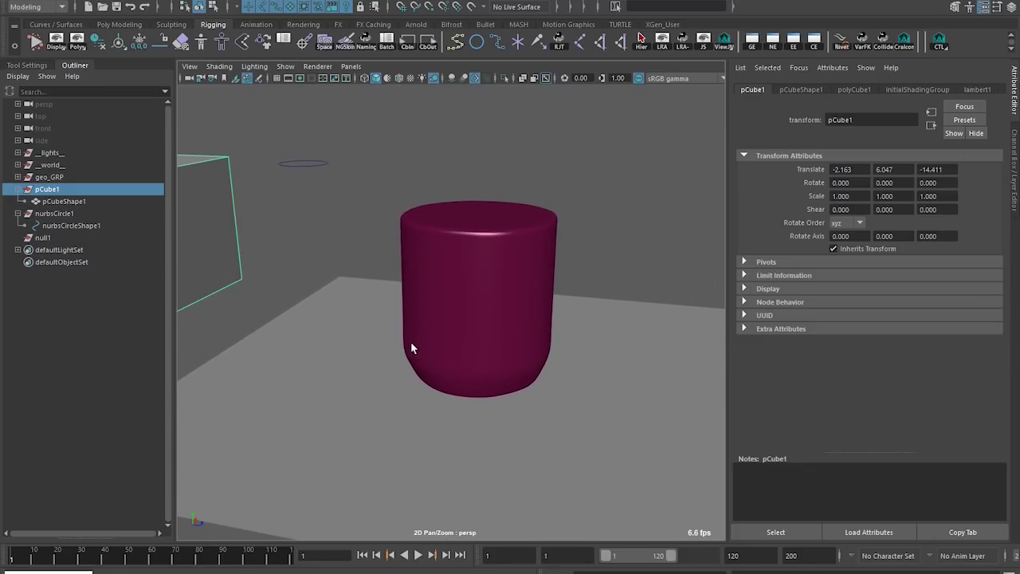
right_click_drag(408, 346, 469, 353, "alt")
middle_click_drag(469, 353, 439, 353, "alt")
left_click_drag(439, 353, 467, 319, "alt")
left_click(400, 212)
middle_click_drag(466, 260, 465, 282, "alt")
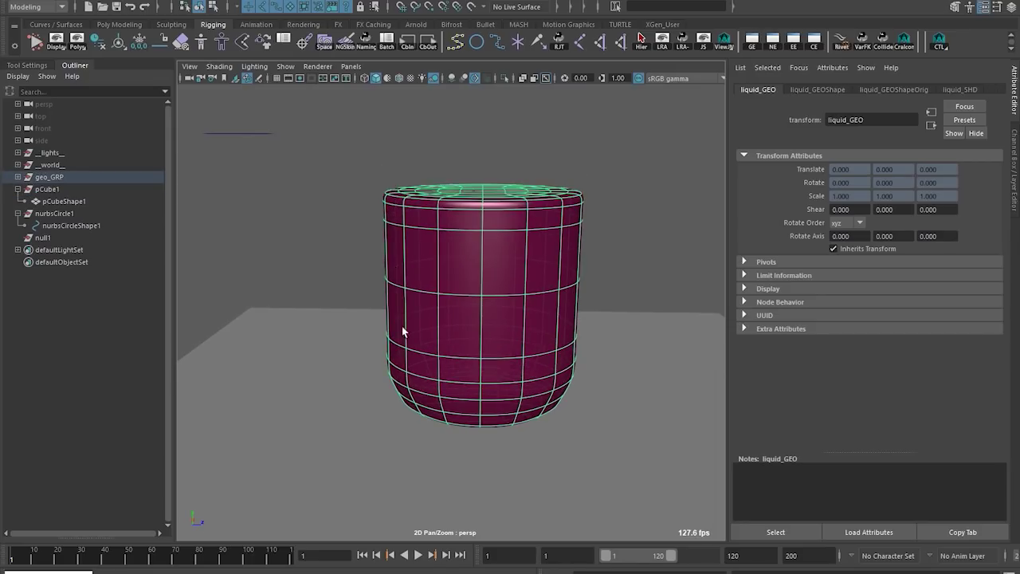
middle_click_drag(406, 345, 397, 305, "alt")
Step: View the liquid mesh in the front view and return to the perspective view
key("space")
key("space")
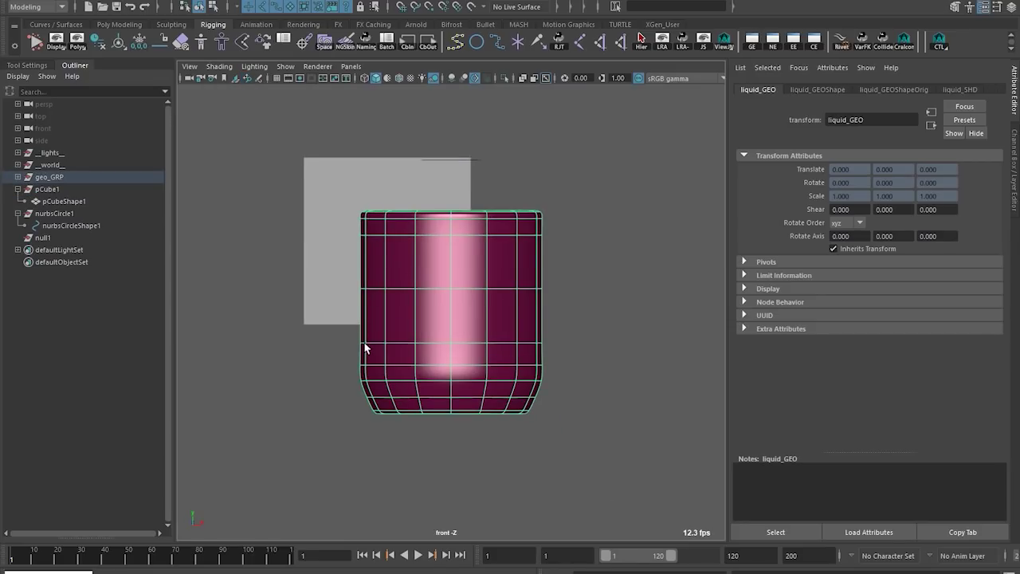
key("space")
key("space")
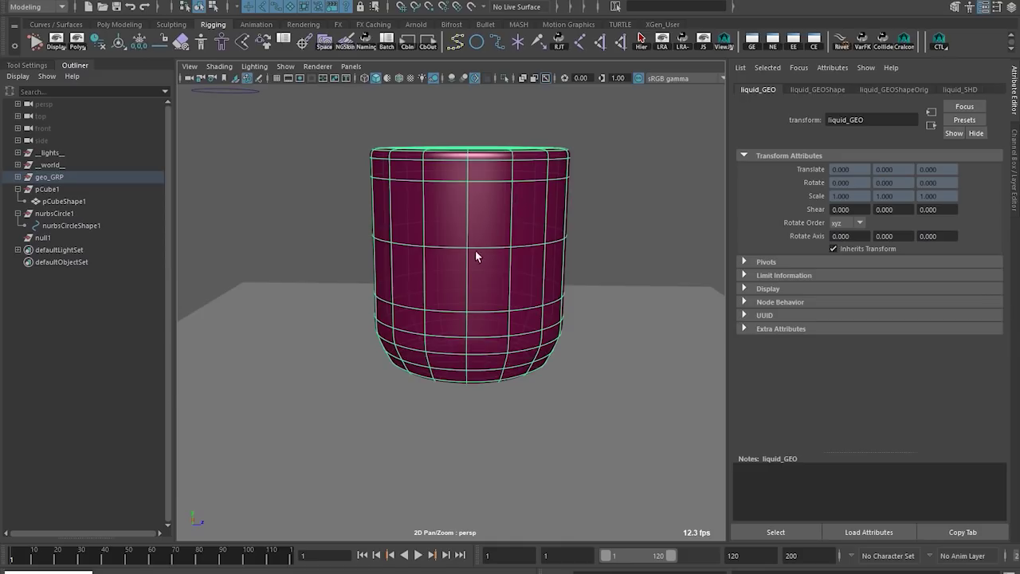
right_click_drag(475, 250, 416, 341, "alt")
left_click_drag(417, 341, 451, 389, "alt")
middle_click_drag(369, 339, 440, 329, "alt")
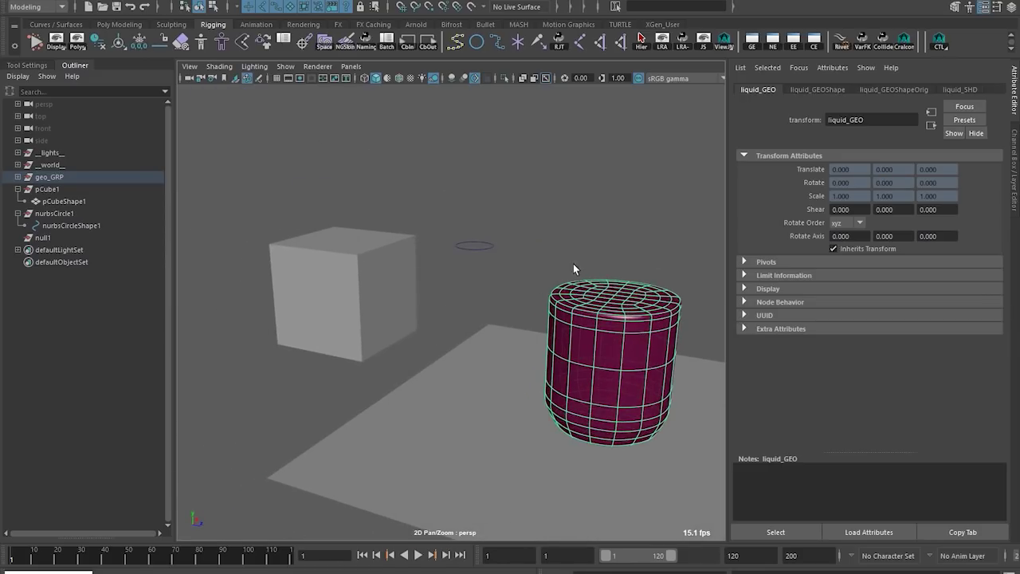
Step: Select the cube again and shear it to about -1.340 in its third Shear component
middle_click_drag(447, 257, 574, 264, "alt")
left_click(574, 263)
middle_click_drag(570, 214, 495, 189, "alt")
left_click(462, 266)
mouse_move(542, 285)
middle_mouse_down("alt")
mouse_move(475, 275)
mouse_move(548, 282)
middle_mouse_up("alt")
scroll(547, 281, "up", 2)
middle_click_drag(493, 256, 500, 318, "alt")
scroll(583, 292, "up", 4)
middle_click_drag(932, 206, 907, 221, "ctrl")
left_click_drag(907, 222, 859, 288, "ctrl")
Step: Delete the sheared cube and the NURBS circle from the scene
left_click_drag(563, 298, 389, 293, "alt")
right_click_drag(390, 294, 375, 215, "alt")
left_click_drag(422, 206, 485, 245, "alt")
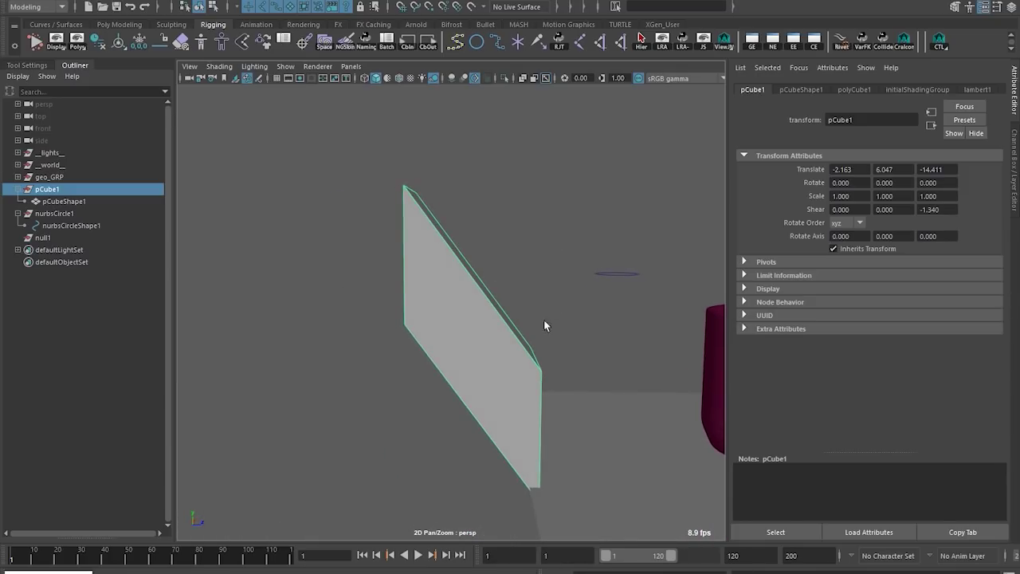
key("Delete")
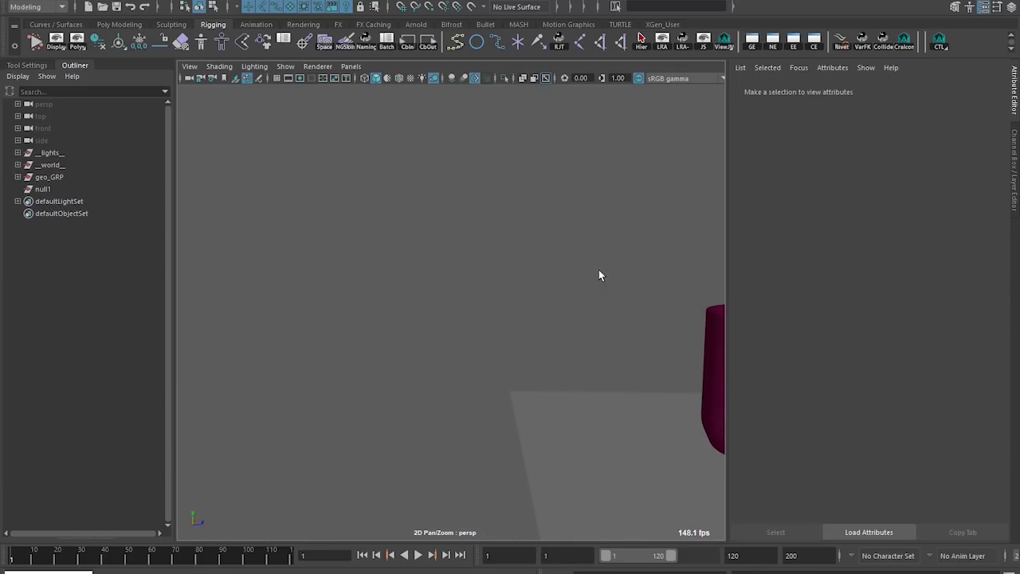
Step: Frame the liquid mesh in the perspective view and close the Node Editor window
key("f")
left_click_drag(293, 352, 321, 146, "alt")
scroll(294, 149, "up", 3)
scroll(273, 240, "down", 2)
middle_click_drag(294, 149, 267, 263, "alt")
scroll(267, 263, "down", 1)
key("alt+Tab")
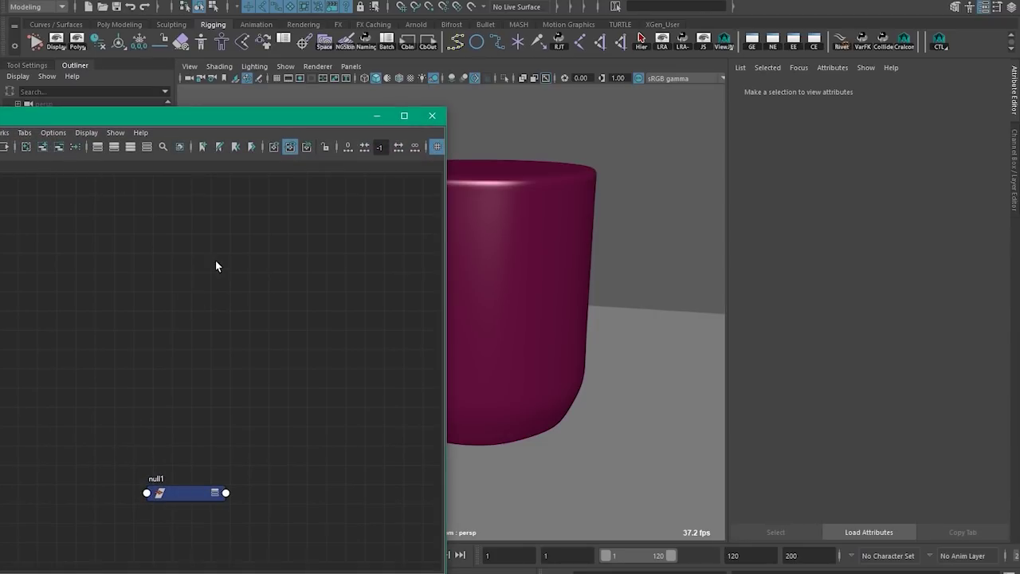
left_click_drag(167, 122, 723, 70)
scroll(789, 224, "up", 2)
middle_click_drag(439, 282, 366, 247, "alt")
left_click(987, 64)
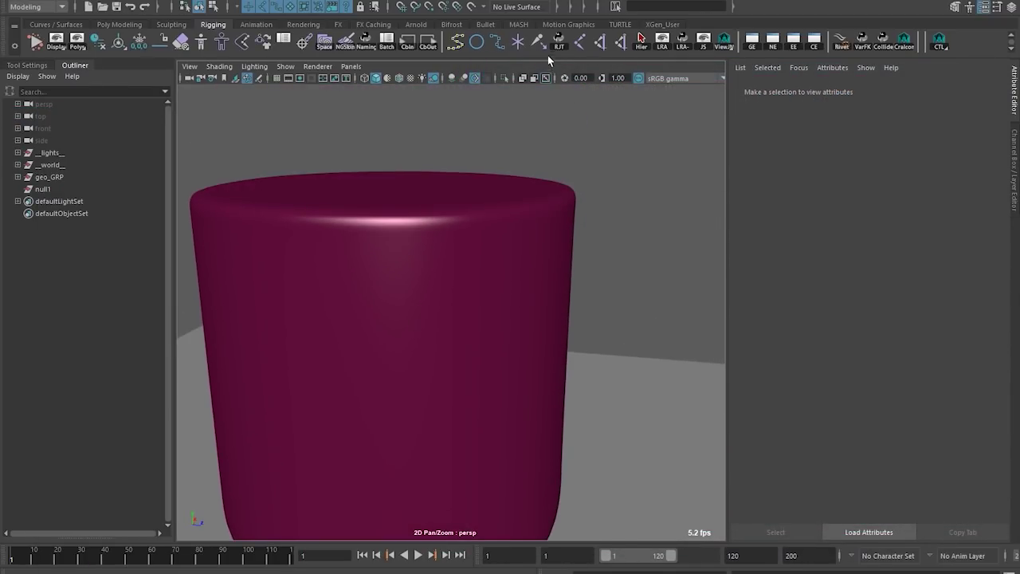
Step: Turn on wireframe on shaded and place one joint at the center of the liquid's top and another at its base
left_click_drag(567, 136, 581, 229, "alt")
left_click(398, 79)
left_click(496, 221)
left_click_drag(553, 271, 473, 331, "alt")
scroll(473, 331, "up", 8)
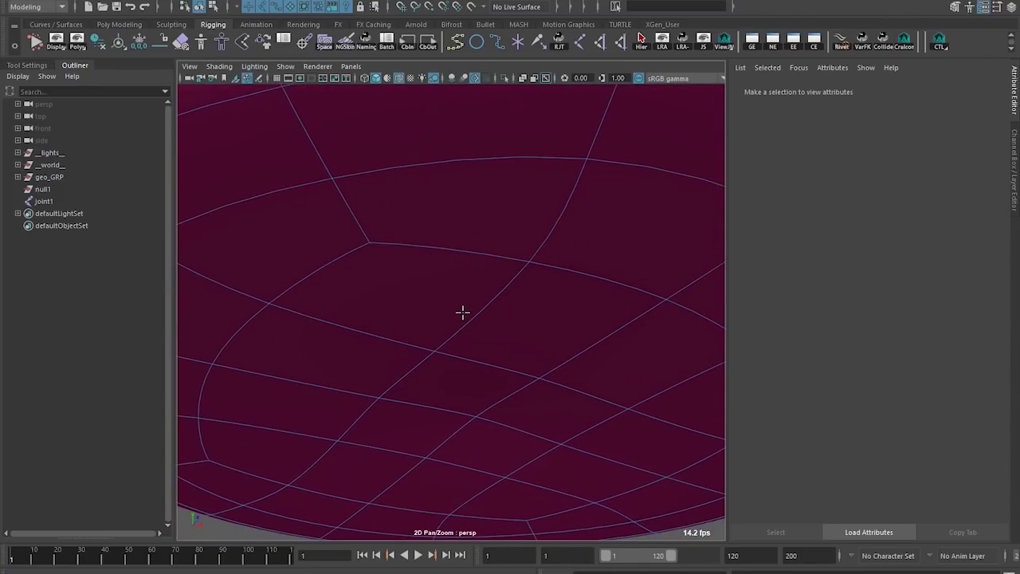
left_click(476, 413)
scroll(479, 412, "down", 10)
key("w")
left_click_drag(499, 351, 385, 372, "alt")
middle_click_drag(347, 277, 395, 243, "alt")
right_click_drag(395, 243, 432, 237, "alt")
left_click_drag(491, 230, 385, 303)
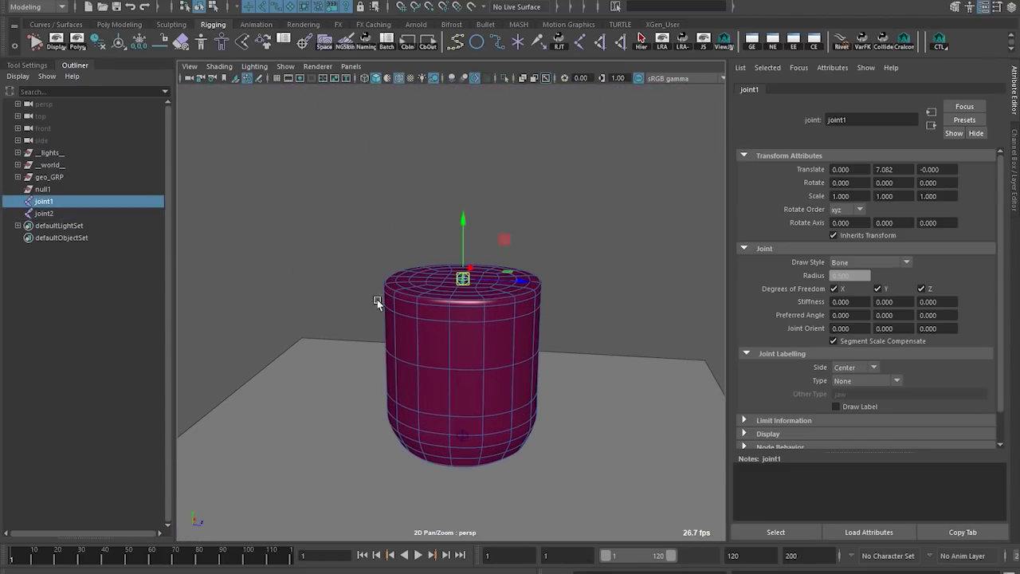
Step: Create an empty group and snap it to the joint at the center of the liquid's top
left_click(300, 231)
key("ctrl+g")
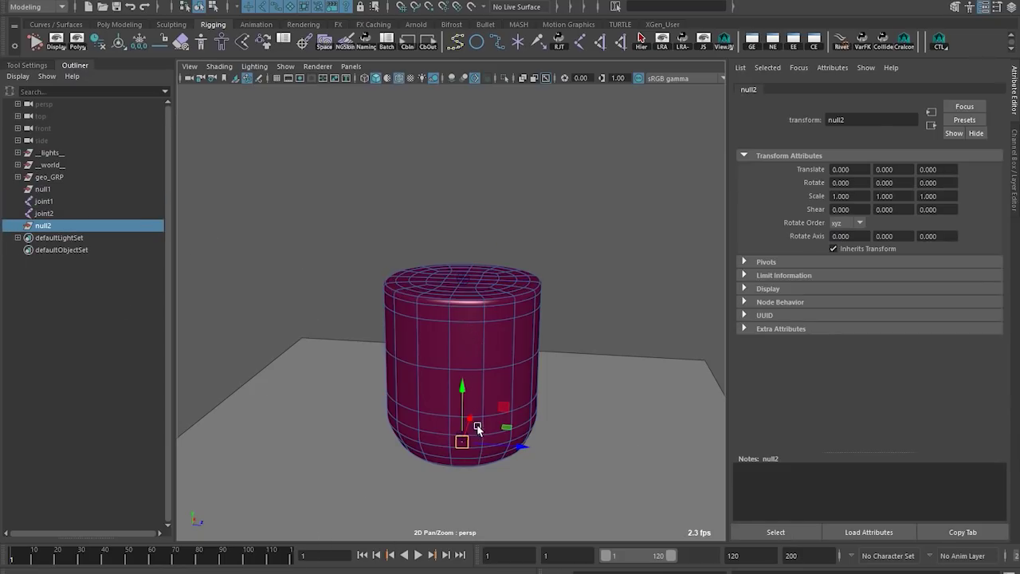
right_click_drag(443, 413, 474, 423, "alt")
key("v")
left_click_drag(474, 424, 495, 269, "alt")
left_click_drag(498, 438, 462, 283)
Step: Duplicate the empty group and snap the copy to the joint at the liquid's base
key("ctrl+d")
key("v")
left_click_drag(466, 214, 464, 398)
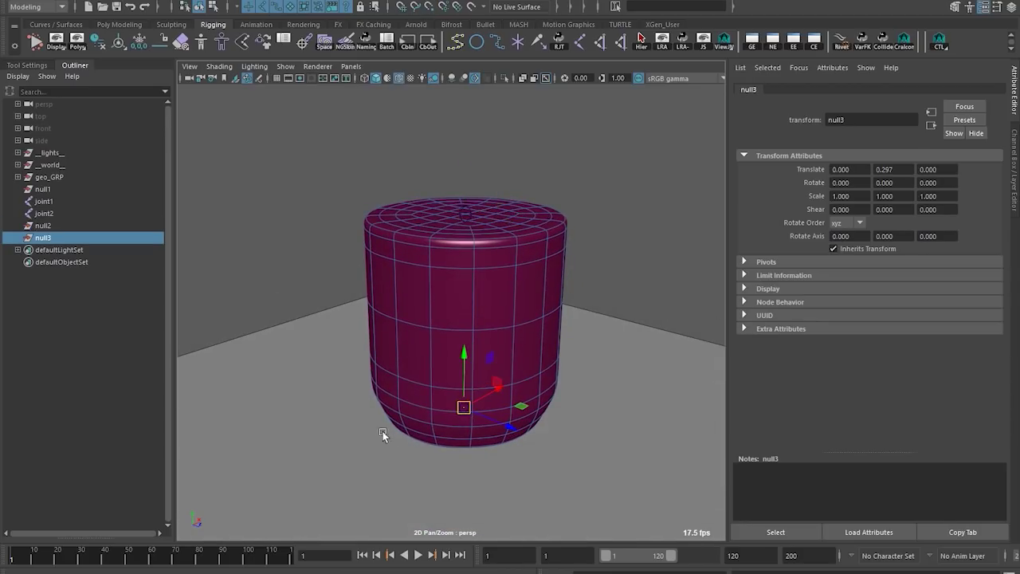
Step: Rename the empty group at the liquid's top as liquid_surface_buf
left_click(44, 225)
double_click(46, 226)
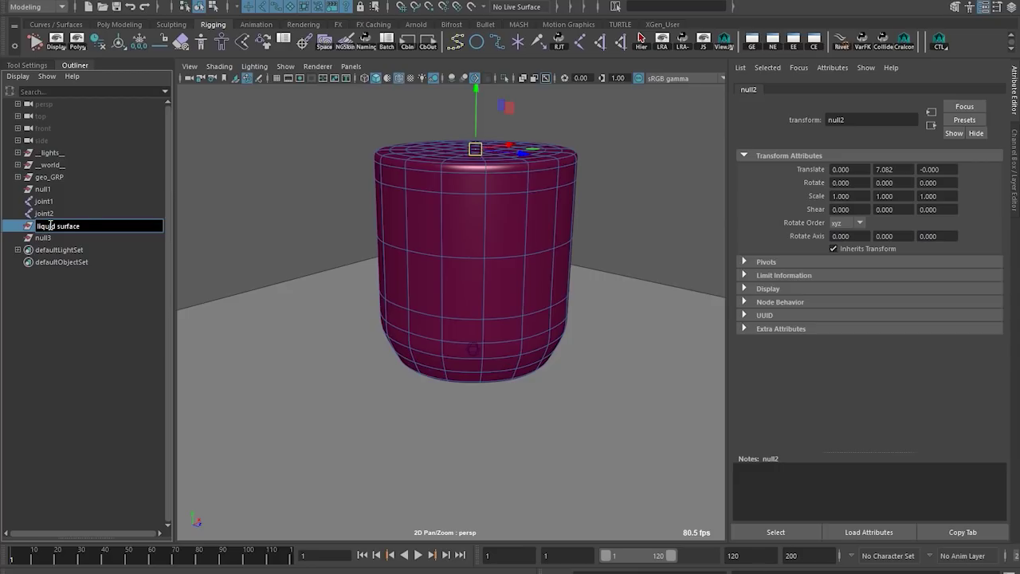
key("Return")
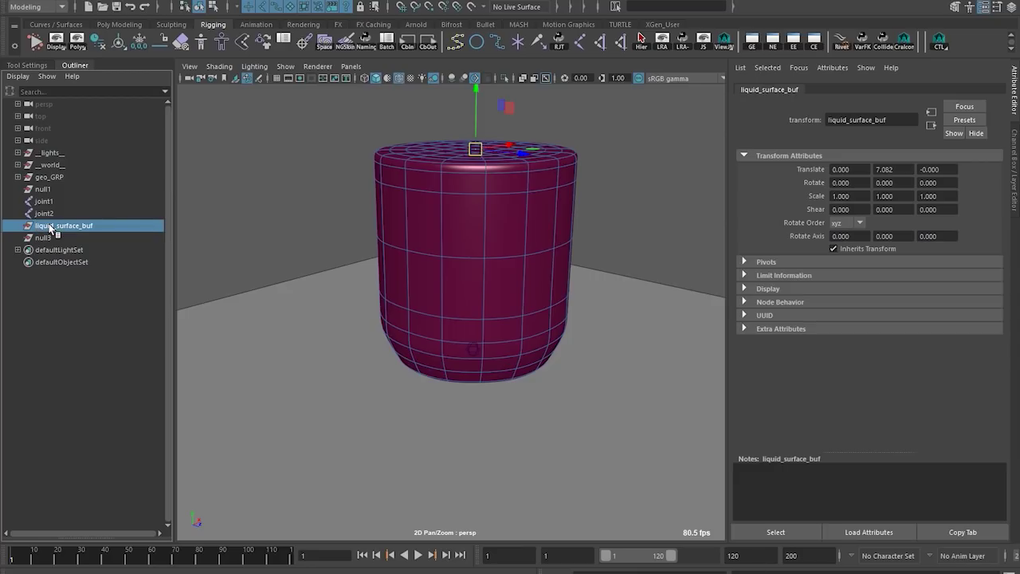
Step: Rename the top joint as liquid_surface_bind and parent it under liquid_surface_buf
left_click(48, 201)
double_click(69, 203)
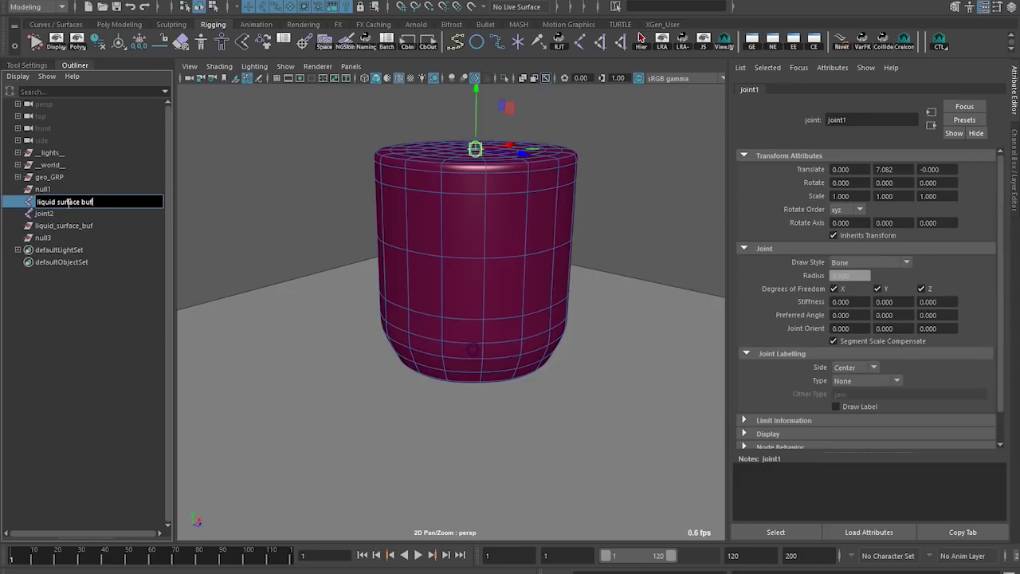
type("liquid_surface_bind")
key("Return")
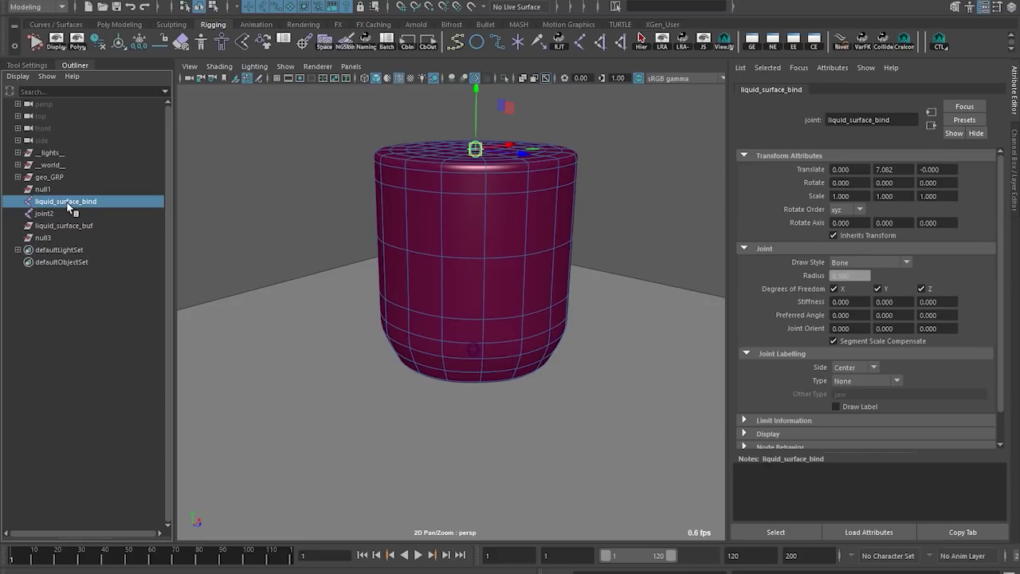
middle_click_drag(79, 222, 79, 225)
Step: Rename the base group as liquid_base_buf and parent the base joint under it, named liquid_base_bind
left_click(46, 225)
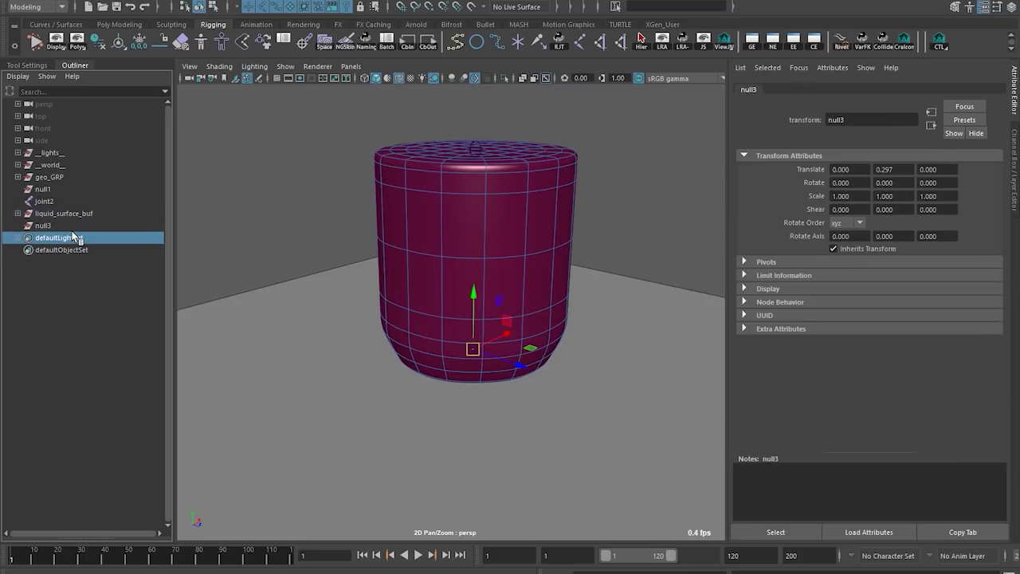
double_click(44, 227)
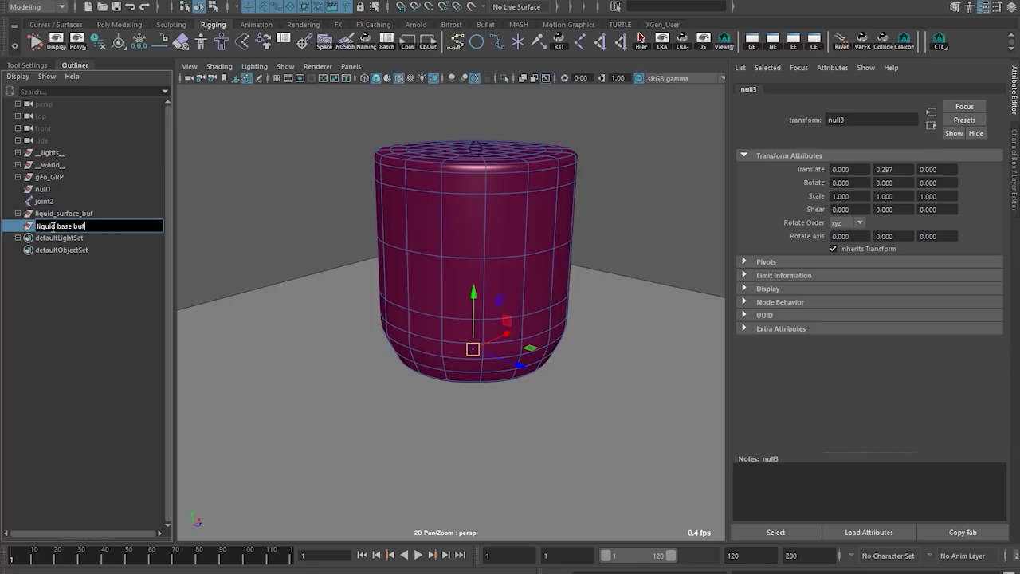
left_click(44, 201)
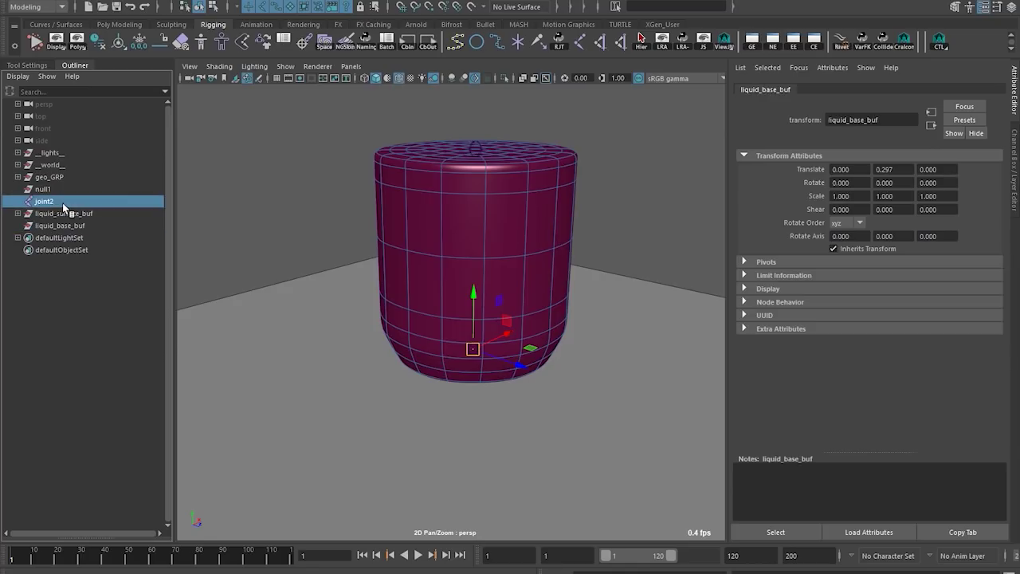
double_click(74, 201)
type("liquid_base_buf")
type("nd")
key("Return")
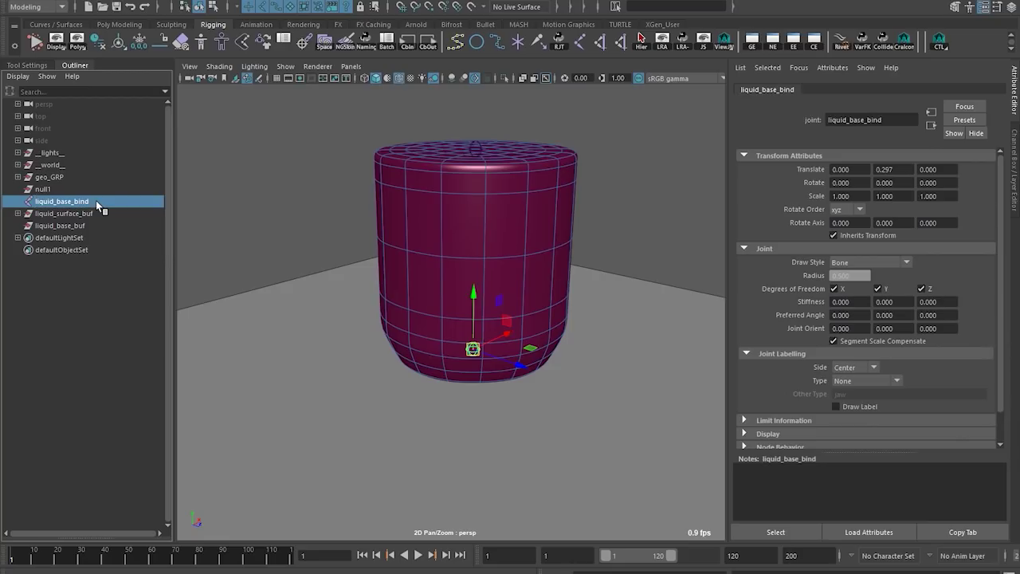
middle_click_drag(47, 232, 47, 229)
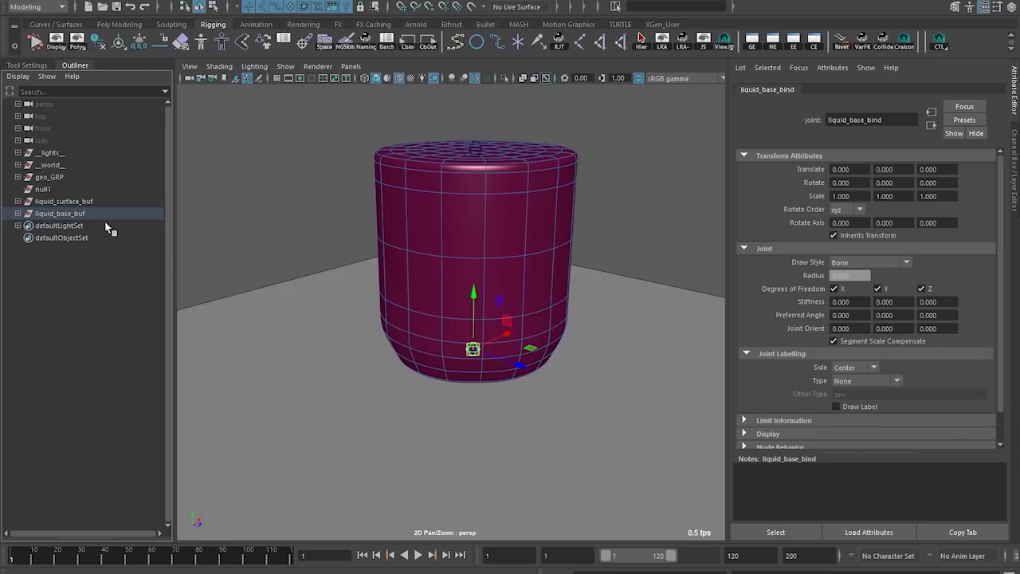
Step: Expand liquid_surface_buf and examine the transform values of the group and its liquid_surface_bind joint
left_click(75, 191)
left_click(75, 200)
left_click(18, 202)
left_click(93, 214)
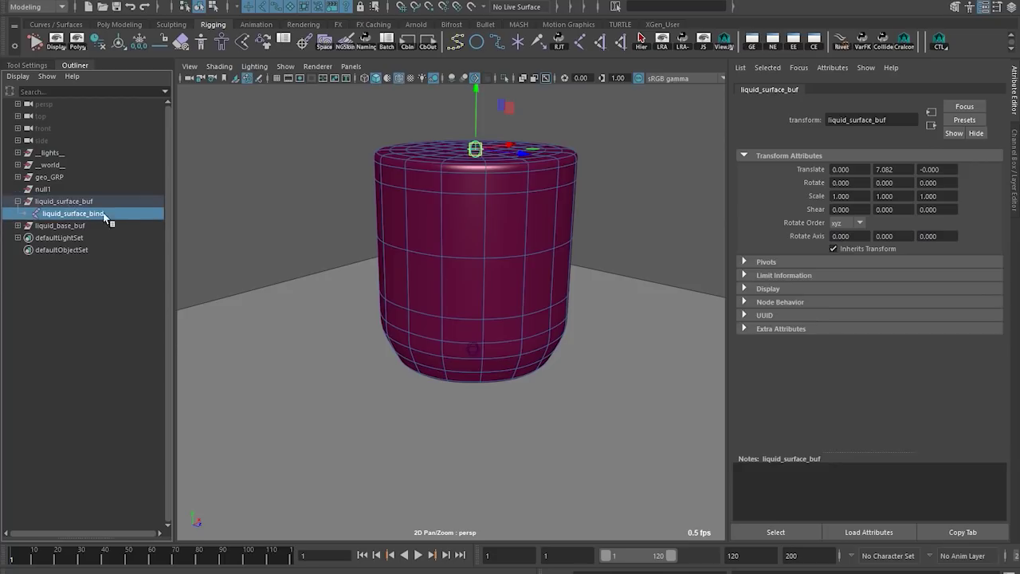
right_click(651, 44)
left_click(613, 173)
middle_click_drag(522, 164, 539, 182, "alt")
Step: Move the liquid_surface_bind joint away from the liquid mesh and reset its translate values to 0
left_click(539, 181)
left_click(492, 166)
left_click(474, 170)
left_click(492, 166)
left_click_drag(492, 167, 474, 170)
key("ctrl+z")
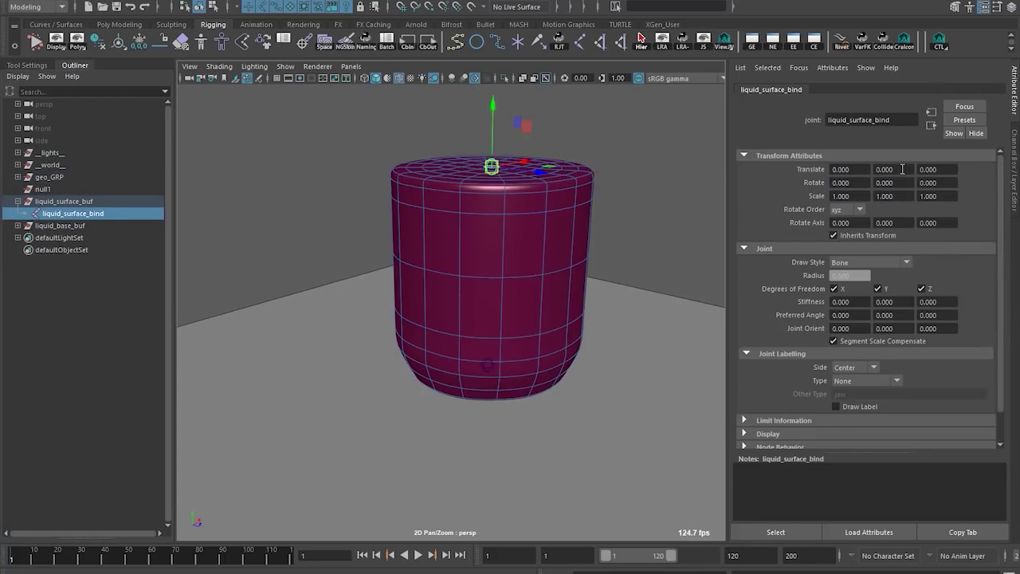
left_click_drag(492, 167, 348, 267)
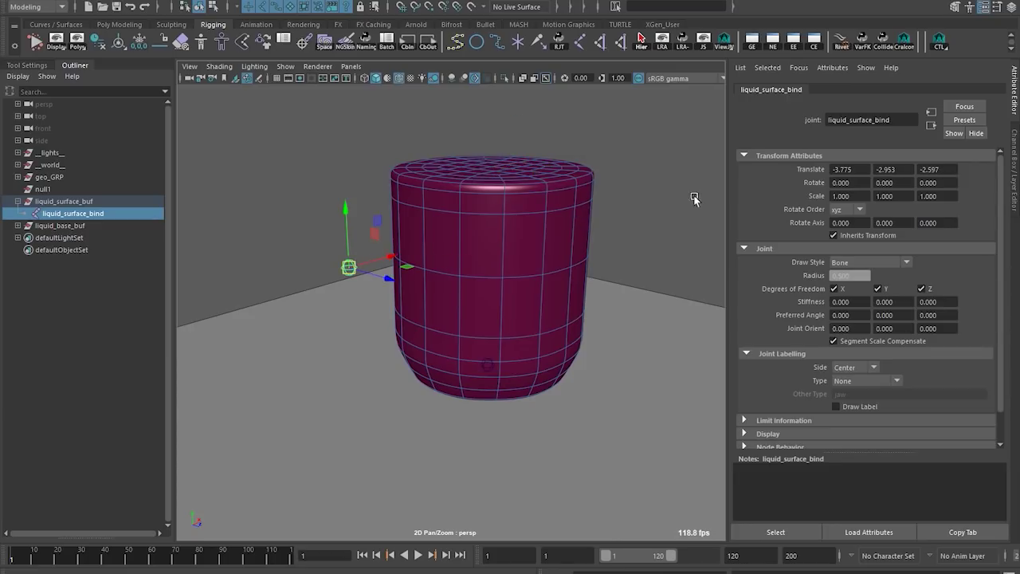
left_click(1016, 151)
left_click_drag(989, 99, 993, 119)
type("0")
key("Return")
left_click_drag(606, 160, 550, 250, "alt")
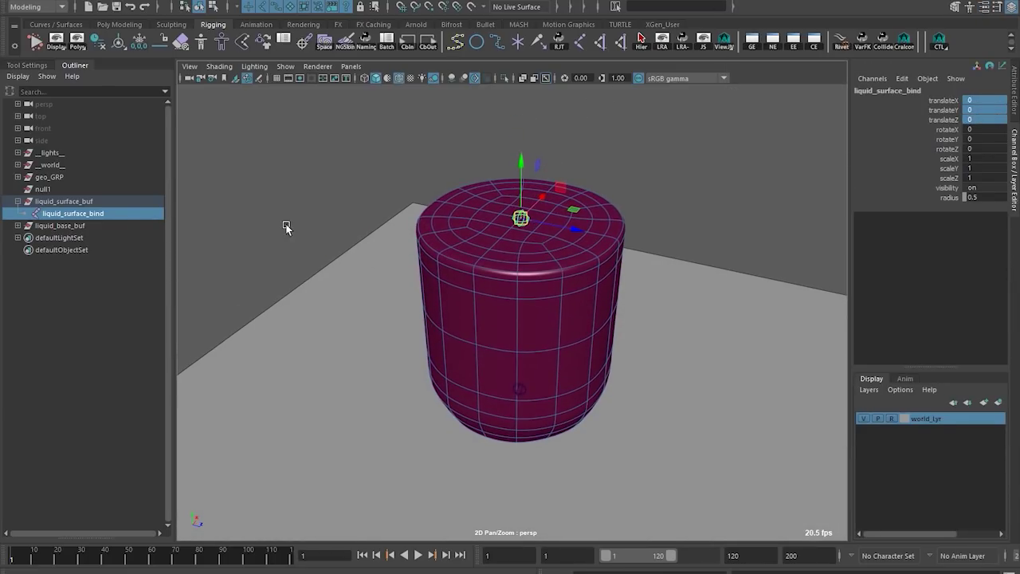
Step: Bind the liquid mesh to the liquid_surface_bind and liquid_base_bind joints with Bind Skin under the Rigging menu set
left_click(287, 228)
left_click_drag(287, 228, 380, 207, "alt")
middle_click_drag(502, 150, 478, 173, "alt")
left_click_drag(478, 173, 562, 231)
left_click_drag(540, 327, 597, 394, "shift")
key("ctrl+z")
left_click_drag(482, 355, 565, 388, "shift")
left_click(577, 287, "shift")
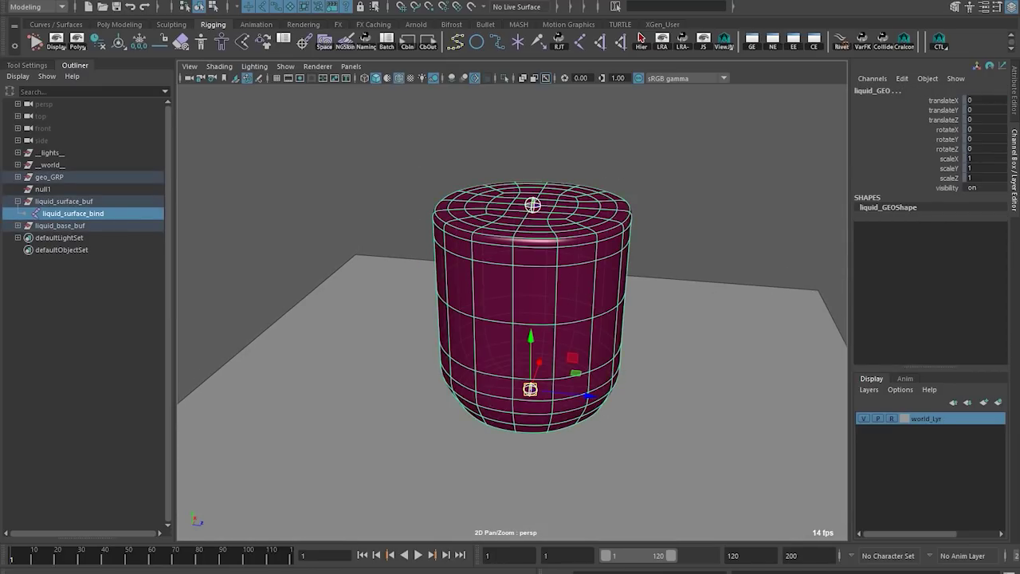
left_click(24, 8)
left_click(29, 32)
left_click(252, 1)
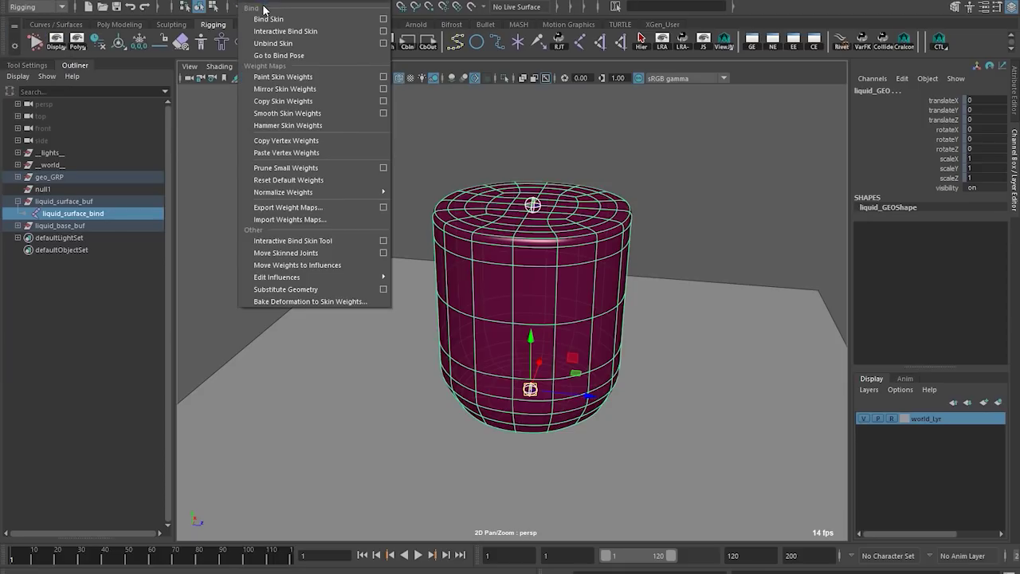
left_click(272, 20)
Step: Try moving the liquid_surface_bind joint to test how the skinned liquid mesh deforms
left_click_drag(622, 351, 507, 234, "alt")
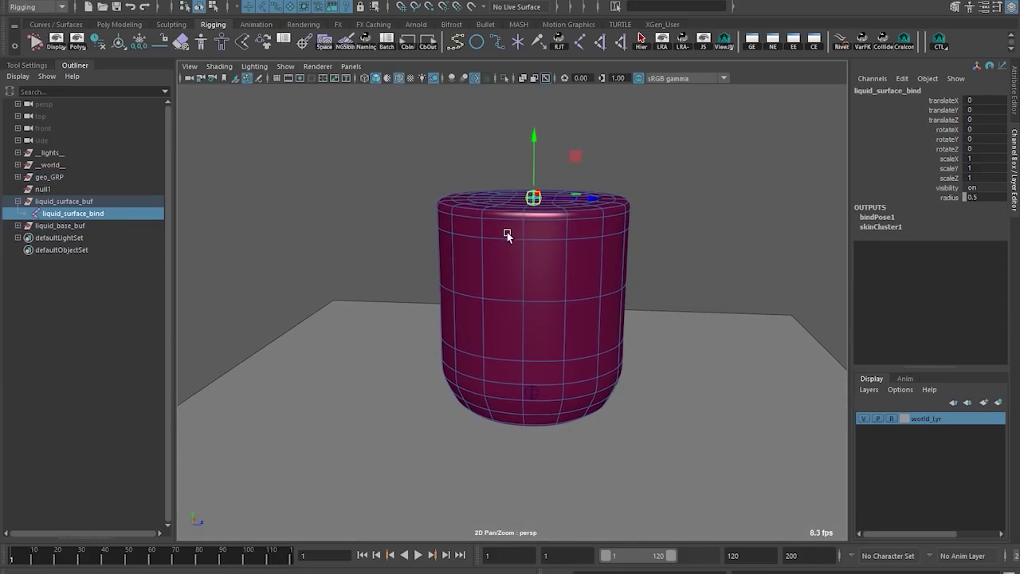
left_click_drag(534, 144, 544, 268)
middle_click_drag(484, 294, 467, 234, "alt")
left_click_drag(478, 279, 485, 239, "alt")
right_click_drag(485, 239, 462, 324, "alt")
left_click_drag(504, 206, 489, 223)
right_click_drag(489, 222, 402, 243, "alt")
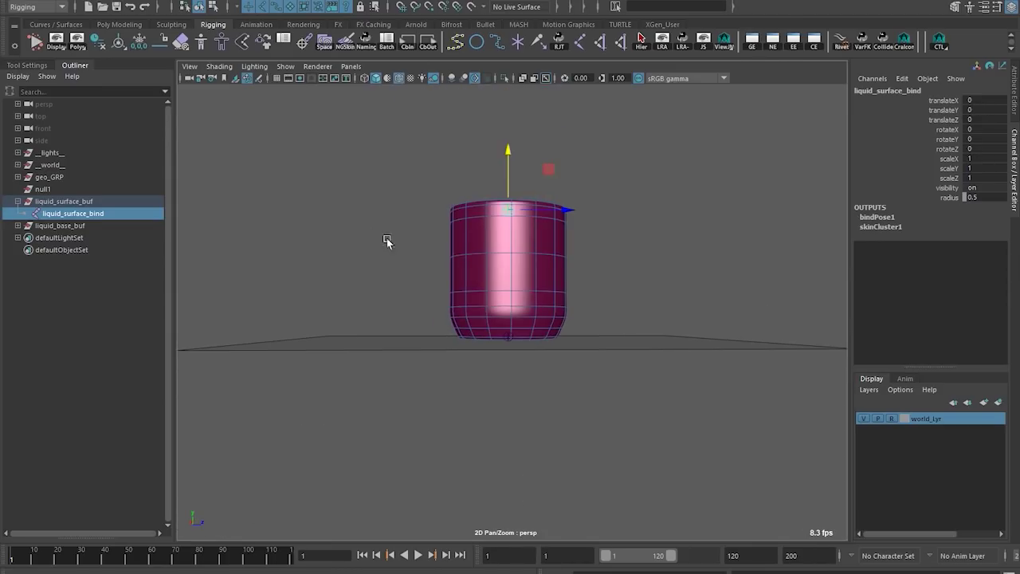
Step: Draw a polygon plane across the liquid mesh in the front view, slightly wider than the liquid
left_click_drag(368, 229, 373, 331)
key("space")
left_click_drag(387, 290, 394, 346)
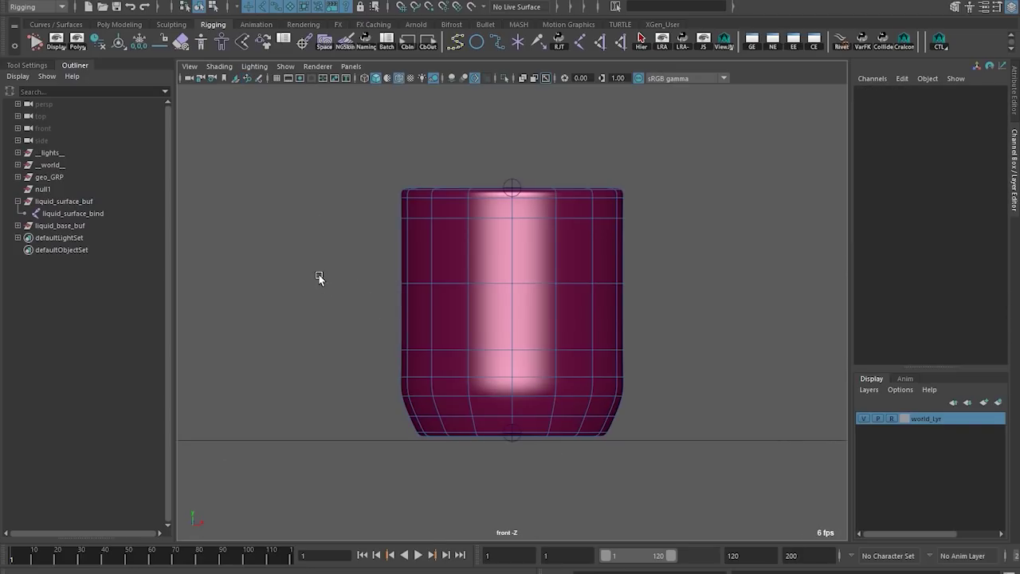
middle_click_drag(319, 274, 298, 251, "alt")
right_click_drag(301, 247, 253, 231, "shift")
mouse_move(323, 166)
left_mouse_down()
mouse_move(376, 188)
mouse_move(598, 370)
mouse_move(618, 414)
left_mouse_up()
left_click(720, 376)
Step: Bind the new plane to the liquid_surface_bind and liquid_base_bind joints with Bind Skin
key("space")
left_click_drag(686, 306, 627, 247)
left_click_drag(558, 195, 479, 175, "alt")
left_click_drag(455, 284, 542, 397)
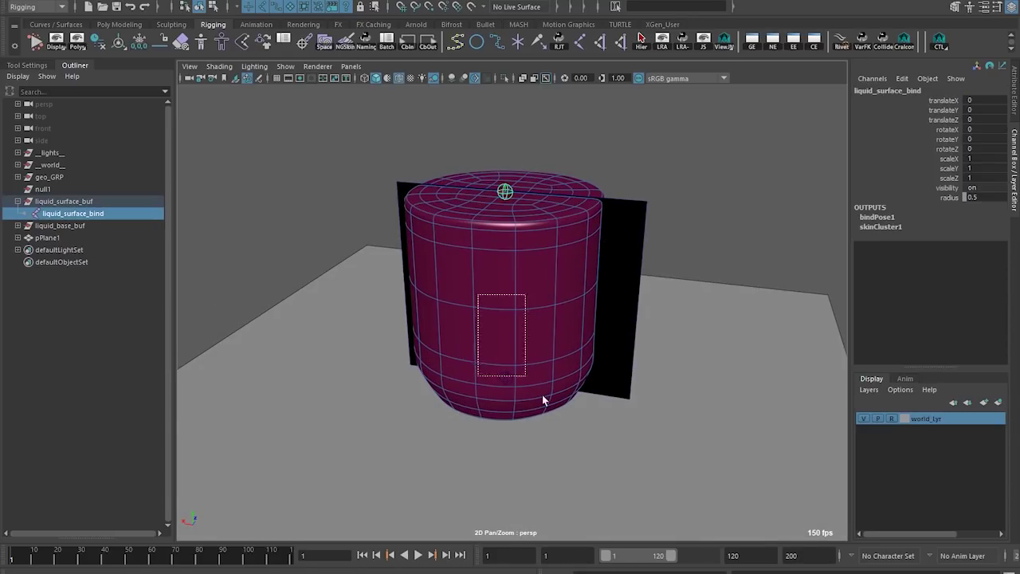
left_click(635, 287, "shift")
left_click_drag(617, 247, 398, 132, "alt")
left_click(253, 2)
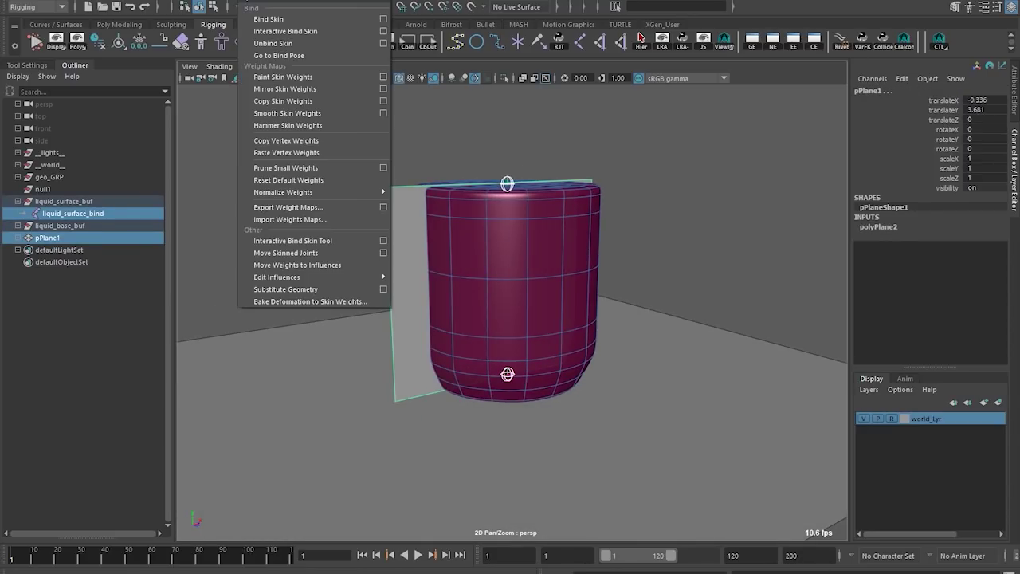
left_click(271, 19)
left_click_drag(766, 265, 592, 295, "alt")
Step: Try moving the liquid_surface_bind joint in the front view to compare the plane's deformation with the liquid's
key("space")
key("f")
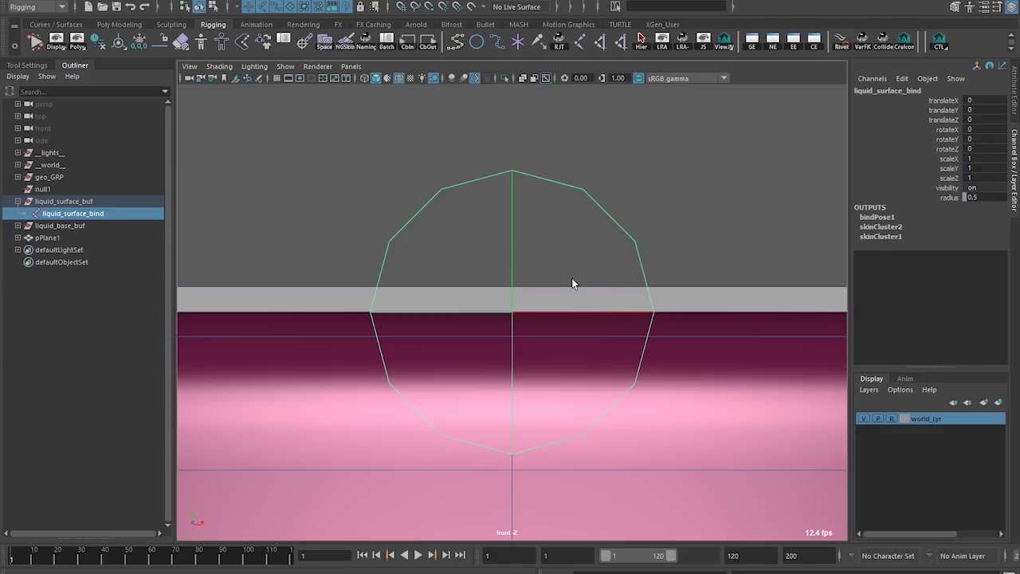
right_click_drag(593, 295, 545, 382, "alt")
middle_click_drag(501, 307, 476, 257, "alt")
right_click_drag(476, 257, 544, 266, "alt")
key("w")
middle_click_drag(523, 227, 528, 218, "alt")
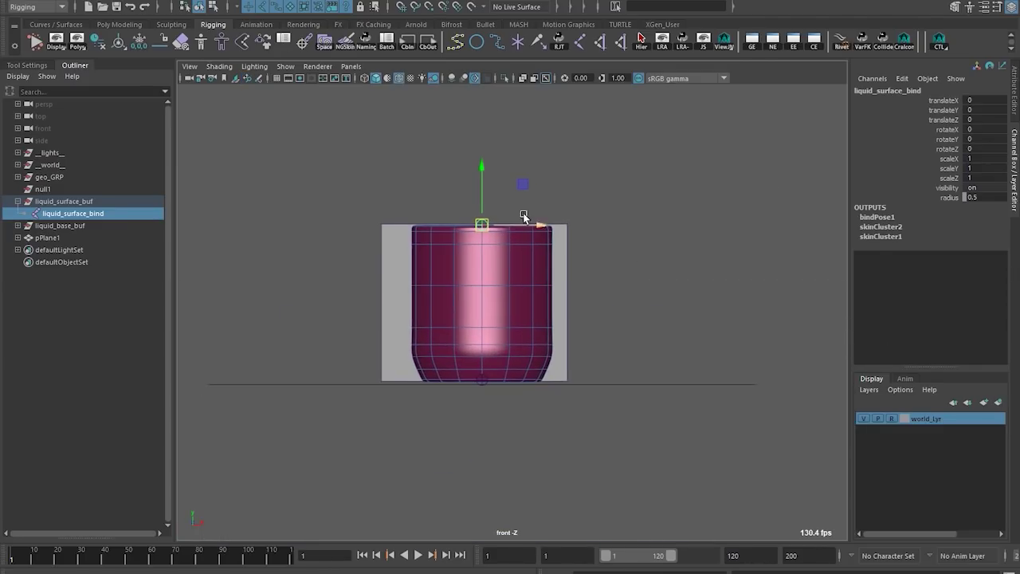
middle_click_drag(482, 176, 527, 213)
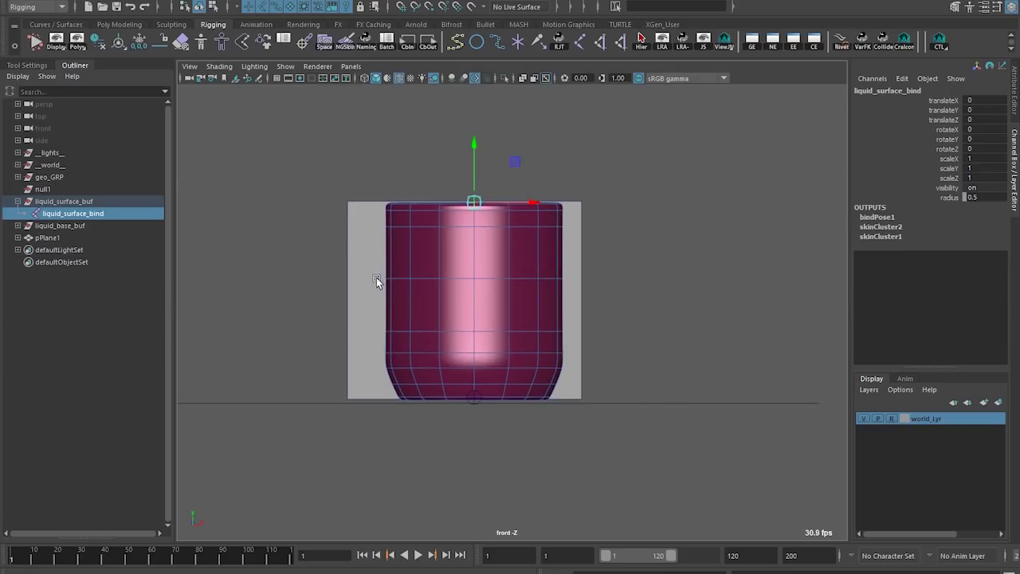
Step: Examine the plane's skin weights for the surface and base joints with the Paint Skin Weights Tool
middle_click_drag(376, 281, 410, 286, "alt")
left_click(407, 287)
mouse_move(407, 287)
right_mouse_down()
mouse_move(331, 227)
mouse_move(486, 311)
right_mouse_up()
middle_click_drag(451, 273, 443, 248, "alt")
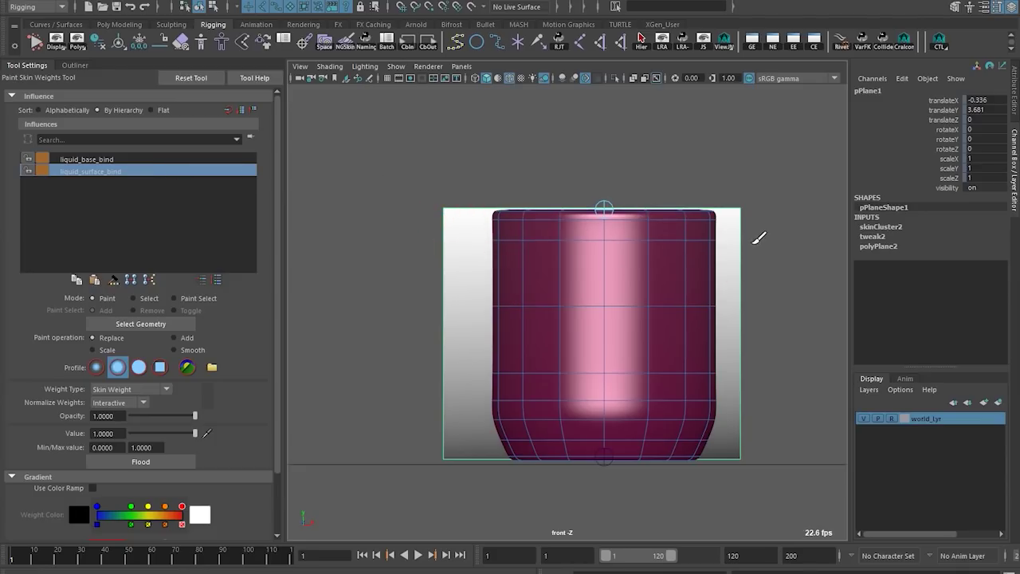
left_click(126, 161)
middle_click_drag(394, 352, 377, 295, "alt")
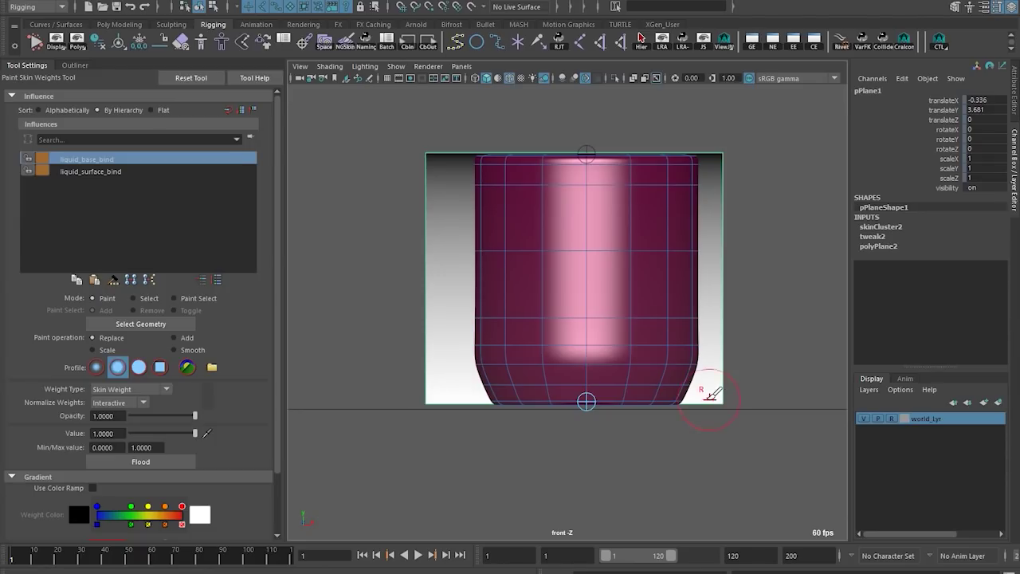
key("q")
Step: Try moving the liquid's joints in the front view to test the plane's deformation, undoing each move
left_click(797, 433)
mouse_move(563, 380)
left_mouse_down()
mouse_move(618, 426)
mouse_move(584, 281)
mouse_move(604, 288)
mouse_move(596, 315)
left_mouse_up()
key("w")
key("z")
left_click_drag(539, 121, 648, 189)
left_click_drag(587, 114, 628, 433)
key("ctrl+z")
left_click_drag(597, 377, 582, 237)
left_click_drag(575, 310, 590, 391)
key("ctrl+z")
Step: Move the vertices on the plane's left edge inward, closer to the side of the liquid mesh
left_click(766, 239)
left_click(723, 242)
key("F9")
left_click_drag(376, 110, 444, 451)
left_click_drag(478, 278, 516, 278)
key("q")
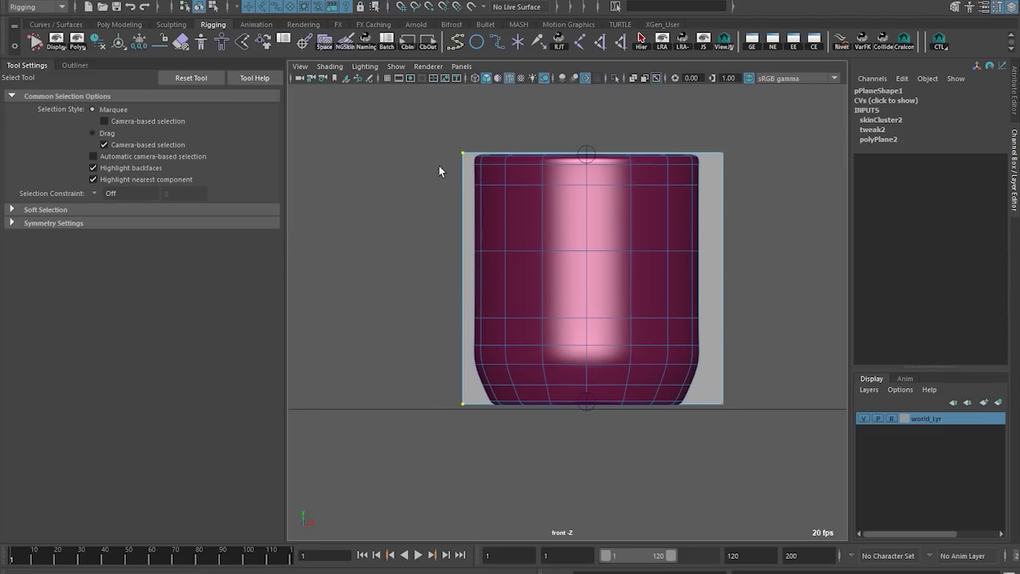
key("F8")
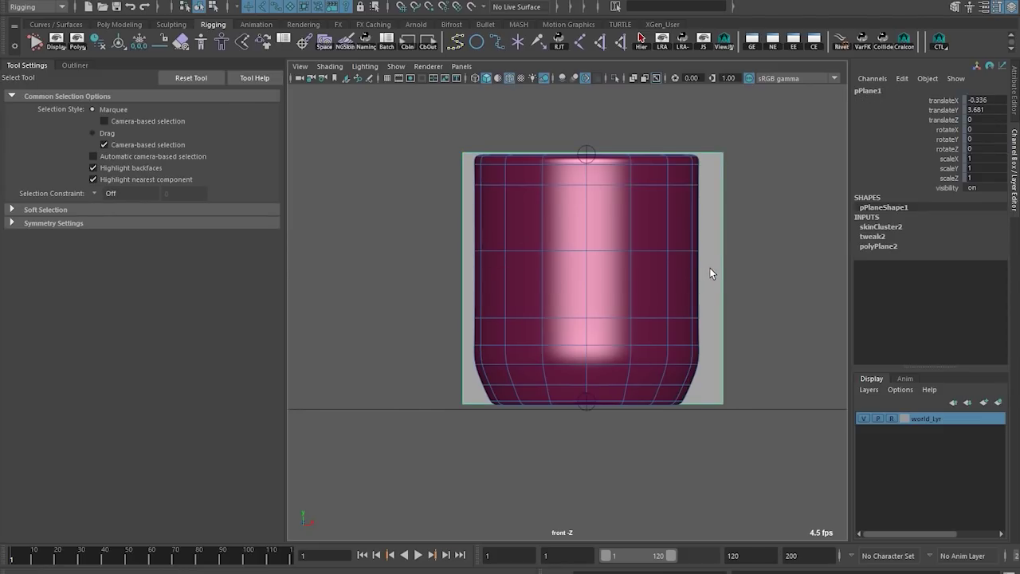
Step: Select the liquid mesh together with the plane, and the surface and base joints in turn, in the perspective view
left_click(677, 262)
key("space")
left_click_drag(708, 266, 638, 279)
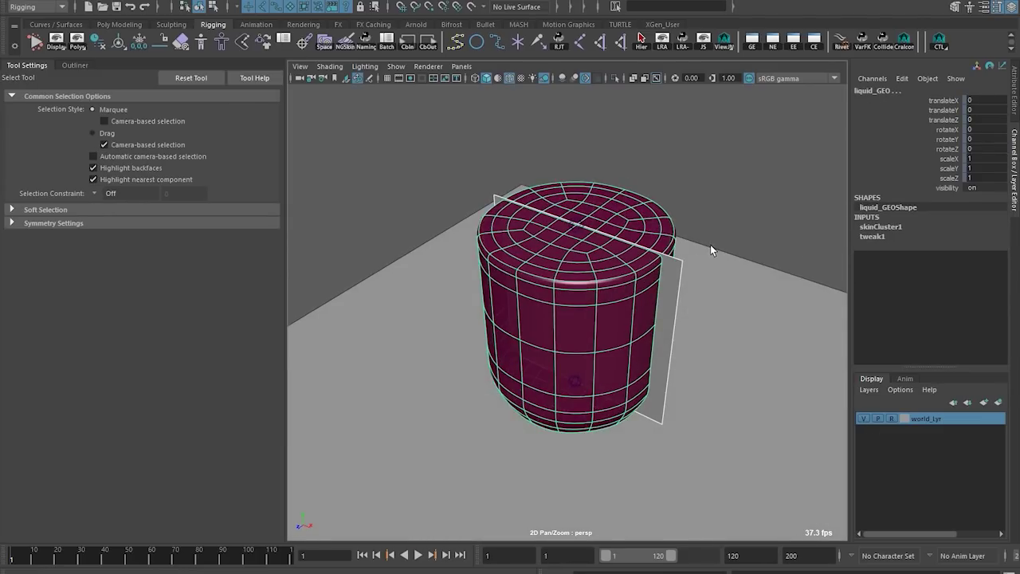
left_click(710, 246)
left_click_drag(633, 244, 617, 252, "alt")
left_click(577, 225)
left_click(574, 383)
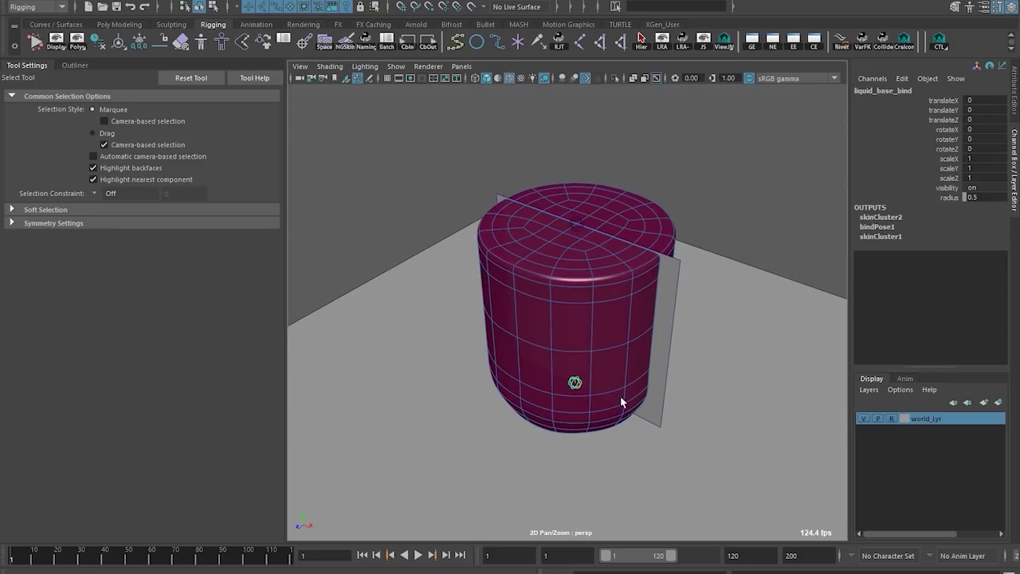
Step: Copy the skin weights from the plane to the liquid mesh
left_click(635, 302)
left_click(590, 306)
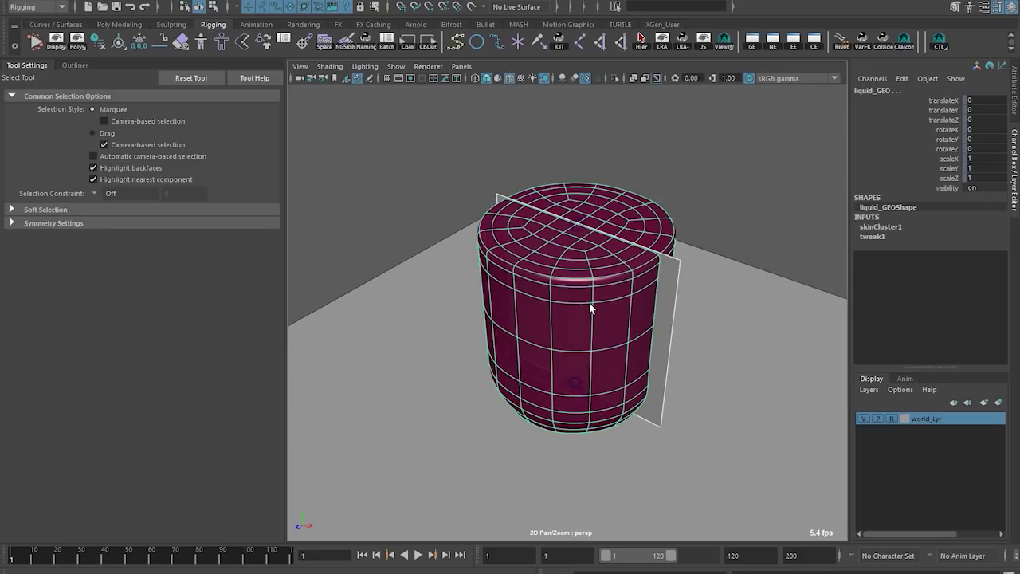
left_click(676, 258)
left_click(557, 264, "shift")
left_click(256, 1)
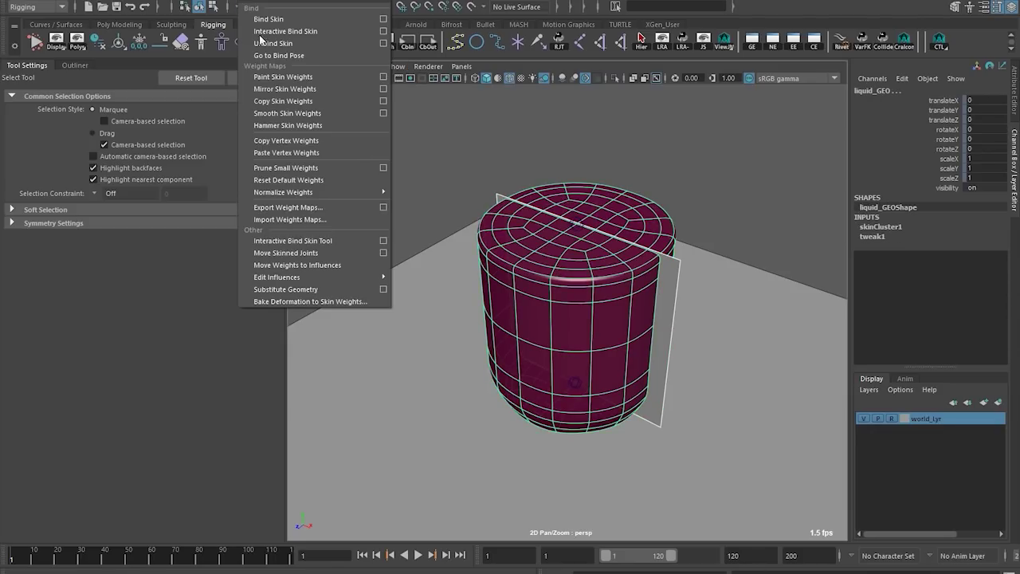
left_click(283, 103)
Step: Try moving the surface joint down and up in the front view to test the liquid's copied weights, undoing the moves
left_click_drag(494, 351, 581, 276, "alt")
left_click(607, 192)
left_click_drag(536, 200, 546, 174, "alt")
left_click_drag(549, 233, 597, 305)
key("w")
key("space")
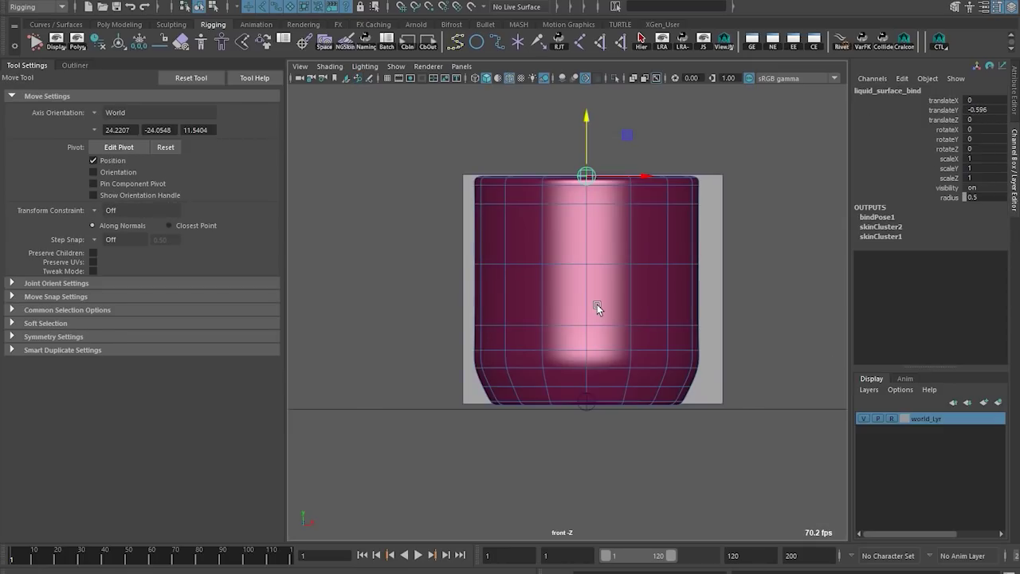
left_click_drag(589, 138, 565, 65)
key("ctrl+z")
key("ctrl+z")
middle_click_drag(657, 322, 624, 268, "alt")
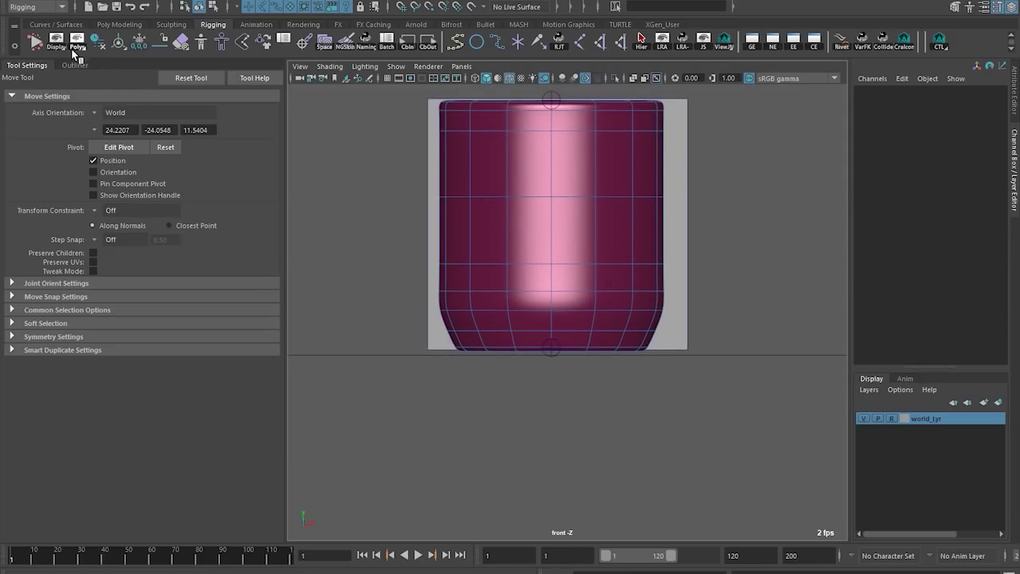
Step: Unhide jar_GEO inside geo_GRP so the liquid can be compared with the jar in the front view
left_click(86, 65)
left_click(18, 177)
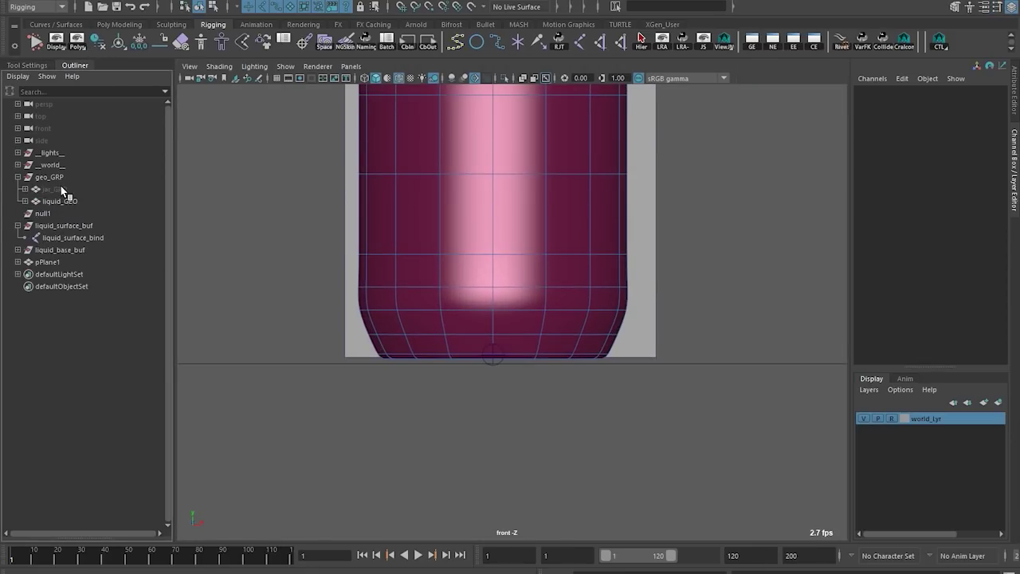
left_click(63, 190)
key("shift+h")
left_click(287, 283)
scroll(423, 326, "down", 3)
middle_click_drag(424, 326, 441, 404, "alt")
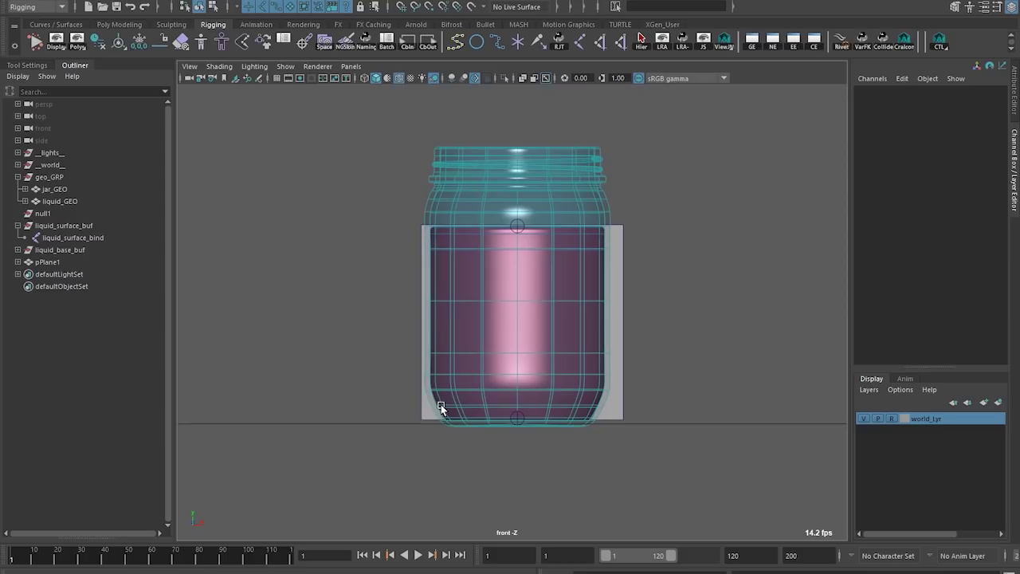
Step: Try lowering the surface joint to about -5.13 in Y to check the liquid against the jar's curved base, undoing the move
left_click(517, 209)
left_click_drag(520, 177, 536, 313)
scroll(422, 296, "up", 5)
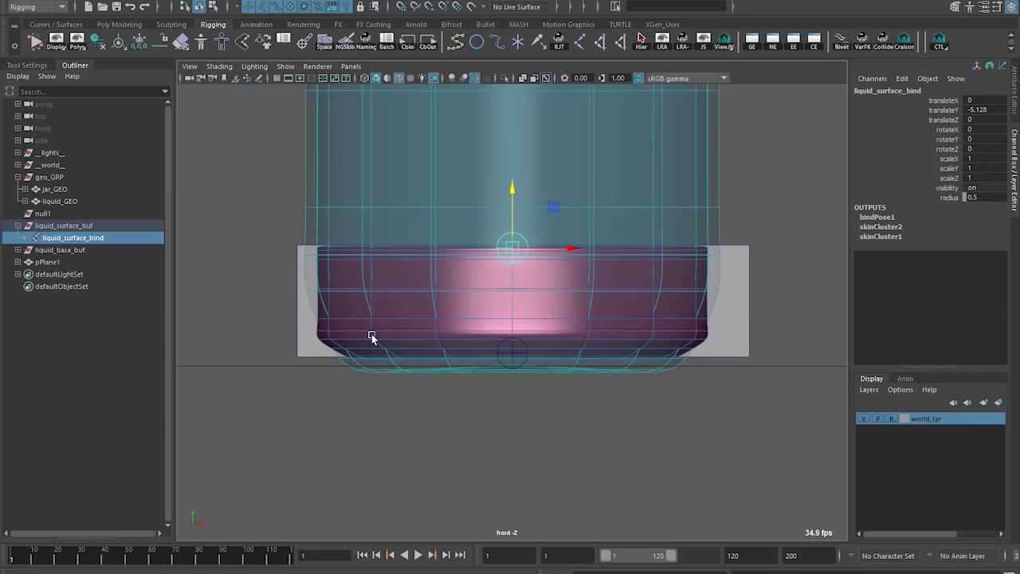
middle_click_drag(428, 325, 455, 389, "alt")
key("ctrl+z")
scroll(524, 239, "down", 5)
key("ctrl+z")
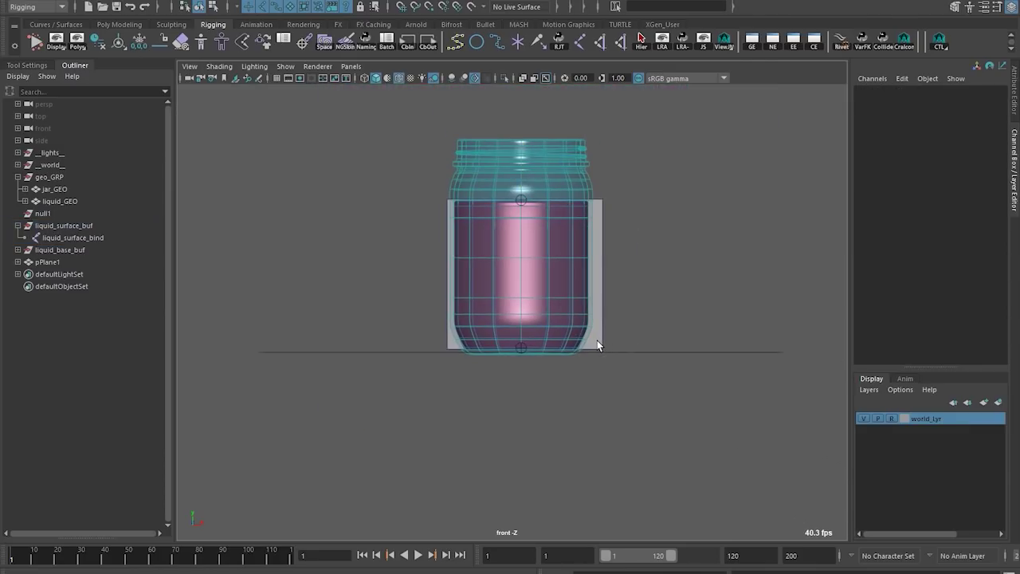
Step: Raise the plane's bottom vertices to the height where the liquid's sides start curving inward, and reselect the plane as an object
left_click(452, 347)
left_click_drag(454, 363, 457, 359)
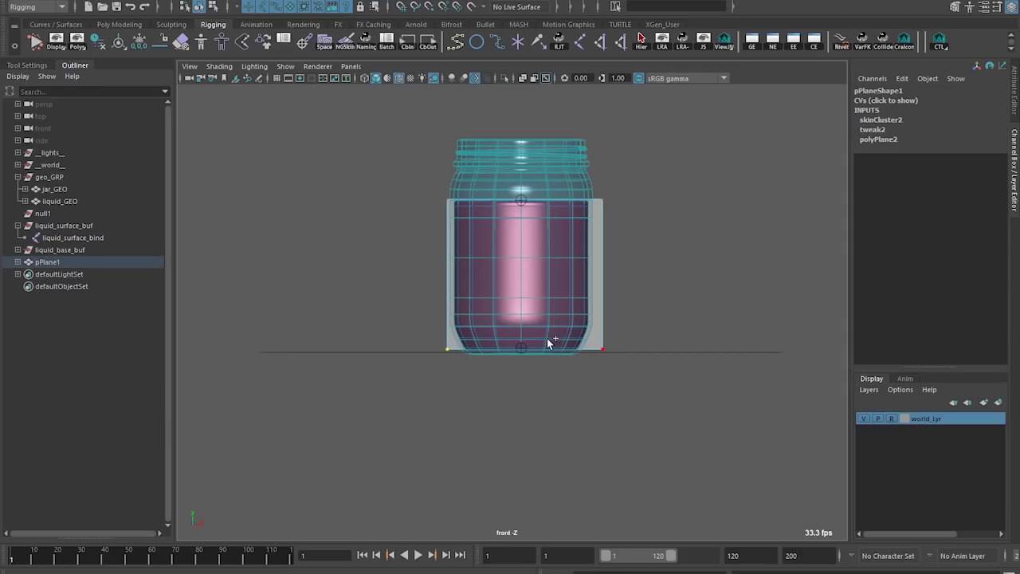
scroll(663, 375, "up", 3)
mouse_move(531, 310)
left_mouse_down()
mouse_move(528, 273)
mouse_move(537, 293)
left_mouse_up()
key("q")
key("F8")
left_click(674, 302)
scroll(693, 301, "up", 2)
left_click(616, 266)
scroll(621, 287, "down", 2)
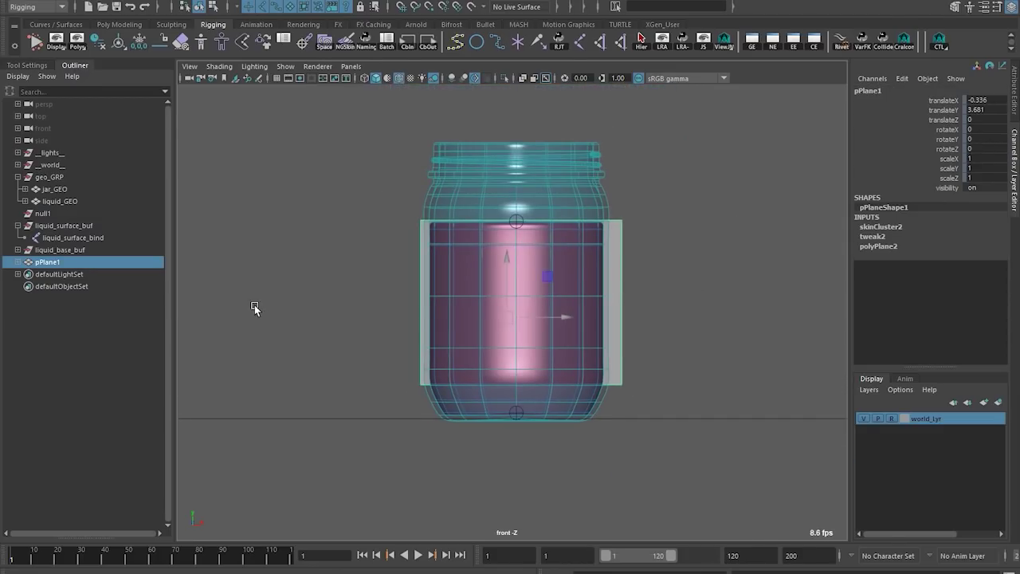
Step: Copy the reshaped plane's skin weights onto liquid_GEO again, selecting the plane before the liquid in the perspective view
key("space")
left_click_drag(382, 408, 550, 226)
left_click(512, 204, "shift")
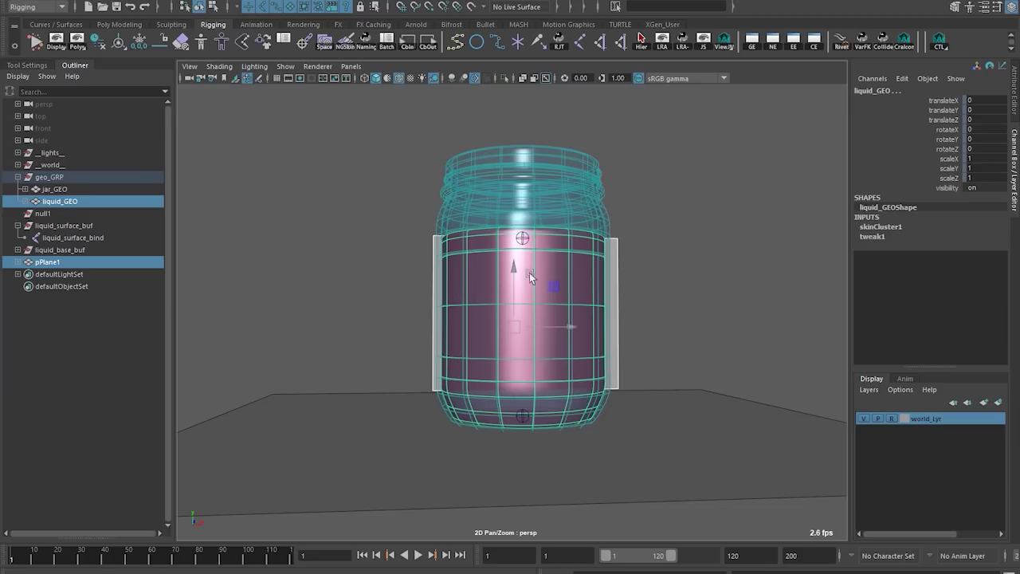
left_click(252, 2)
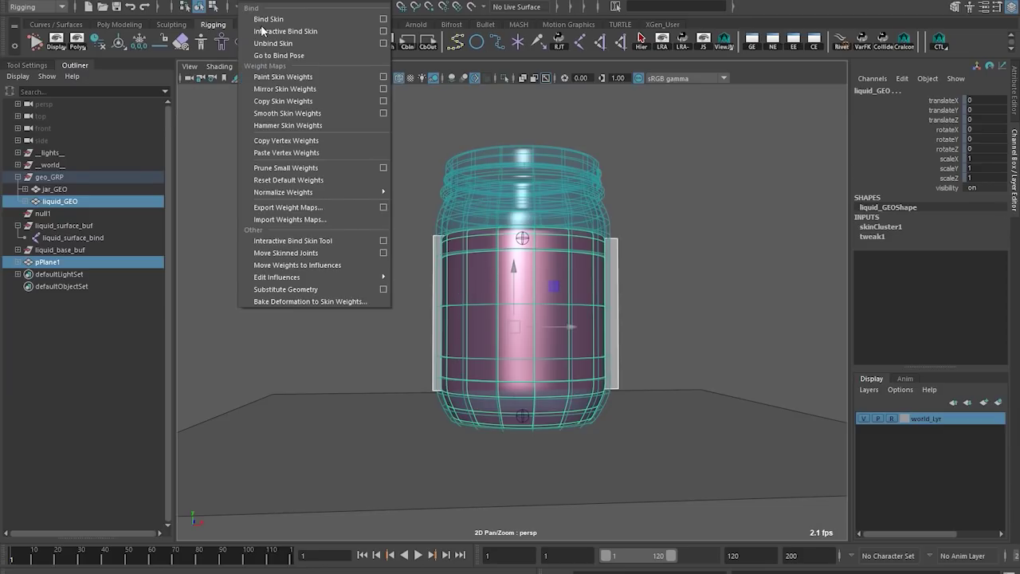
left_click(284, 101)
Step: Hide the plane used as the source of the skin weights
left_click_drag(523, 239, 545, 296, "alt")
left_click(616, 264)
key("h")
Step: Lower the surface joint to about -5.77 in Y in the front view and raise it to about 0.48 to test the liquid
key("space")
left_click_drag(518, 173, 518, 335)
scroll(528, 363, "up", 3)
middle_click_drag(559, 450, 543, 285, "alt")
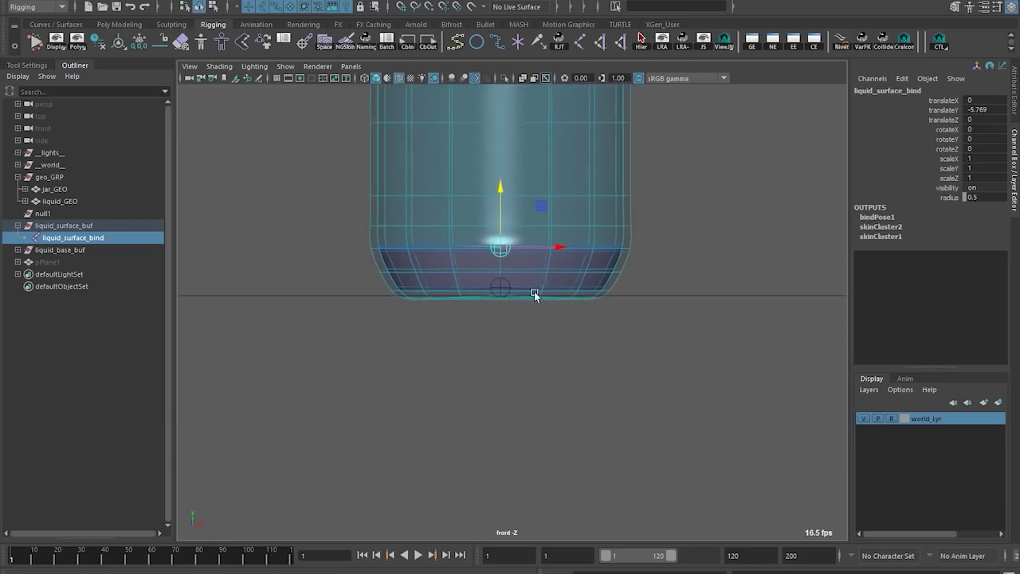
scroll(510, 289, "up", 4)
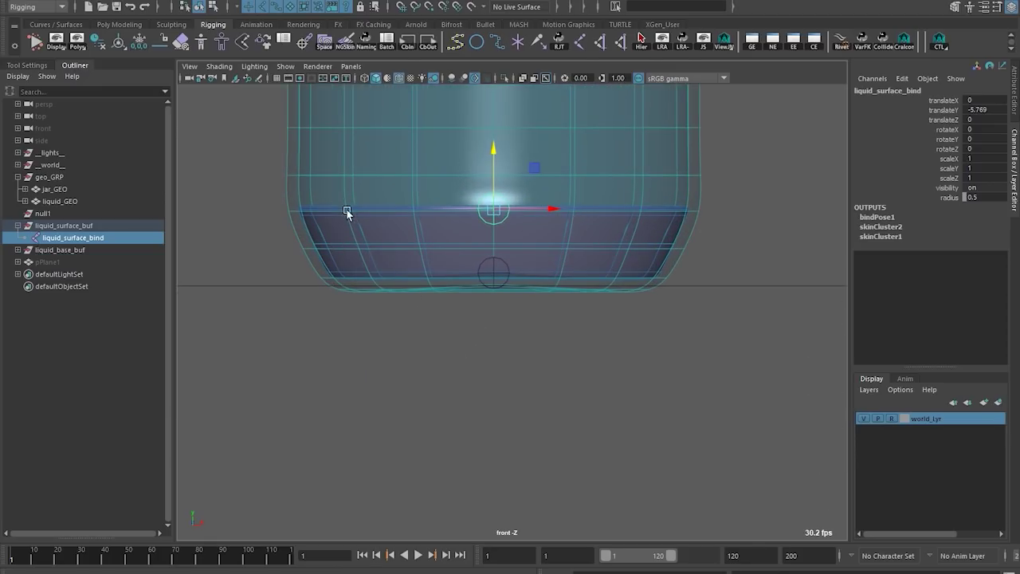
middle_click_drag(471, 244, 487, 282, "alt")
left_click_drag(509, 207, 493, 100)
key("ctrl+z")
scroll(509, 67, "down", 6)
middle_click_drag(507, 222, 531, 217, "alt")
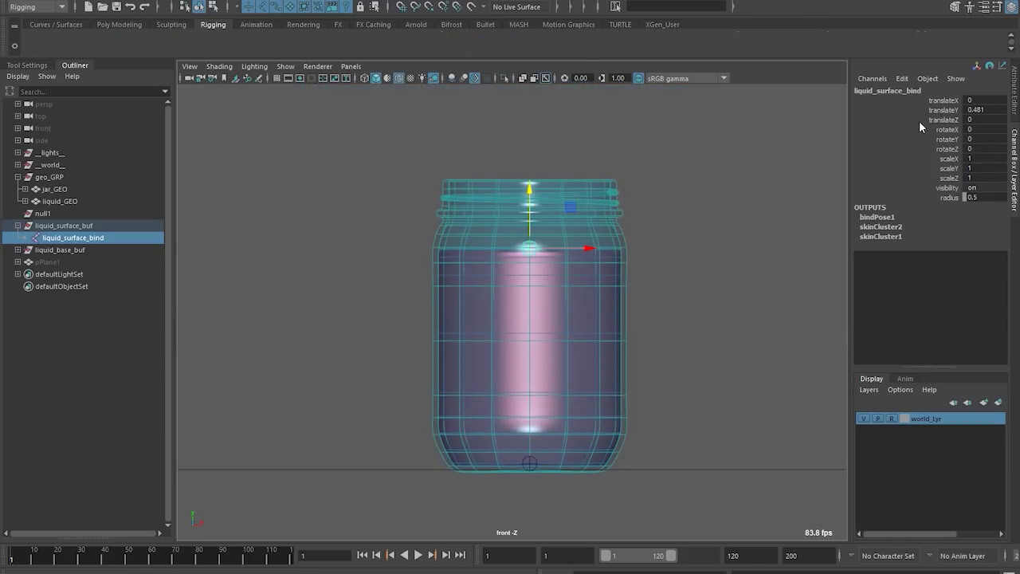
Step: Set the liquid_surface_bind joint's translateY to 0 and switch to the perspective view of the jar
left_click(982, 109)
type("0")
key("Return")
scroll(593, 207, "up", 3)
left_click(544, 172)
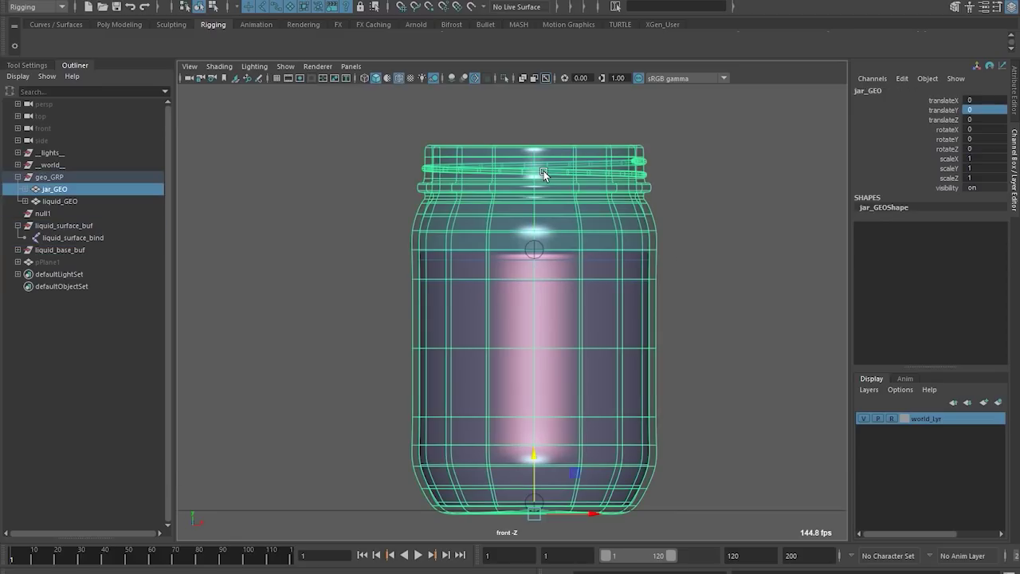
key("space")
left_click_drag(541, 298, 555, 270)
middle_click_drag(526, 244, 524, 232, "alt")
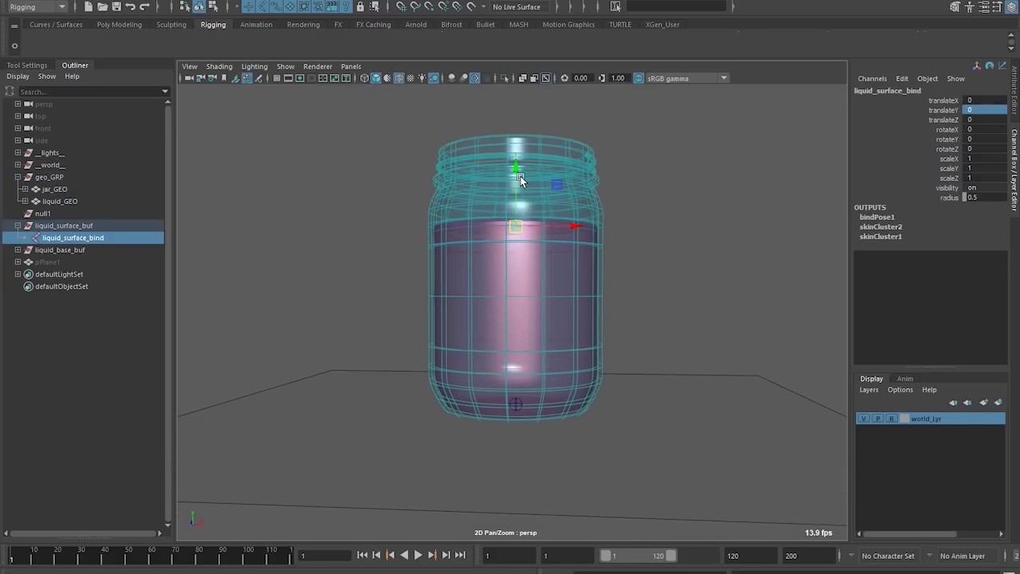
Step: Try moving the liquid_surface_bind joint to see how the liquid deforms, and undo the changes
left_click_drag(512, 175, 684, 317)
key("e")
key("ctrl+z")
key("ctrl+z")
key("ctrl+z")
left_click(624, 307)
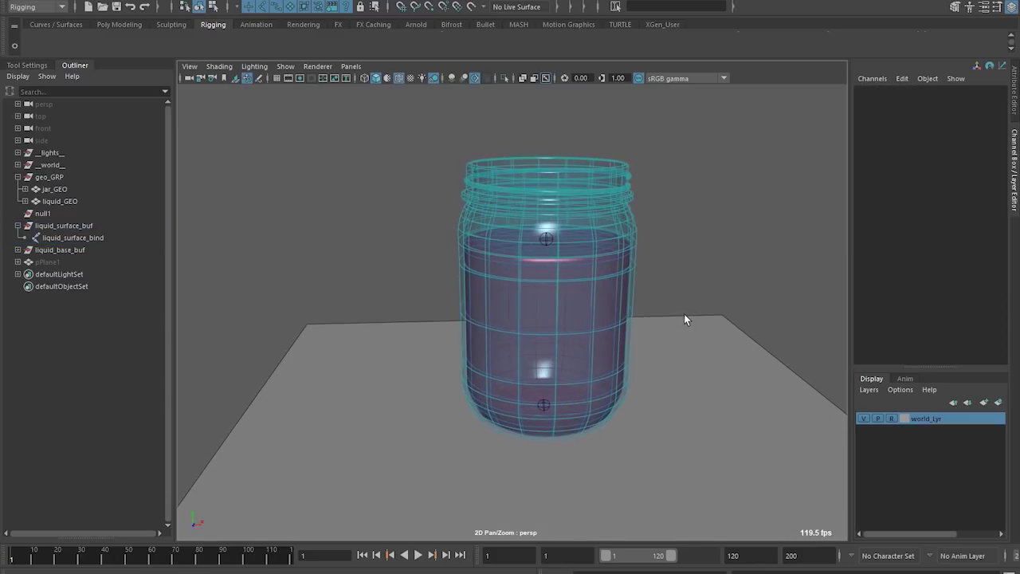
Step: Try tilting the liquid surface by rotating the liquid_surface_bind joint, and undo the rotation
left_click_drag(532, 232, 566, 253)
scroll(572, 232, "up", 4)
middle_click_drag(573, 231, 554, 299, "alt")
key("e")
left_click_drag(561, 243, 606, 267)
key("ctrl+z")
middle_click_drag(602, 253, 621, 241, "alt")
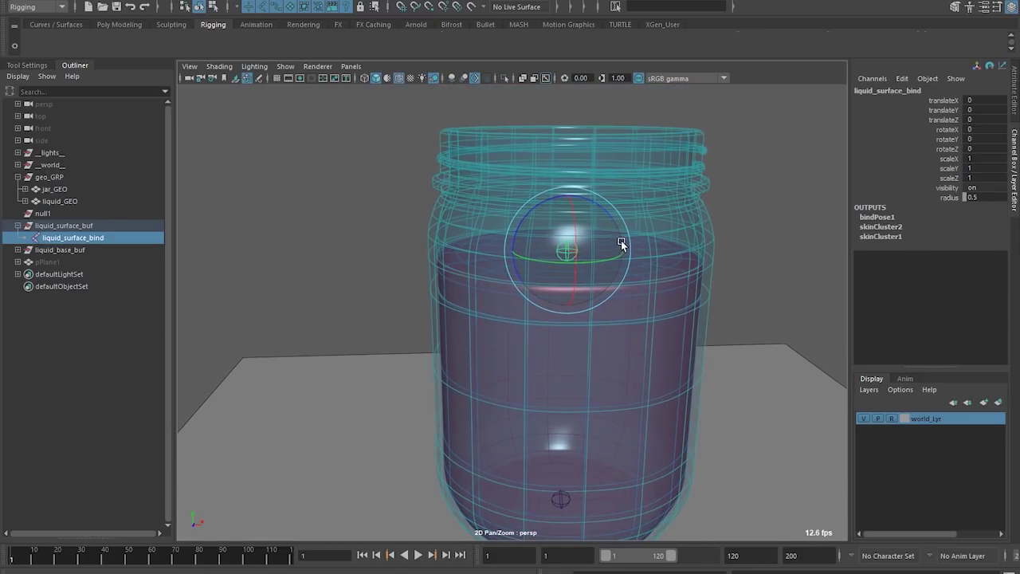
Step: Examine the transform and joint attributes of liquid_surface_bind in the Attribute Editor
middle_click_drag(769, 198, 708, 155, "alt")
left_click_drag(707, 154, 681, 177, "alt")
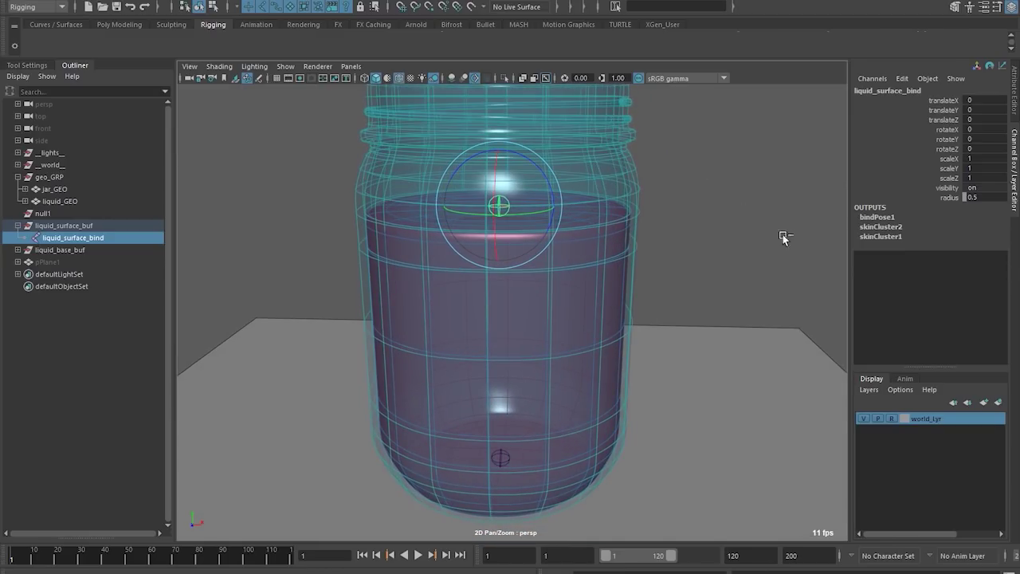
key("ctrl+a")
left_click_drag(945, 221, 886, 236, "ctrl")
key("ctrl+z")
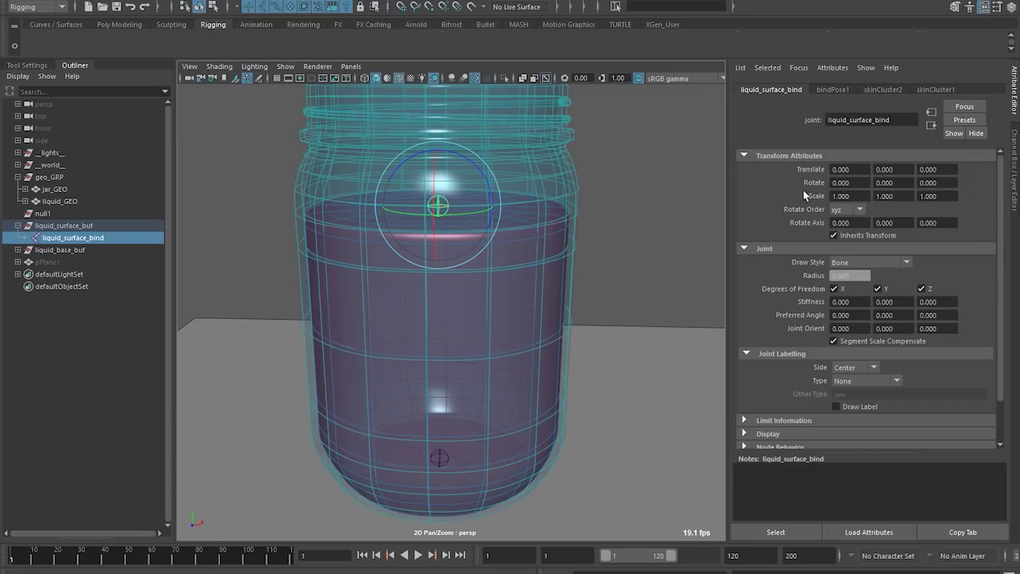
scroll(579, 240, "up", 5)
left_click_drag(587, 173, 468, 241)
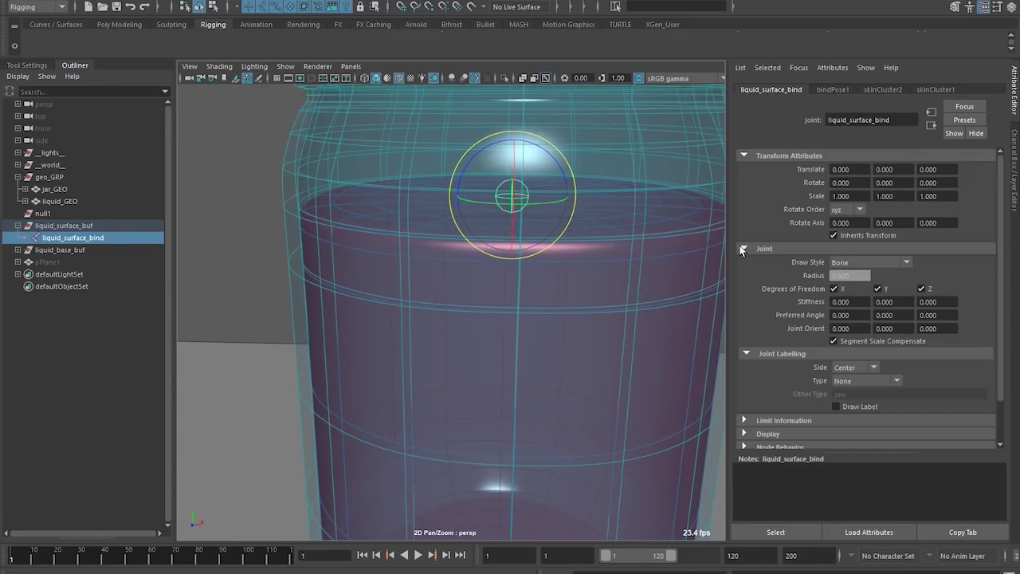
scroll(876, 353, "down", 1)
middle_click_drag(521, 289, 490, 289, "alt")
Step: Examine the full attribute list of liquid_surface_bind in the Node Editor, and minimize the editor
key("n")
left_click(580, 102)
key("3")
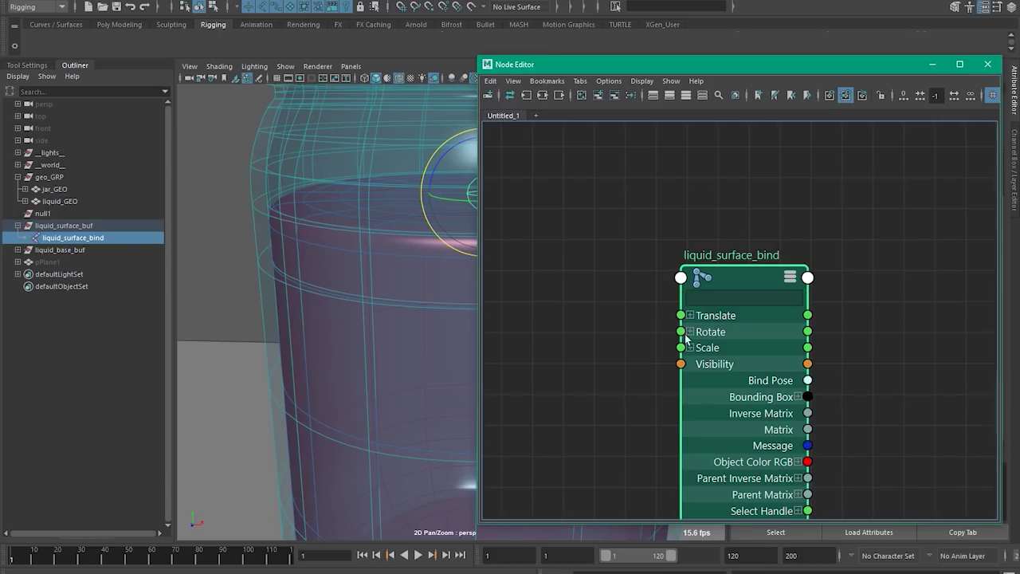
key("f")
middle_click_drag(612, 311, 632, 285, "alt")
middle_click_drag(777, 272, 784, 287, "alt")
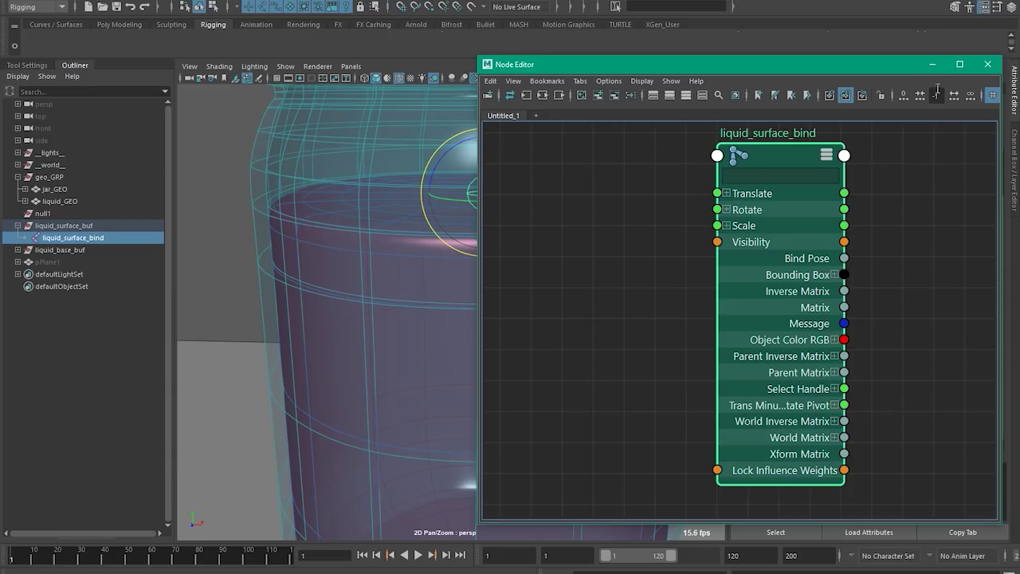
left_click(934, 65)
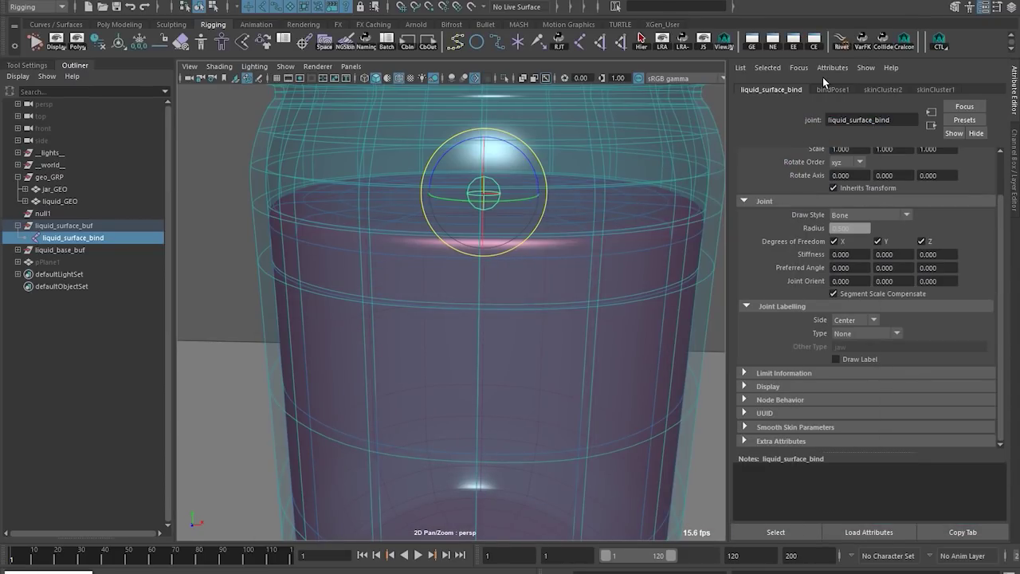
Step: Make the hidden Shear XY, Shear XZ and Shear YZ channels of liquid_surface_bind keyable with Channel Control
left_click(1015, 153)
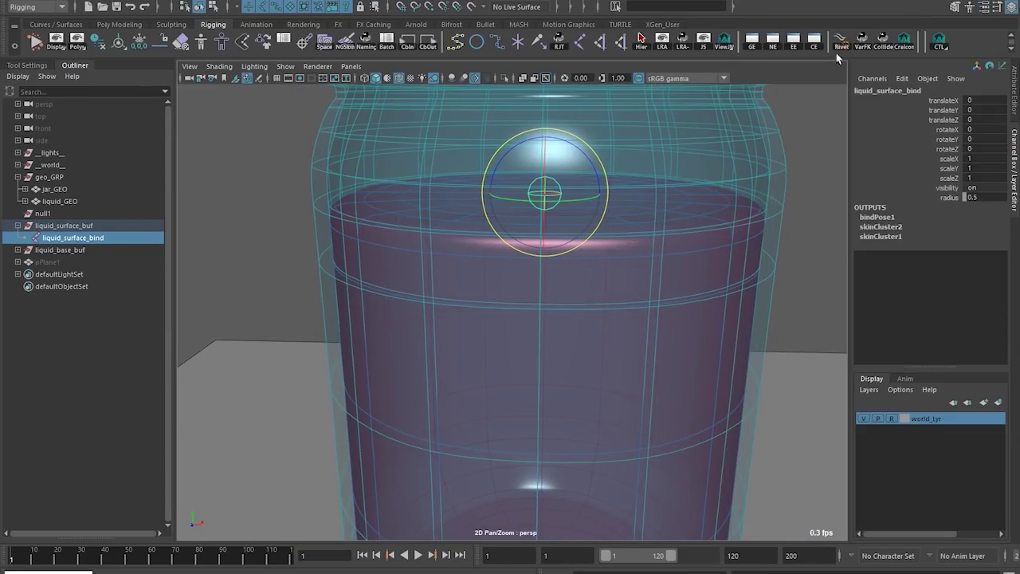
left_click(905, 83)
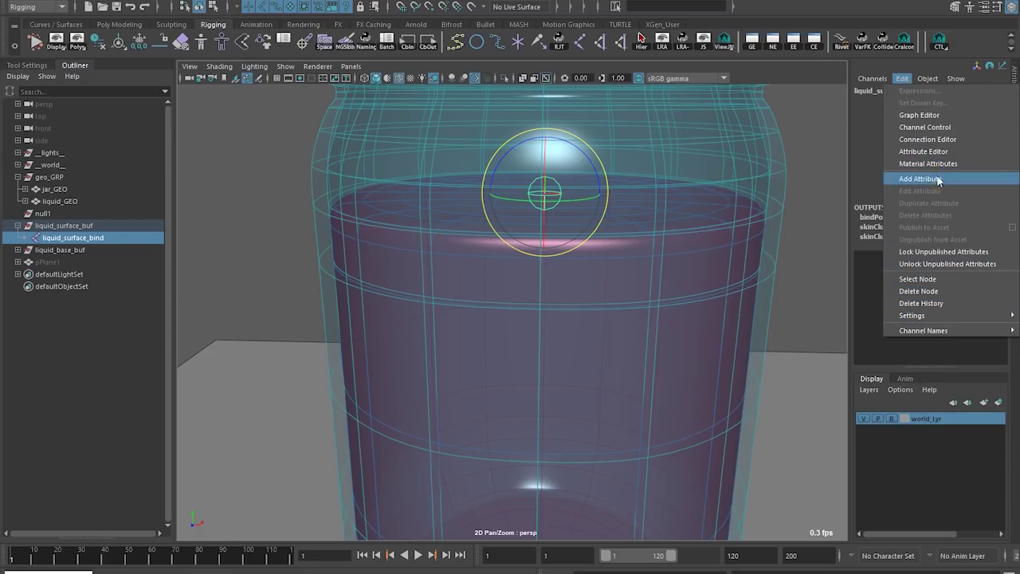
left_click(921, 128)
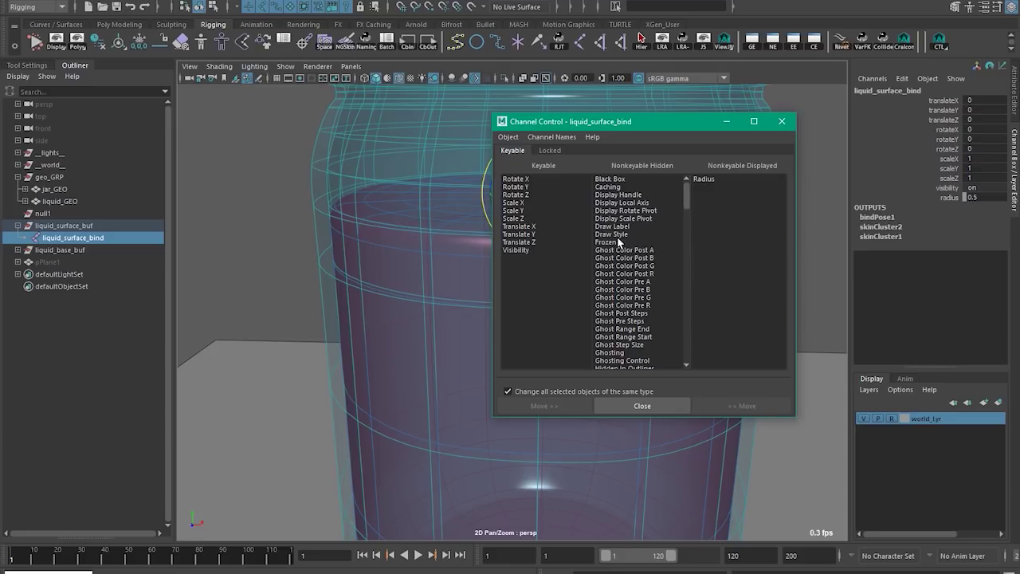
scroll(596, 241, "down", 15)
scroll(644, 296, "down", 6)
left_click_drag(610, 273, 610, 290)
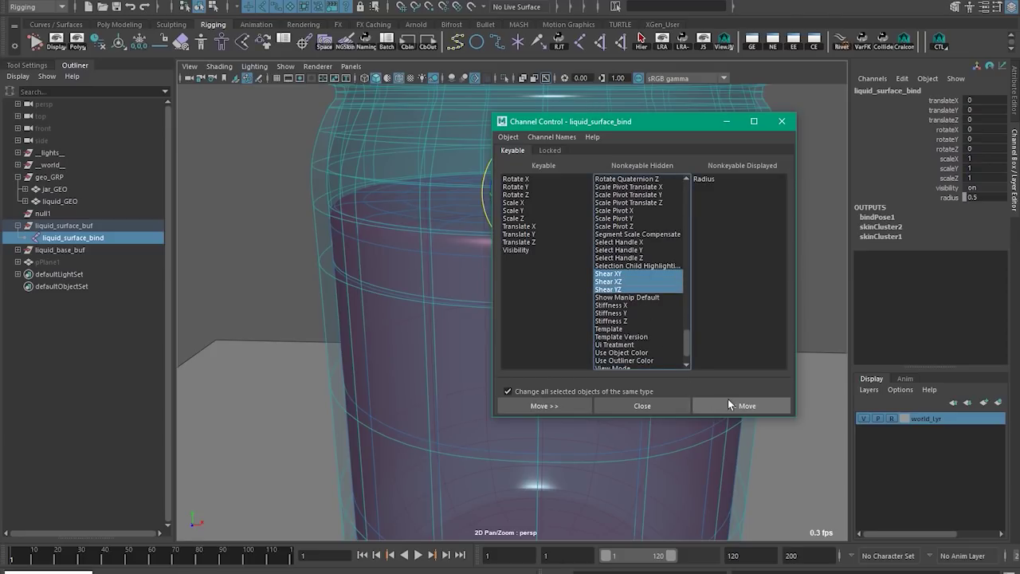
left_click(727, 404)
left_click_drag(924, 197, 938, 217)
left_click(655, 405)
Step: Test tilting the liquid surface with shearYZ at about -0.215, and reset the shear to 0
middle_click_drag(642, 430, 676, 248, "alt")
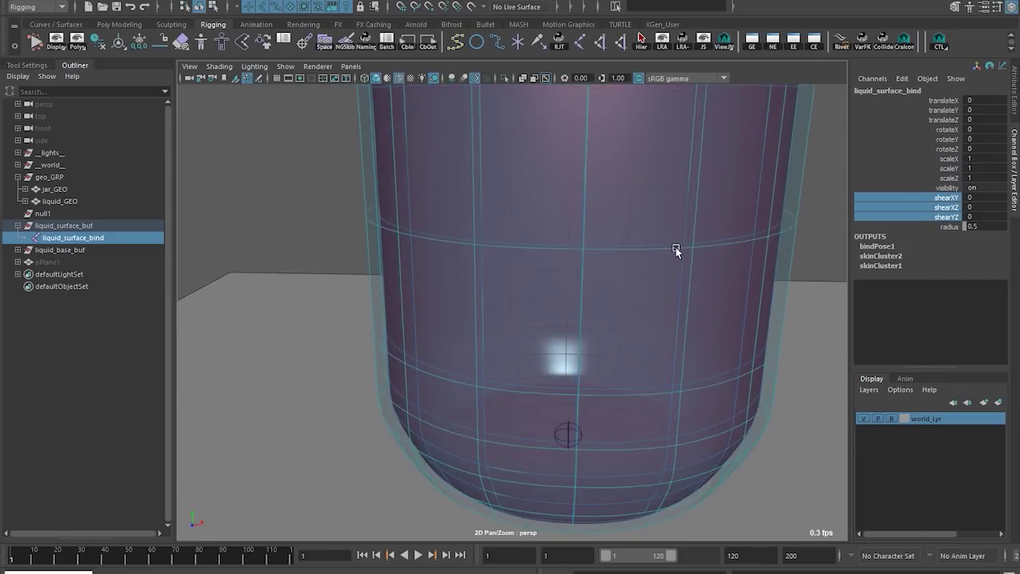
scroll(676, 248, "down", 4)
middle_click_drag(766, 225, 743, 355, "alt")
left_click(934, 217)
middle_click_drag(718, 302, 481, 328, "alt")
left_click_drag(481, 328, 676, 319, "alt")
middle_click_drag(676, 318, 733, 523)
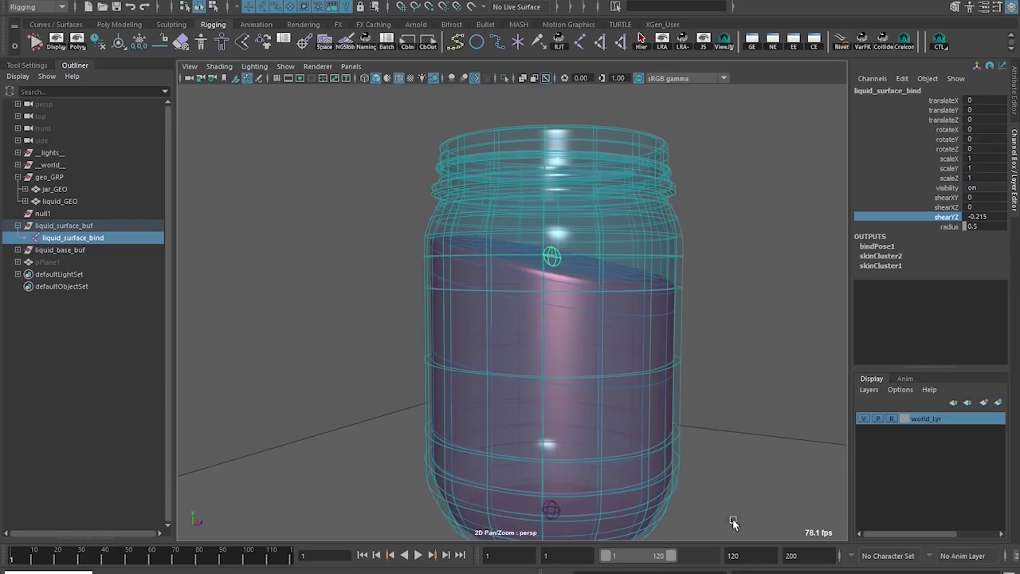
left_click(991, 210)
left_click(994, 215)
type("0")
key("Return")
left_click(430, 221)
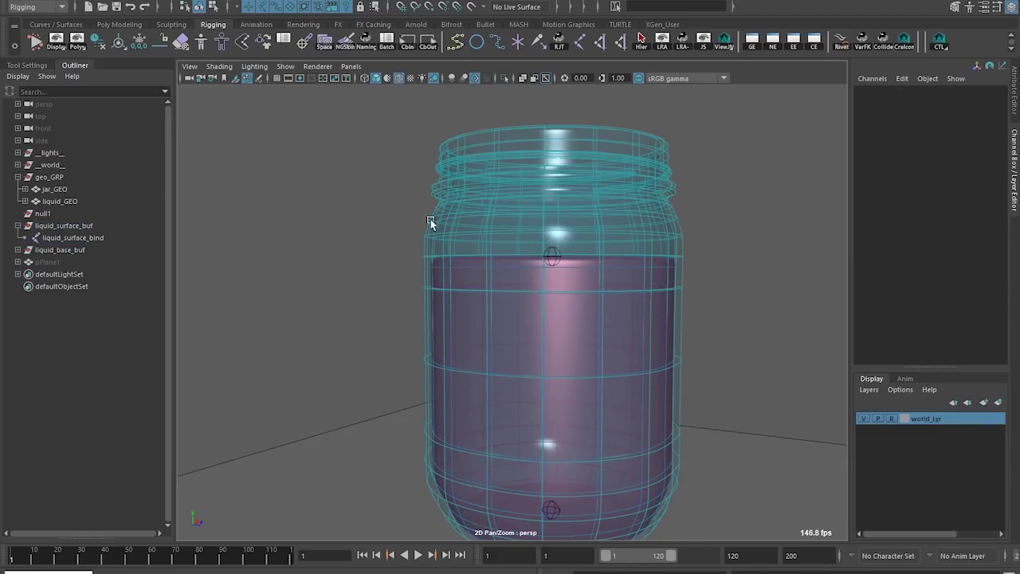
Step: Create a NURBS circle at the base of the jar and scale it uniformly to about 4.214
key("z")
key("w")
left_click_drag(664, 279, 567, 271, "alt")
left_click(702, 223)
left_click_drag(701, 223, 566, 71, "alt")
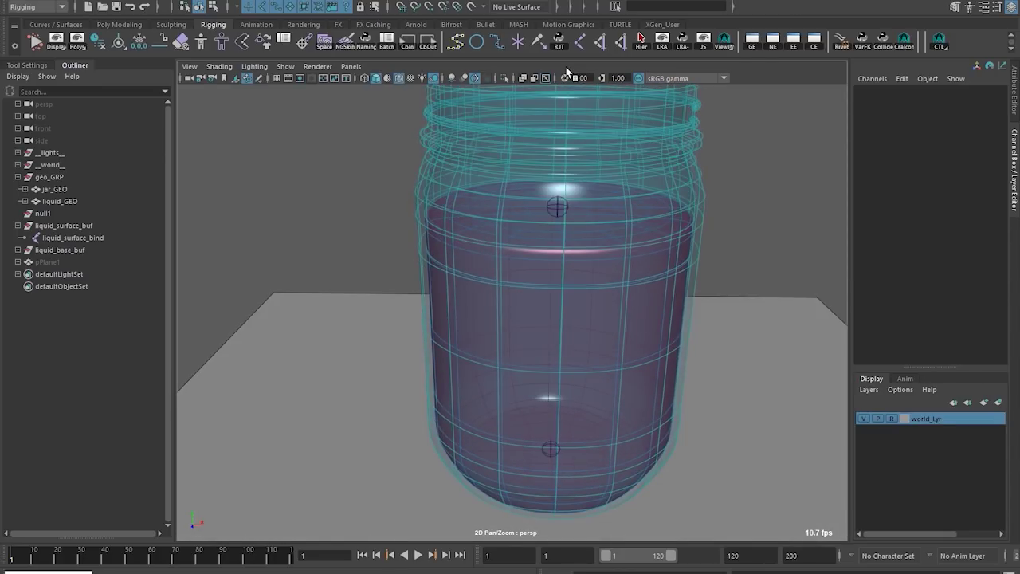
left_click(477, 44)
left_click_drag(533, 465, 467, 267, "alt")
key("r")
left_click_drag(540, 373, 741, 384)
middle_click_drag(456, 286, 492, 292, "alt")
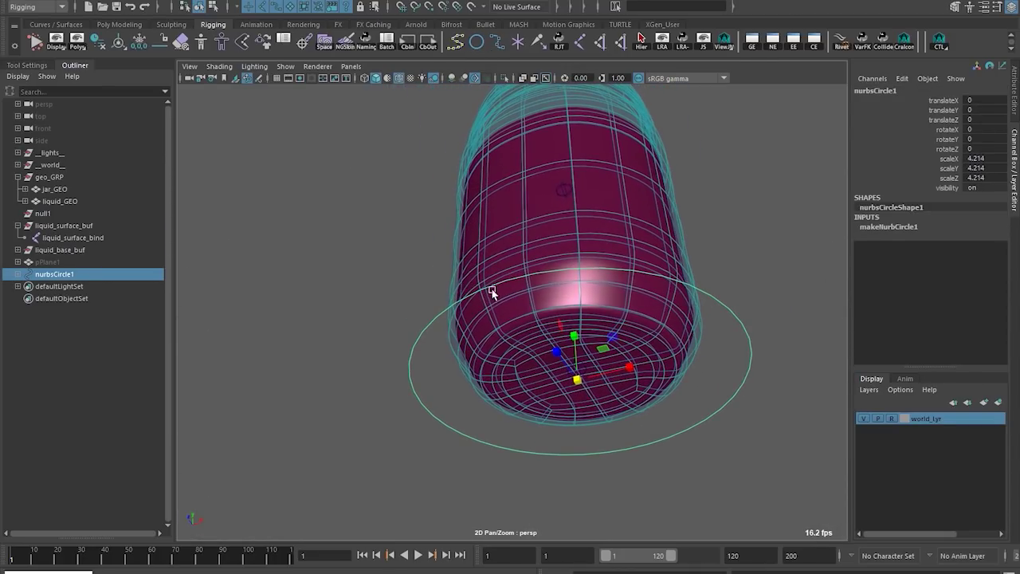
Step: Delete the NURBS circle's construction history and freeze its transformations
left_click(98, 42)
left_click(138, 43)
left_click_drag(396, 175, 539, 338, "alt")
Step: Group the NURBS circle and expand the new group in the Outliner
key("ctrl+g")
left_click(36, 1)
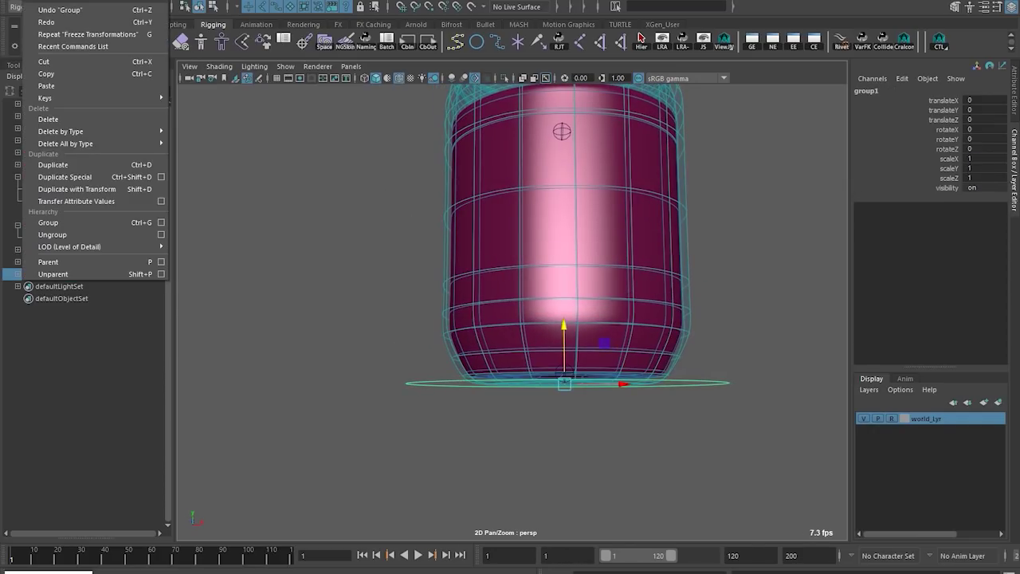
mouse_move(81, 130)
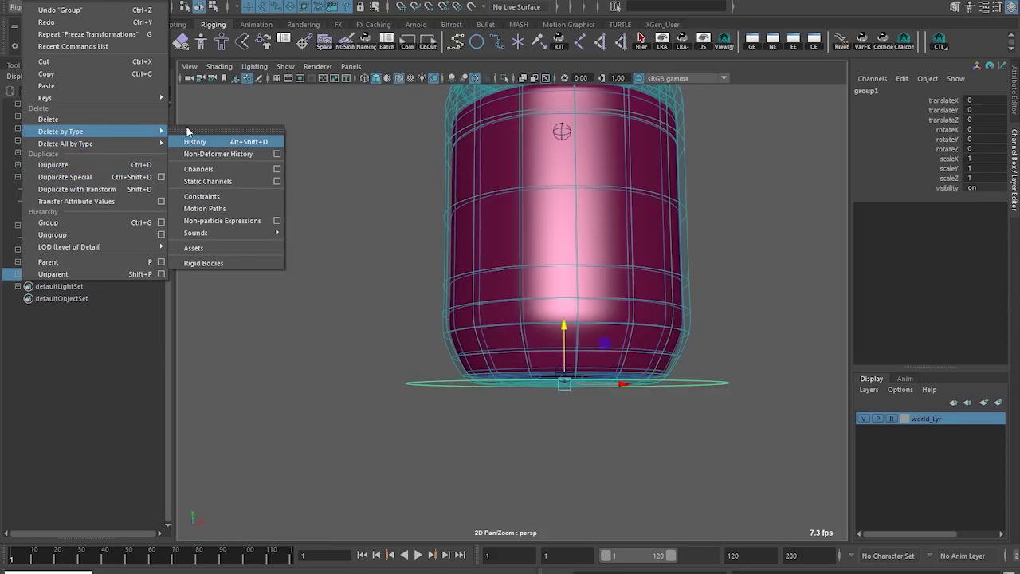
left_click(116, 1)
left_click(117, 1)
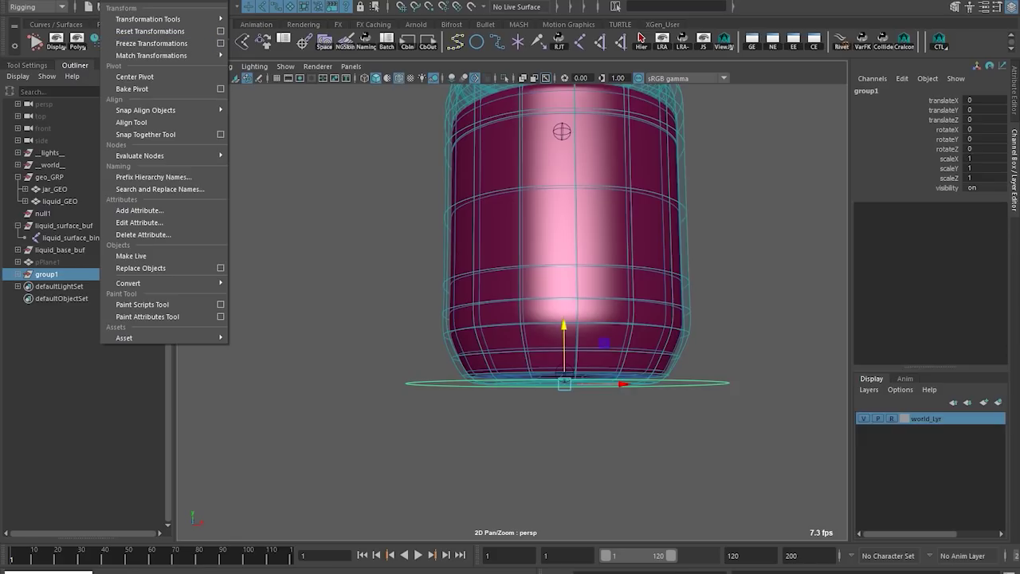
left_click_drag(669, 183, 621, 215, "alt")
left_click_drag(576, 421, 594, 340, "alt")
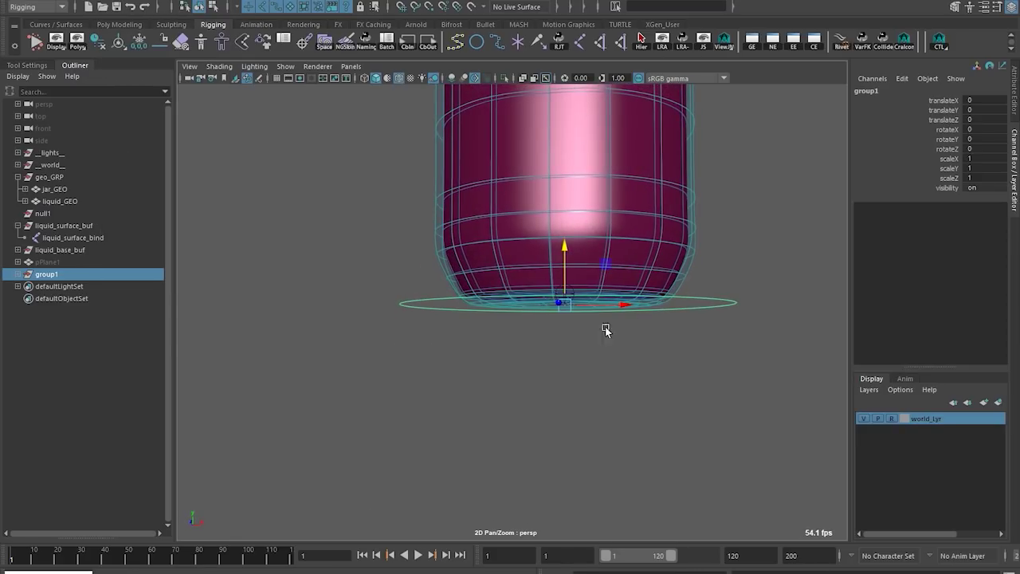
left_click_drag(681, 300, 644, 320, "alt")
left_click(18, 274)
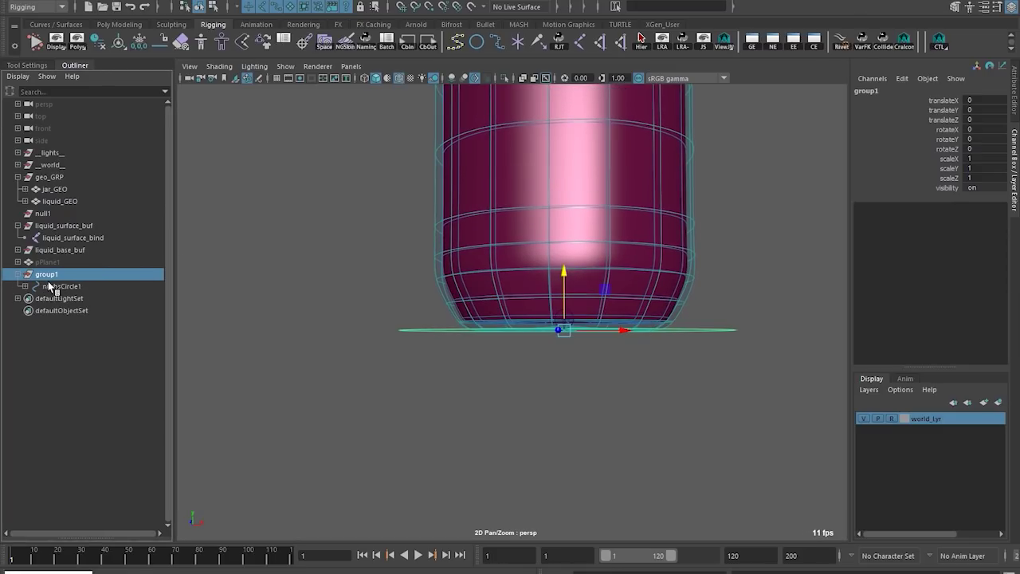
Step: Parent nurbsCircle1 under liquid_surface_buf and set its translateX and translateY to 0
scroll(616, 211, "down", 4)
left_click_drag(619, 227, 510, 319, "alt")
left_click_drag(517, 247, 588, 384, "alt")
left_click(644, 406)
left_click(620, 405)
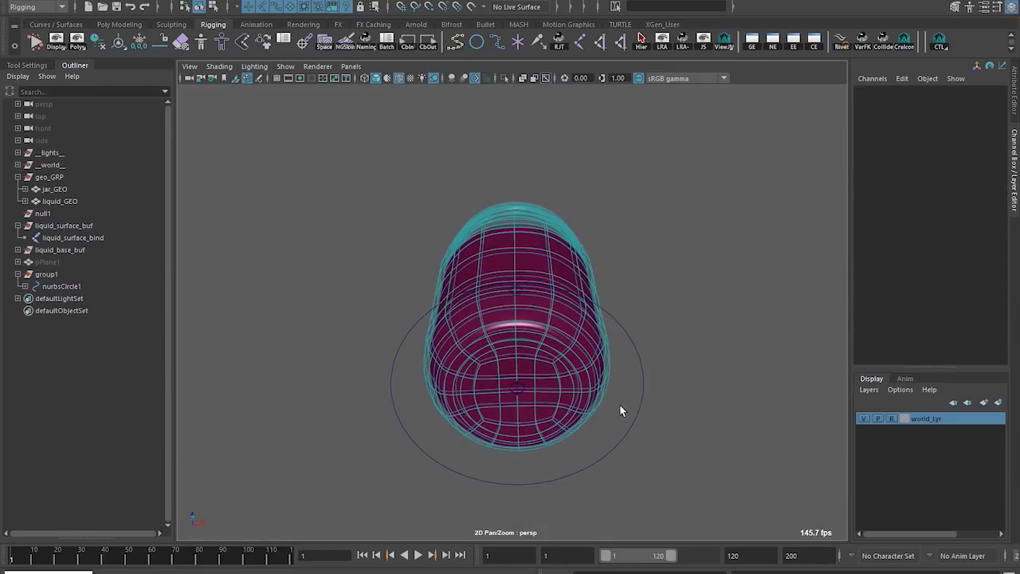
left_click(616, 443)
middle_click_drag(60, 292, 86, 227)
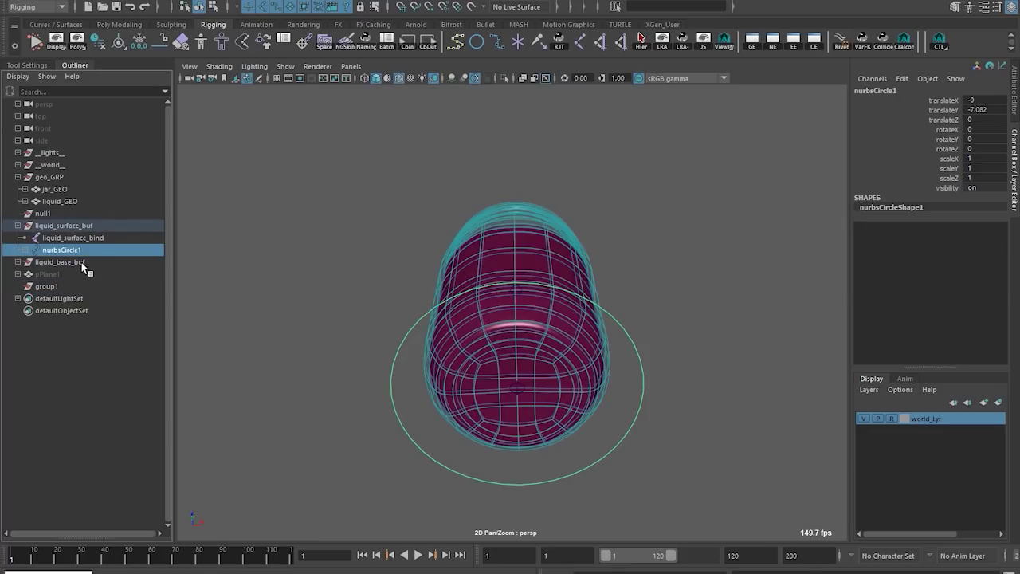
left_click_drag(987, 99, 998, 109)
type("0")
key("Return")
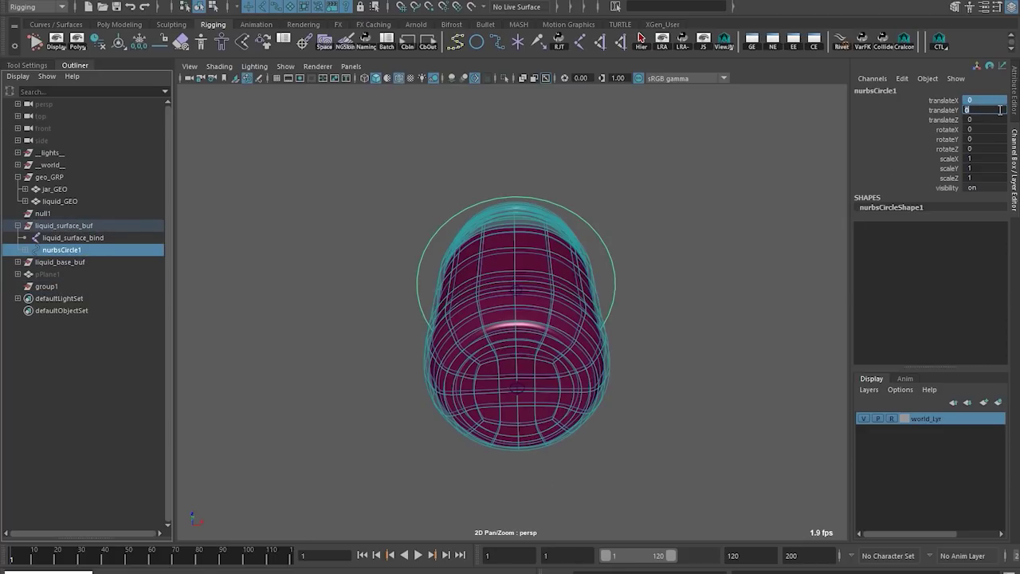
Step: Delete the empty group1 node and the hidden pPlane1 object
left_click_drag(646, 213, 599, 256, "alt")
key("w")
left_click(80, 285)
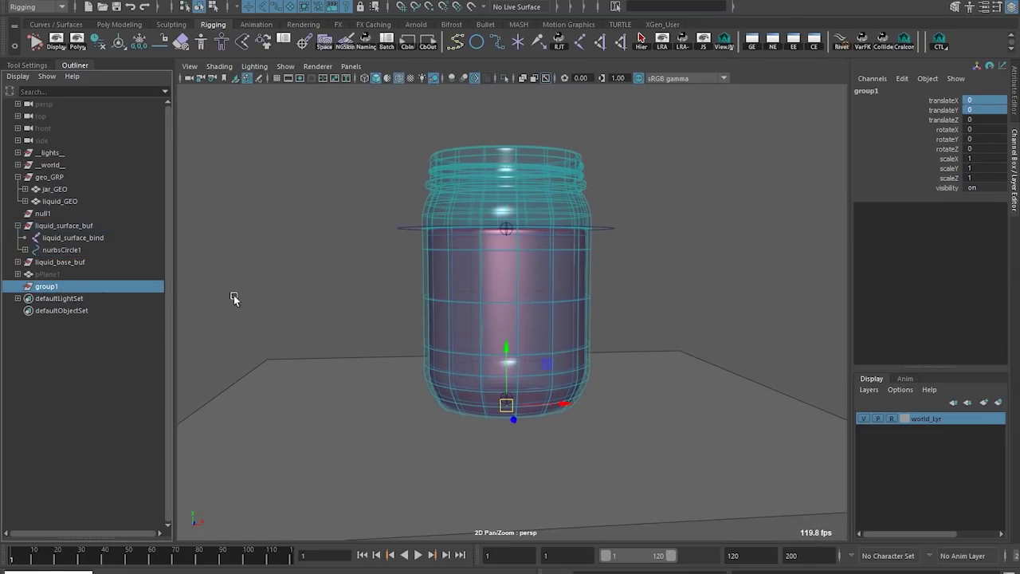
key("Delete")
left_click(64, 274)
left_click_drag(215, 310, 231, 297, "alt")
key("Delete")
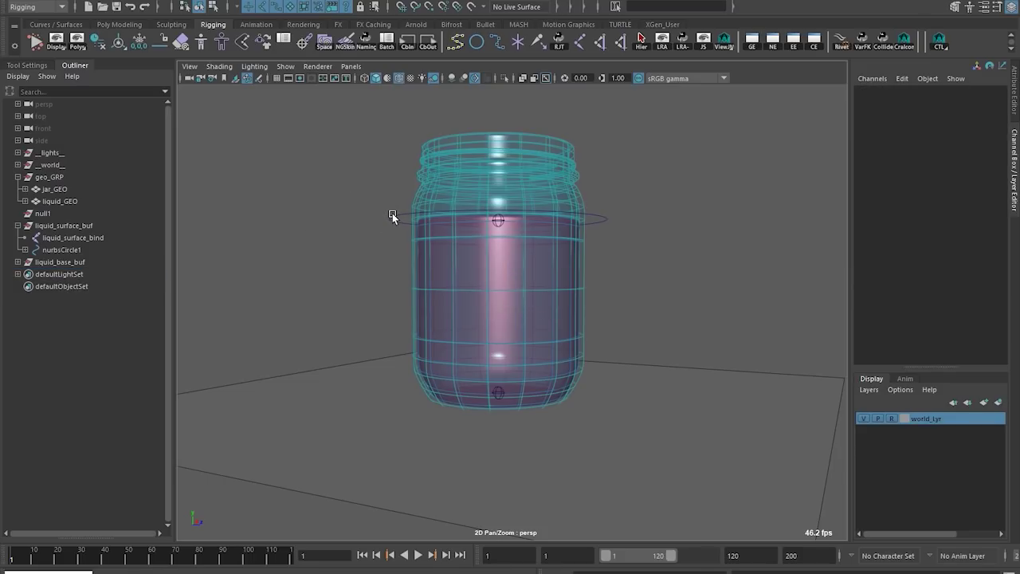
Step: Clear the Node Editor graph and add the nurbsCircle1 control to it, moving the window clear of the jar
left_click(391, 216)
scroll(519, 274, "up", 5)
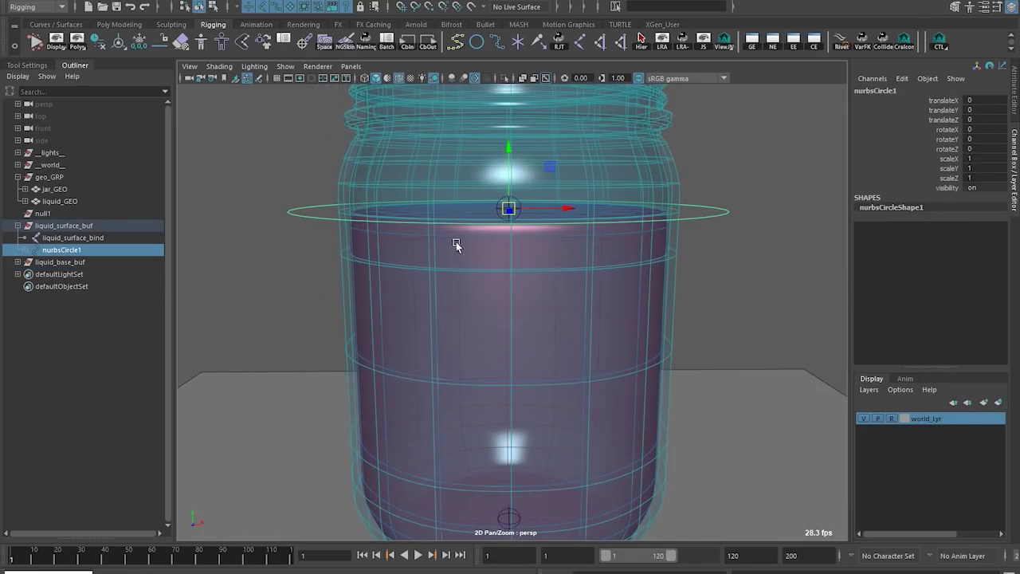
middle_click_drag(456, 243, 499, 271, "alt")
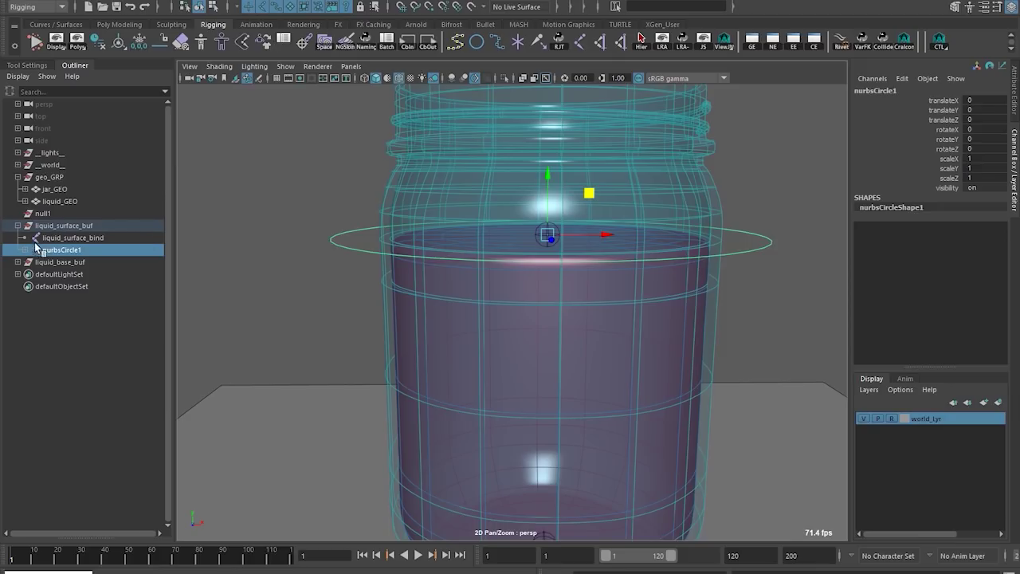
left_click(938, 112)
middle_click_drag(568, 253, 611, 261, "alt")
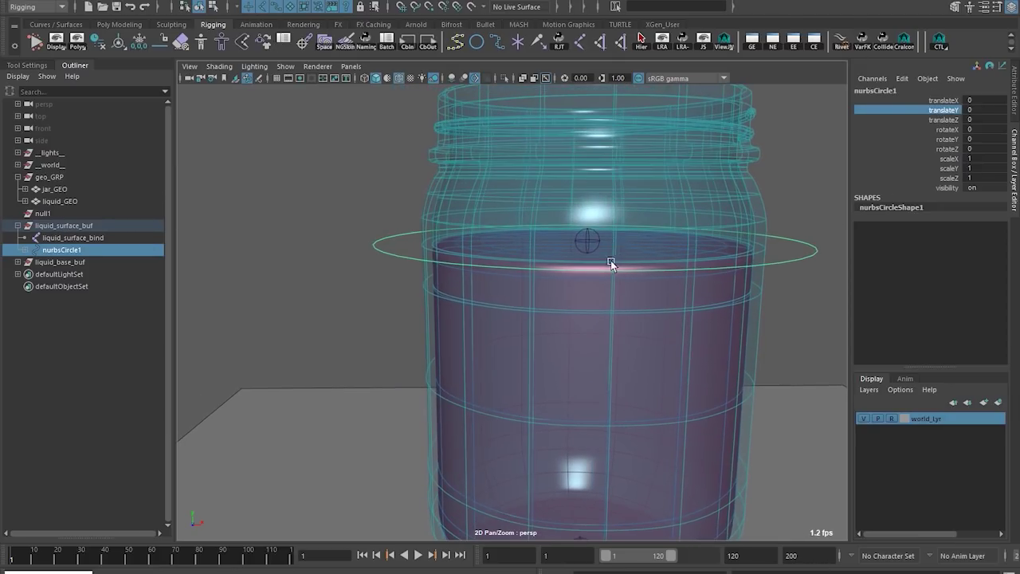
left_click(772, 41)
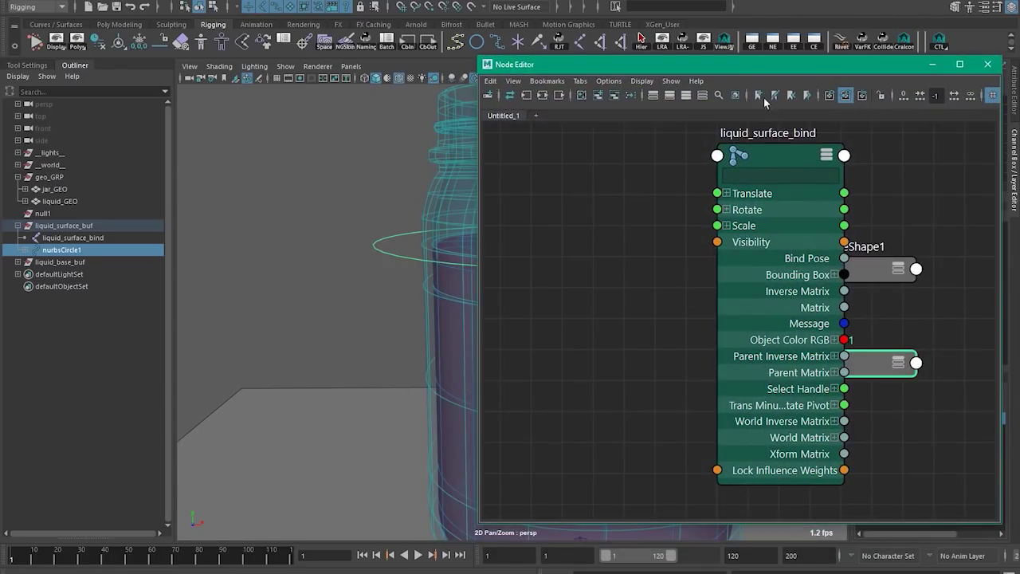
left_click(582, 95)
left_click(598, 96)
left_click_drag(730, 69, 228, 39)
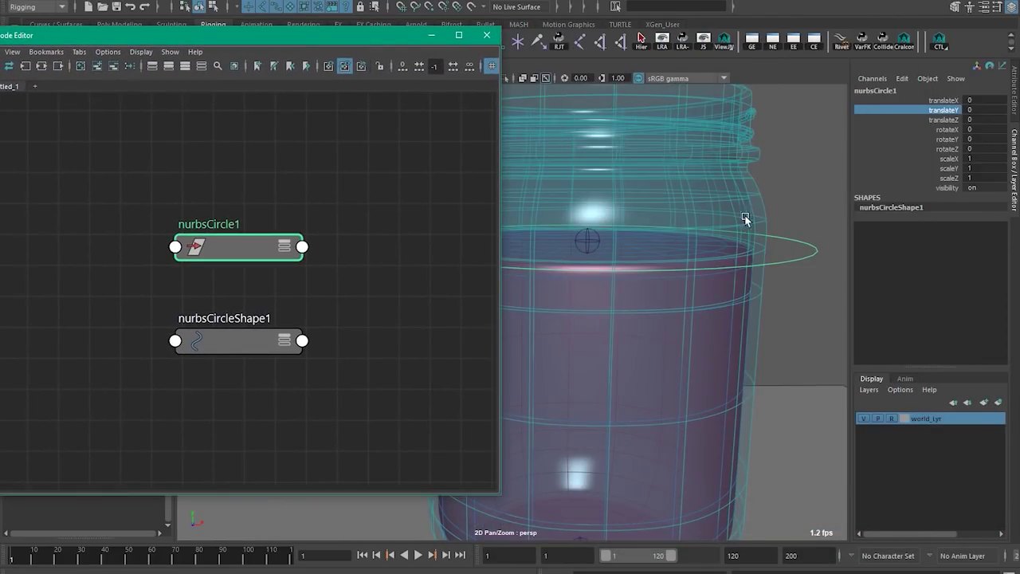
Step: Uncover the Outliner and add the liquid_surface_bind joint to the Node Editor beside the nurbsCircle1 node
left_click(585, 238)
left_click_drag(293, 36, 330, 96)
left_click(184, 3)
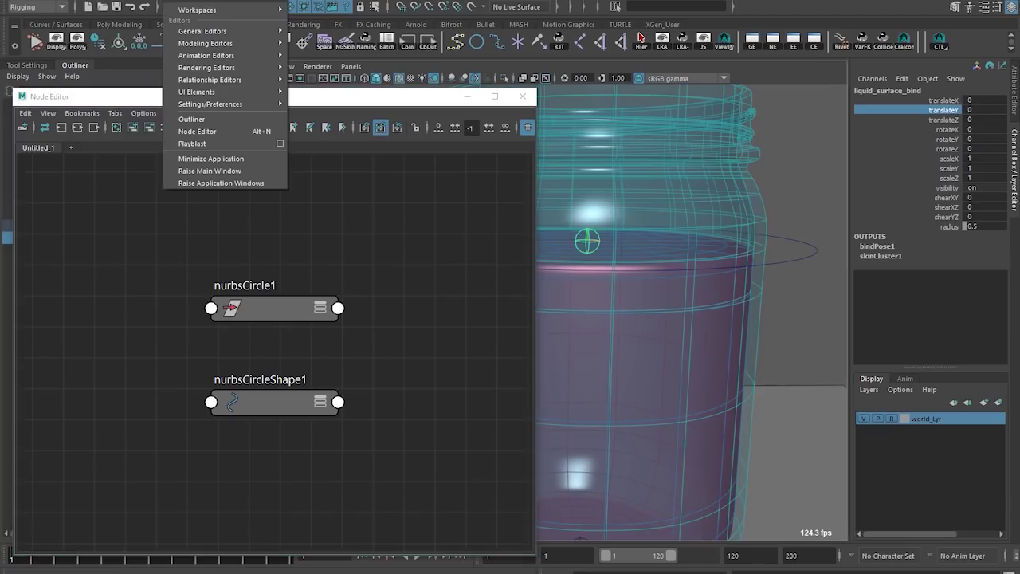
mouse_move(202, 31)
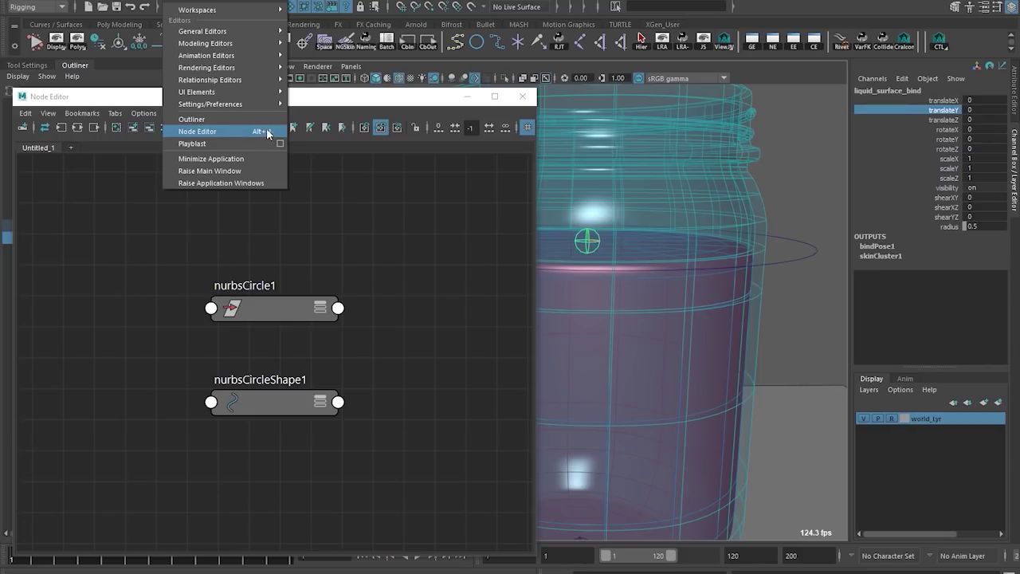
left_click(217, 4)
left_click_drag(309, 94, 528, 71)
middle_click_drag(436, 145, 371, 102, "alt")
middle_click_drag(403, 248, 312, 256, "alt")
right_click_drag(323, 330, 221, 294)
left_click_drag(330, 257, 368, 271)
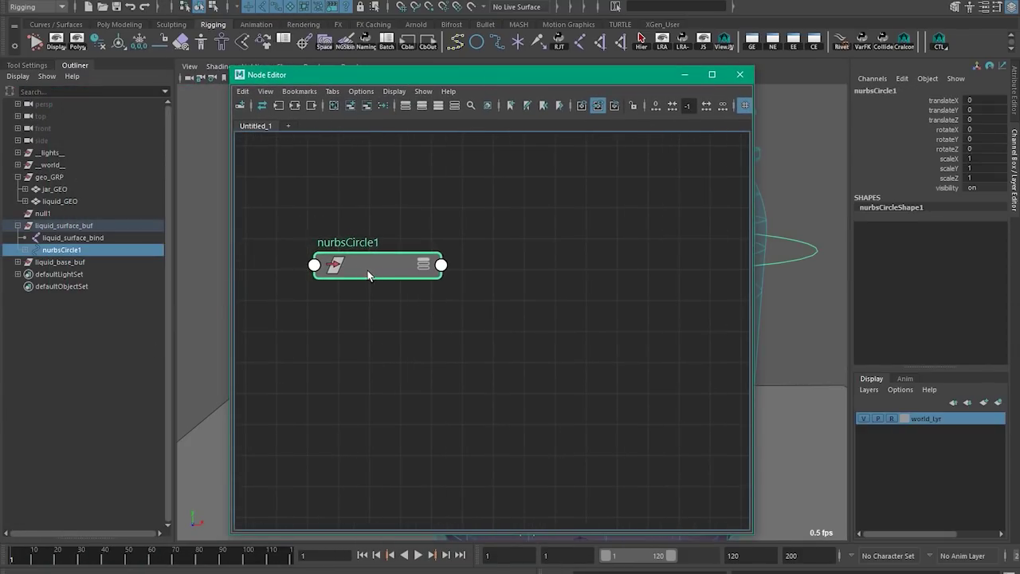
middle_click_drag(474, 212, 534, 240, "alt")
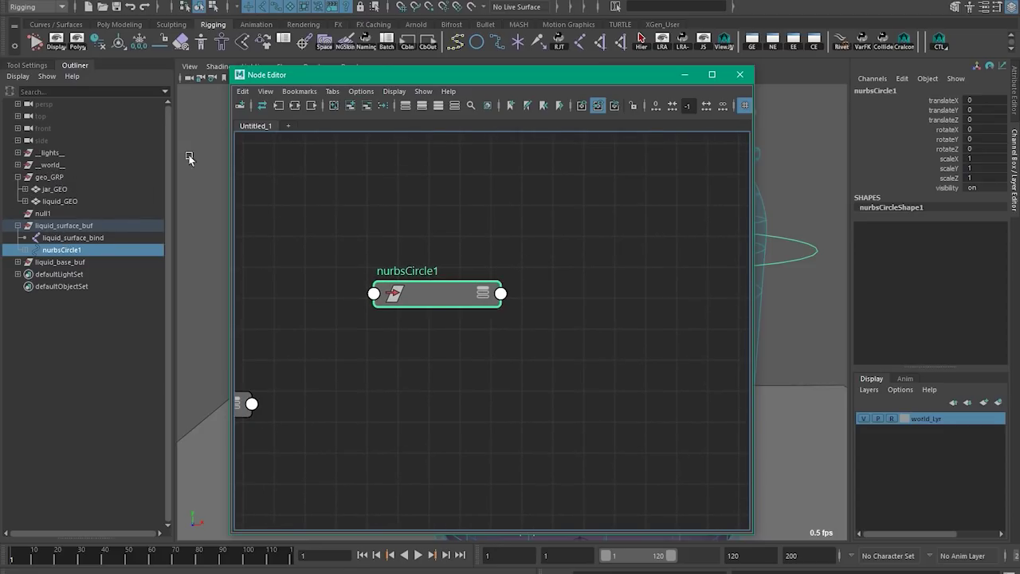
left_click(69, 238)
middle_click_drag(74, 241, 561, 289)
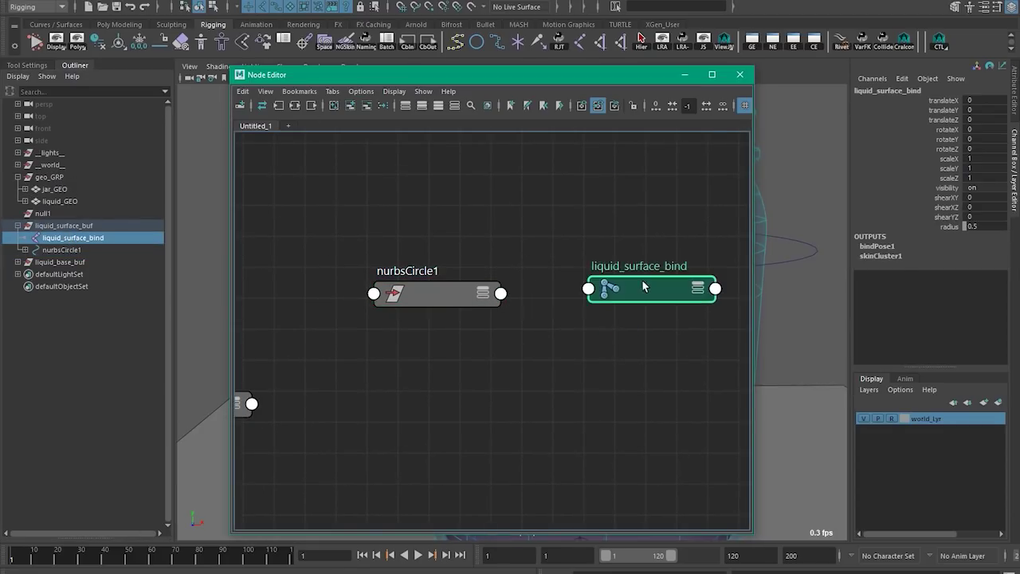
Step: Show the full attribute lists on the liquid_surface_bind and nurbsCircle1 nodes and space the two nodes apart
left_click_drag(635, 288, 686, 271)
key("3")
left_click(429, 315)
key("3")
left_click_drag(408, 322, 379, 260)
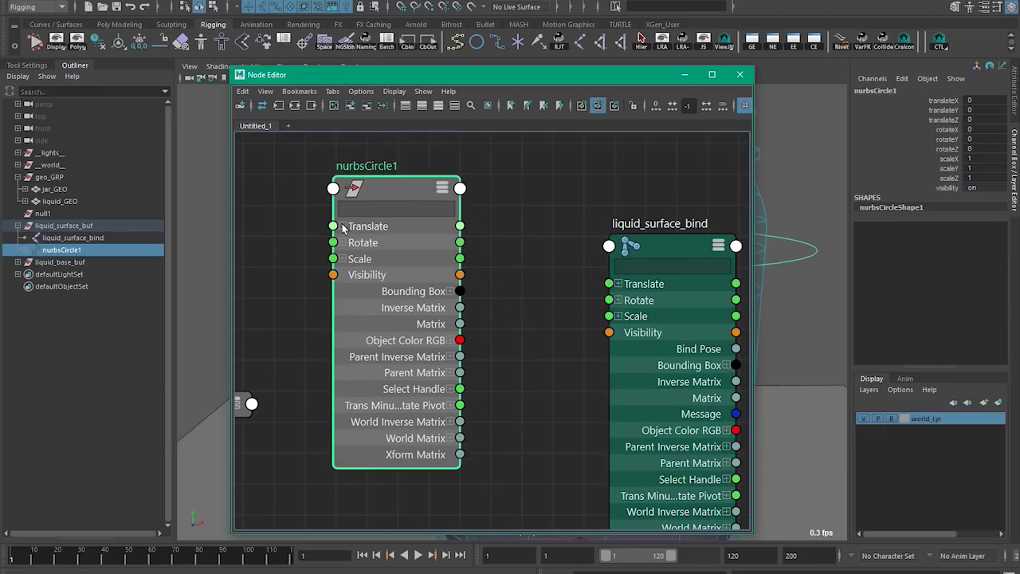
Step: Expand both nodes' Translate attributes and connect nurbsCircle1's Translate Y to liquid_surface_bind's Translate Y
left_click(341, 226)
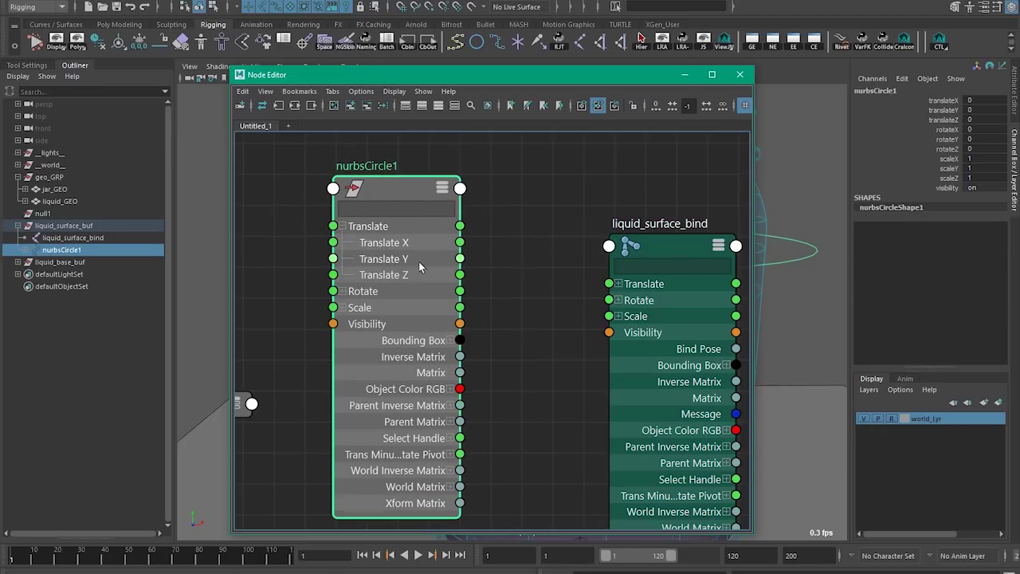
left_click(618, 283)
left_click_drag(459, 258, 600, 278)
left_click_drag(427, 303, 399, 363)
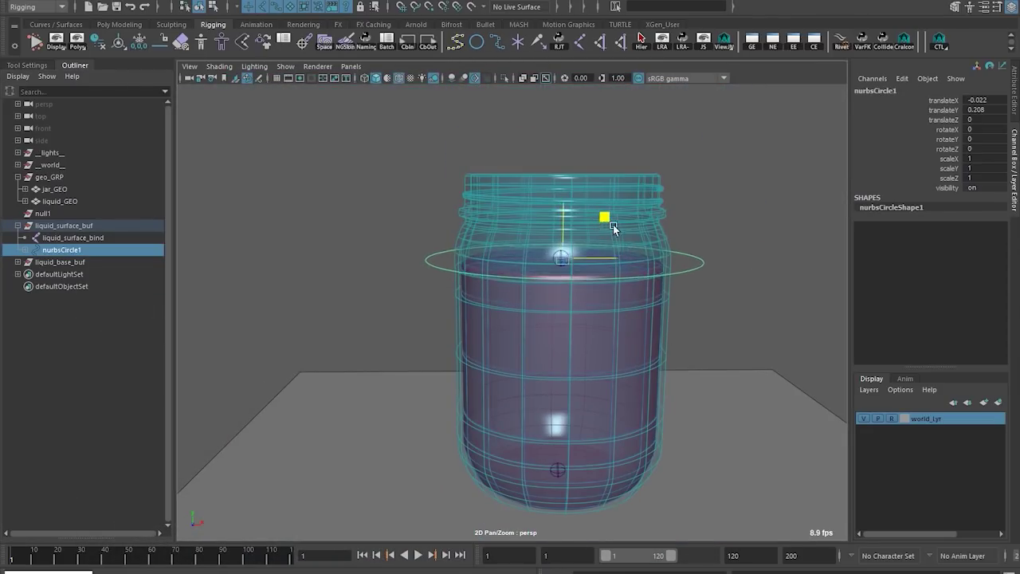
Step: Test the connection by moving the nurbsCircle1 control vertically and sideways, undoing each test move
left_click_drag(613, 229, 591, 216)
key("ctrl+z")
key("ctrl+z")
left_click_drag(619, 265, 496, 268)
key("ctrl+z")
left_click(713, 276)
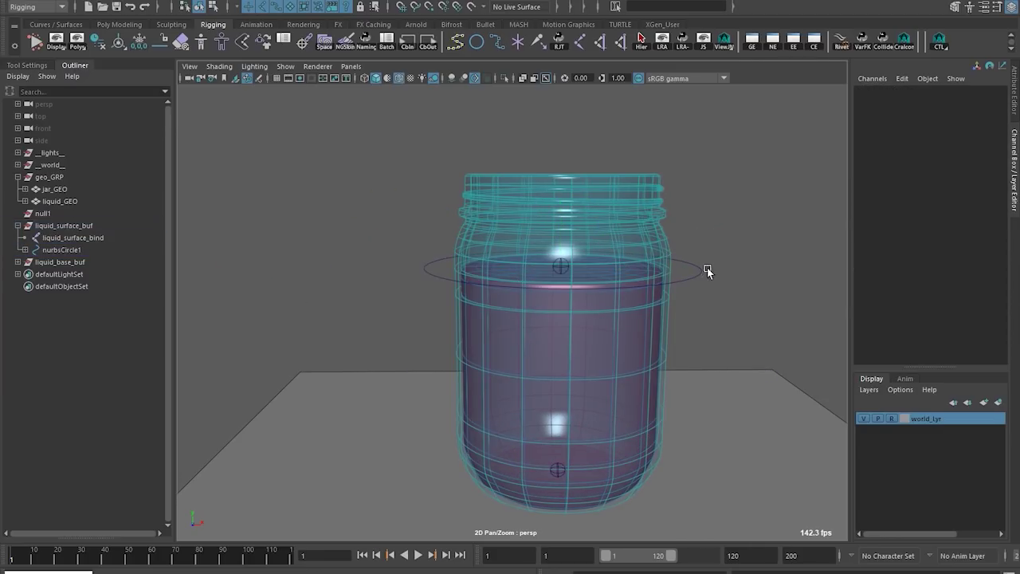
left_click_drag(707, 266, 690, 293)
left_click_drag(611, 228, 634, 259)
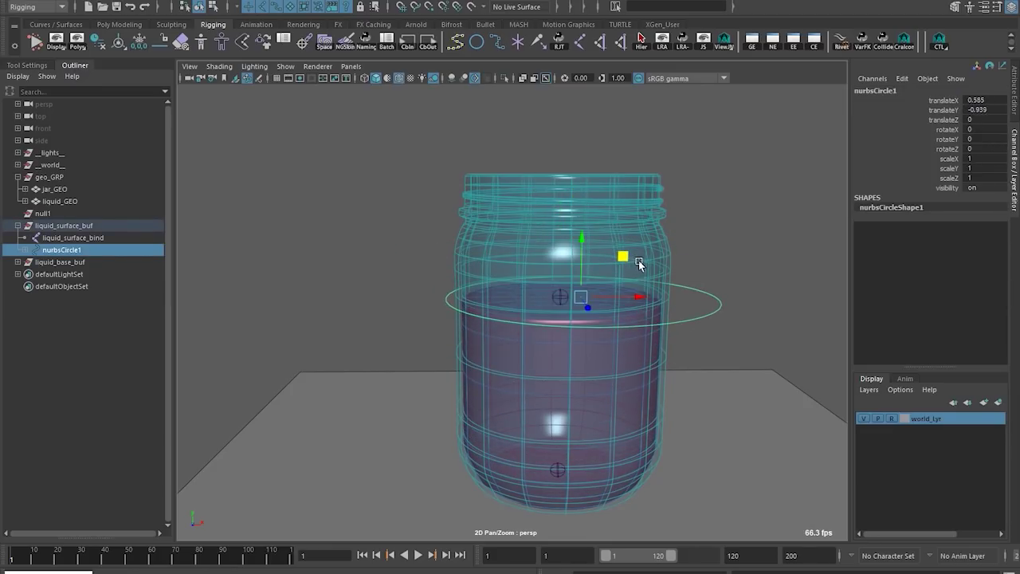
key("ctrl+z")
Step: Lock and hide the nurbsCircle1 control's translateX and translateZ channels
left_click(936, 119)
left_click(936, 101, "ctrl")
right_click(936, 101)
left_click(946, 398)
Step: Try a small rotation of the nurbsCircle1 control, undo it and deselect the control
left_click_drag(716, 328, 590, 319, "alt")
key("e")
mouse_move(569, 230)
left_mouse_down()
mouse_move(532, 243)
mouse_move(574, 319)
mouse_move(575, 243)
left_mouse_up()
key("ctrl+z")
key("w")
key("ctrl+z")
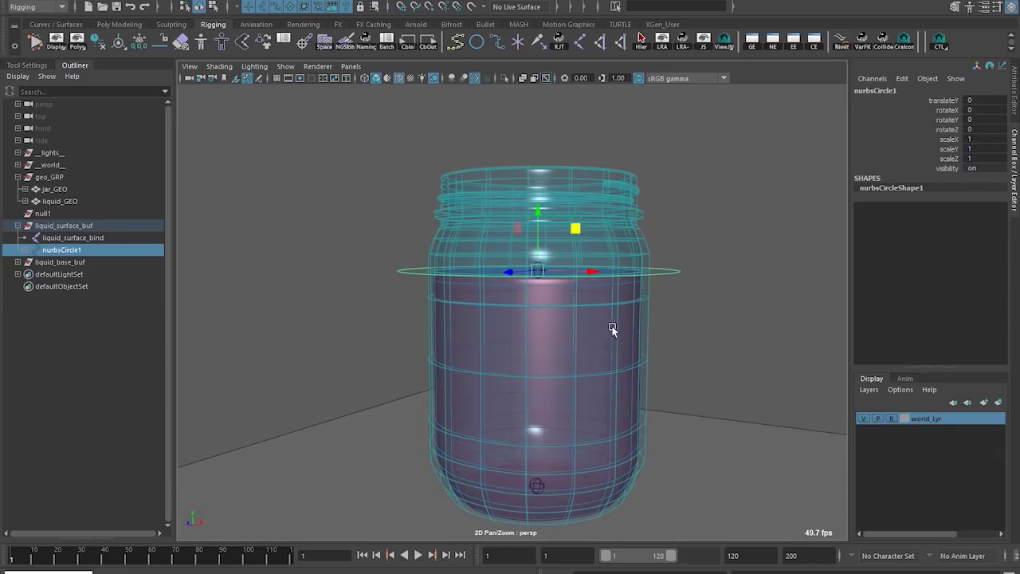
left_click(323, 243)
middle_click_drag(293, 264, 296, 253, "alt")
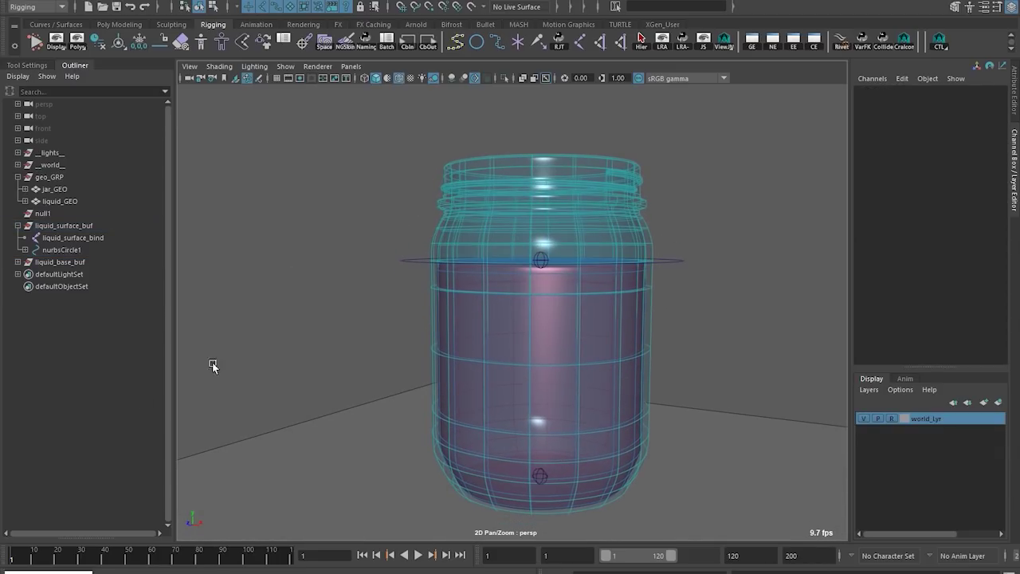
Step: Tilt the nurbsCircle1 control to about -11 degrees in rotateZ as a test, undoing each rotation
left_click(675, 260)
key("e")
left_click_drag(553, 217, 579, 271)
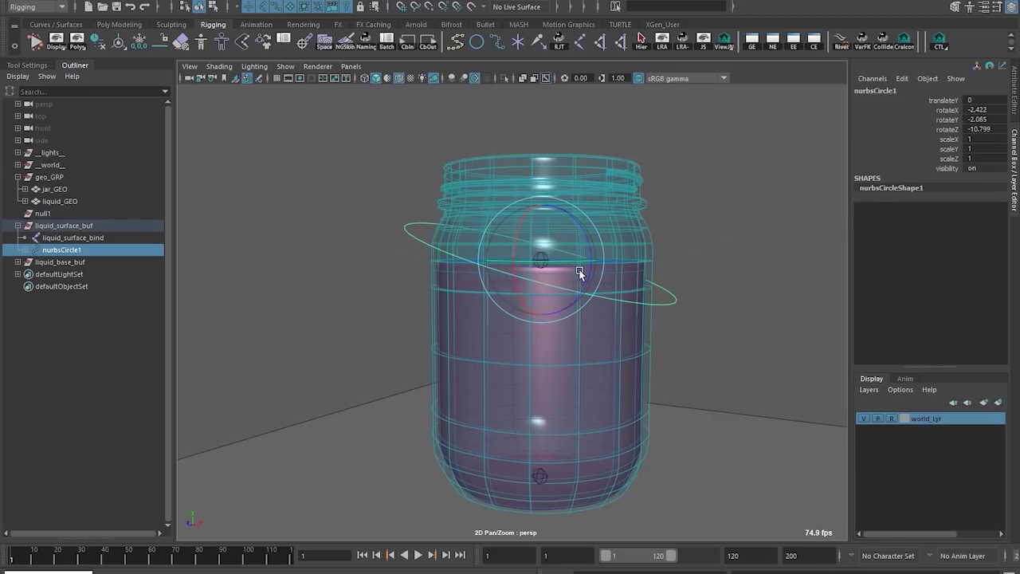
key("ctrl+z")
middle_click_drag(622, 265, 638, 325, "alt")
left_click_drag(593, 274, 610, 317)
key("ctrl+z")
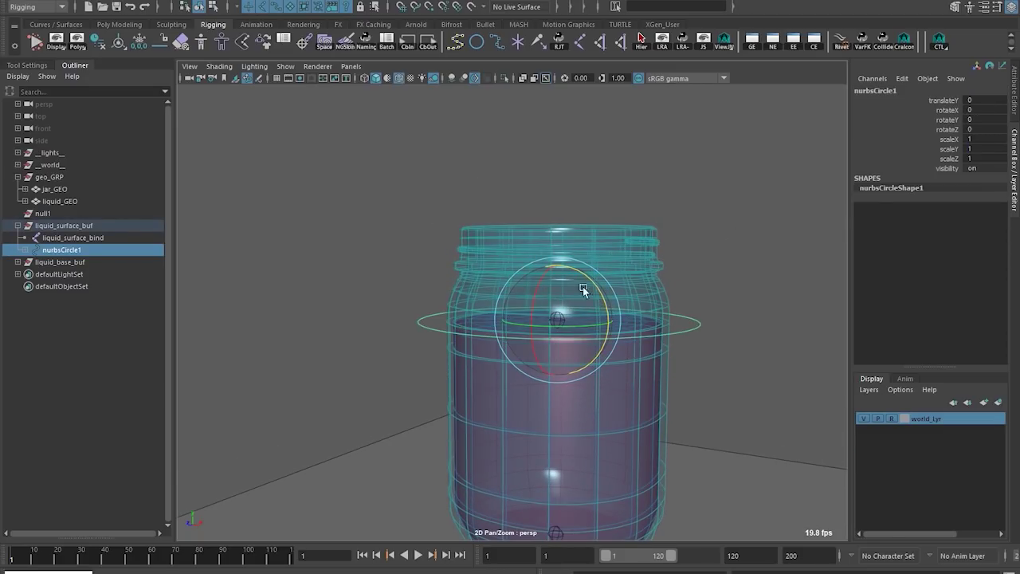
middle_click_drag(576, 305, 583, 288, "alt")
Step: Select the liquid surface joint and try scrubbing its shearYZ channel, undoing the change
key("q")
left_click_drag(425, 326, 467, 357, "alt")
left_click_drag(528, 272, 583, 298)
key("w")
key("e")
left_click(944, 216)
middle_click_drag(586, 219, 541, 244)
key("ctrl+z")
Step: Reselect the nurbsCircle1 control and try tilting it around its X axis, undoing the test rotation
left_click(694, 312)
key("e")
left_click_drag(578, 307, 521, 283, "alt")
key("ctrl+z")
middle_click_drag(379, 313, 400, 291, "alt")
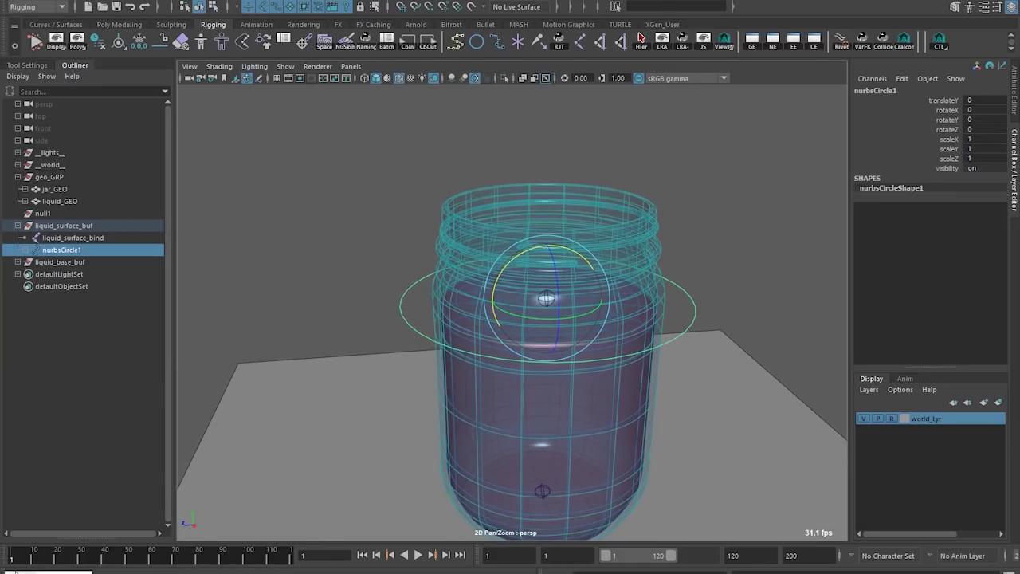
Step: Bring back the Node Editor, expand nurbsCircle1's Rotate attributes and arrange the two nodes for connecting
left_click(16, 572)
middle_click_drag(343, 317, 363, 292, "alt")
left_click_drag(275, 303, 243, 240)
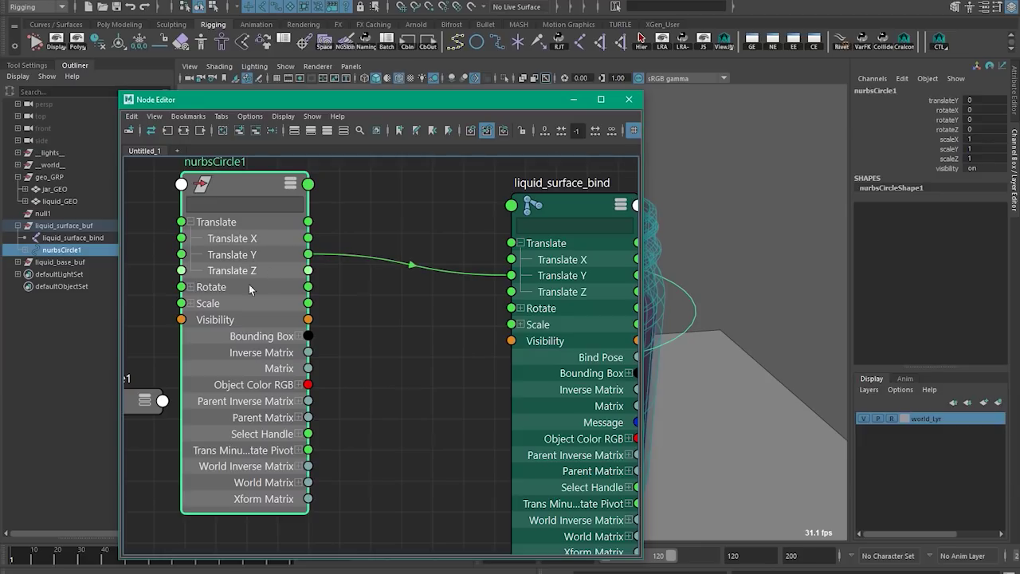
left_click(190, 287)
left_click_drag(268, 319, 423, 325)
left_click_drag(597, 312, 572, 265)
middle_click_drag(492, 306, 425, 304, "alt")
mouse_move(458, 309)
left_mouse_down()
mouse_move(465, 287)
mouse_move(453, 322)
left_mouse_up()
middle_click_drag(440, 390, 422, 417, "alt")
left_click_drag(437, 320, 438, 304)
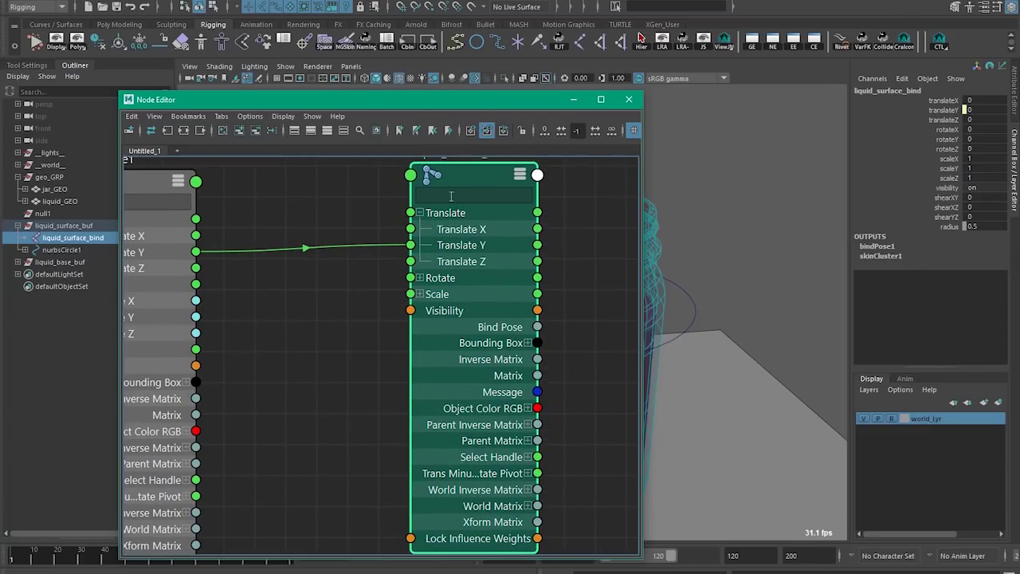
Step: Filter the liquid_surface_bind node's attributes by "shea" and expand its Shear attributes
middle_click_drag(314, 369, 386, 296, "alt")
left_click(494, 198)
type("shea")
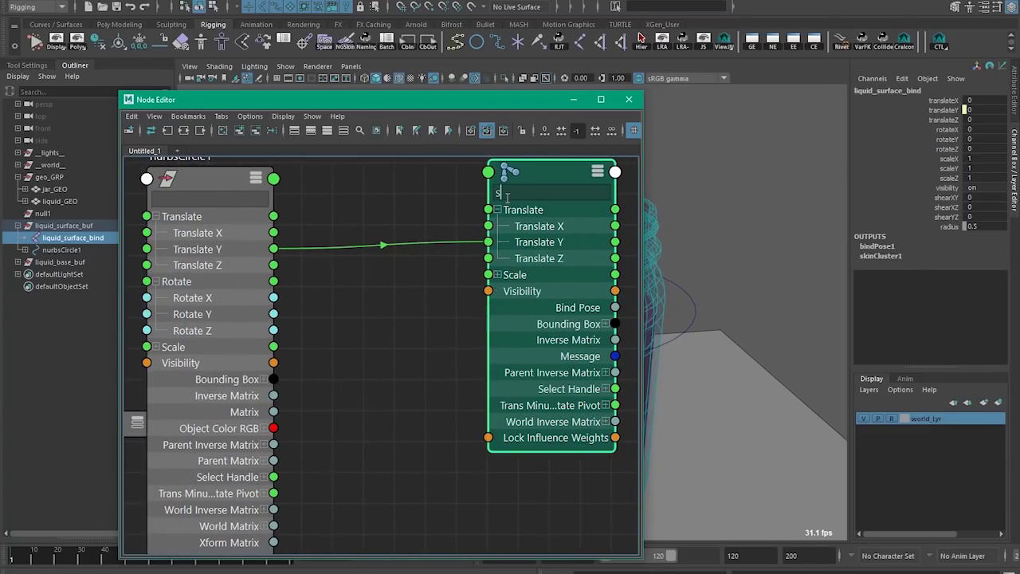
right_click_drag(499, 173, 475, 325)
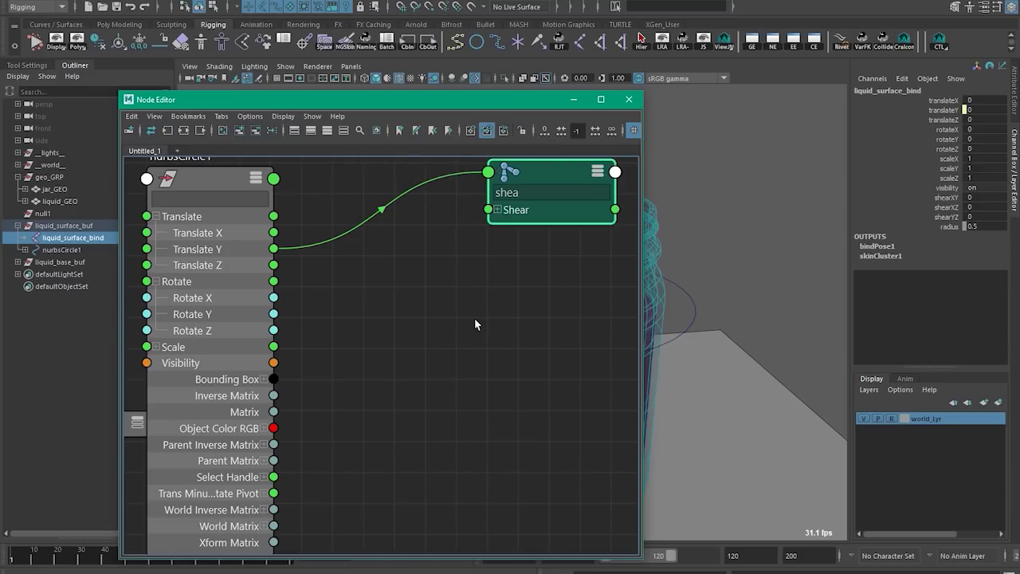
left_click(499, 210)
double_click(540, 194)
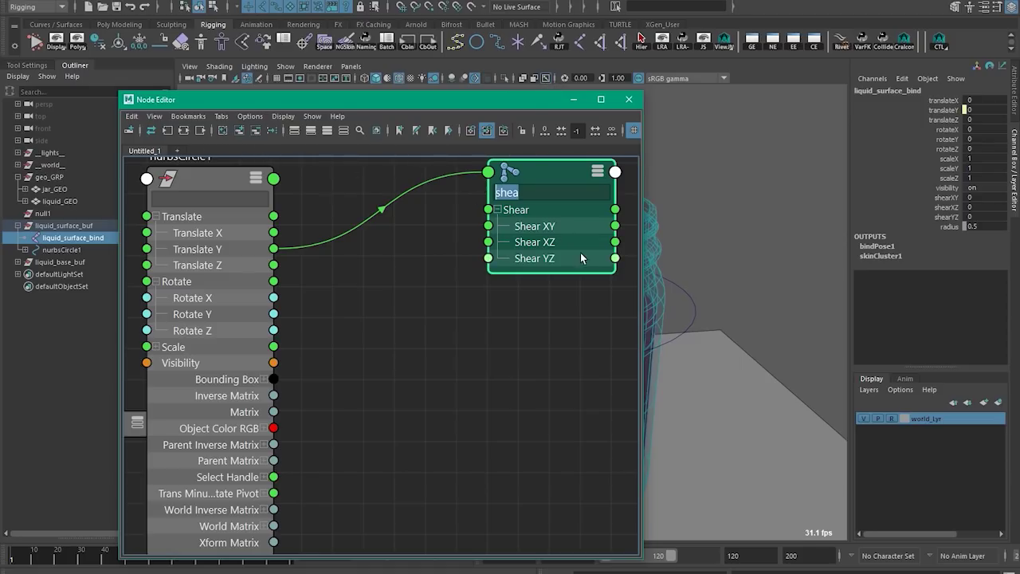
Step: Toggle the attribute filter field on the liquid_surface_bind node off and back on
left_click(358, 131)
left_click(359, 131)
left_click(359, 131)
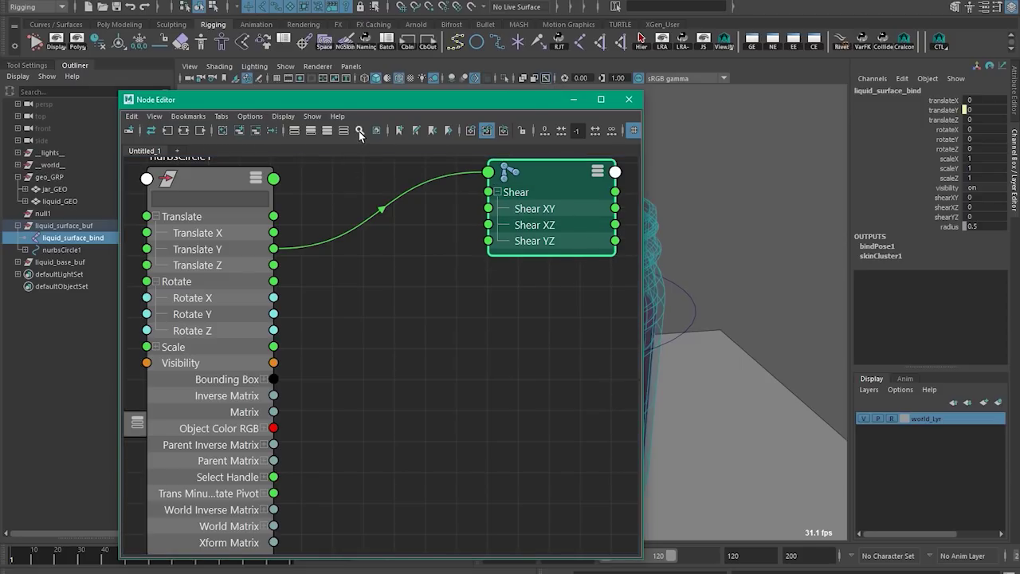
left_click(359, 130)
left_click(336, 327)
Step: Connect nurbsCircle1's Rotate X to liquid_surface_bind's Shear YZ and open the resulting unit conversion node's attributes
left_click_drag(273, 298, 520, 261)
mouse_move(387, 301)
left_mouse_down()
mouse_move(388, 325)
mouse_move(373, 311)
left_mouse_up()
double_click(389, 315)
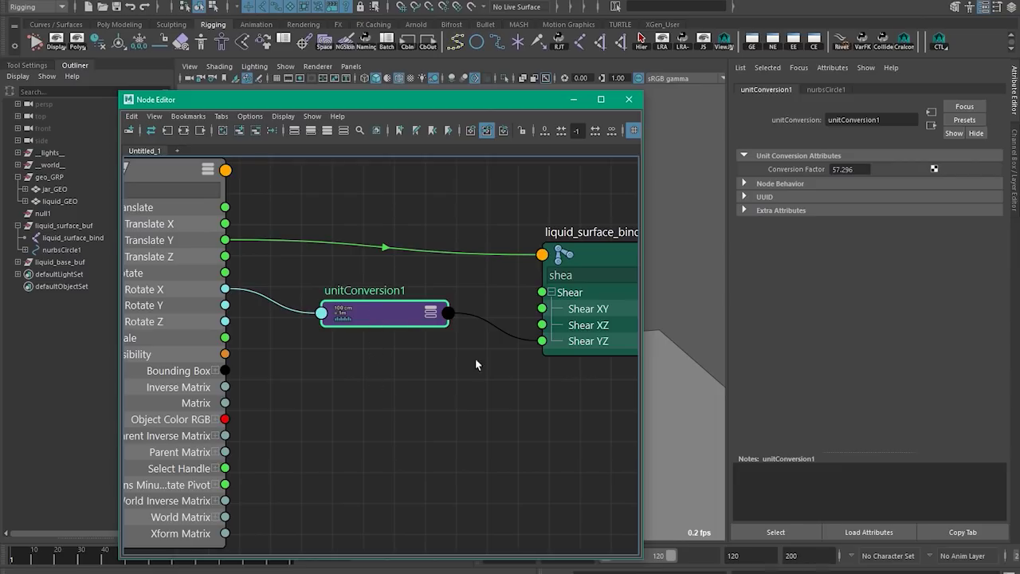
Step: Review the attributes of nurbsCircle1, liquid_surface_bind and the unit conversion node, ending on its Conversion Factor
middle_click_drag(291, 345, 420, 341, "alt")
left_click_drag(255, 292, 231, 266)
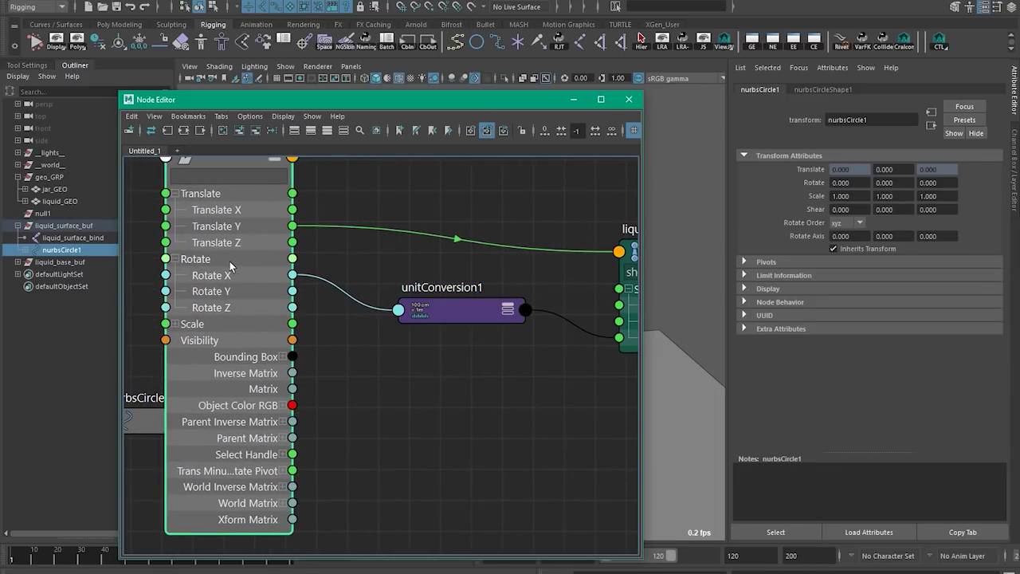
middle_click_drag(454, 335, 388, 326, "alt")
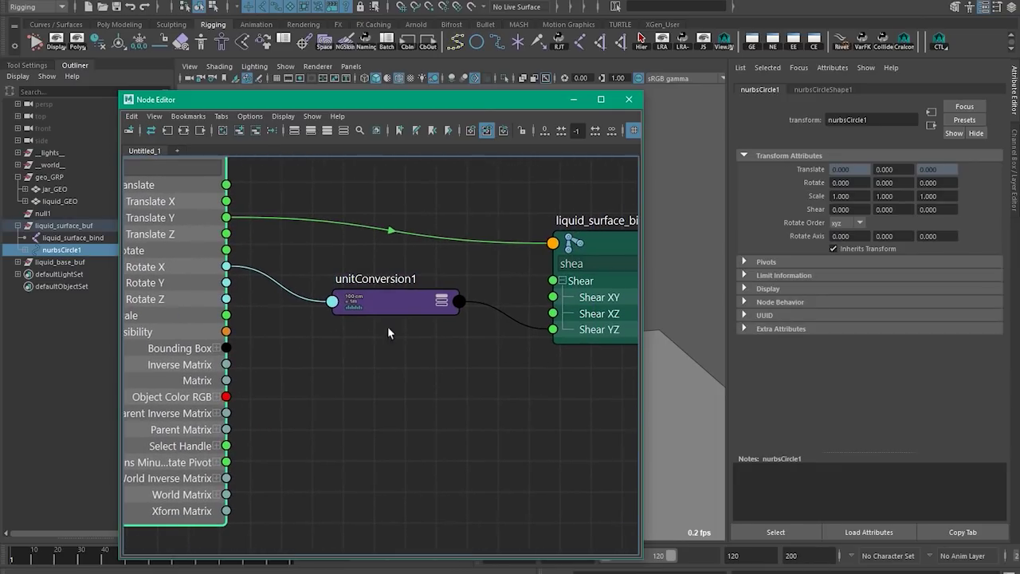
left_click_drag(583, 314, 568, 294)
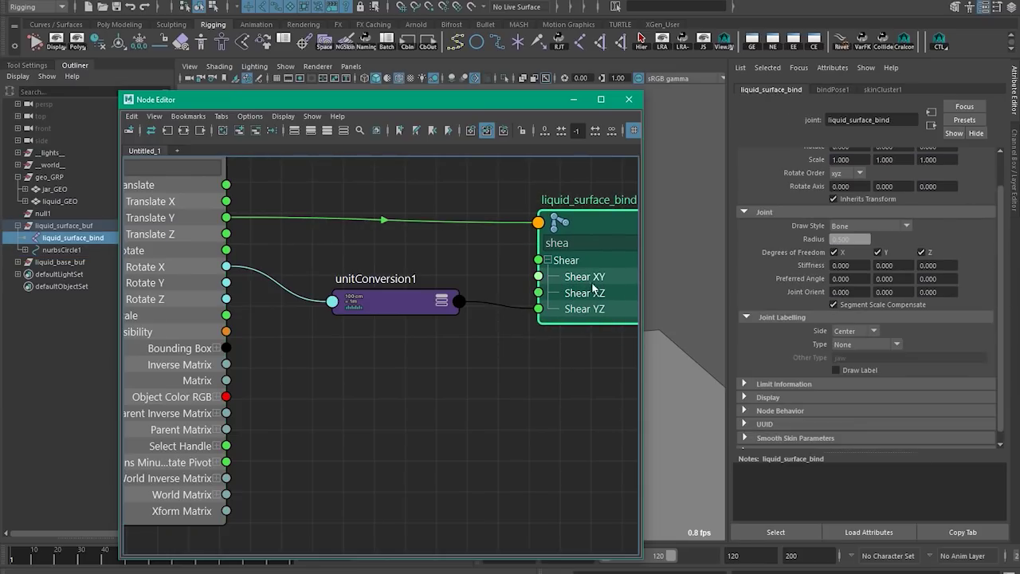
left_click_drag(401, 98, 440, 103)
left_click(429, 300)
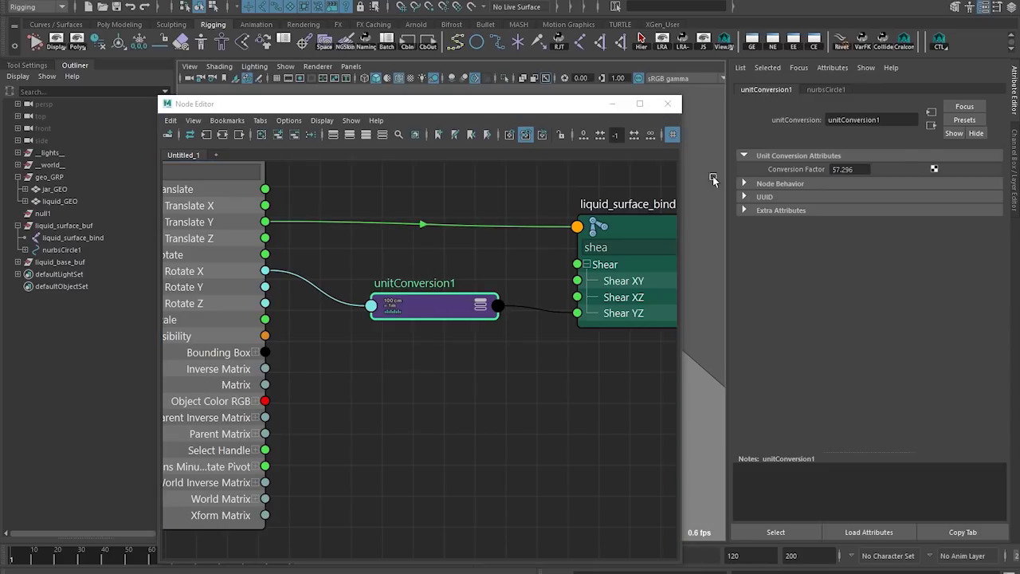
left_click(852, 169)
Step: Move the Node Editor clear of the jar and select the nurbsCircle1 control for rotation
left_click_drag(536, 108, 211, 99)
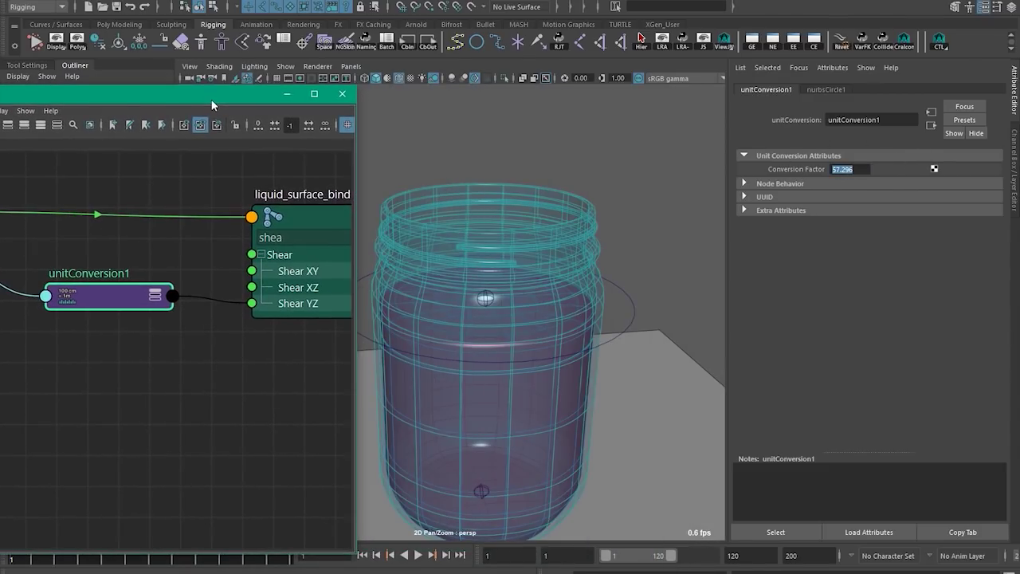
left_click_drag(652, 216, 670, 237)
middle_click_drag(560, 235, 586, 208, "alt")
left_click_drag(587, 208, 522, 194, "alt")
middle_click_drag(522, 194, 509, 235, "alt")
left_click_drag(510, 235, 519, 195, "alt")
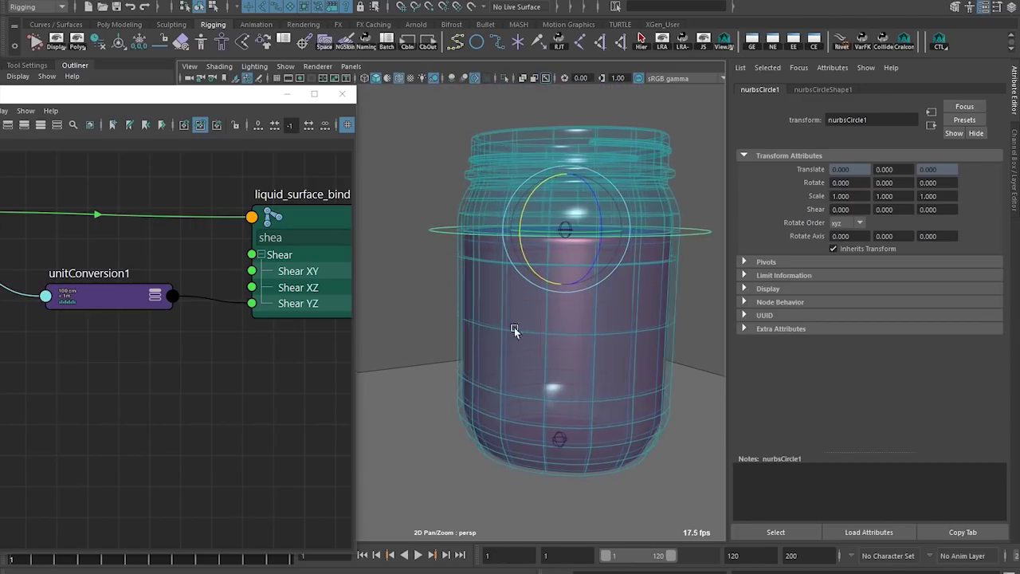
Step: Set the unit conversion node's Conversion Factor to 1 and test the control's tilt, undoing the rotation
left_click(112, 288)
left_click(850, 169)
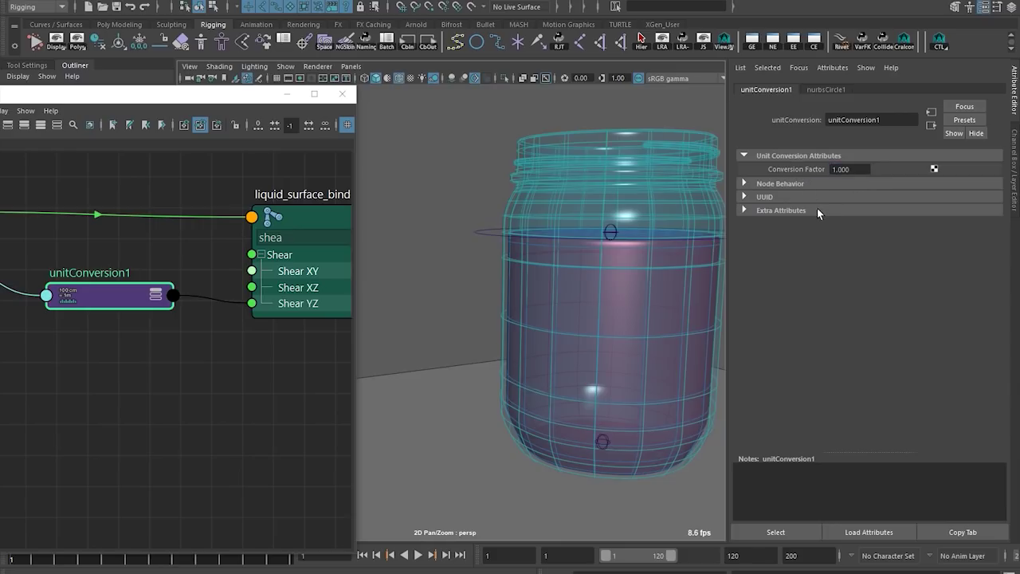
left_click(514, 226)
mouse_move(597, 189)
left_mouse_down()
mouse_move(586, 215)
mouse_move(601, 180)
left_mouse_up()
key("ctrl+z")
Step: Set the unit conversion node's Conversion Factor to -1 and test the nurbsCircle1 control's tilt, undoing the test
left_click_drag(143, 292, 149, 288)
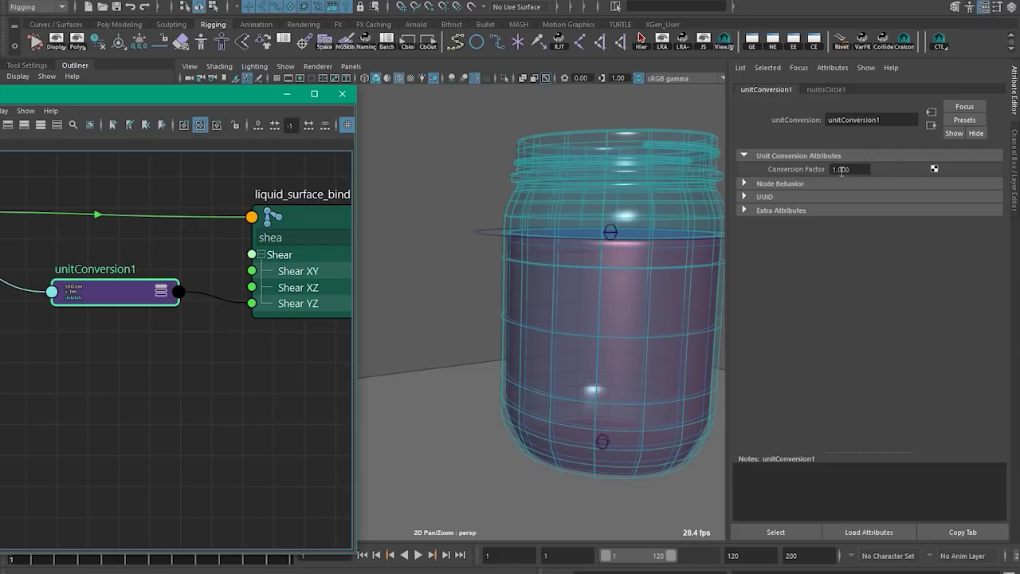
left_click(844, 170)
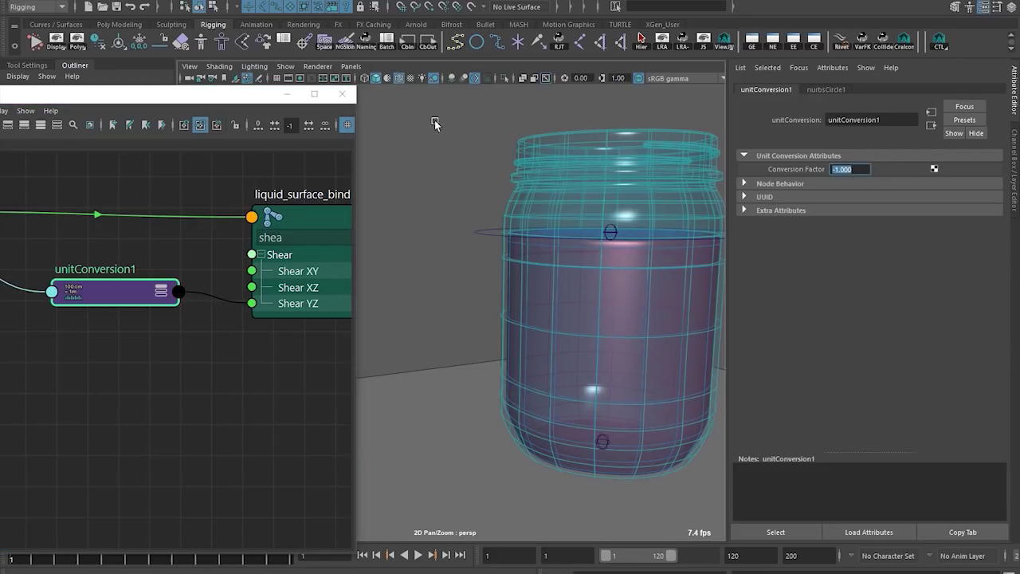
middle_click_drag(434, 172, 434, 223, "alt")
left_click(476, 267)
left_click_drag(537, 255, 624, 261, "alt")
key("ctrl+z")
key("ctrl+z")
Step: Show the liquid_surface_bind joint's channels and try a shearXZ of about -0.195, undoing the change
left_click_drag(299, 292, 282, 273)
left_click(1018, 177)
left_click(947, 208)
middle_click_drag(703, 258, 673, 258)
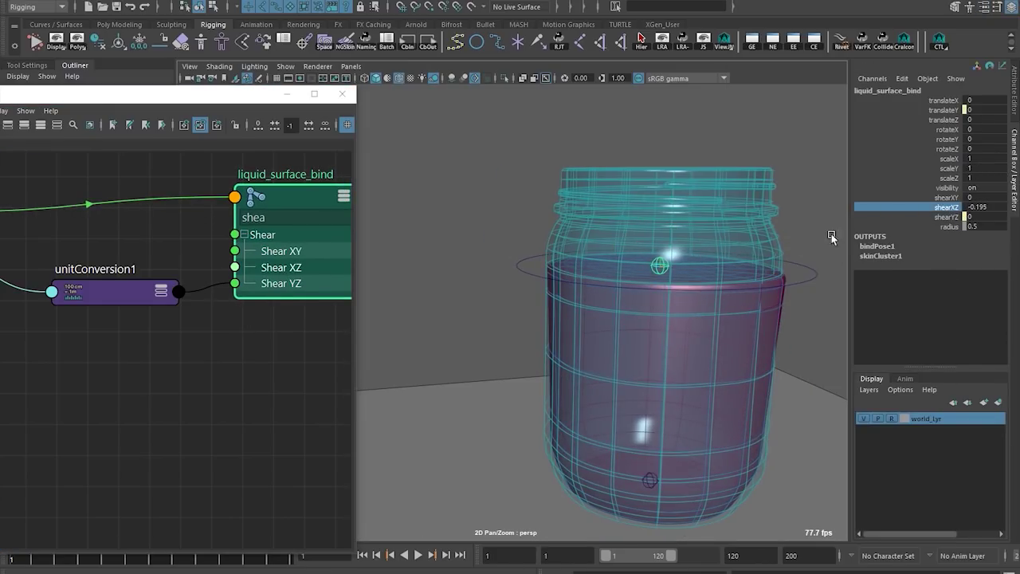
key("ctrl+z")
Step: Try scrubbing the joint's shearXY channel in both directions, including about -0.197, undoing each change
left_click(951, 199)
middle_click_drag(666, 211, 846, 212)
key("ctrl+z")
left_click_drag(623, 312, 687, 316, "alt")
middle_click_drag(740, 275, 599, 303)
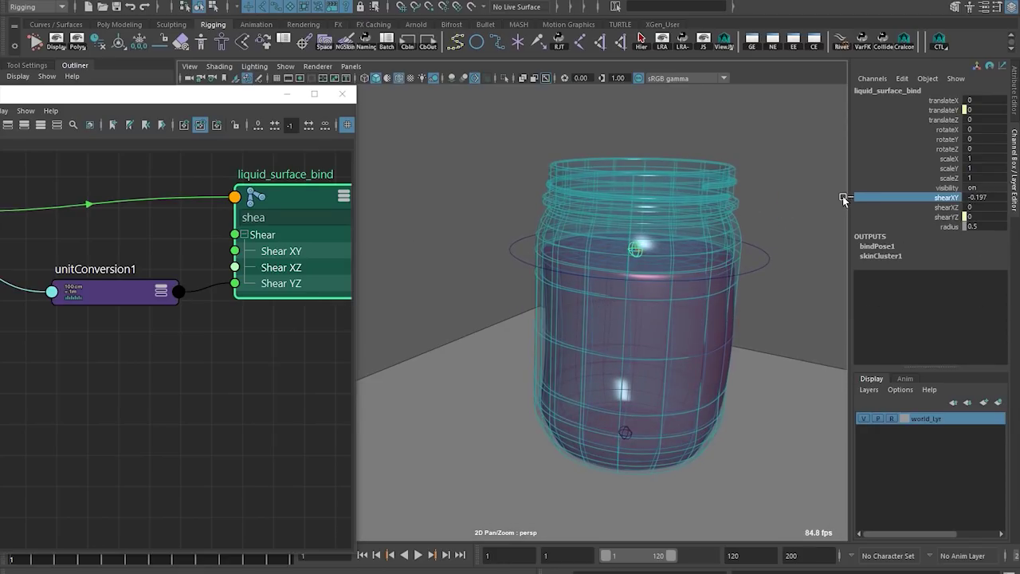
key("ctrl+z")
Step: Examine the liquid_surface_bind joint's shearYZ channel and its node inputs, and select the nurbsCircle1 control
left_click(944, 216)
left_click_drag(646, 275, 500, 266, "alt")
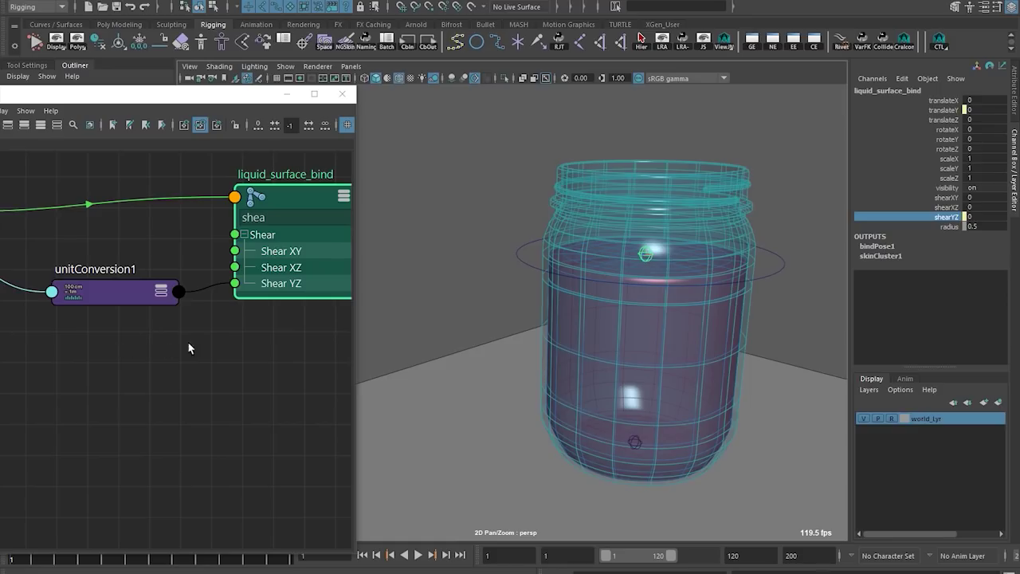
middle_click_drag(406, 245, 347, 278, "alt")
left_click_drag(268, 272, 258, 269)
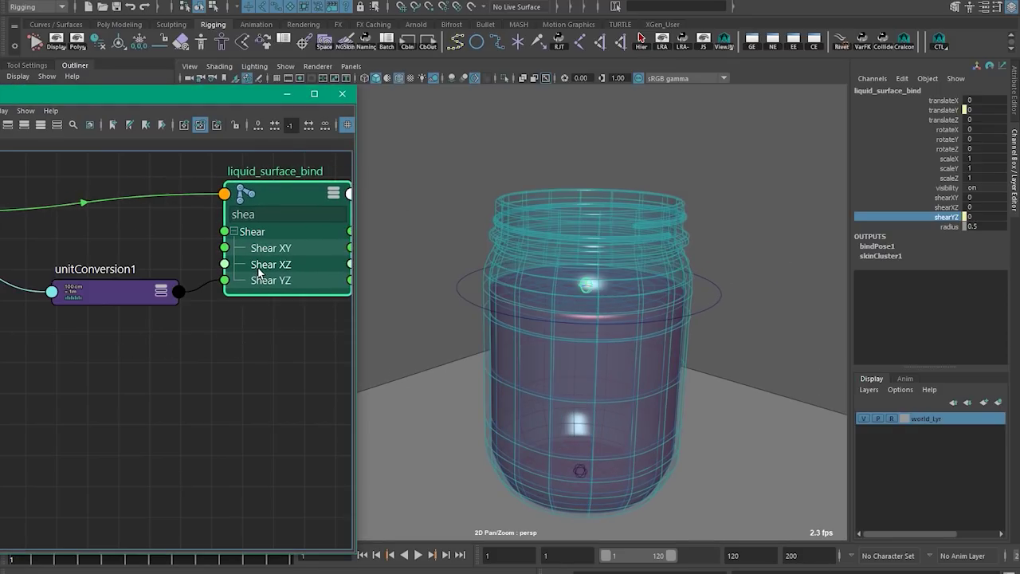
middle_click_drag(281, 333, 317, 338, "alt")
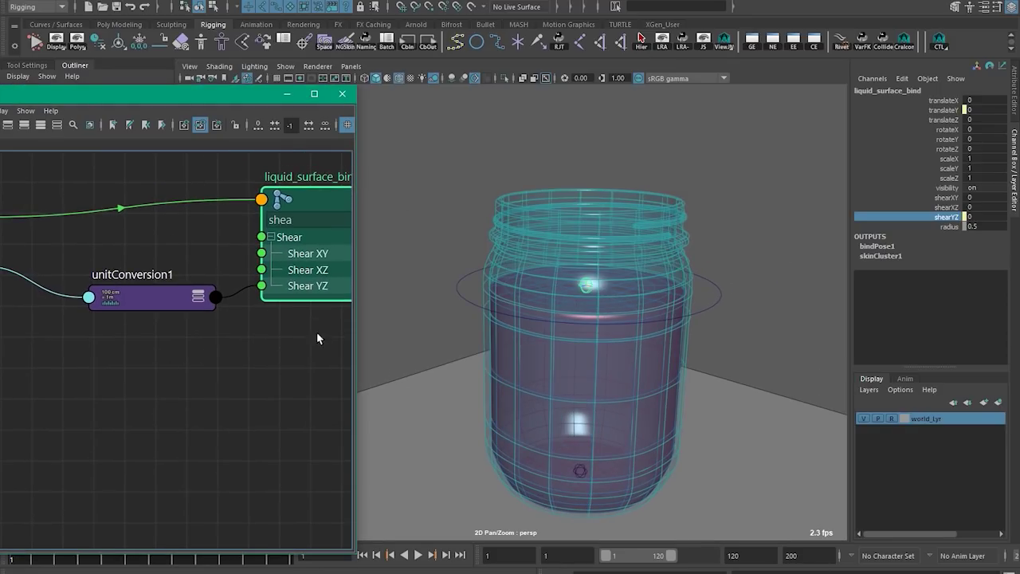
left_click(459, 291)
middle_click_drag(230, 329, 199, 325)
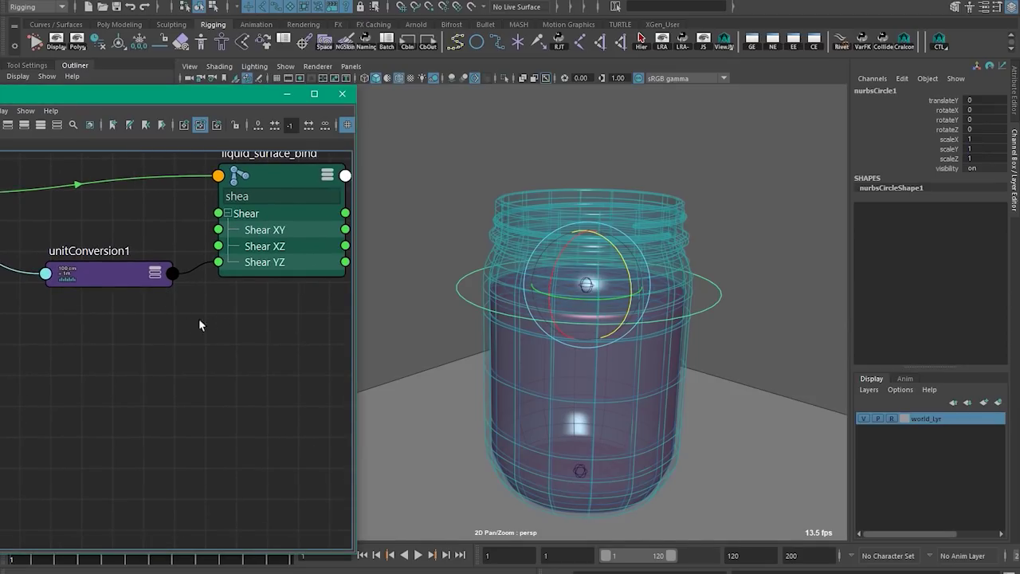
Step: Delete the connection into liquid_surface_bind's Shear YZ and remove the unitConversion1 node
scroll(184, 377, "down", 5)
middle_click_drag(217, 384, 259, 385, "alt")
left_click(256, 387)
scroll(254, 391, "up", 2)
middle_click_drag(213, 290, 223, 314, "alt")
left_click_drag(275, 319, 284, 309)
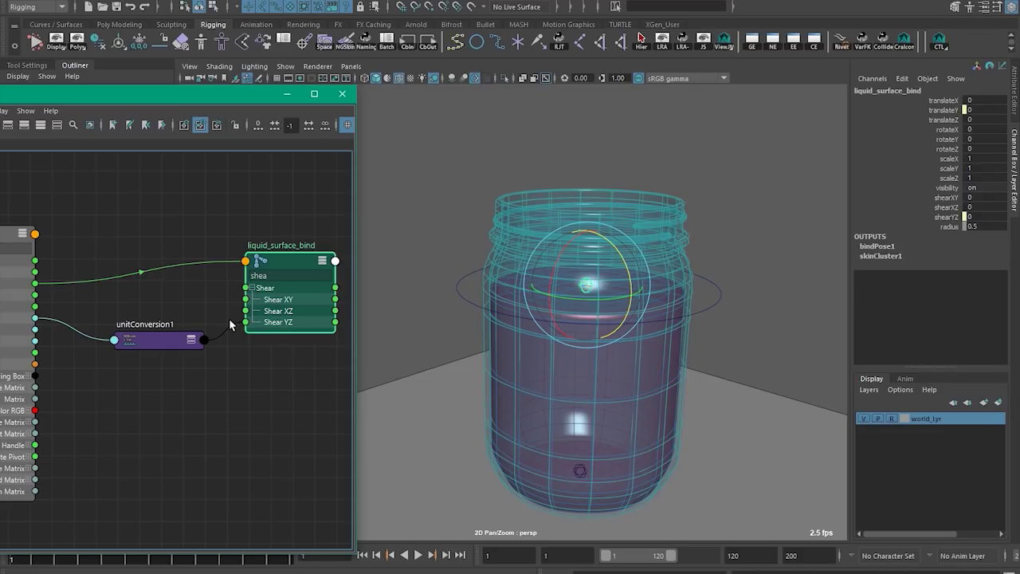
left_click(221, 361)
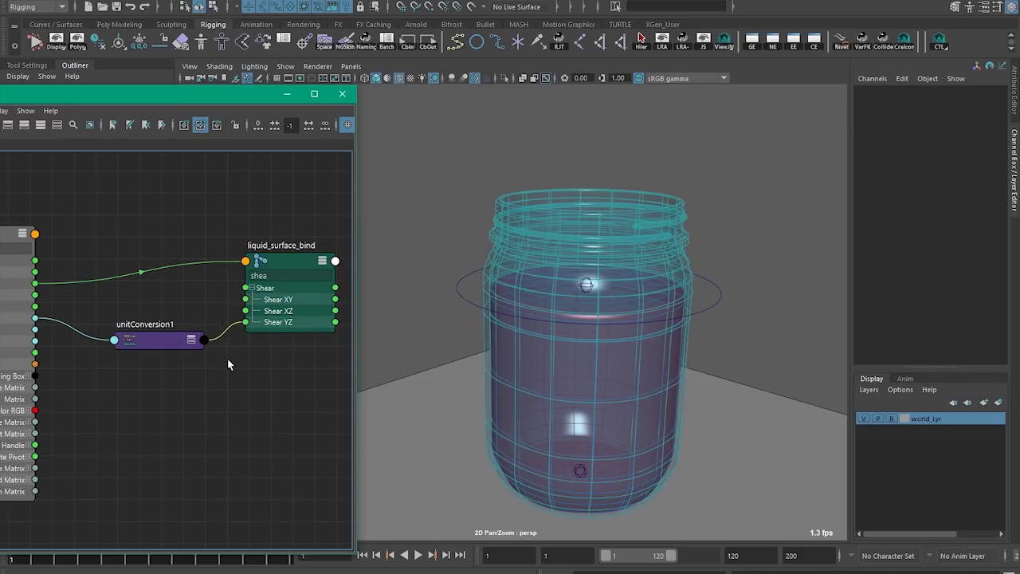
key("Delete")
left_click_drag(298, 306, 300, 303)
left_click_drag(154, 338, 146, 343)
key("Delete")
Step: Group the liquid_surface_bind joint twice under liquid_surface_buf and expand the new hierarchy
left_click_drag(301, 325, 268, 316)
left_click_drag(263, 94, 1019, 274)
key("ctrl+g")
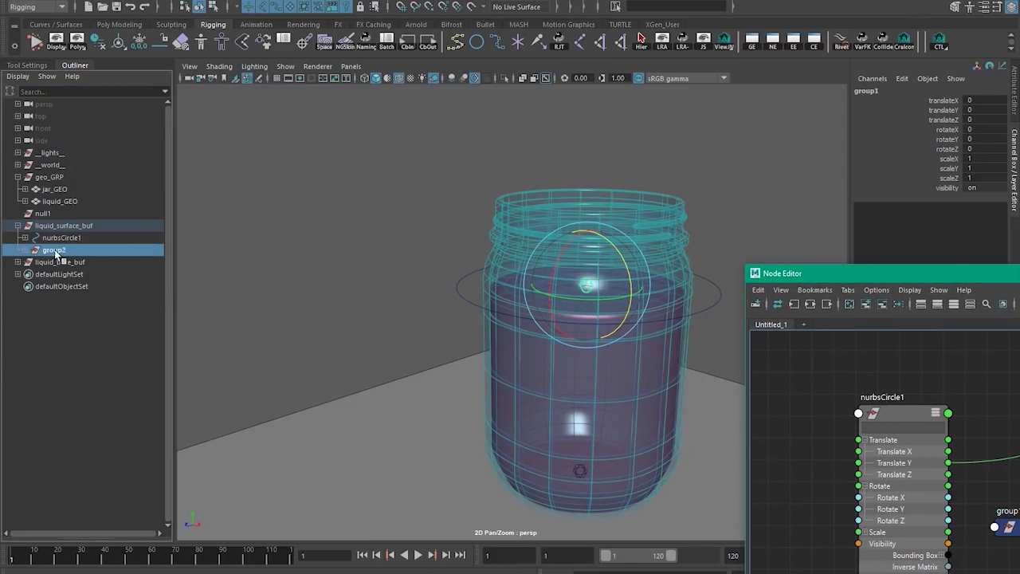
left_click(26, 250)
Step: Rename the outer group above the joint as liquid_surface_shear1, reusing the buffer group's base name
double_click(70, 251)
double_click(68, 227)
key("ctrl+c")
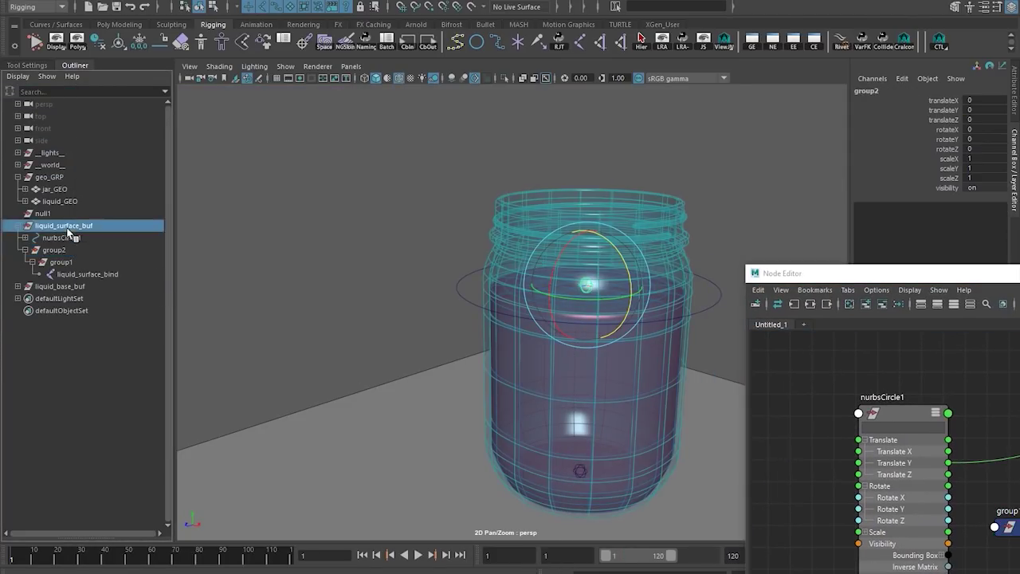
double_click(62, 251)
key("ctrl+v")
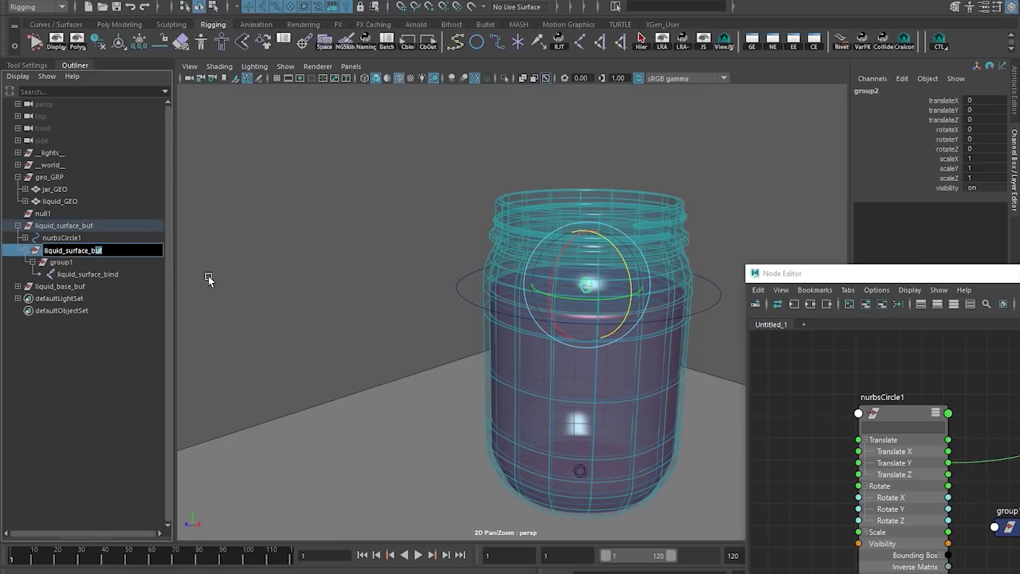
type("shear1")
key("Return")
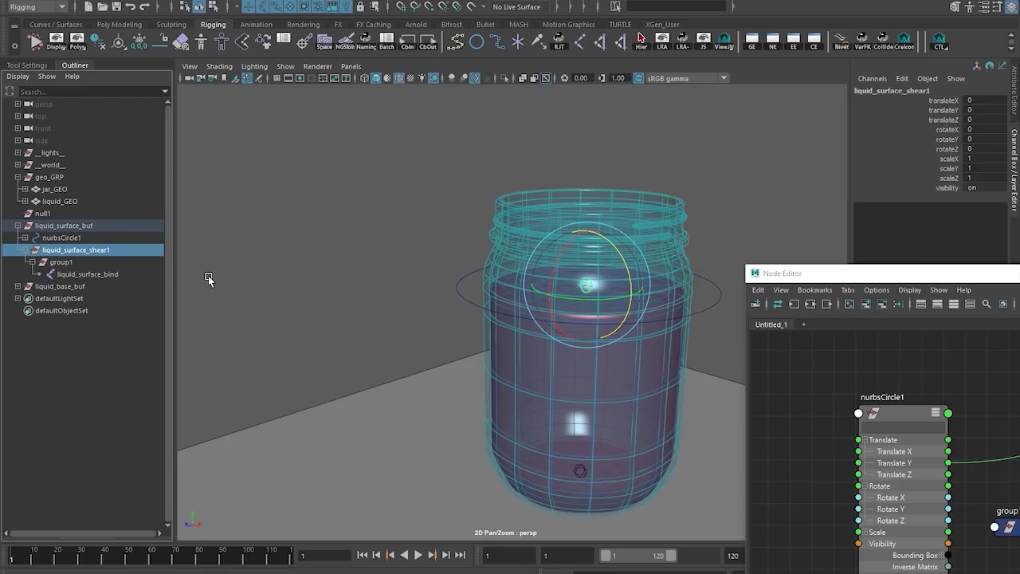
Step: Rename the inner group directly above the joint as liquid_surface_shear2
double_click(116, 263)
type("liquid_surface_shear")
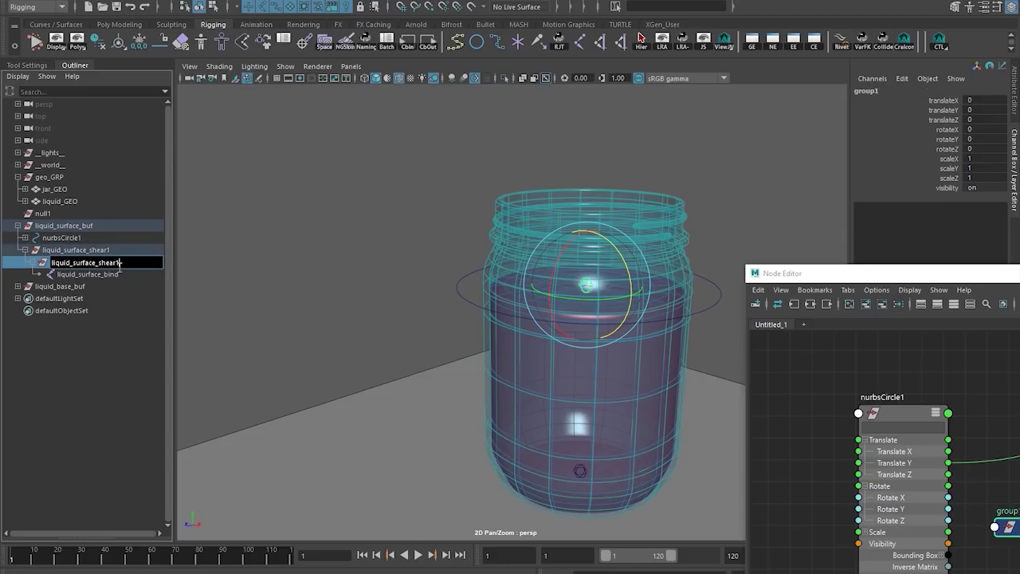
type("2")
key("Return")
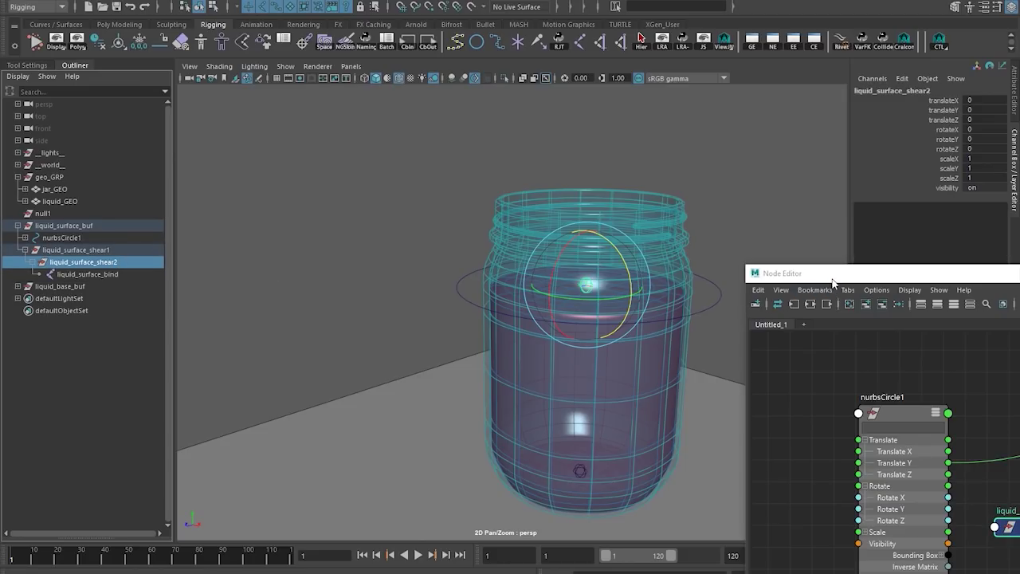
Step: Arrange the two shear group nodes beside nurbsCircle1 in the Node Editor and display liquid_surface_shear1's custom attribute view
left_click_drag(832, 279, 190, 41)
left_click_drag(391, 288, 552, 360)
left_click_drag(467, 393, 439, 232)
key("3")
left_click_drag(453, 330, 413, 299)
left_click_drag(410, 360, 430, 390)
left_click_drag(432, 323, 444, 293)
key("3")
middle_click_drag(434, 356, 418, 329, "alt")
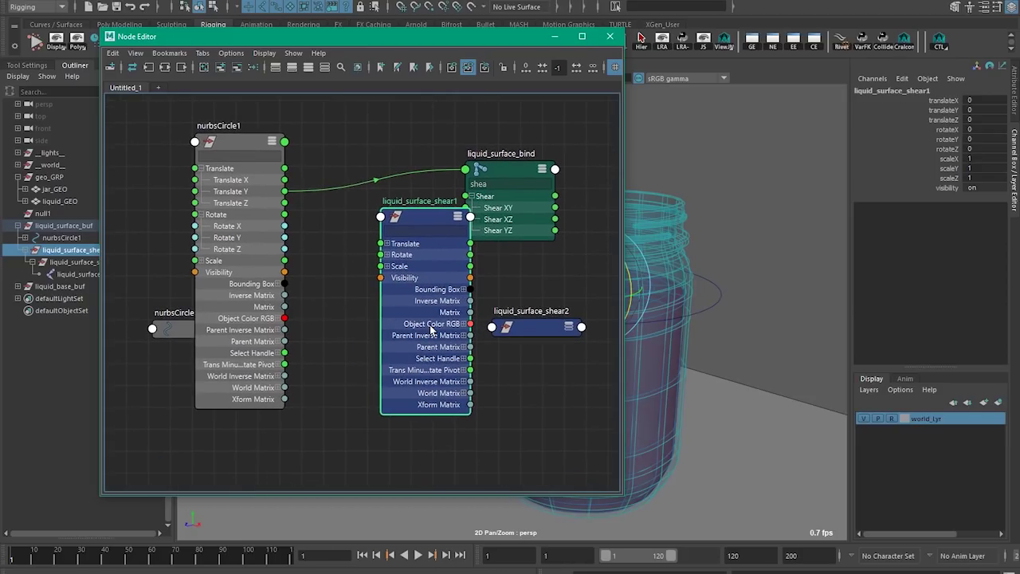
key("4")
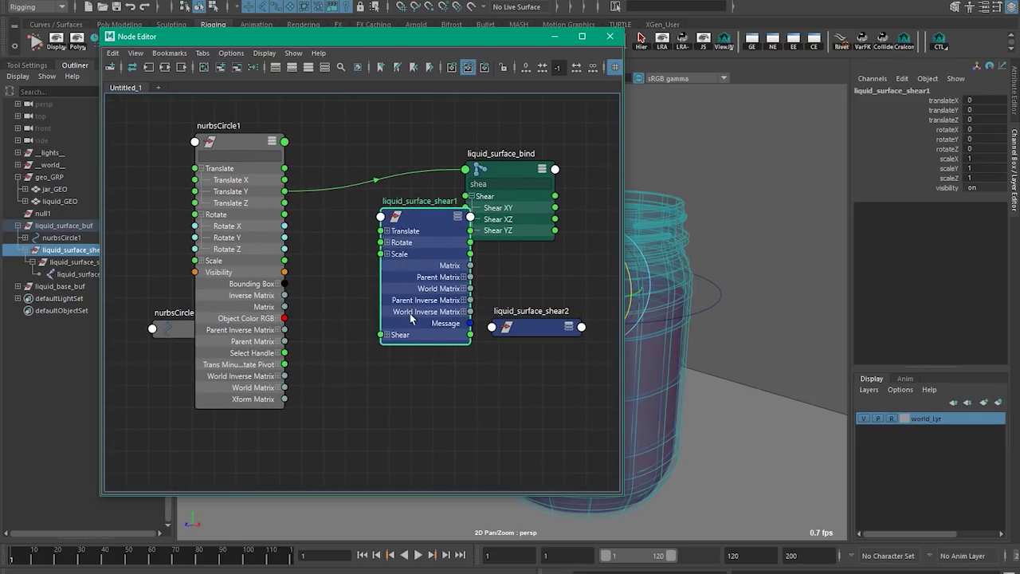
left_click_drag(404, 328, 391, 339)
Step: Try toggling Shear in liquid_surface_shear1's custom attribute list, leave the list editing and collapse the node
right_click_drag(381, 231, 370, 373)
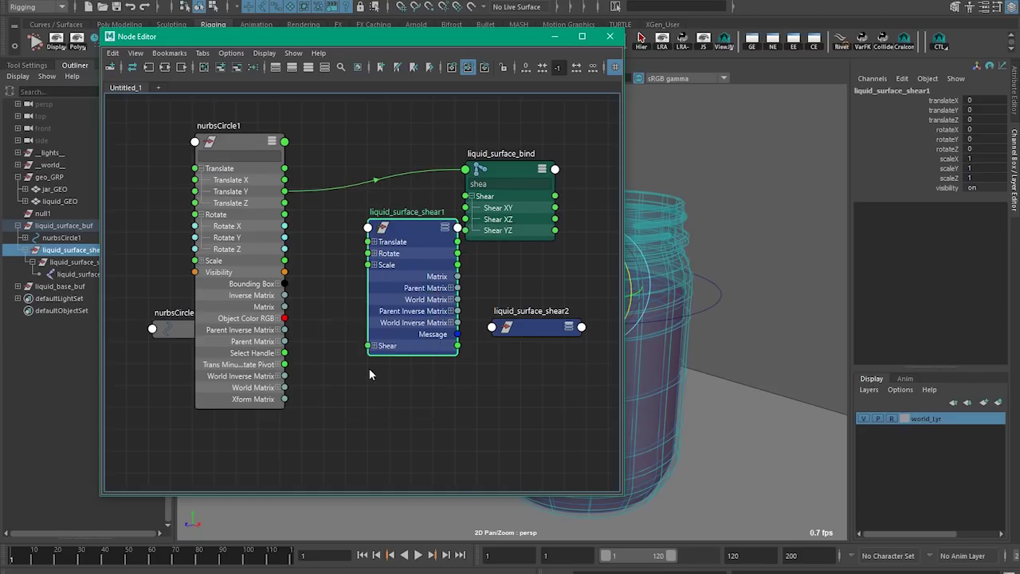
middle_click_drag(414, 409, 435, 111, "alt")
scroll(408, 346, "up", 2)
mouse_move(475, 289)
middle_mouse_down("alt")
mouse_move(474, 315)
mouse_move(447, 189)
mouse_move(449, 439)
middle_mouse_up("alt")
middle_click_drag(486, 250, 494, 510, "alt")
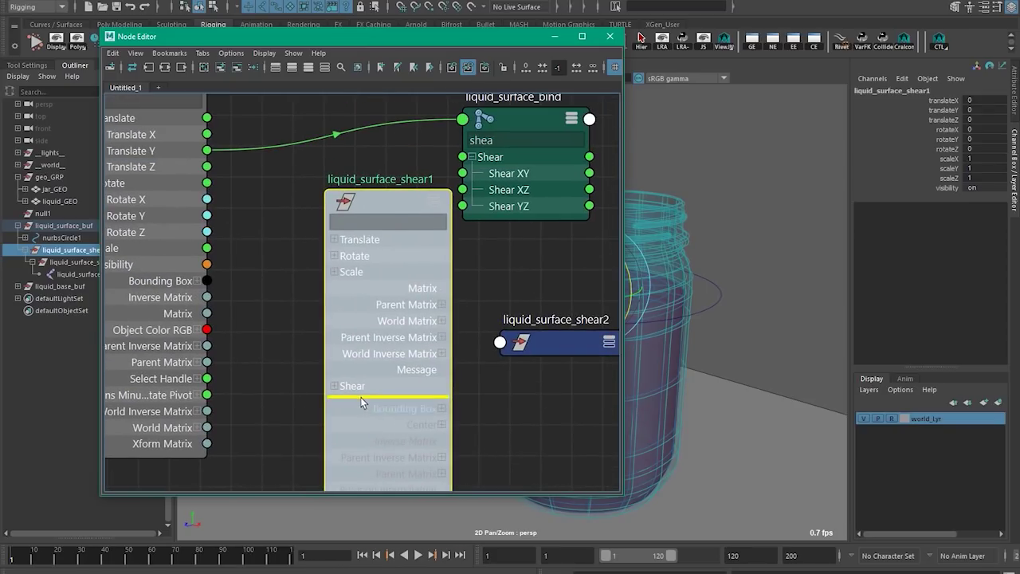
key("ctrl+a")
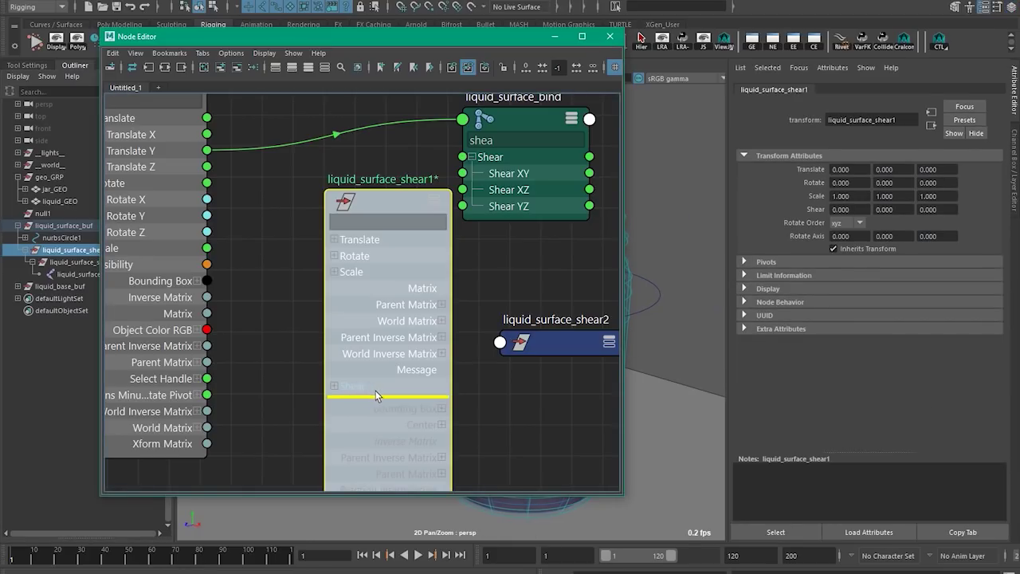
key("1")
key("4")
right_click(352, 204)
left_click(381, 230)
key("1")
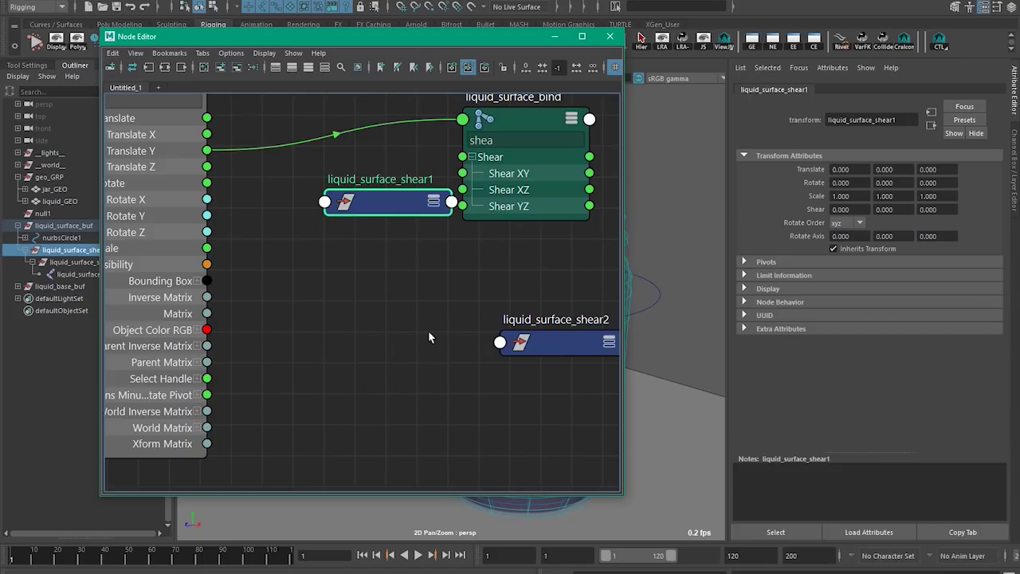
Step: Connect nurbsCircle1's Rotate X to liquid_surface_shear1's Shear YZ and edit the resulting unit conversion node
key("2")
key("3")
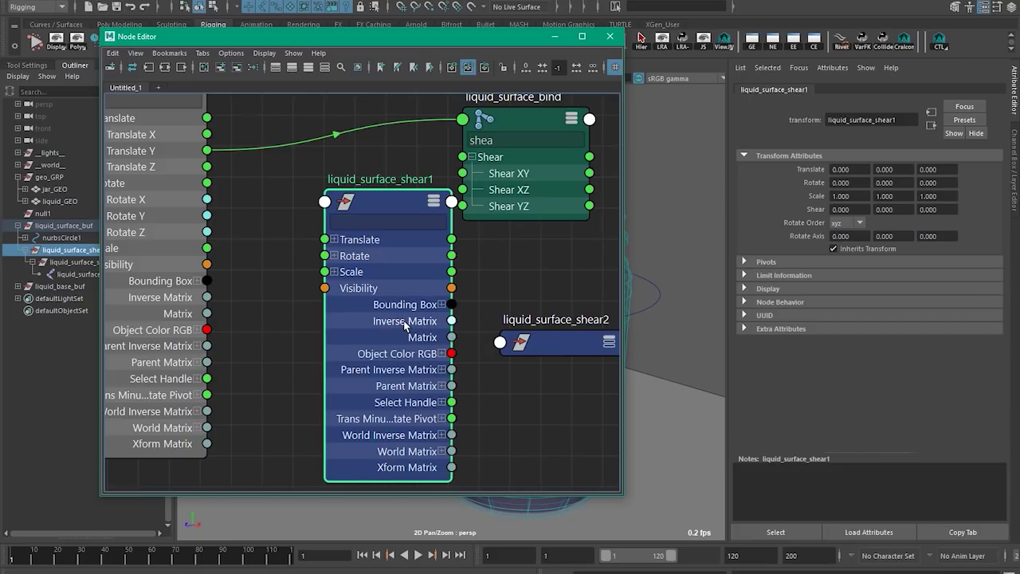
key("4")
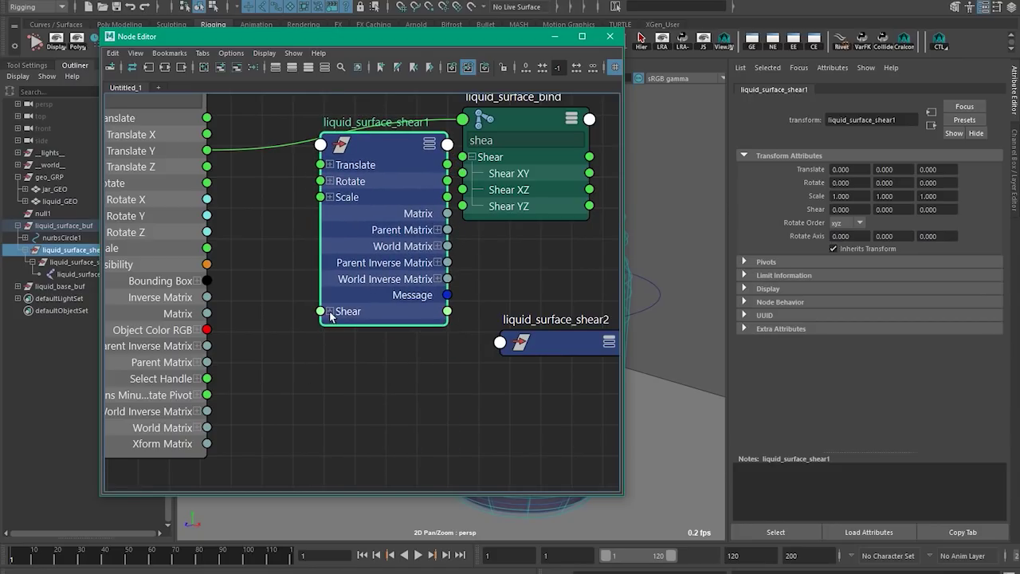
left_click(330, 311)
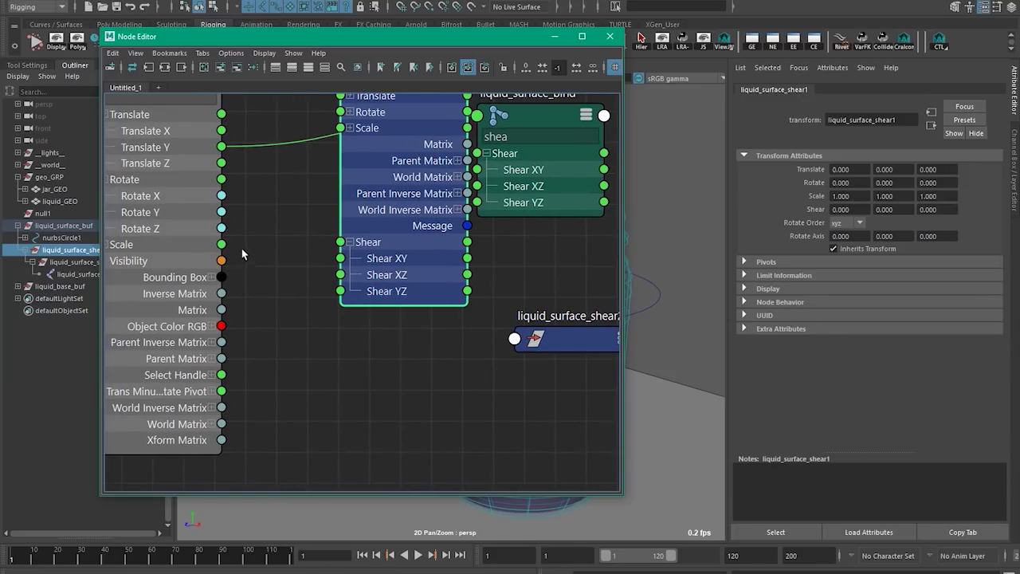
middle_click_drag(244, 244, 279, 242)
left_click_drag(367, 258, 374, 288)
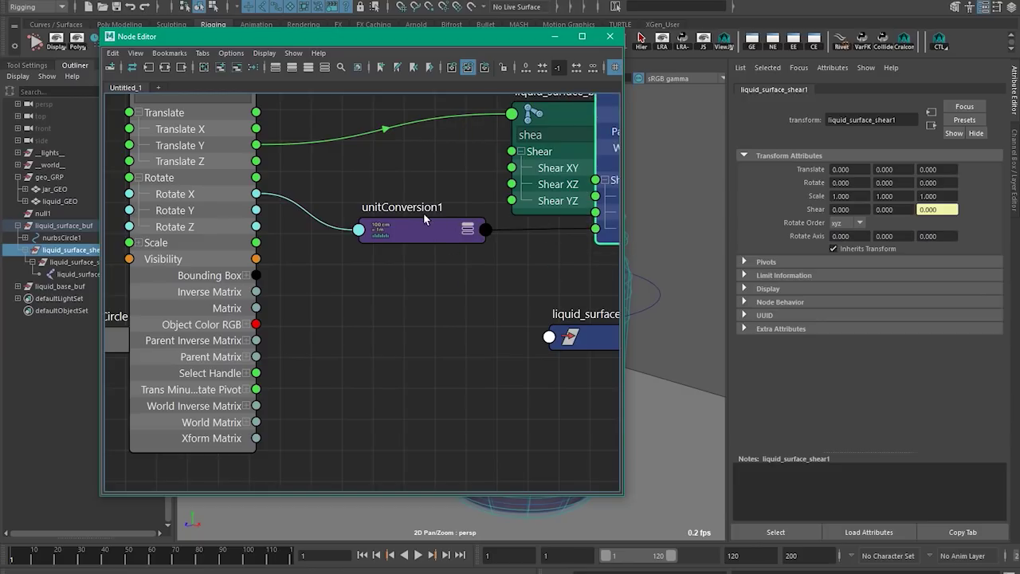
left_click(427, 223)
key("Return")
Step: Place liquid_surface_shear2 beside nurbsCircle1 in the node graph and display its custom attribute view
left_click(357, 360)
middle_click_drag(363, 360, 282, 353, "alt")
left_click_drag(494, 327, 403, 229)
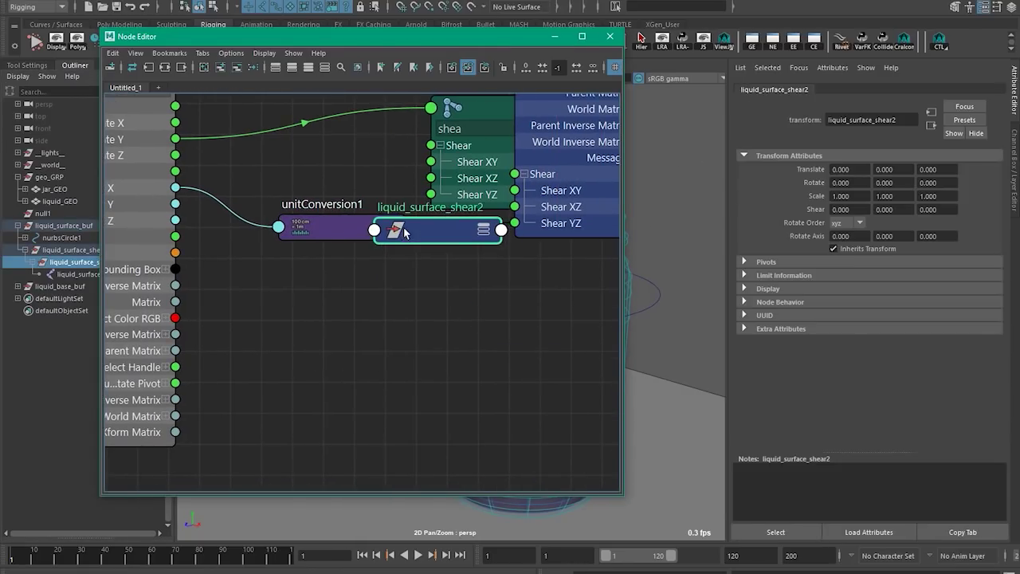
key("3")
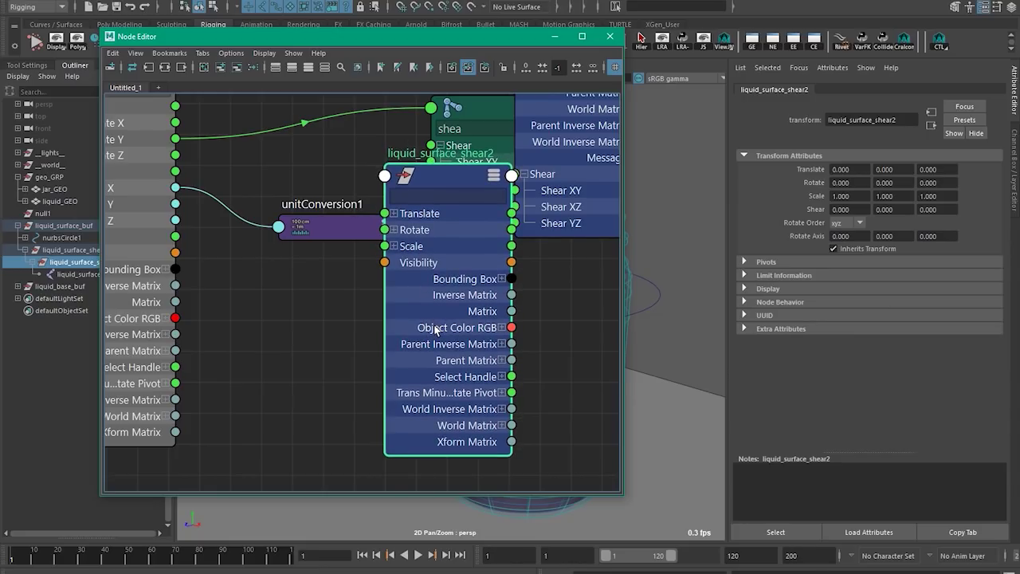
key("4")
middle_click_drag(205, 208, 261, 223, "alt")
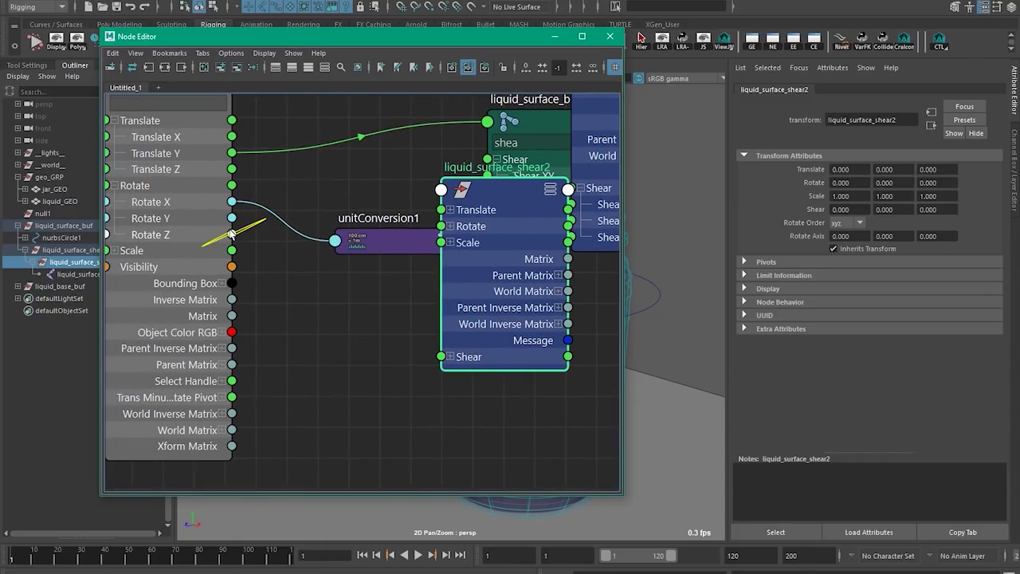
Step: Clear the view of the jar and try rotating liquid_surface_shear2 about Y by about -16.28, undoing the rotation
left_click_drag(410, 38, 109, 58)
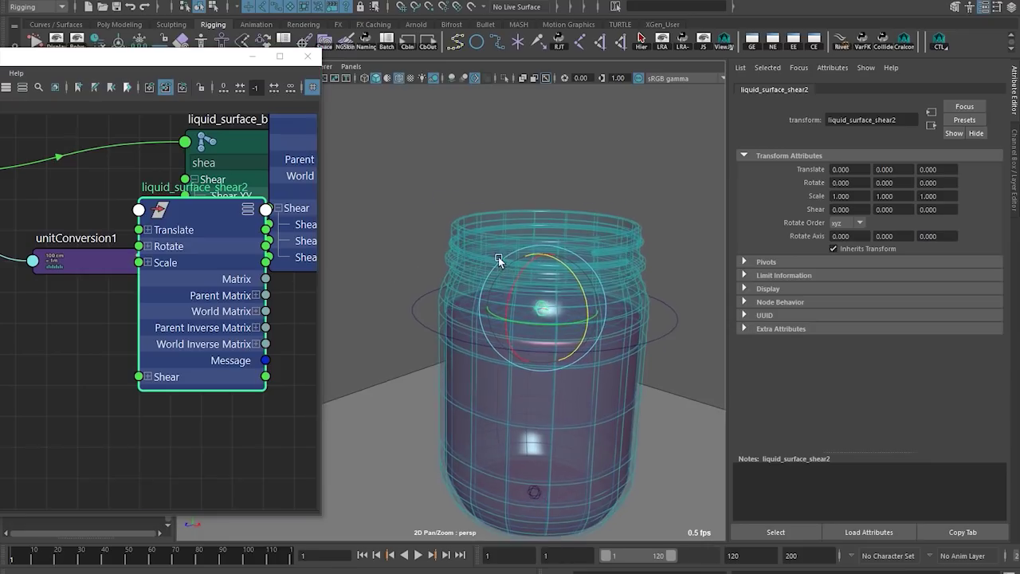
left_click_drag(549, 330, 519, 324)
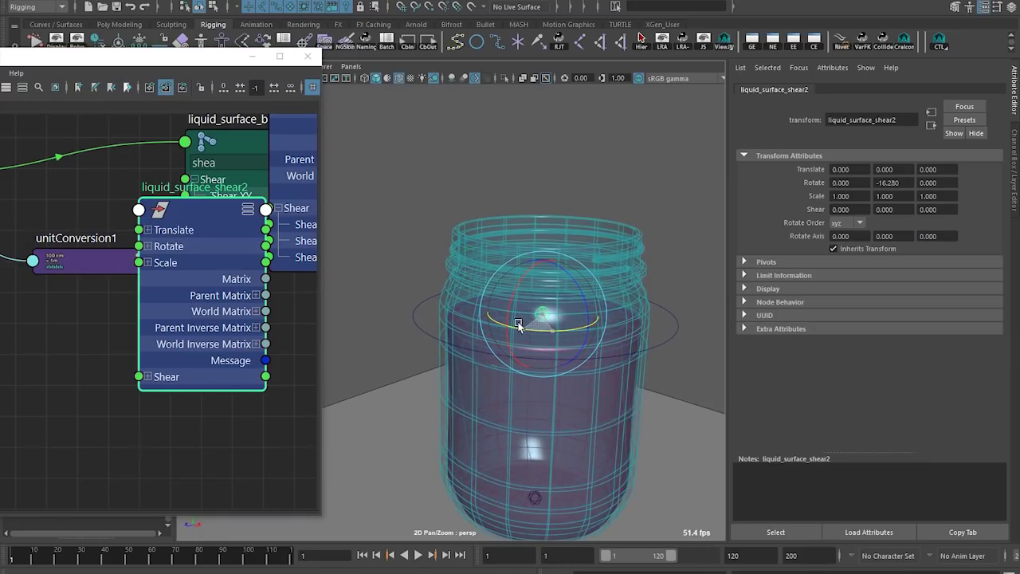
key("ctrl+z")
Step: Connect nurbsCircle1's Rotate Z to liquid_surface_shear2's Shear YZ and tidy the connected nodes
middle_click_drag(83, 256, 212, 221, "alt")
left_click_drag(125, 249, 266, 396)
middle_click_drag(269, 405, 173, 148, "alt")
right_click_drag(172, 149, 157, 253, "alt")
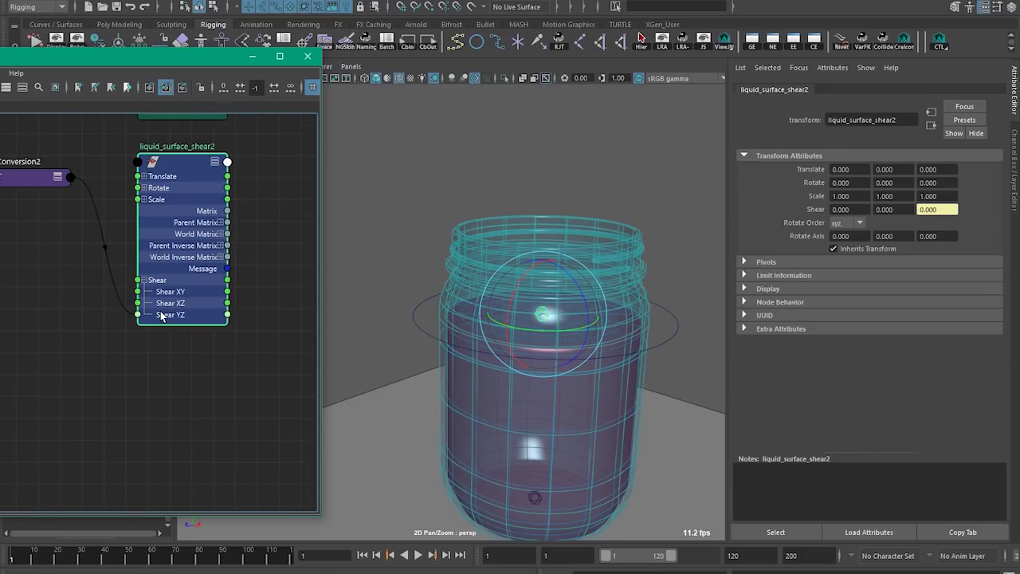
middle_click_drag(170, 318, 241, 340, "alt")
left_click_drag(232, 276, 229, 250)
middle_click_drag(228, 249, 306, 326, "alt")
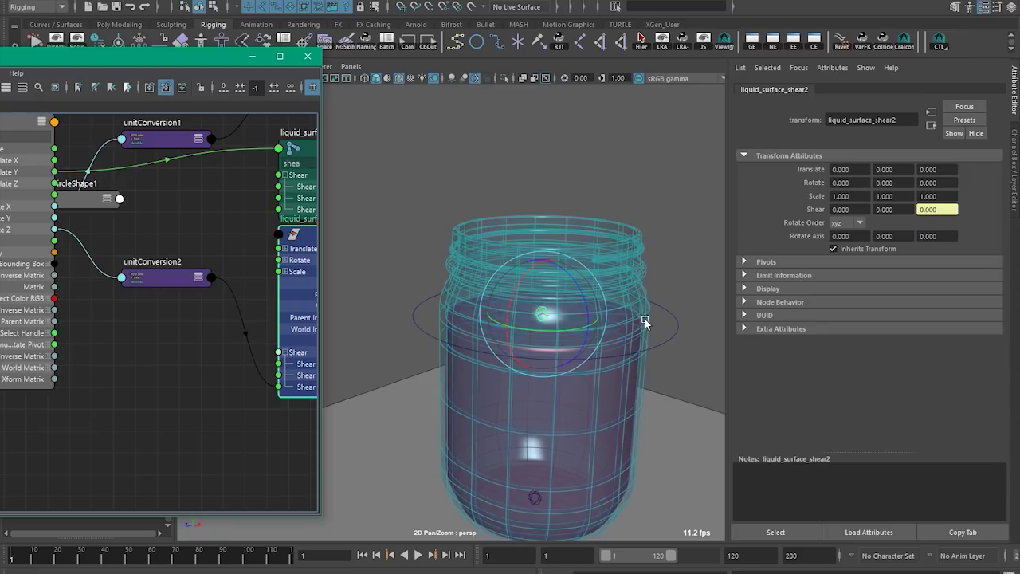
Step: Test the nurbsCircle1 control's rotation with the new connection and undo it
left_click(662, 347)
left_click_drag(498, 288, 507, 285)
key("ctrl+z")
Step: Set the unitConversion2 node's Conversion Factor to 1
left_click(149, 279)
left_click_drag(149, 277, 156, 279)
left_click_drag(864, 170, 778, 162)
type("1")
key("Return")
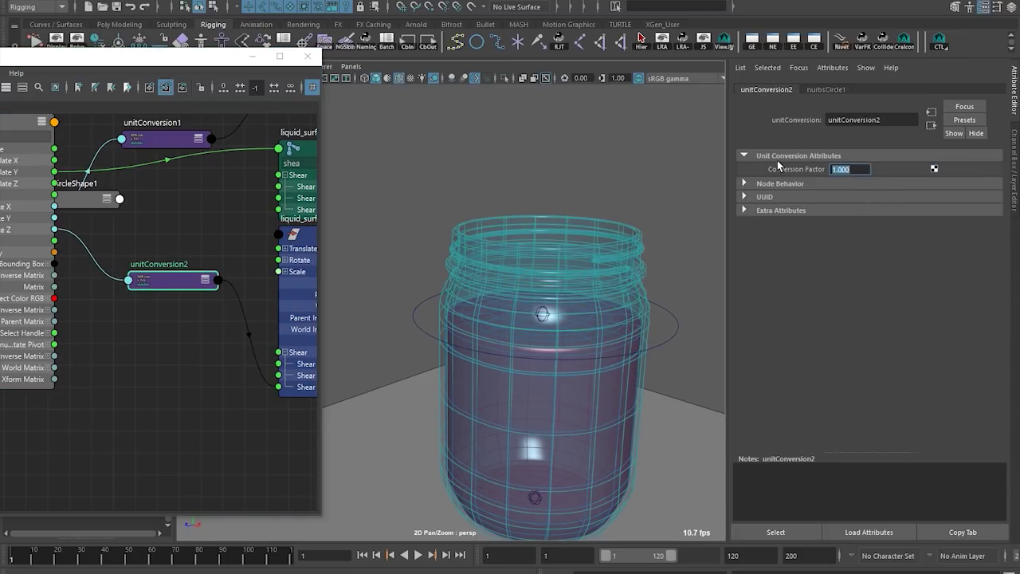
Step: Test tilting nurbsCircle1 with the new Rotate Z conversion factor, undoing the rotations
left_click(212, 316)
left_click(29, 341)
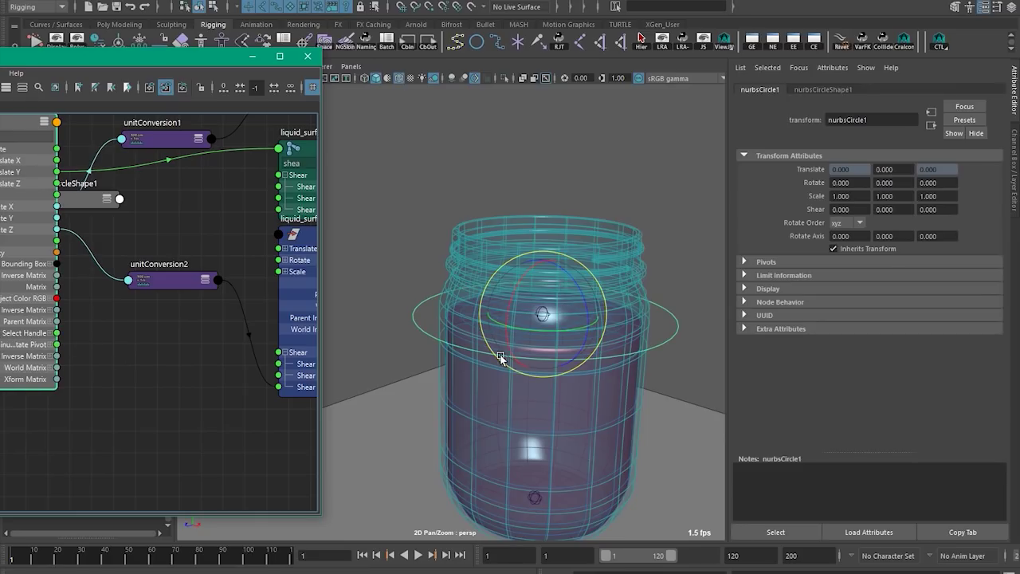
left_click_drag(552, 289, 520, 317)
key("ctrl+z")
key("ctrl+z")
left_click_drag(583, 284, 658, 355)
Step: Reposition liquid_surface_shear2 in the node graph and rotate that group to -45 about Y
middle_click_drag(244, 341, 186, 486, "alt")
left_click(226, 205)
middle_click_drag(217, 228, 207, 209, "alt")
left_click_drag(220, 421, 229, 415)
middle_click_drag(229, 416, 258, 384, "alt")
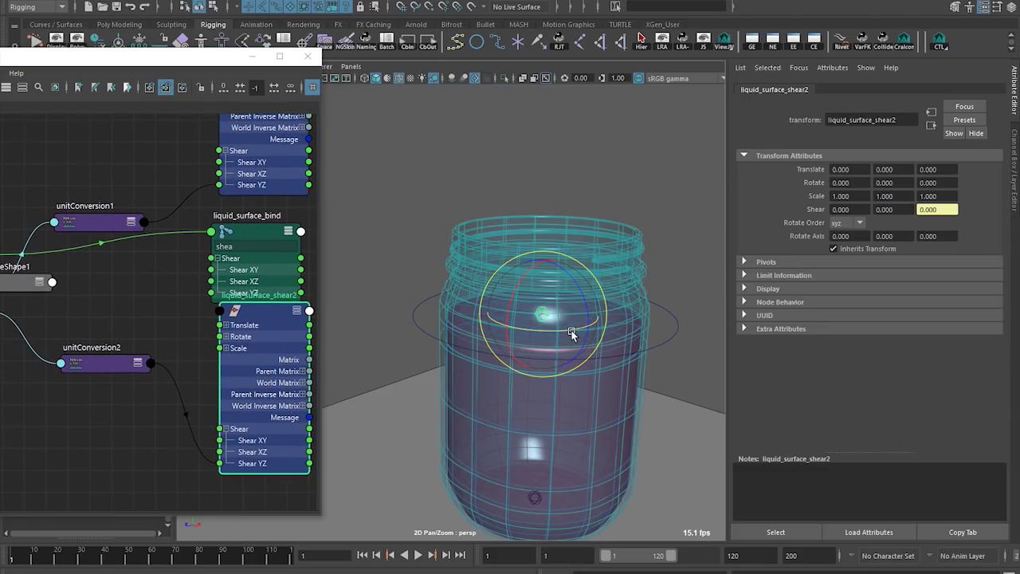
left_click_drag(572, 334, 511, 332)
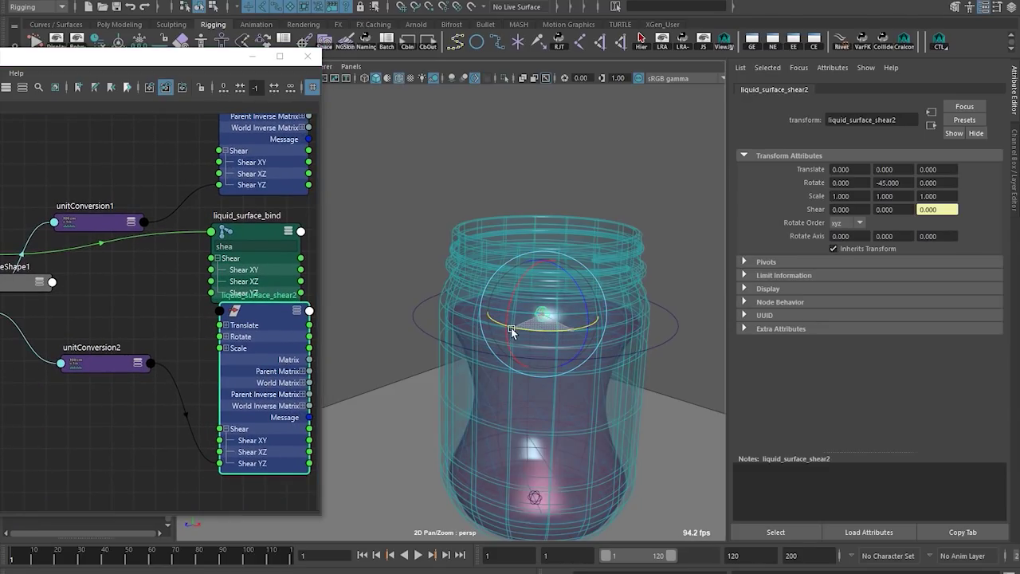
Step: Rotate the liquid_surface_bind joint back about Y to counter its parent group's rotation, and select the nurbsCircle1 control
left_click_drag(231, 269, 231, 251)
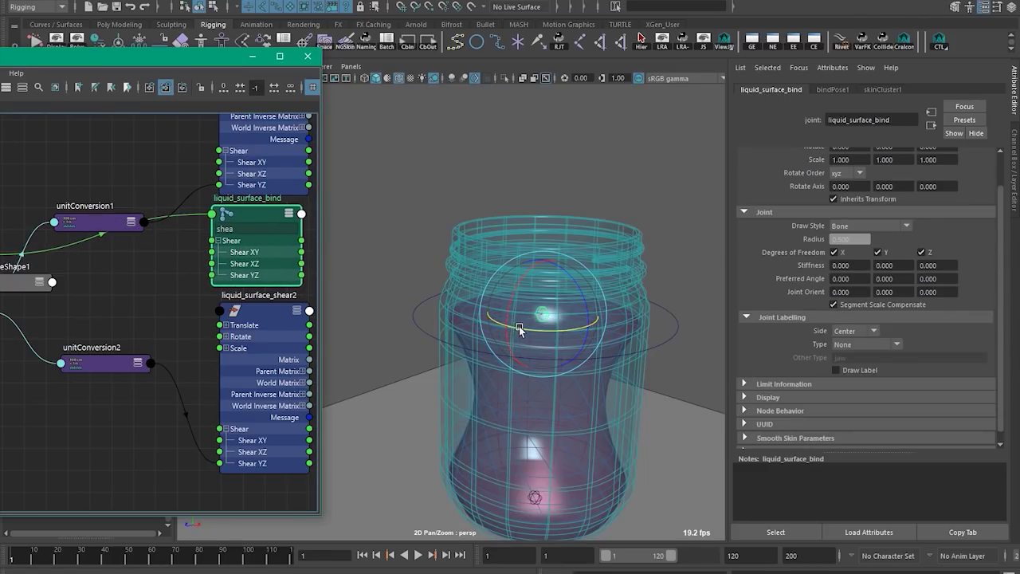
left_click_drag(525, 327, 594, 333)
left_click(683, 336)
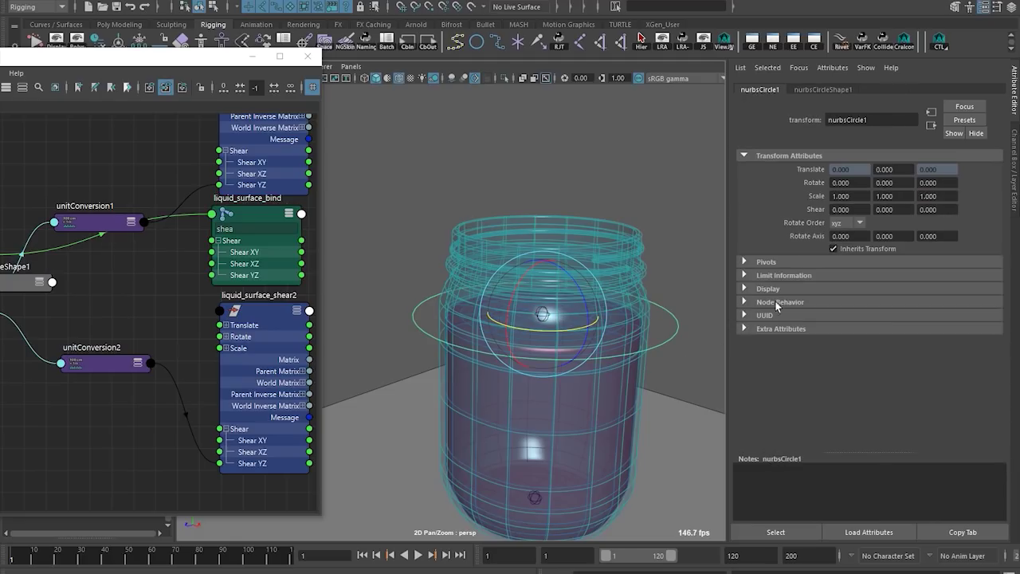
Step: Examine the rotate and shear values of liquid_surface_shear2 and liquid_surface_shear1, keeping the node graph clear of the hierarchy
left_click(221, 252)
left_click_drag(255, 428, 254, 424)
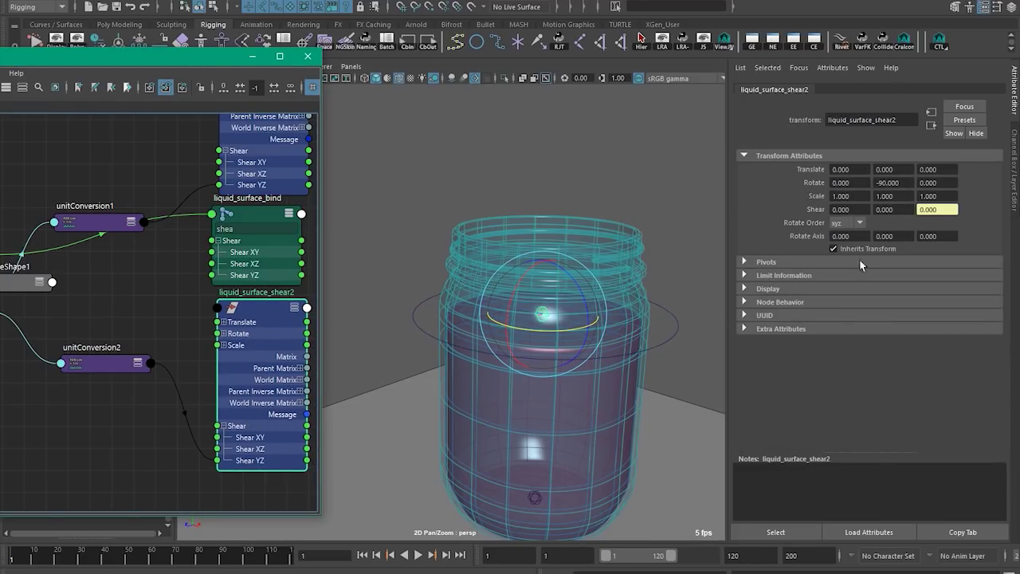
left_click_drag(142, 55, 763, 204)
left_click(76, 250, "ctrl")
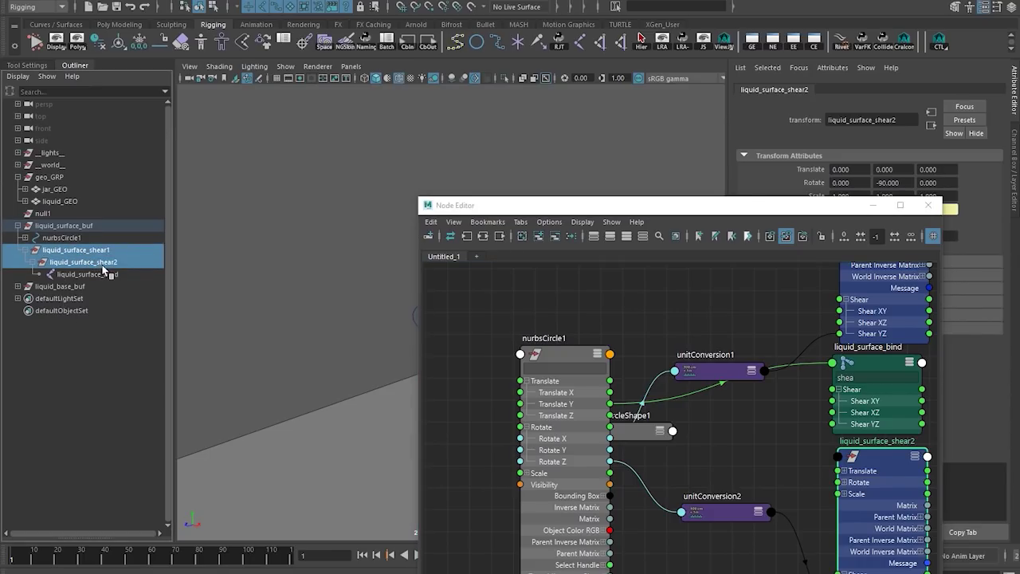
left_click(104, 273, "ctrl")
left_click(110, 252)
left_click_drag(732, 205, 514, 99)
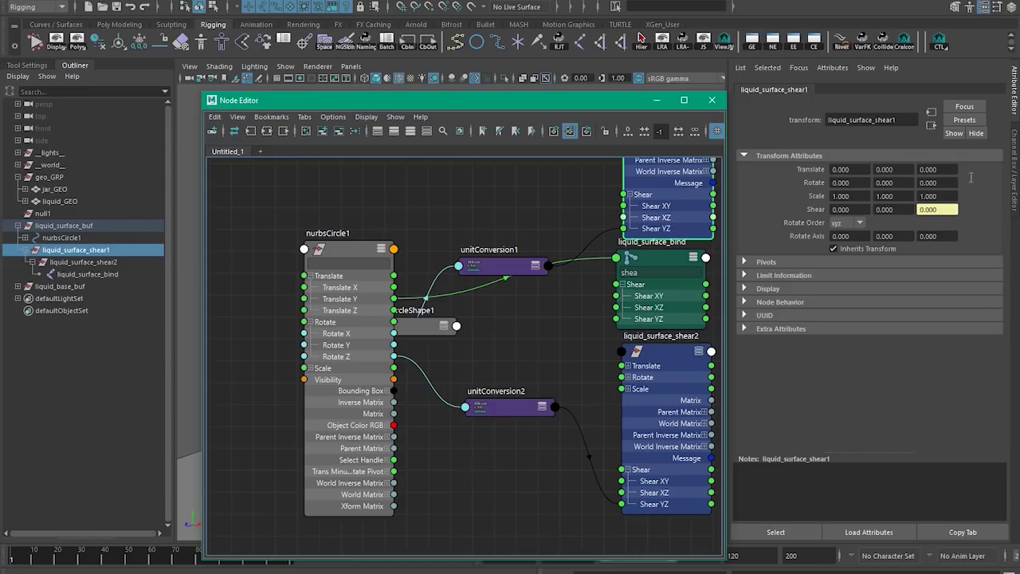
left_click(991, 204)
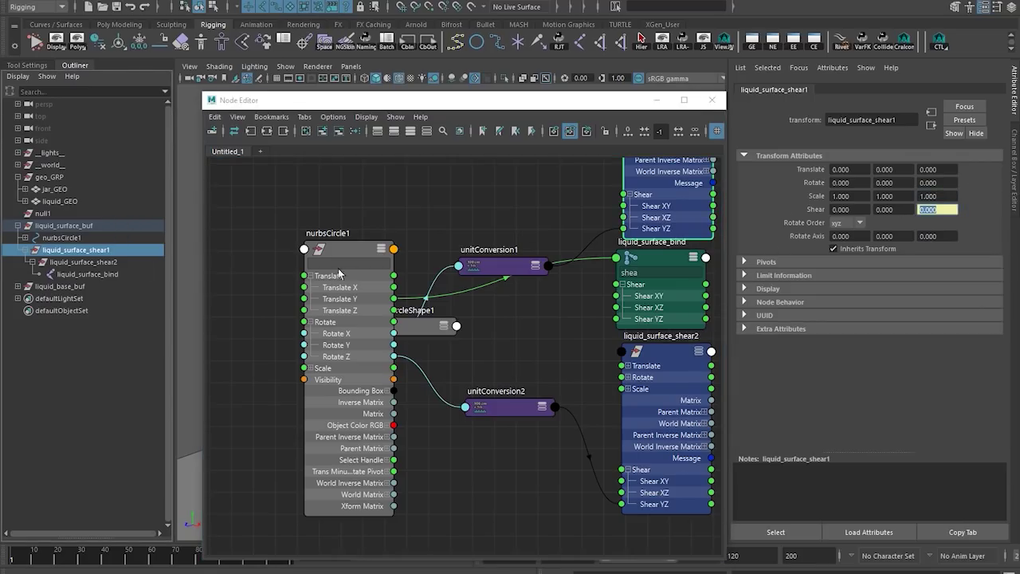
Step: Lock the Rotate Y attribute of the liquid_surface_shear2 group
left_click(101, 263)
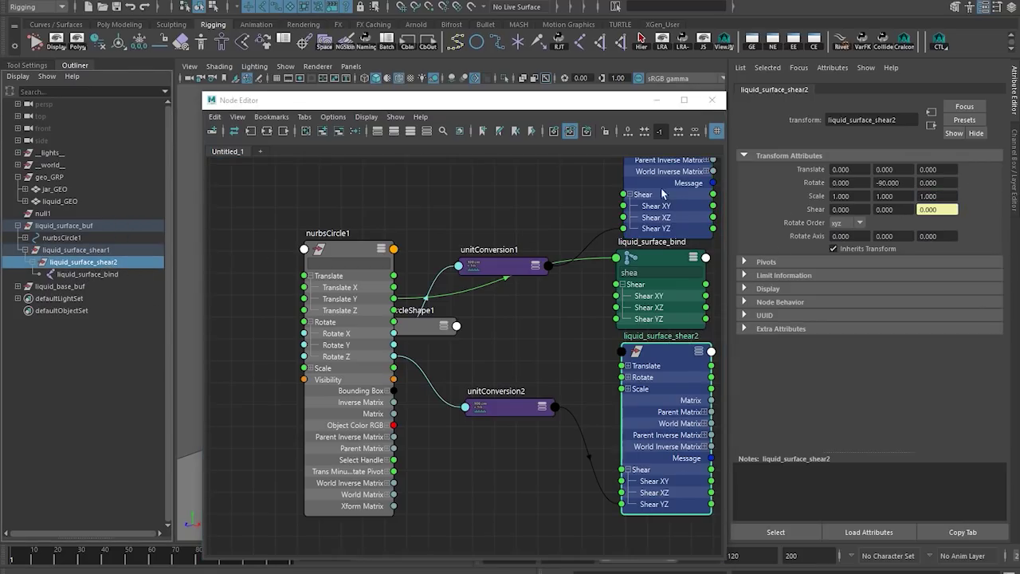
right_click(894, 183)
left_click(939, 241)
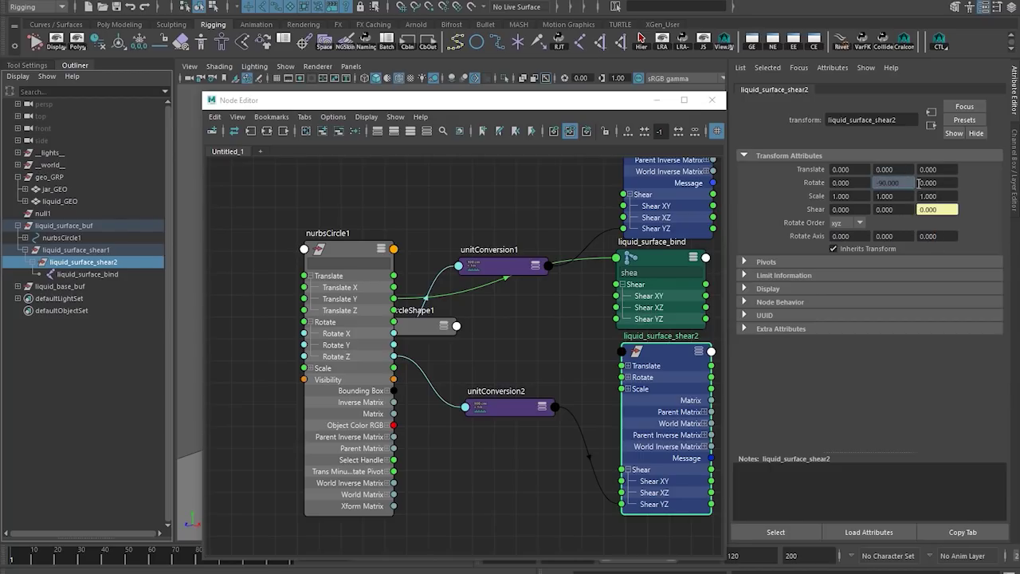
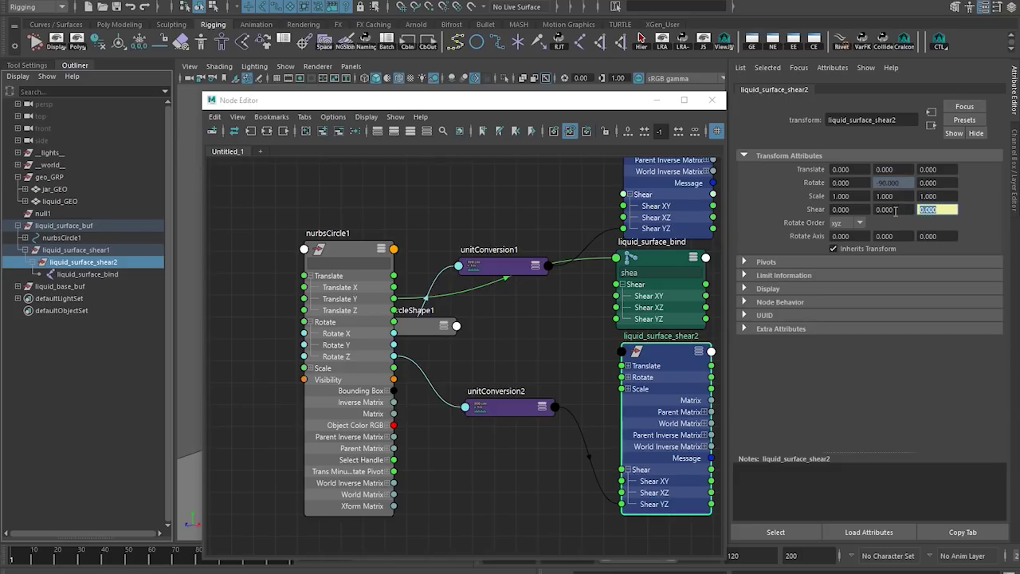
Step: Lock the Rotate Y attribute of the liquid_surface_bind joint after reviewing its parent shear groups
left_click(79, 249)
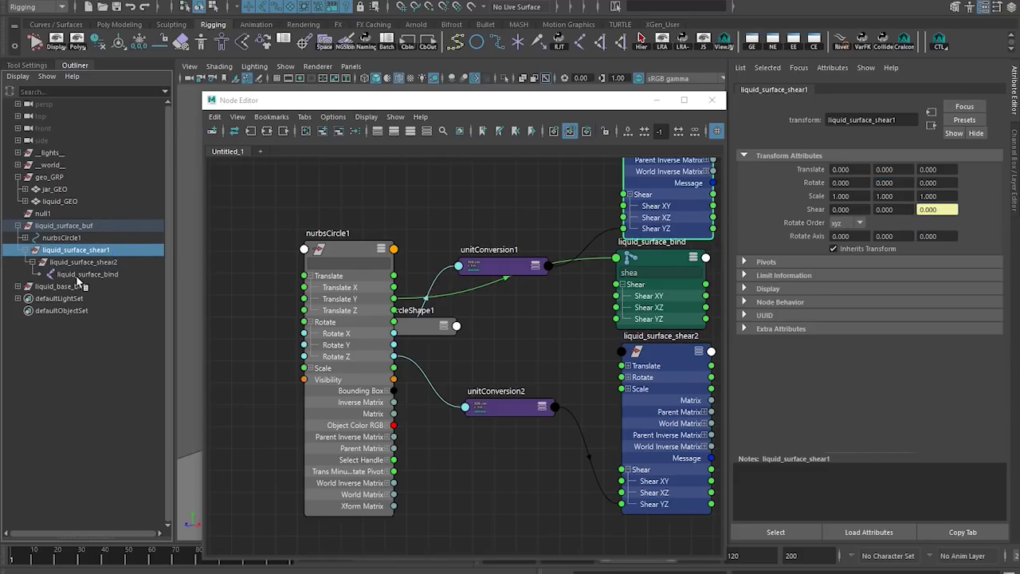
left_click(80, 274)
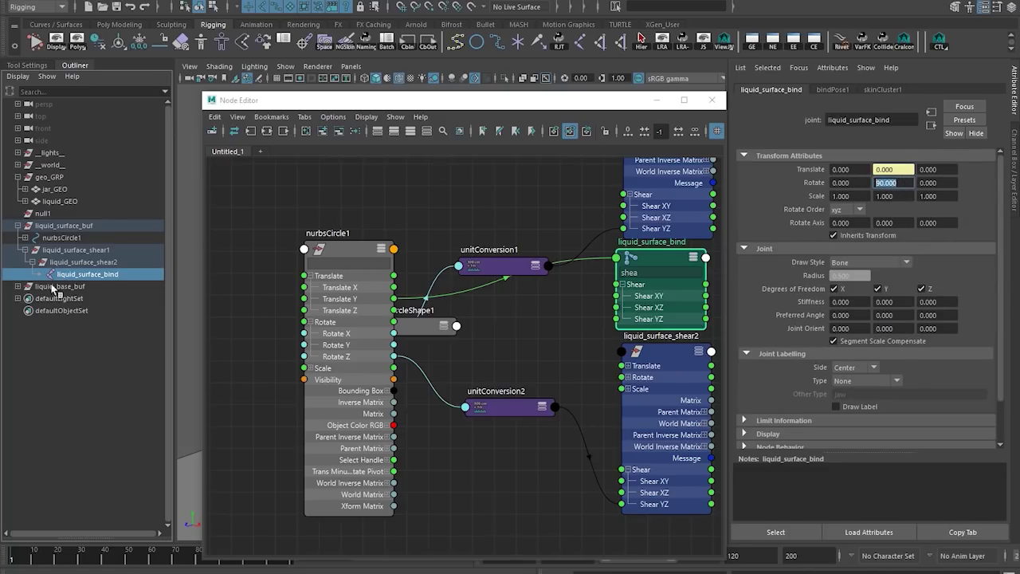
left_click(108, 262)
left_click(98, 274)
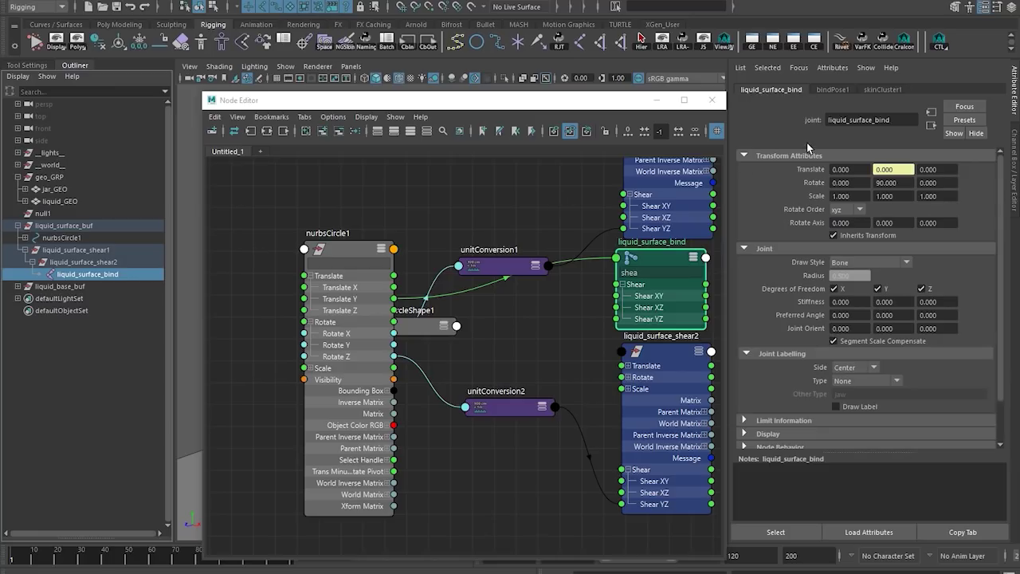
right_click(902, 184)
left_click(945, 242)
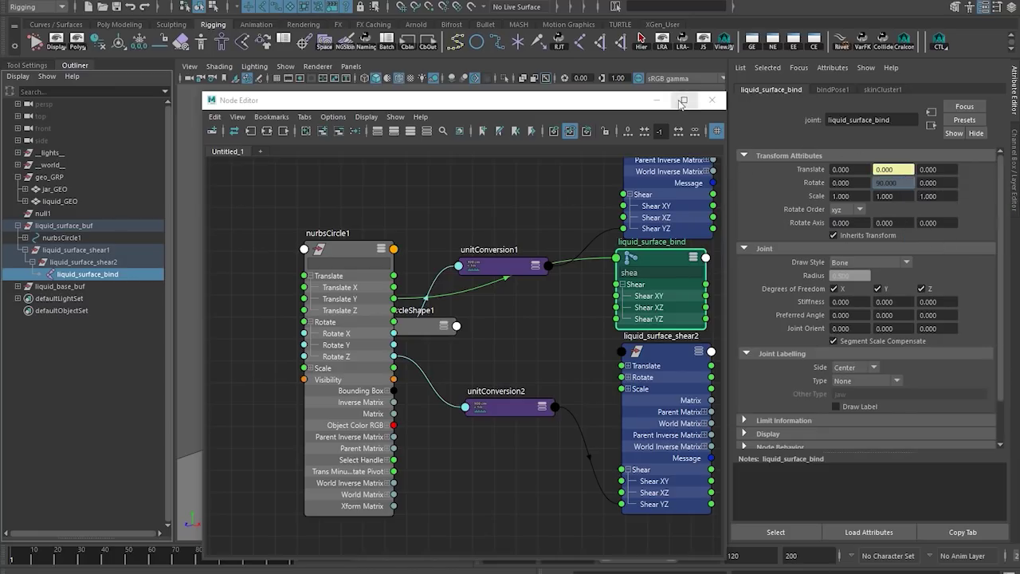
Step: Test tilting nurbsCircle1 in the viewport with the node graph out of the way, undoing the rotations
left_click(681, 102)
left_click_drag(682, 301, 695, 335)
mouse_move(553, 291)
left_mouse_down()
mouse_move(569, 298)
mouse_move(558, 300)
left_mouse_up()
key("ctrl+z")
left_click_drag(494, 282, 509, 278)
key("ctrl+z")
key("ctrl+z")
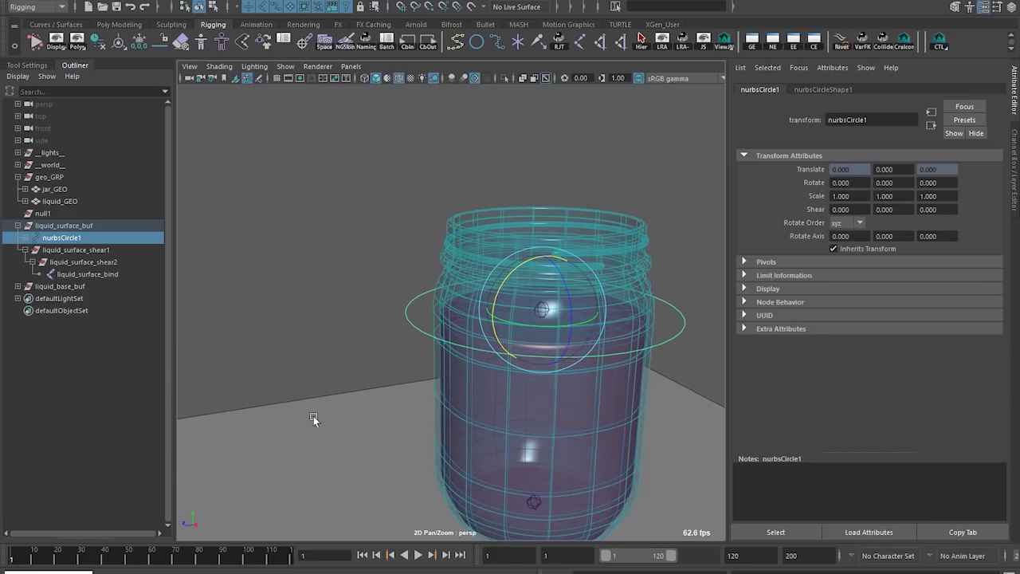
Step: Bring back the node graph and check the Conversion Factor of the unitConversion2 node
left_click(43, 571)
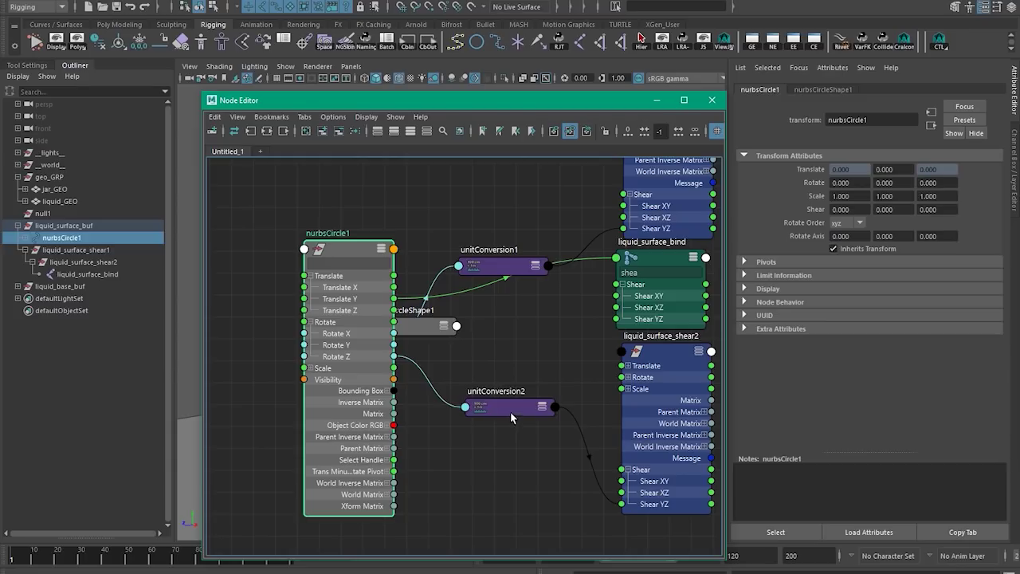
left_click(511, 412)
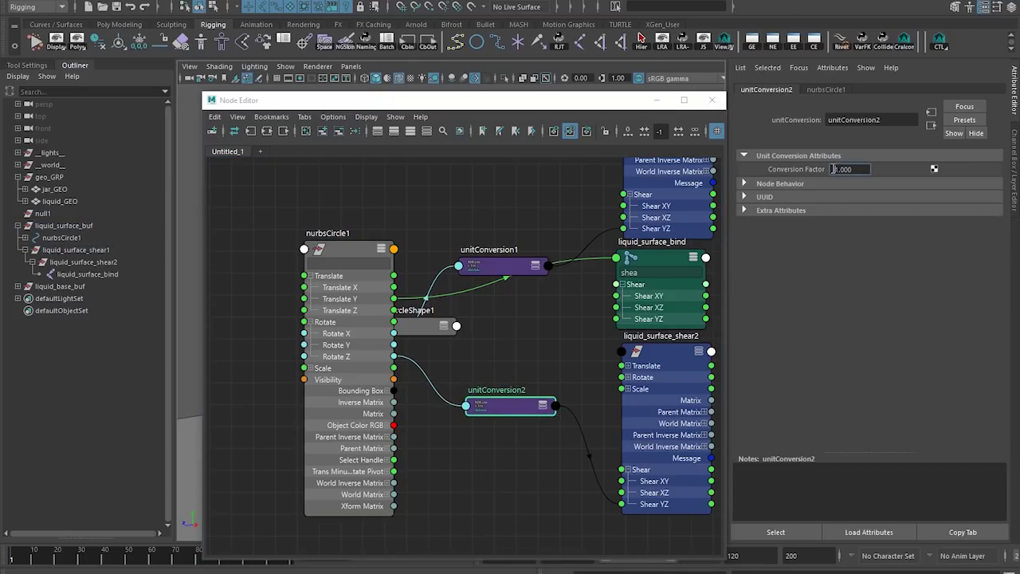
double_click(508, 388)
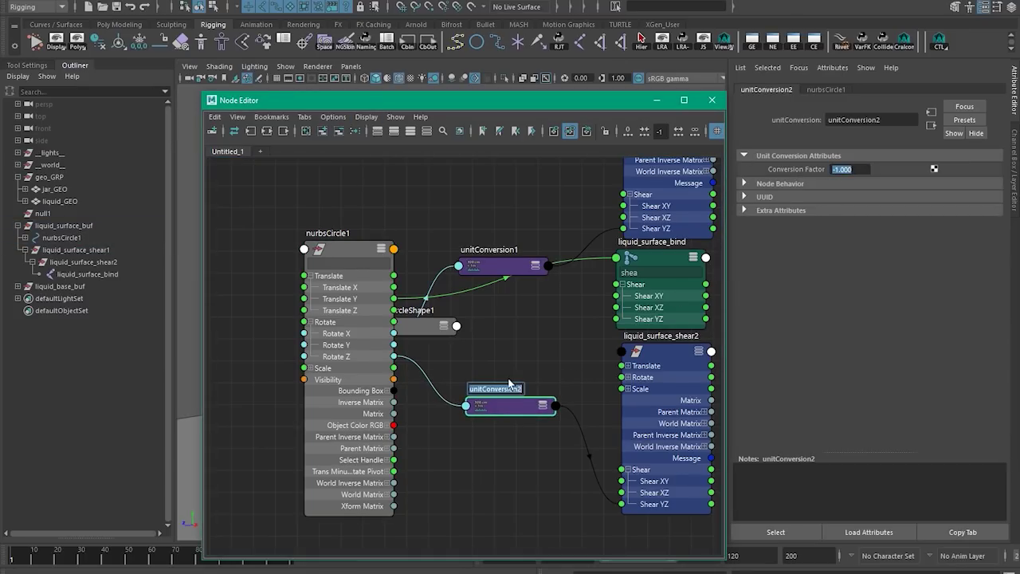
Step: Move the nurbsCircle1 node away from the conversion nodes so its Rotate X and Rotate Z connections are readable
middle_click_drag(511, 382, 491, 353, "alt")
left_click_drag(320, 348, 242, 360)
middle_click_drag(505, 326, 546, 329, "alt")
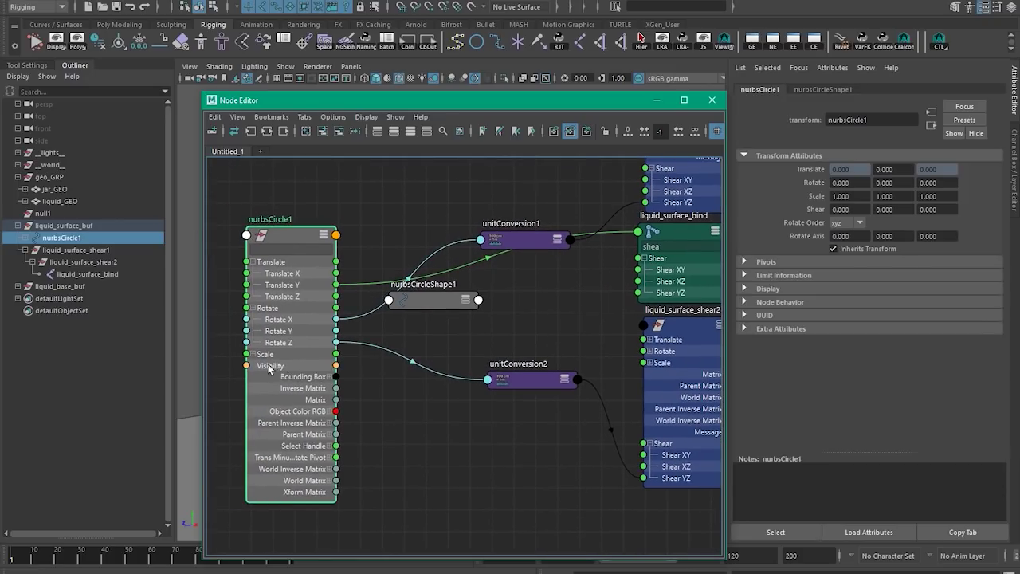
left_click_drag(269, 366, 269, 343)
left_click_drag(638, 105, 608, 102)
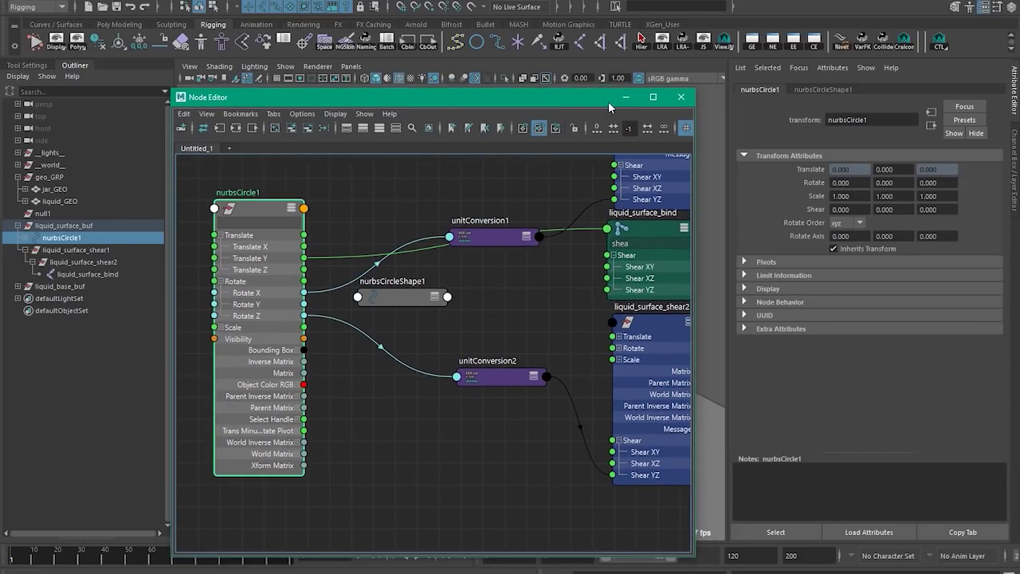
Step: Try tilting nurbsCircle1, undo the rotation, and lower the control to about -0.691 in Y
left_click(626, 96)
left_click_drag(500, 263, 517, 297)
key("ctrl+z")
key("w")
left_click_drag(554, 252, 553, 273)
Step: Rotate nurbsCircle1 freely to extreme angles and examine the liquid's deformation from several views
right_click_drag(470, 252, 542, 291, "alt")
key("e")
mouse_move(542, 294)
left_mouse_down()
mouse_move(517, 288)
mouse_move(551, 295)
mouse_move(514, 280)
mouse_move(578, 260)
mouse_move(588, 293)
mouse_move(553, 289)
mouse_move(574, 279)
mouse_move(540, 282)
mouse_move(533, 298)
left_mouse_up()
scroll(533, 297, "down", 10)
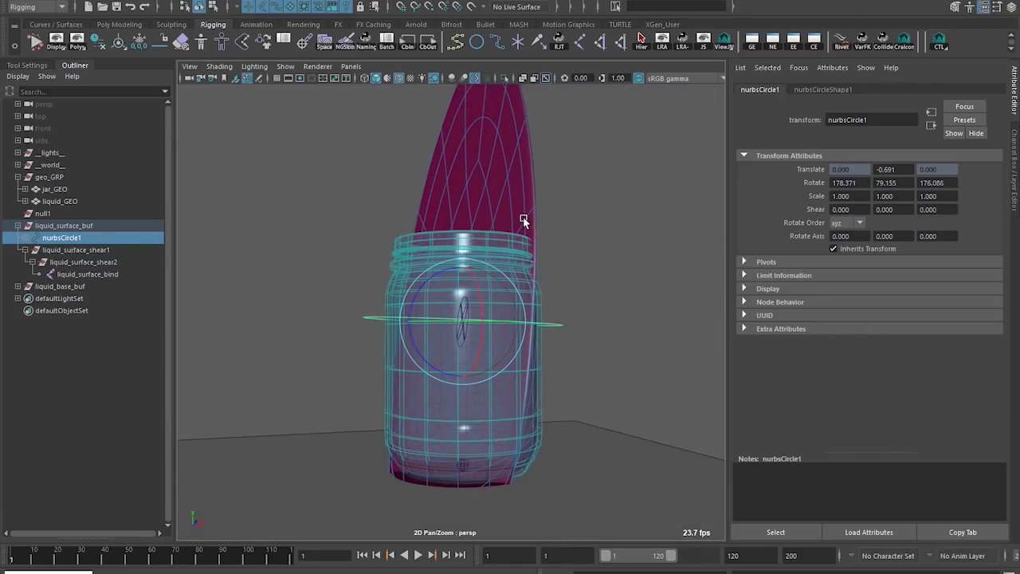
scroll(490, 334, "up", 10)
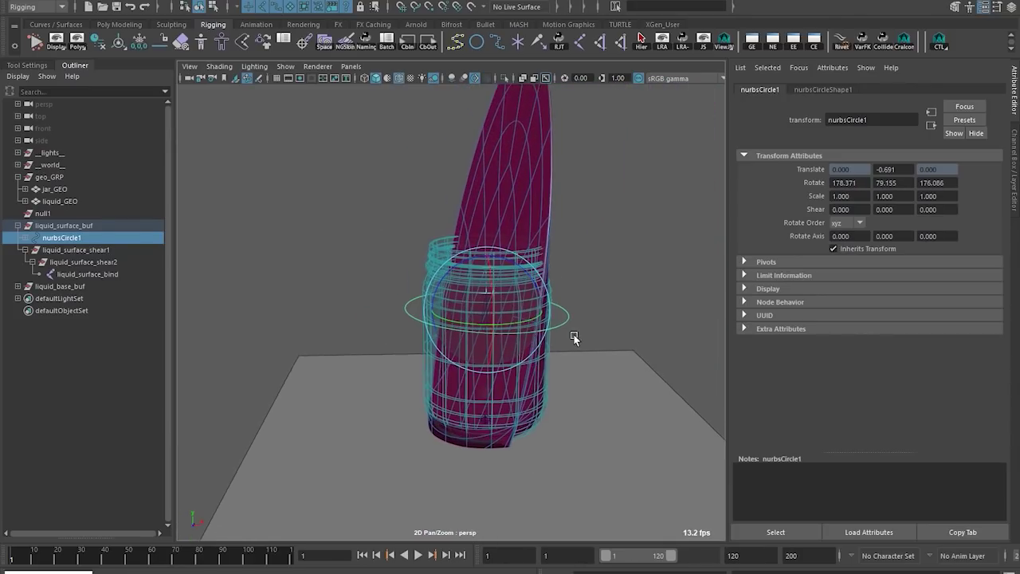
left_click_drag(494, 318, 436, 281)
Step: Reset nurbsCircle1's rotation to 0 on X, Y and Z
type("0")
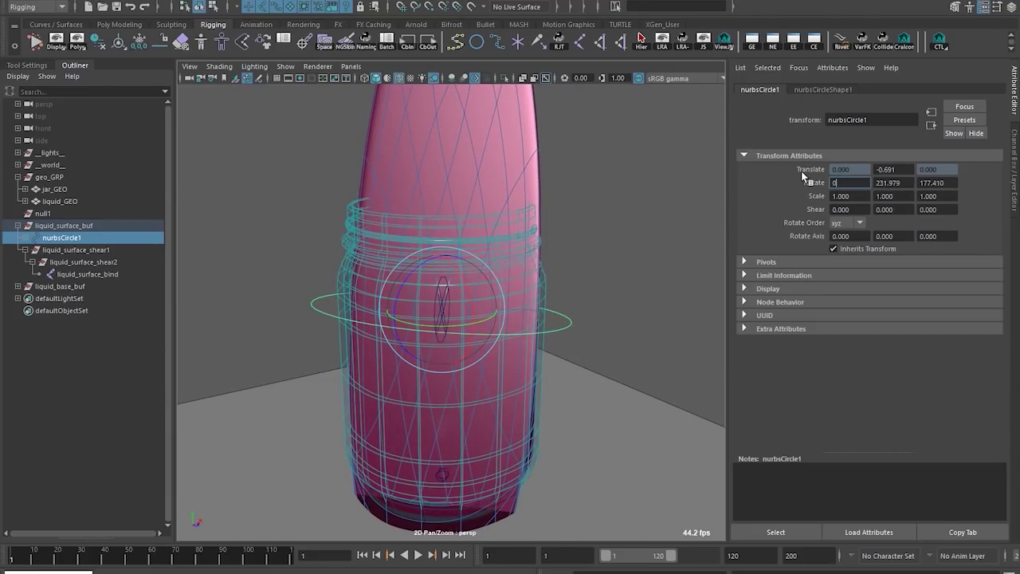
key("Tab")
type("0")
key("Tab")
type("0")
key("Return")
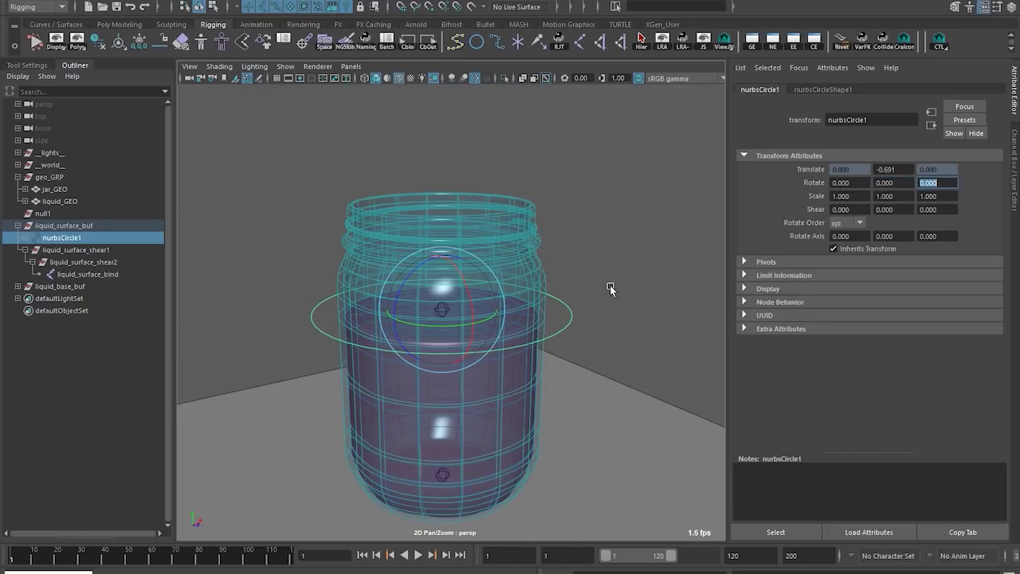
Step: Test rotating nurbsCircle1 about its Y axis in a close view of the liquid surface, undoing the rotation
key("f")
left_click_drag(609, 284, 481, 259, "alt")
right_click_drag(482, 258, 450, 273, "alt")
middle_click_drag(551, 288, 587, 339, "alt")
left_click(664, 231)
left_click(654, 327)
left_click_drag(507, 356, 478, 357)
key("ctrl+z")
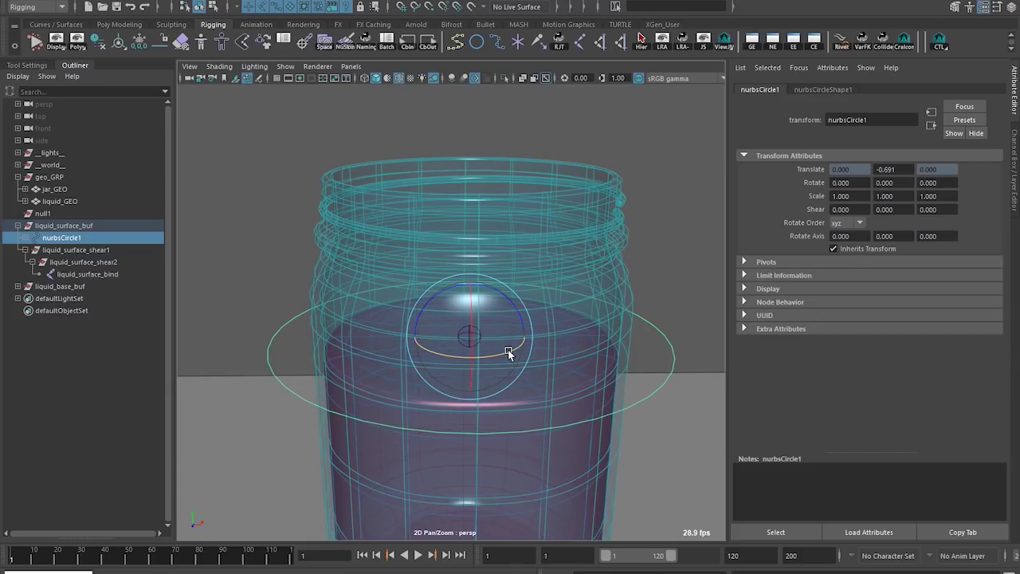
left_click_drag(560, 334, 518, 271, "alt")
left_click(658, 295)
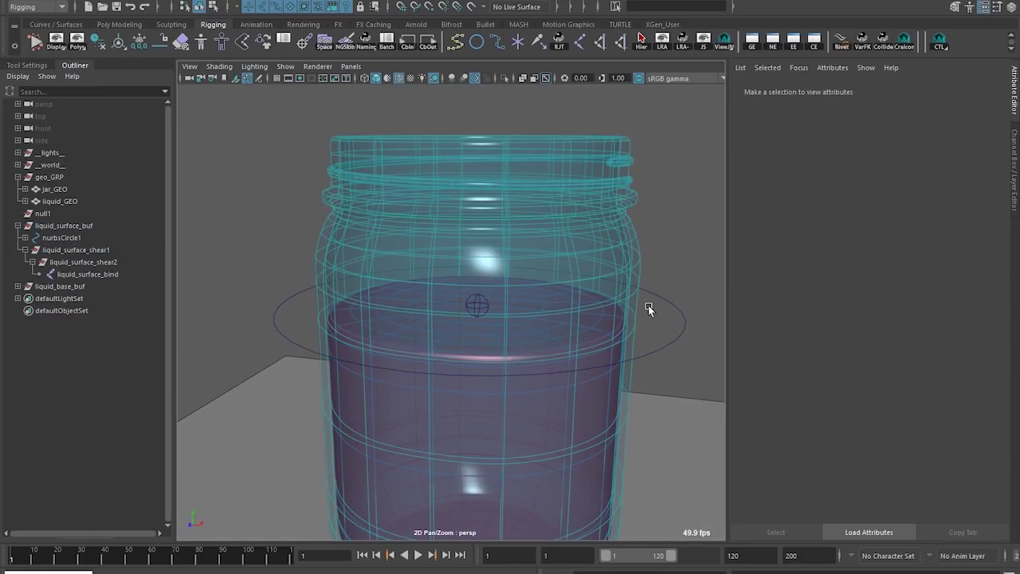
left_click(687, 311)
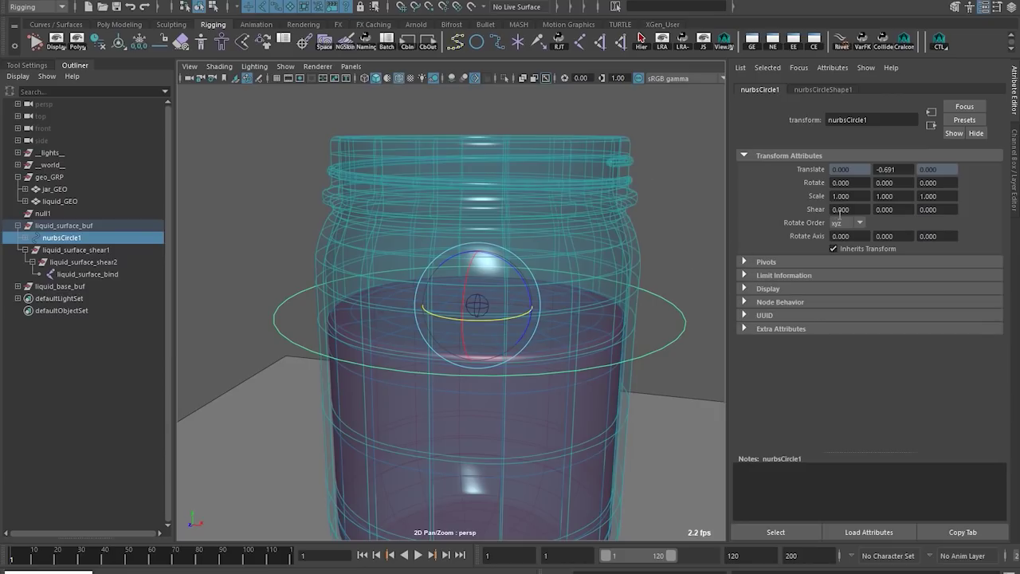
middle_click_drag(541, 324, 526, 375, "alt")
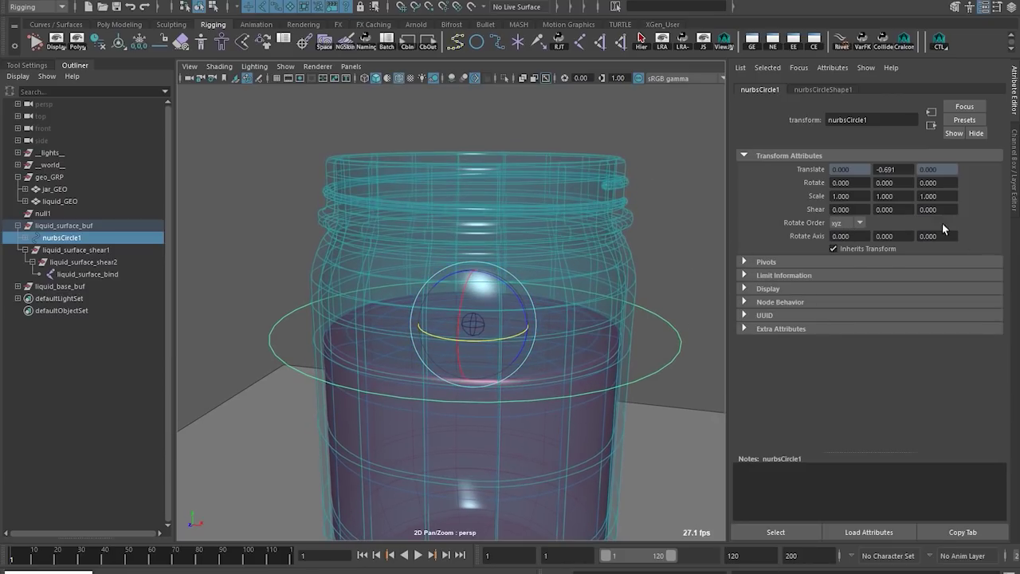
scroll(580, 291, "down", 8)
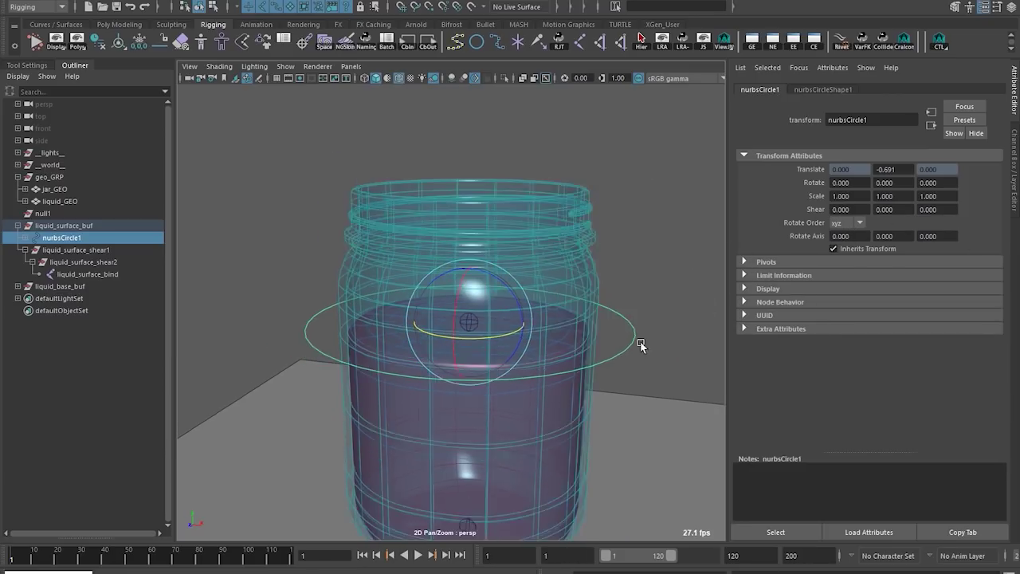
Step: Draw a two-joint chain snapped to the grid beside the ground plane, with its root joint at 15, 0, 1
left_click(572, 287)
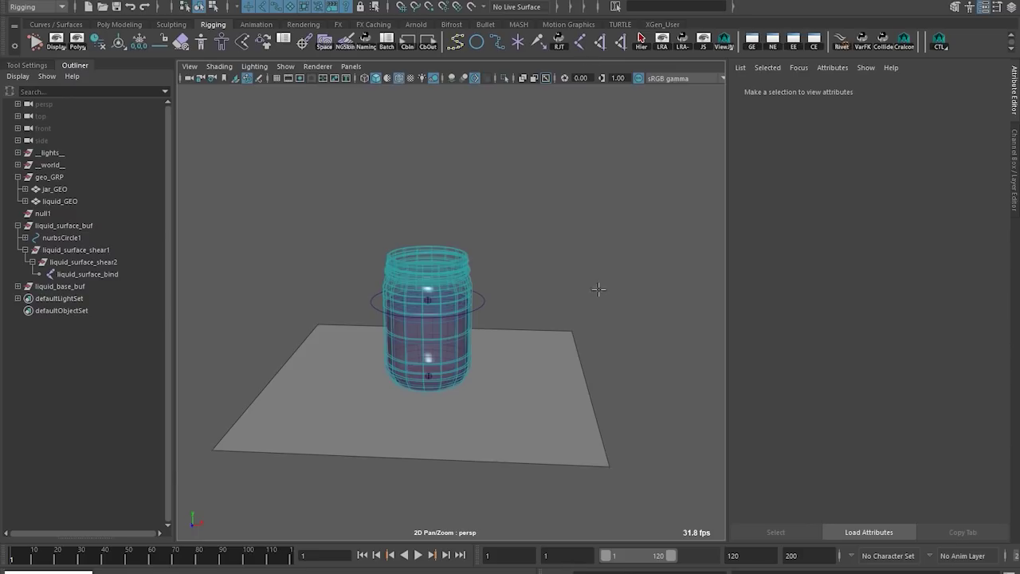
left_click_drag(598, 289, 515, 413, "alt")
middle_click_drag(569, 409, 510, 376, "alt")
key("x")
left_click(504, 373)
left_click(623, 387)
key("Return")
key("w")
left_click_drag(530, 420, 531, 393, "alt")
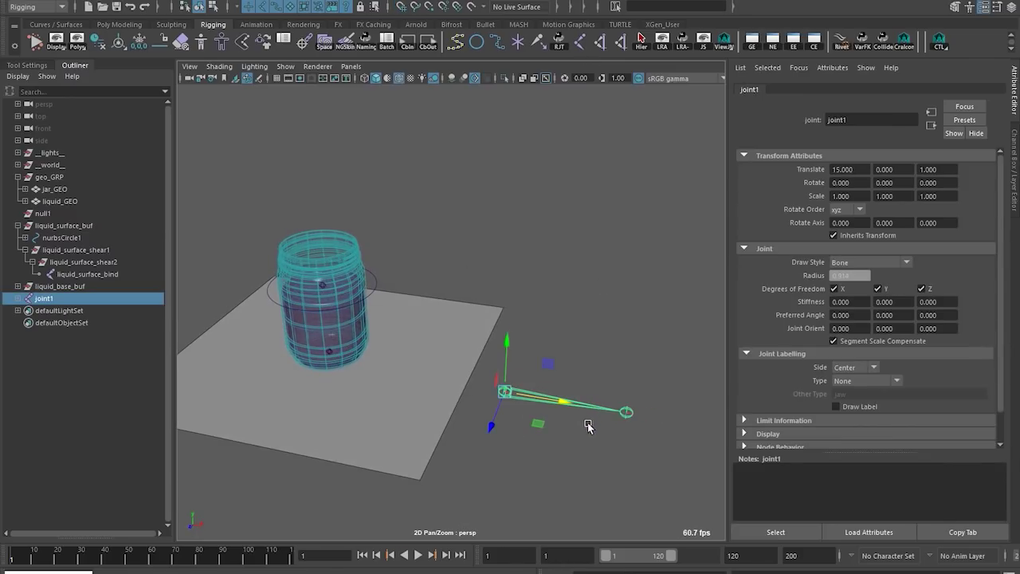
Step: View the rotate order options for joint1 with the Rotate tool active
key("e")
left_click(845, 209)
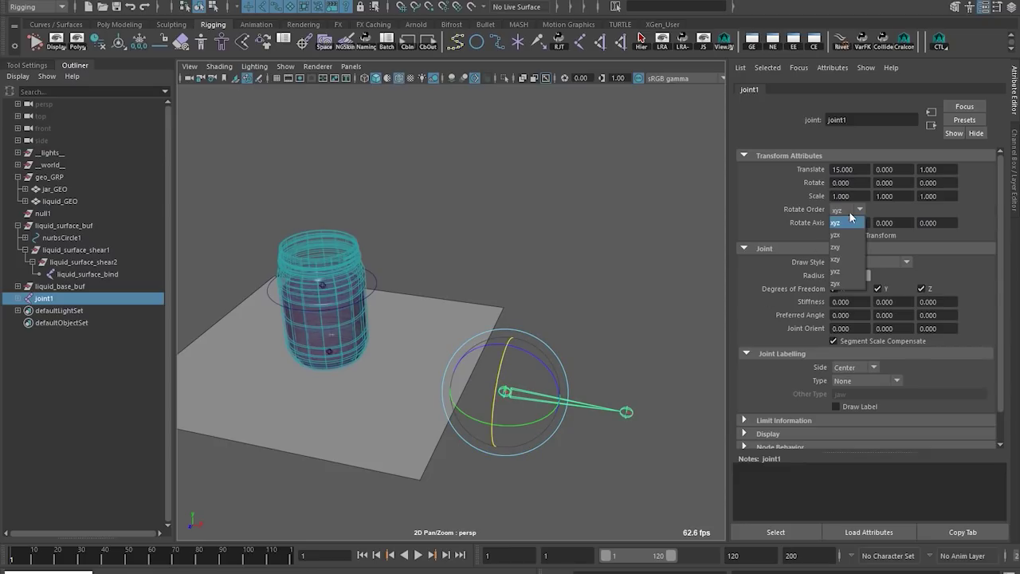
left_click(588, 367)
left_click(571, 391)
left_click(550, 399)
Step: Test rotating joint1 about its Z axis in a close view and undo the rotation
middle_click_drag(512, 429, 566, 327, "alt")
left_click_drag(566, 327, 551, 314, "alt")
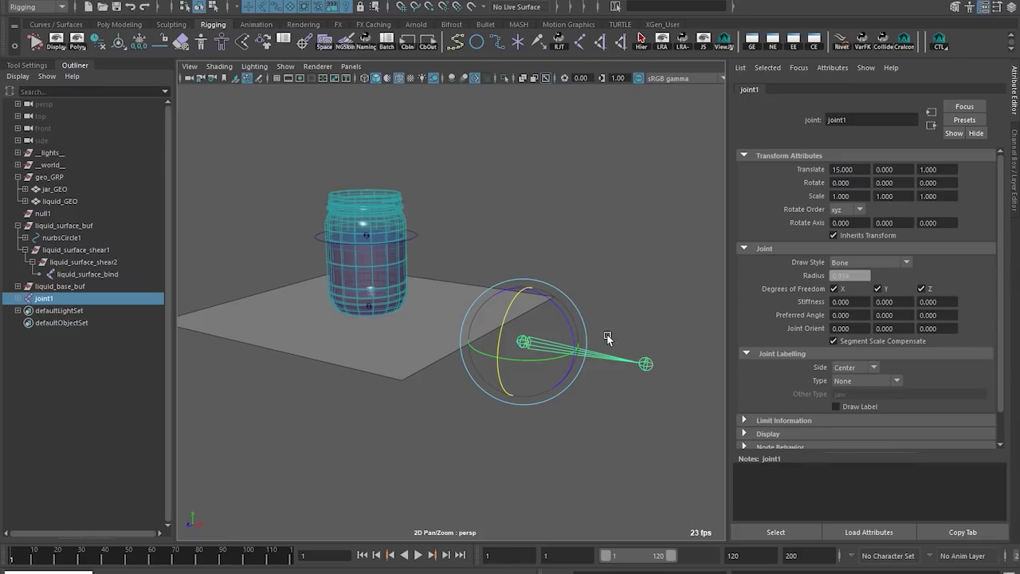
right_click_drag(507, 348, 545, 360, "alt")
key("f")
left_click_drag(454, 294, 482, 293)
key("ctrl+z")
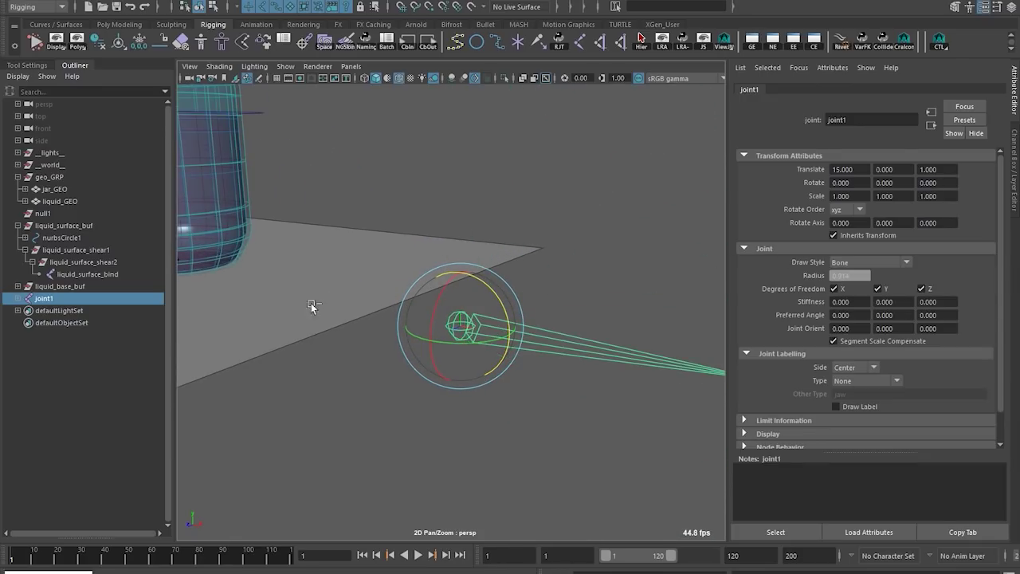
Step: Test rotating joint1 about its Y axis, undo it, and review the joint's rotate order options again
middle_click_drag(546, 334, 602, 372, "alt")
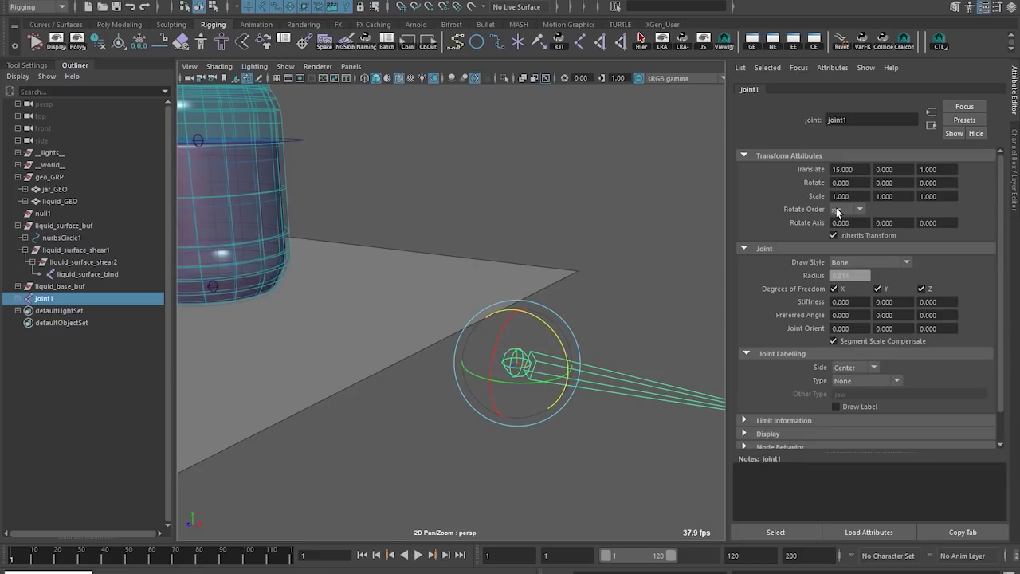
left_click_drag(517, 383, 554, 378)
key("ctrl+z")
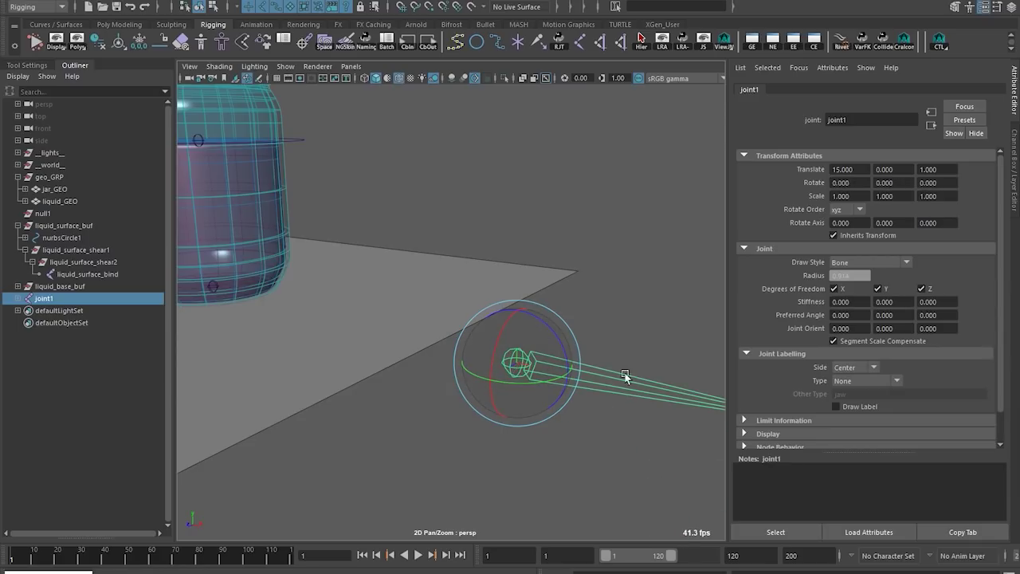
left_click(845, 210)
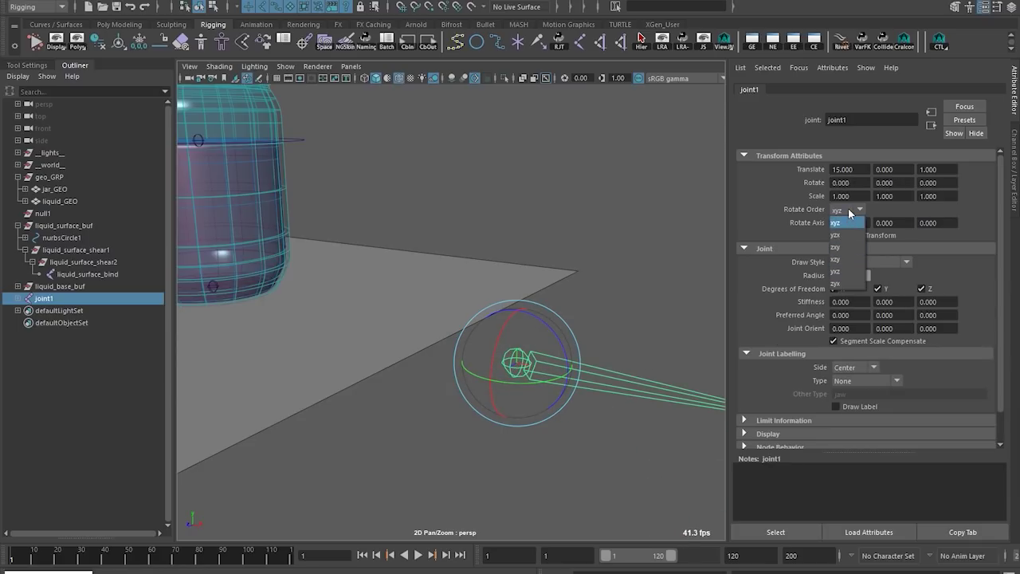
left_click(547, 385)
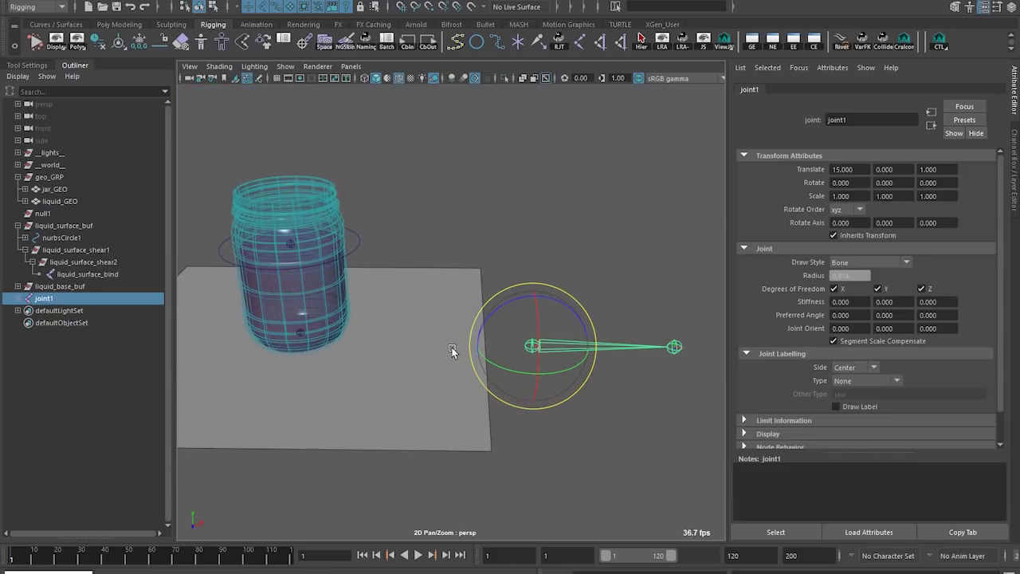
Step: Delete the test joint chain beside the ground plane
key("Delete")
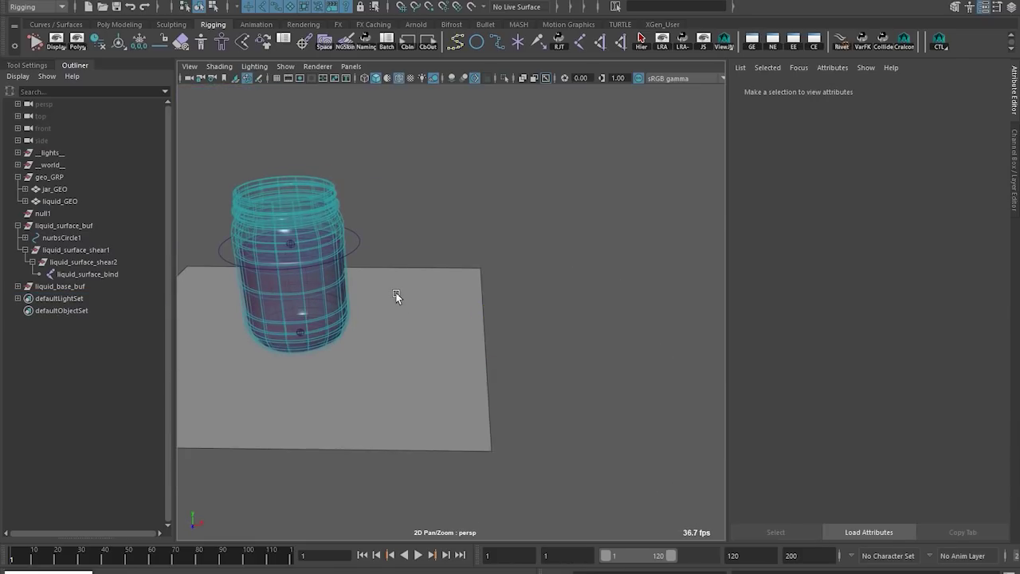
key("backslash")
middle_click_drag(342, 278, 572, 347, "alt")
scroll(565, 322, "up", 4)
Step: Set the rotate order of the liquid surface's control circle, nurbsCircle1, to yzx
left_click_drag(511, 266, 513, 267)
left_click_drag(641, 256, 694, 283)
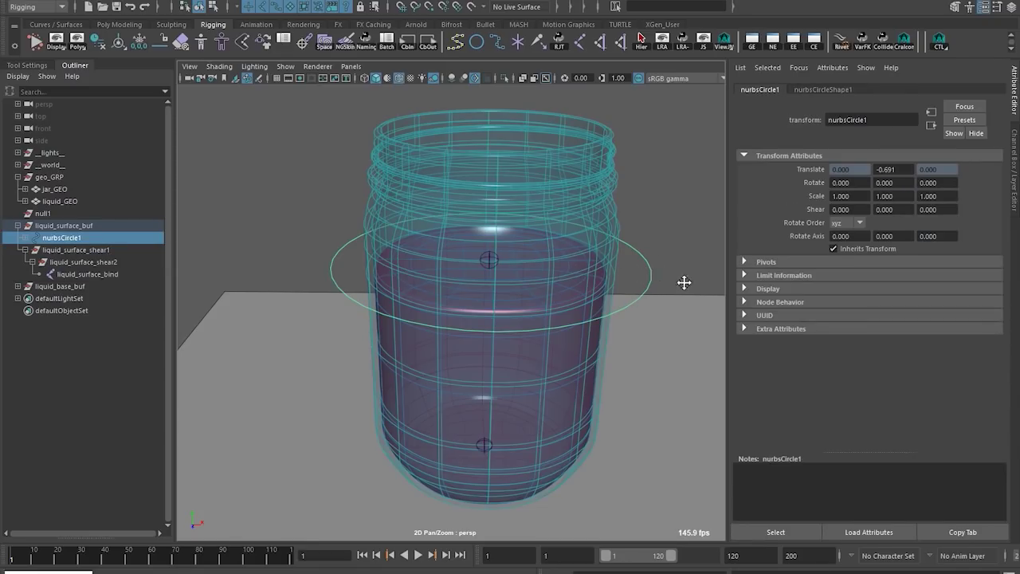
middle_click_drag(684, 283, 676, 355, "alt")
left_click_drag(676, 355, 634, 288, "alt")
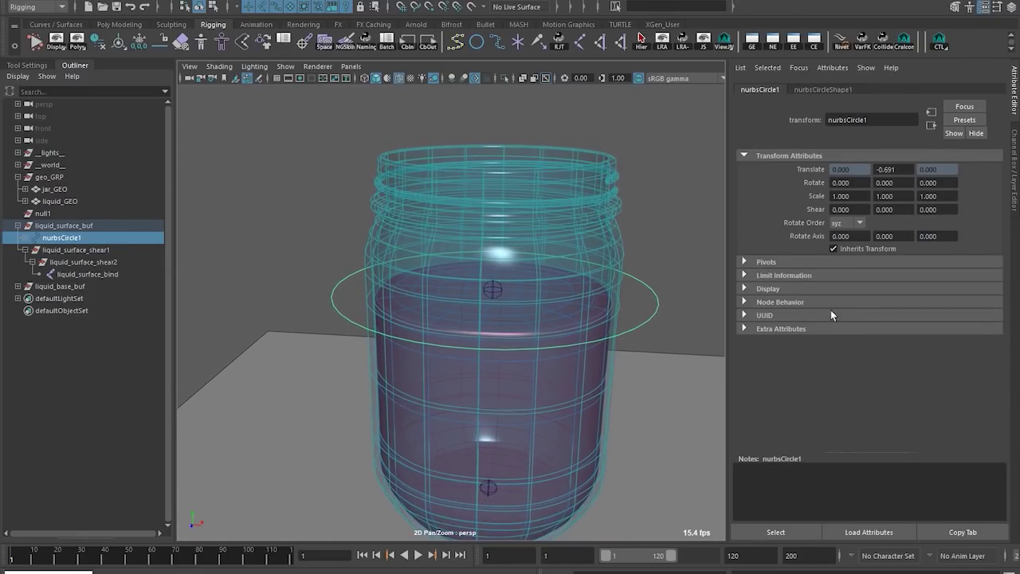
left_click(849, 224)
middle_click_drag(596, 307, 599, 300, "alt")
left_click(836, 225)
left_click(846, 250)
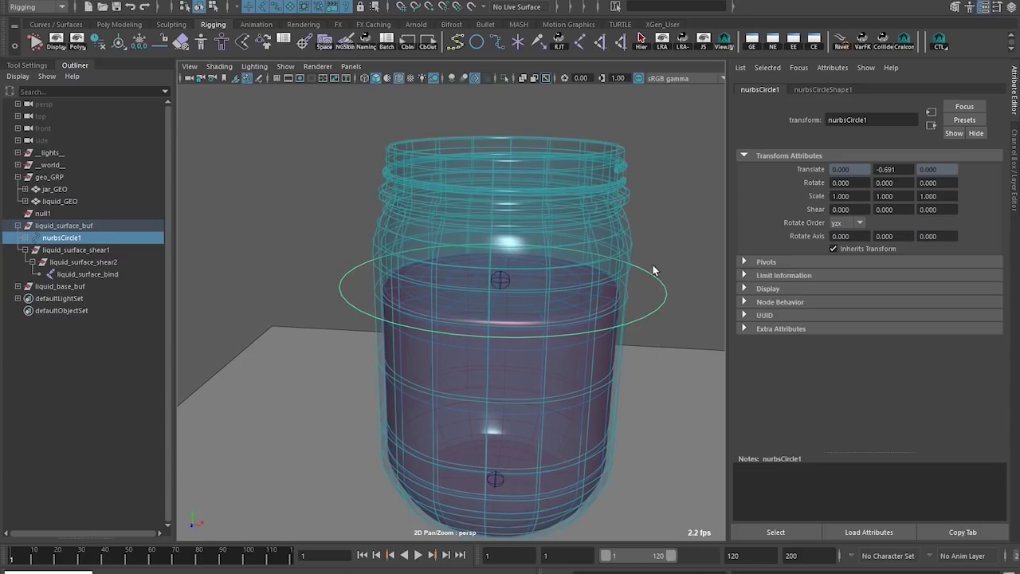
Step: Test the new rotate order by rotating the control circle in several directions and lowering it inside the jar
left_click_drag(537, 239, 488, 225)
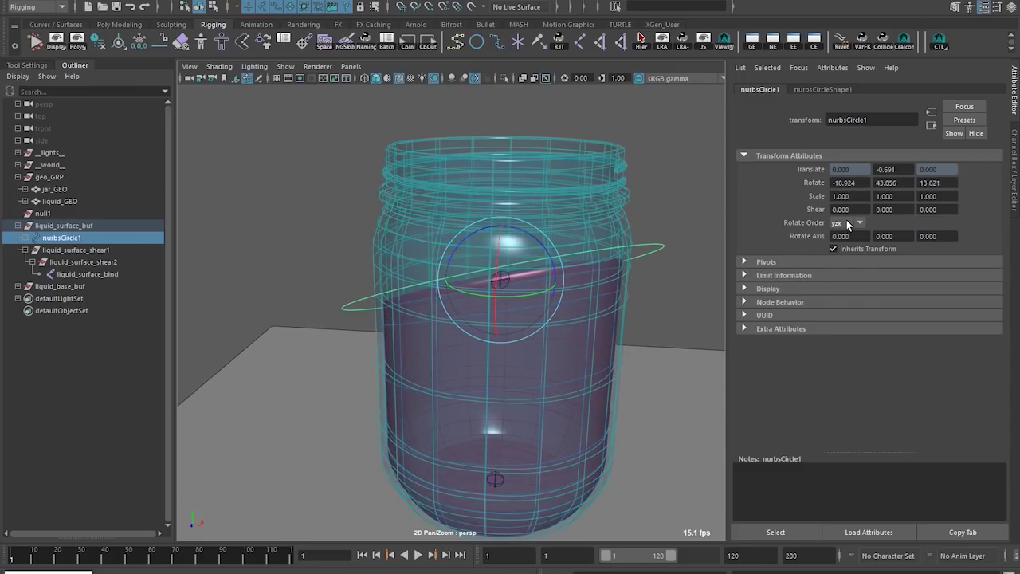
left_click(837, 224)
left_click(865, 227)
left_click_drag(534, 278, 499, 396)
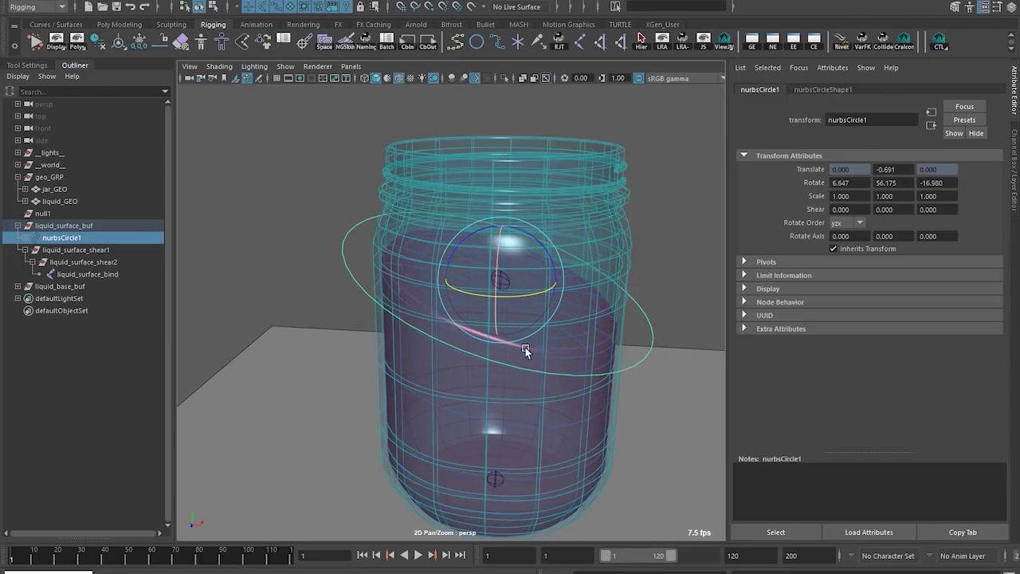
left_click_drag(525, 350, 502, 321)
left_click_drag(504, 233, 502, 268)
key("e")
key("w")
key("e")
left_click_drag(503, 268, 500, 305)
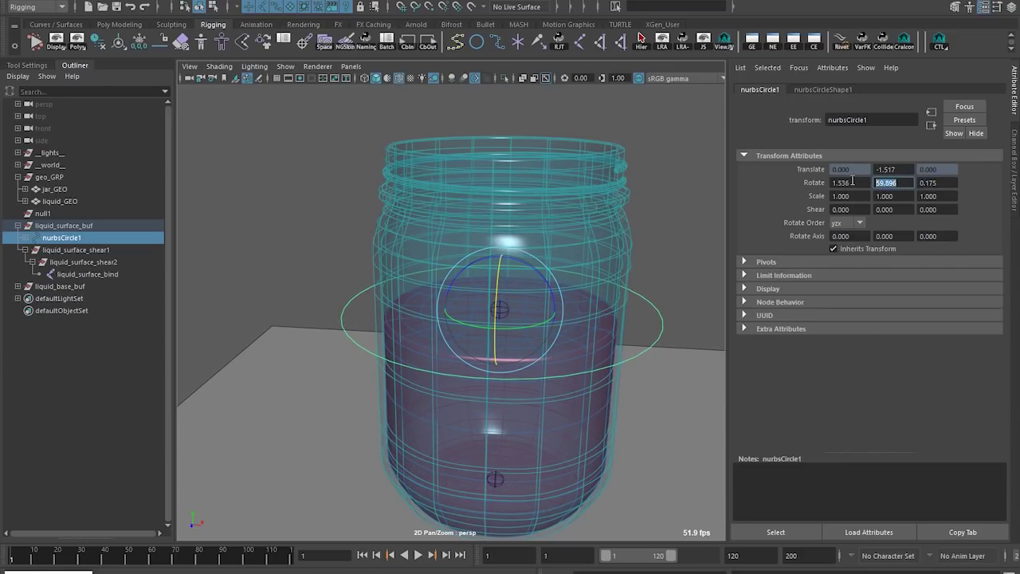
Step: Reset the control circle's rotation to 0 on all axes and its Y translation to 0
type("0")
key("Tab")
type("0")
key("Tab")
type("0")
key("Return")
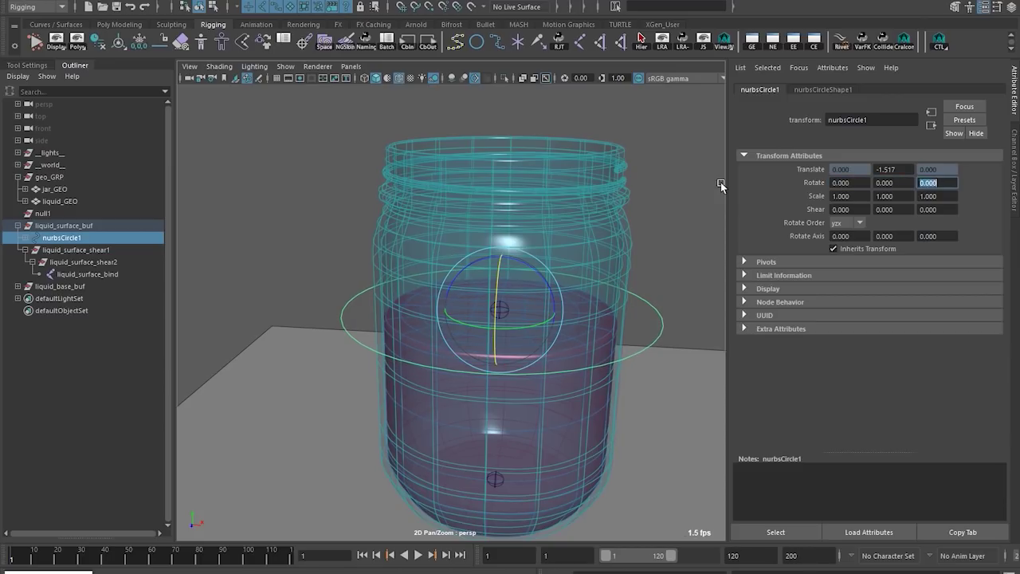
left_click(885, 169)
type("0")
key("Return")
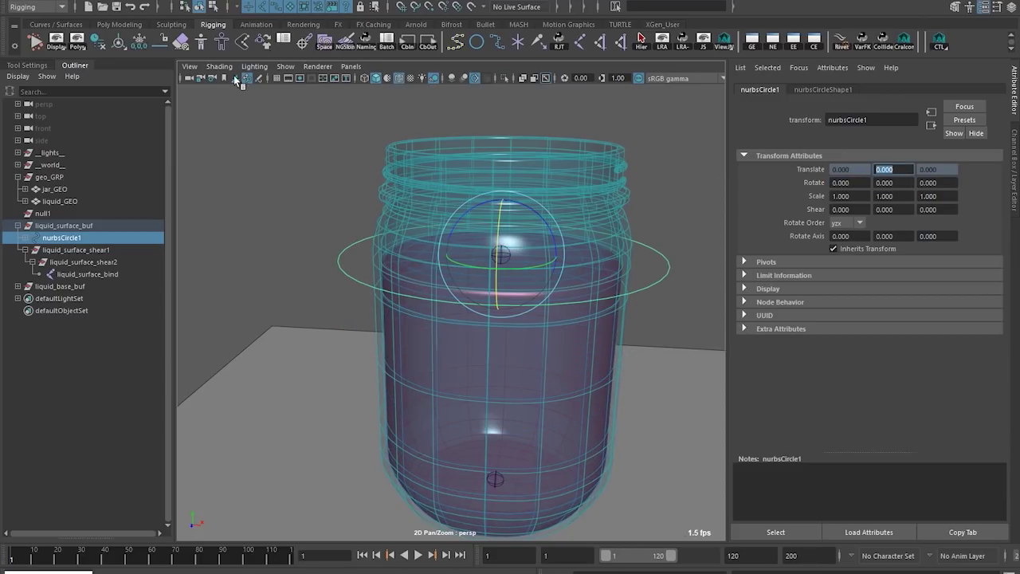
Step: Hide jar_GEO to expose the liquid's top surface
left_click(274, 230)
right_click_drag(273, 231, 391, 261, "alt")
left_click_drag(392, 262, 648, 177, "alt")
left_click(648, 177)
scroll(642, 215, "down", 3)
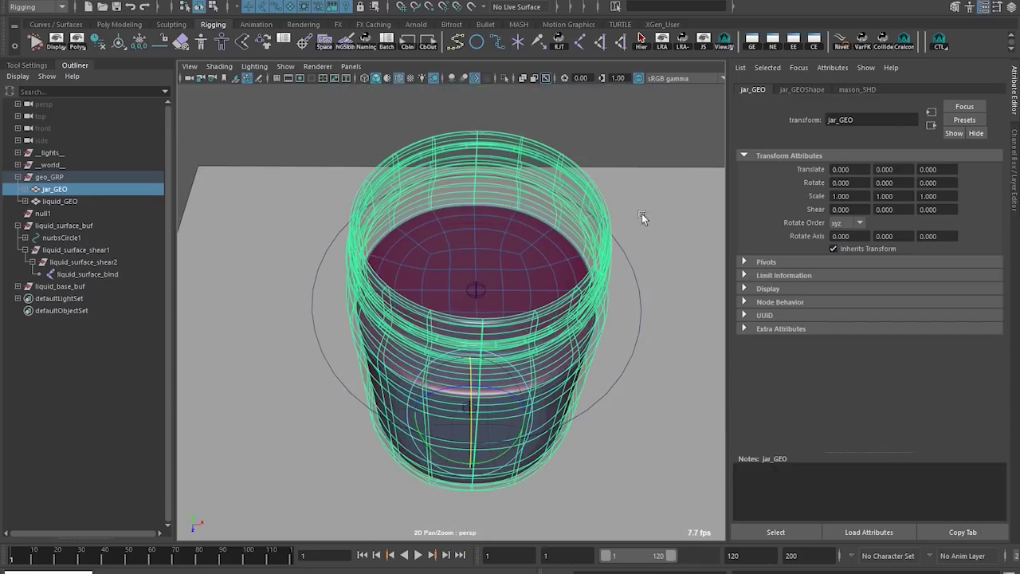
key("ctrl+h")
left_click_drag(560, 246, 516, 243, "alt")
scroll(561, 199, "up", 3)
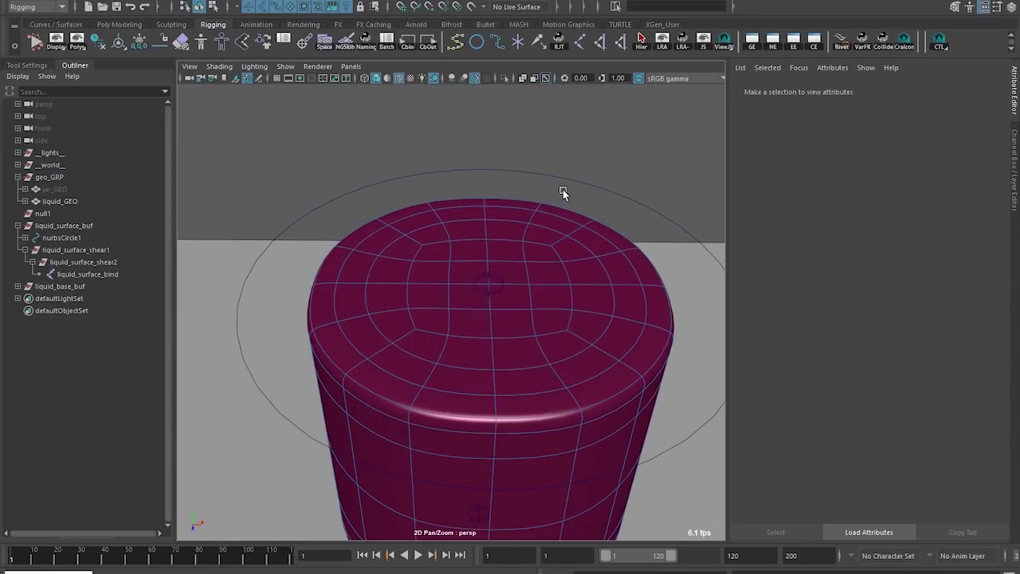
Step: Create four separate joints near the rim of the liquid's top surface, one on each side, snapped to its vertices
scroll(538, 151, "up", 3)
left_click_drag(518, 137, 476, 189, "alt")
left_click(473, 184)
key("ctrl+z")
key("x")
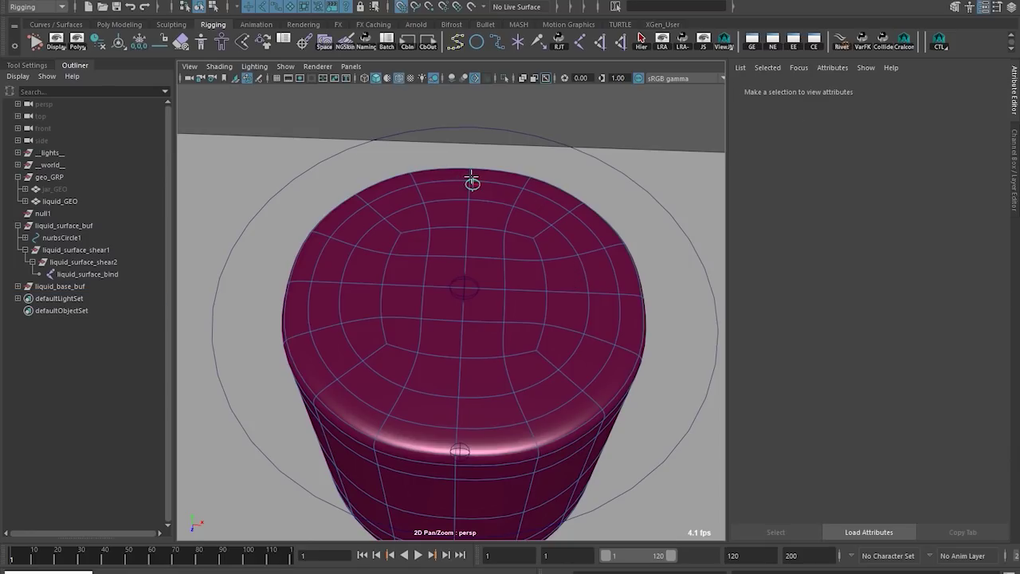
key("ctrl+z")
left_click(469, 180)
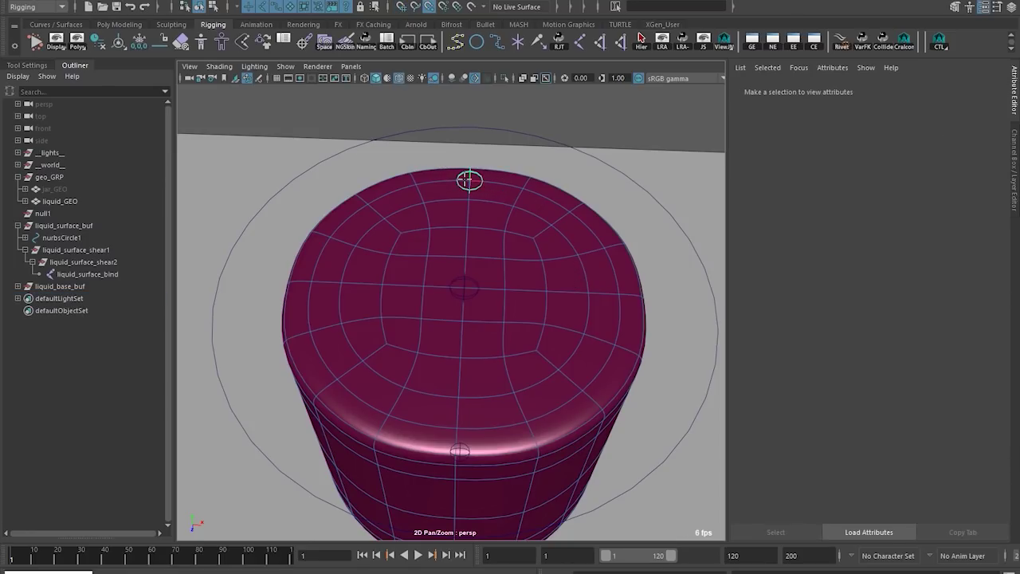
key("y")
key("v")
left_click(617, 293)
key("y")
left_click(457, 429)
key("Return")
left_click(310, 282)
Step: Parent the four new rim joints under liquid_surface_bind
left_click_drag(358, 285, 395, 271, "alt")
scroll(395, 271, "up", 2)
left_click(395, 271)
left_click_drag(384, 358, 386, 358)
left_click_drag(269, 237, 373, 348)
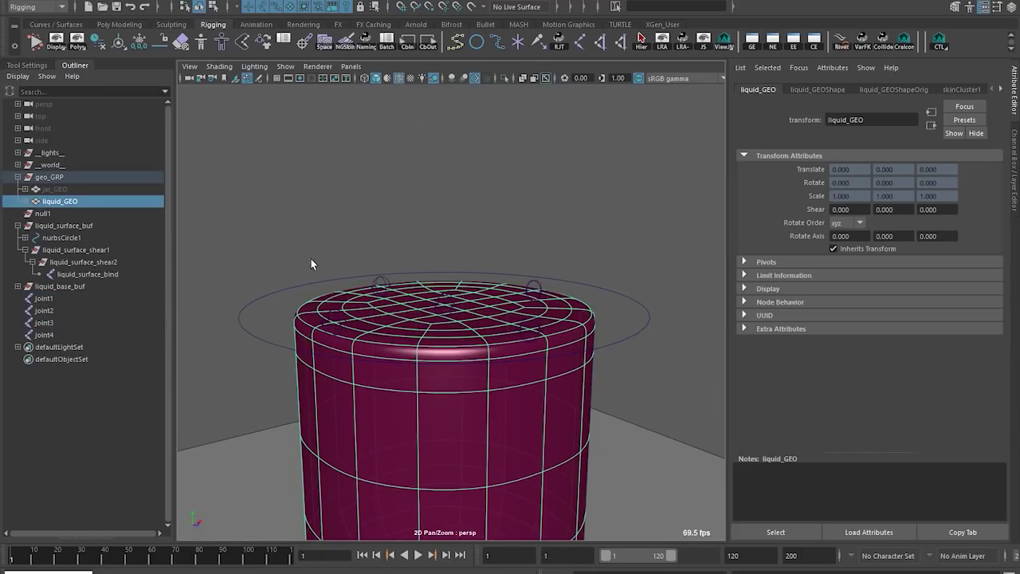
left_click_drag(311, 259, 403, 349)
left_click_drag(487, 256, 558, 347, "shift")
left_click(447, 307, "shift")
left_click_drag(534, 290, 500, 294, "alt")
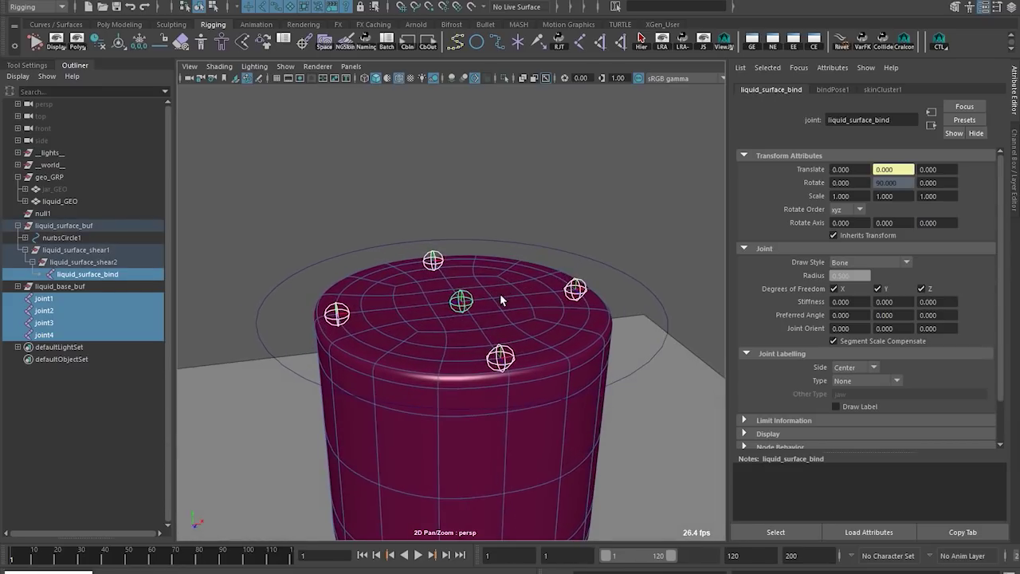
middle_click_drag(462, 316, 488, 293, "alt")
key("p")
Step: Test rotating the control circle with the parented rim joints and undo the rotation
middle_click_drag(516, 227, 496, 175, "alt")
scroll(496, 176, "down", 3)
left_click_drag(586, 234, 608, 256)
key("e")
left_click_drag(437, 207, 482, 201)
key("ctrl+z")
Step: Add the four rim joints as influences on liquid_GEO with locked weights and a default weight of 0
key("q")
left_click(486, 285)
left_click(538, 248, "shift")
left_click(442, 230, "shift")
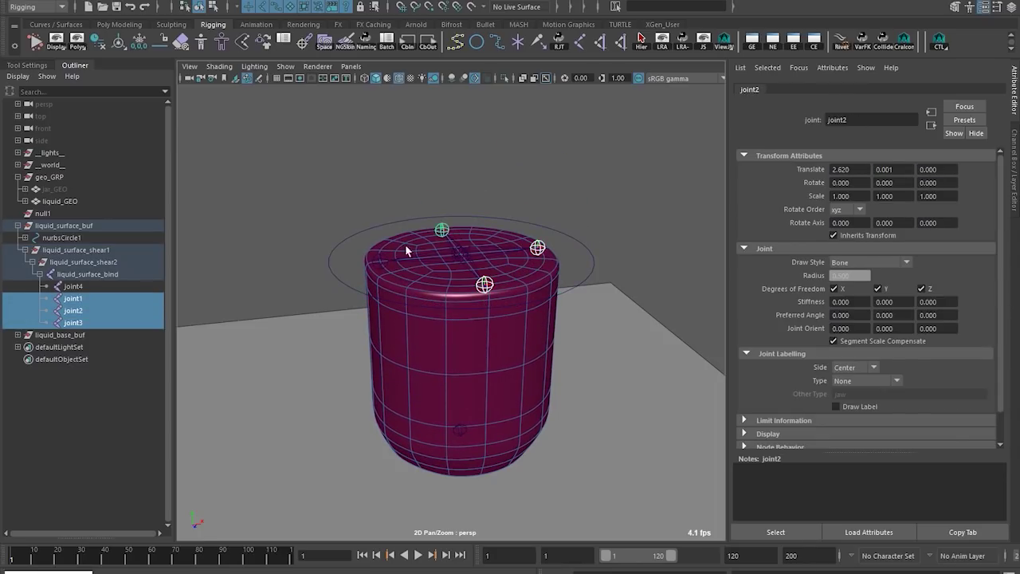
left_click(380, 262, "shift")
left_click(437, 322, "shift")
left_click(253, 1)
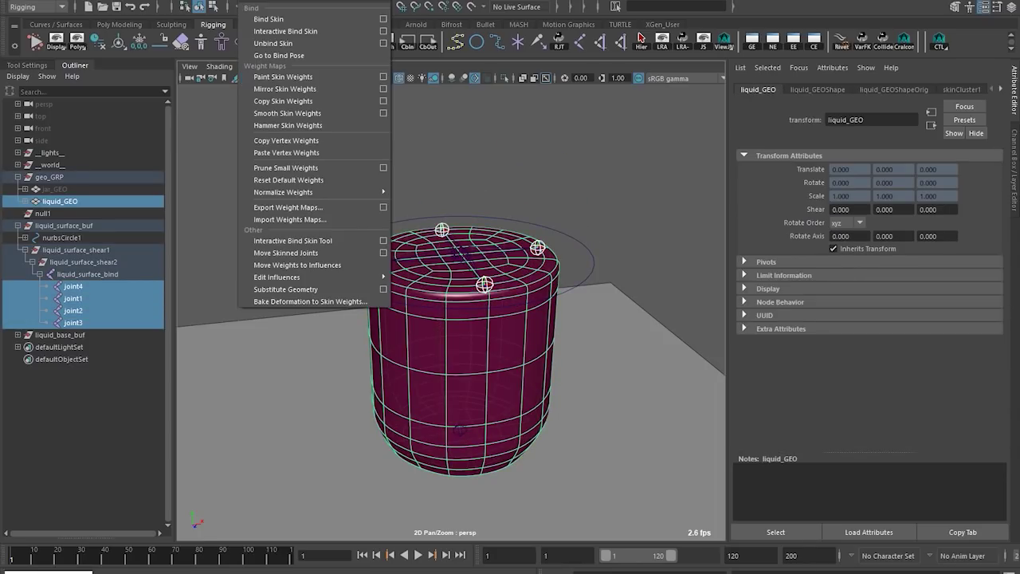
mouse_move(324, 273)
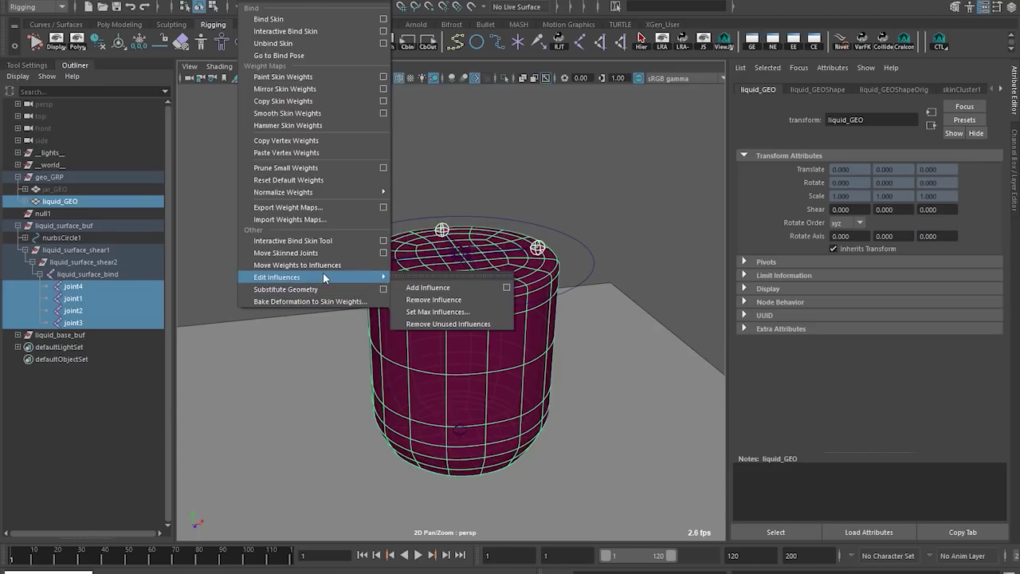
left_click(507, 289)
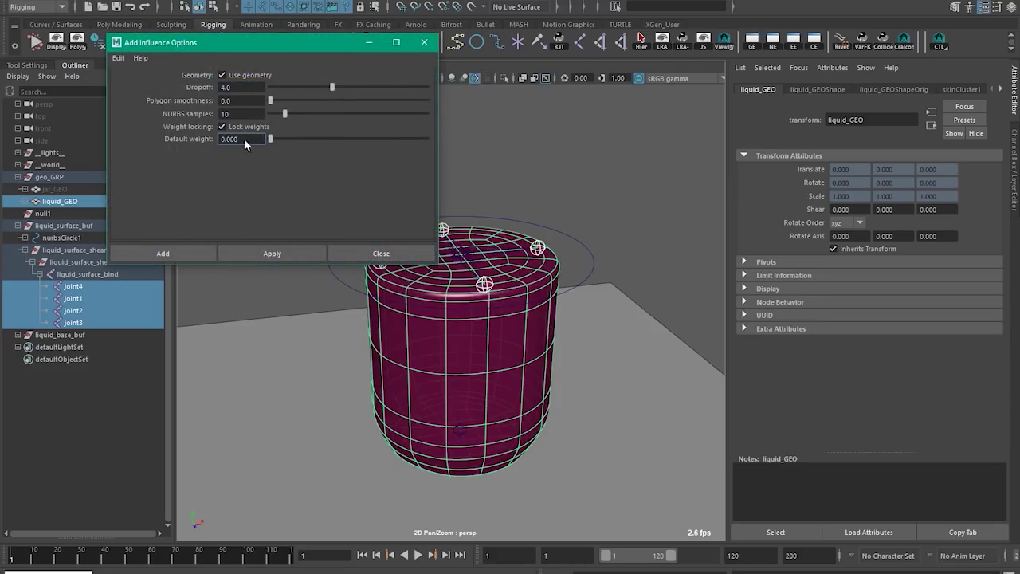
left_click(280, 254)
left_click(355, 254)
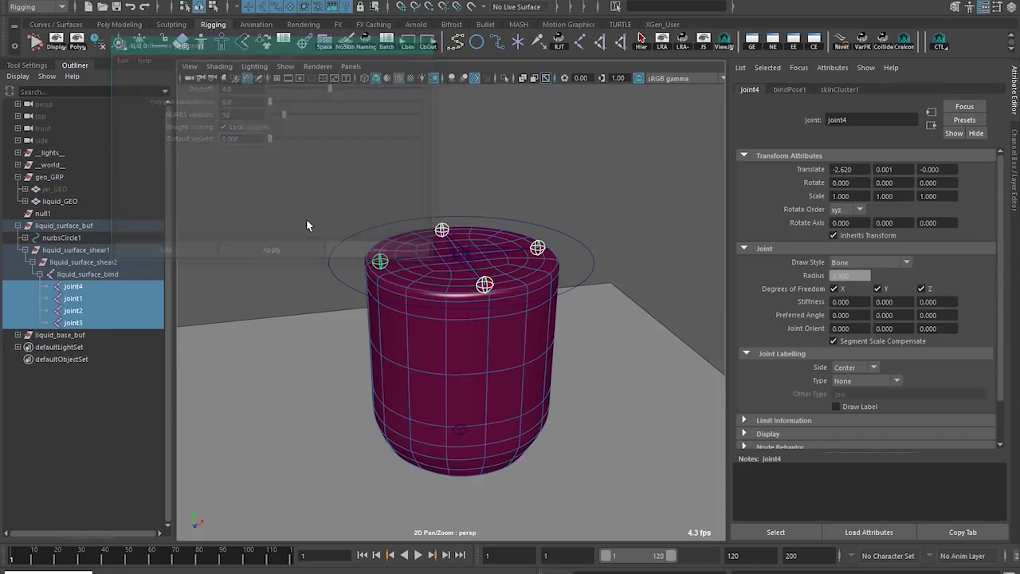
Step: Open Paint Skin Weights for liquid_GEO and unlock the influences joint1 through joint4
left_click(471, 330)
right_click_drag(471, 324, 370, 227)
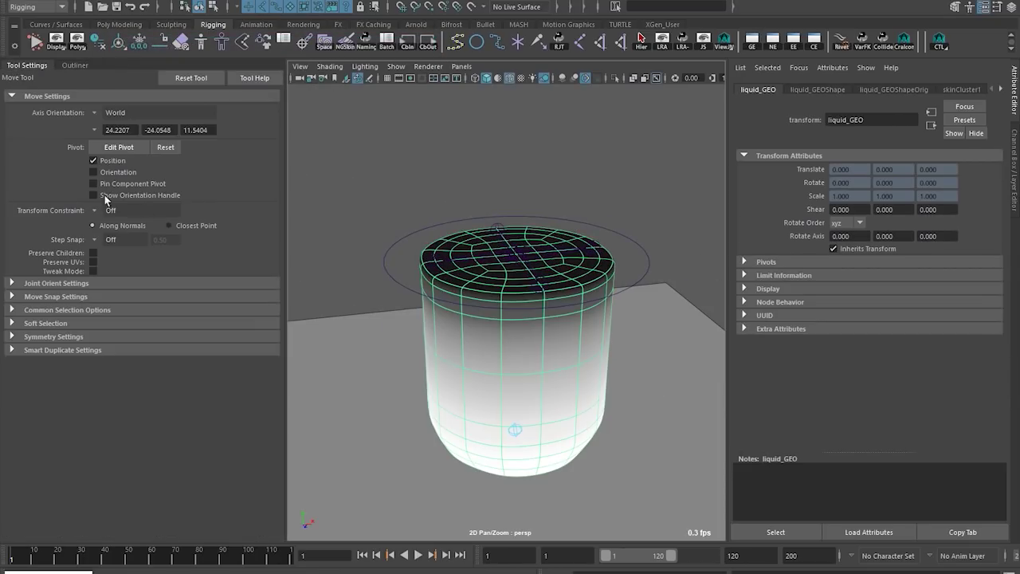
left_click(77, 186)
left_click(82, 221, "shift")
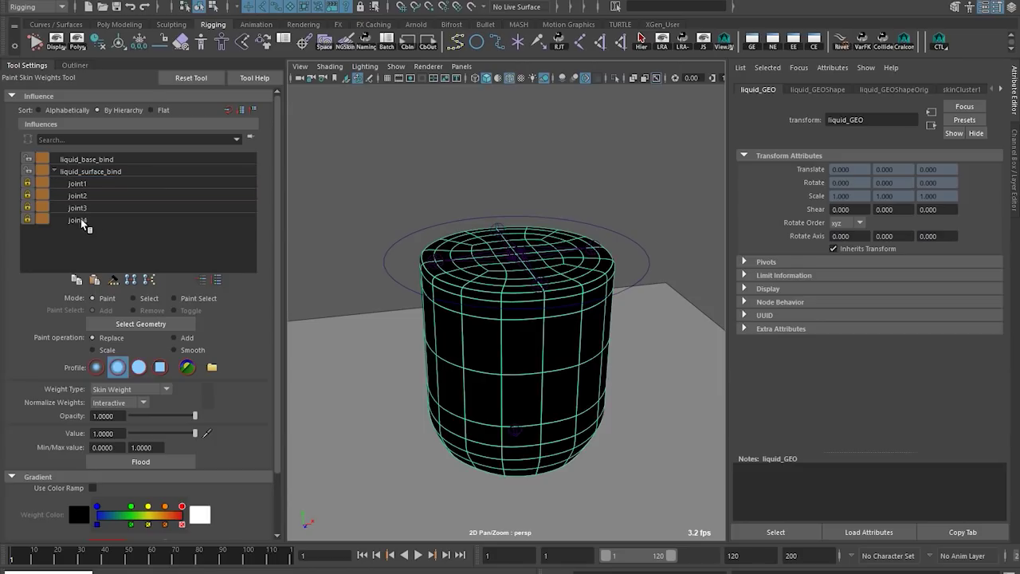
left_click(91, 187)
left_click(93, 221)
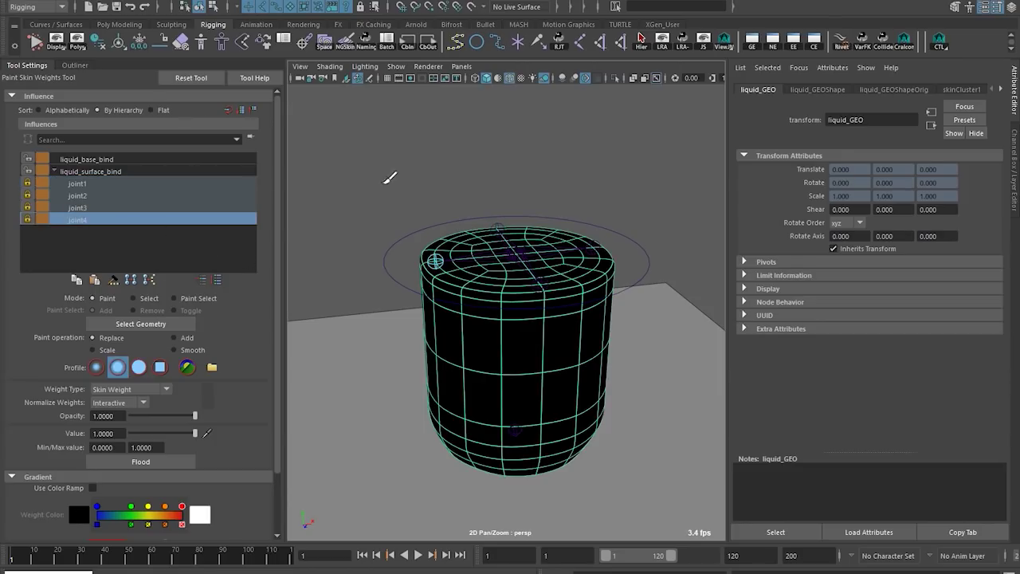
right_click(157, 192)
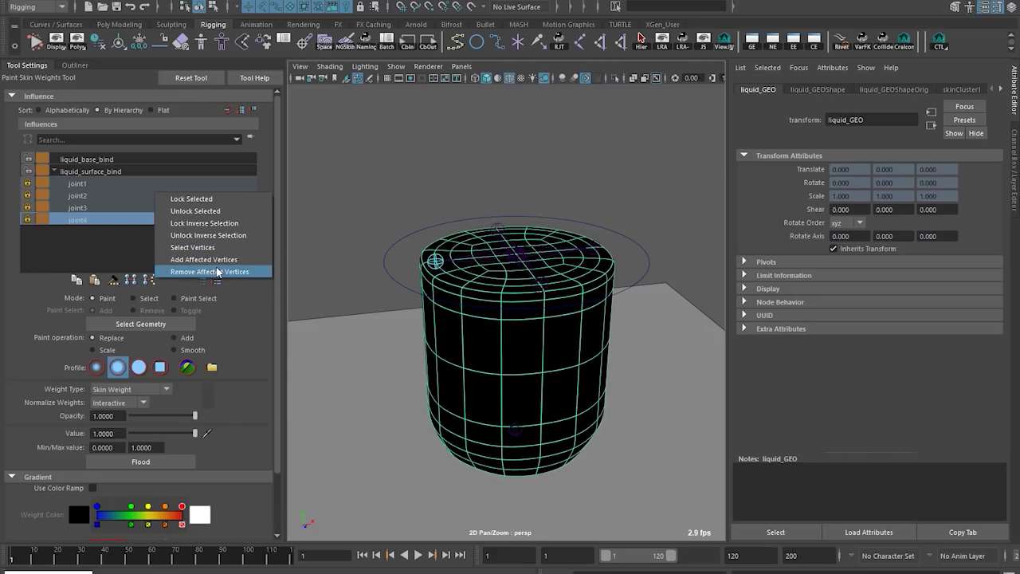
left_click(185, 237)
right_click(93, 214)
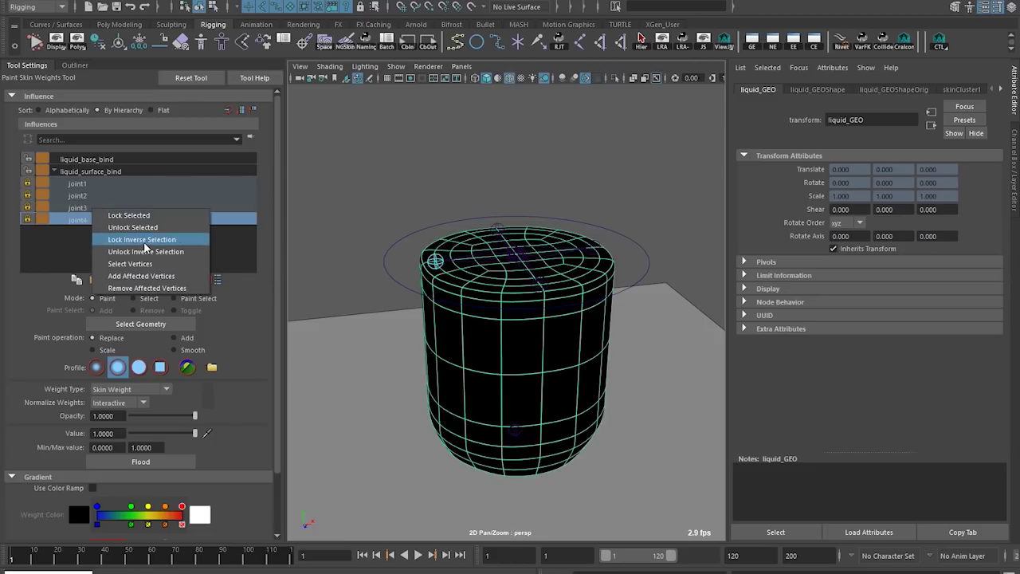
left_click(104, 225)
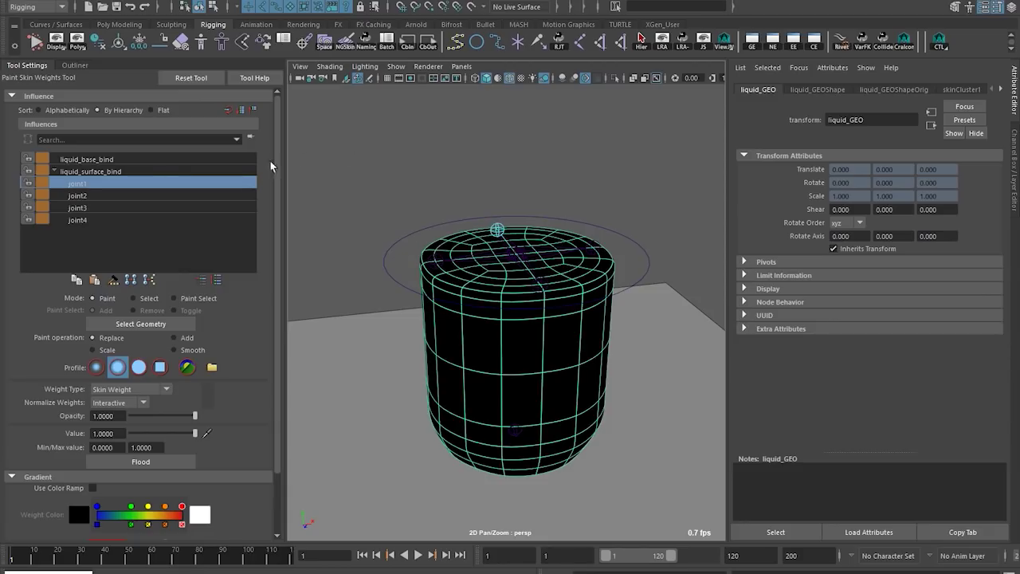
Step: Lock every skin influence except liquid_surface_bind, and unlock joint1 for painting
left_click(114, 172)
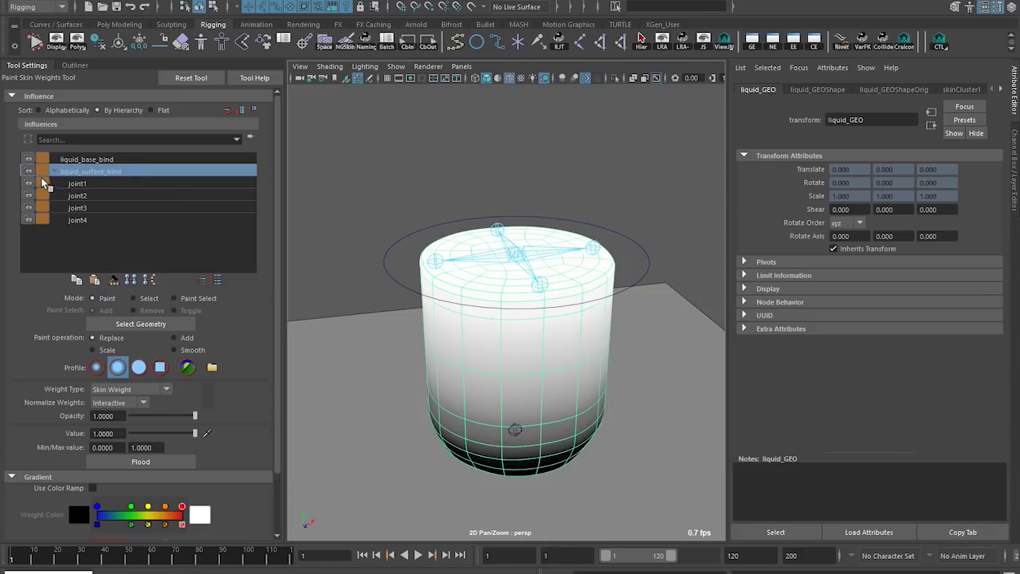
right_click(88, 173)
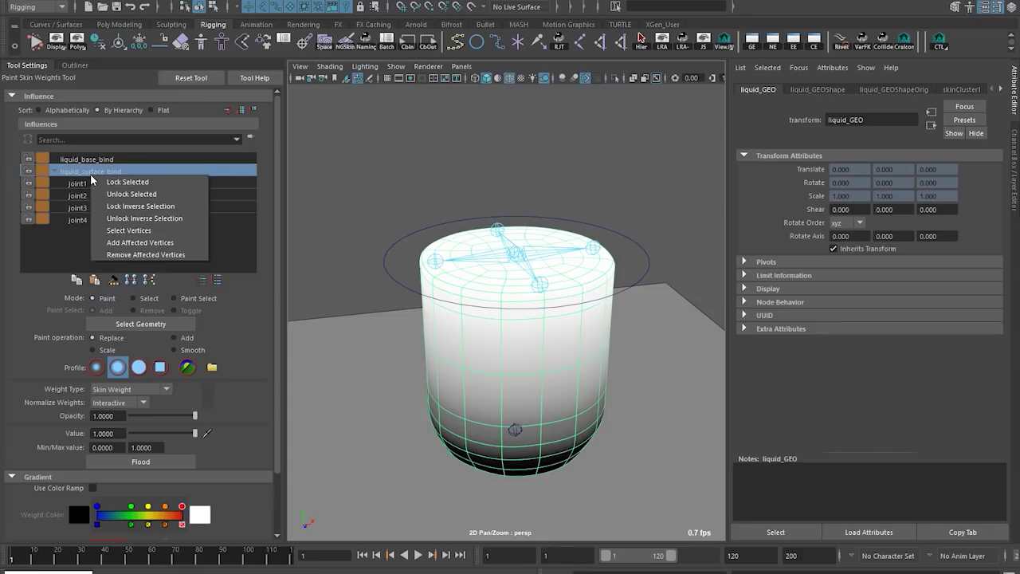
left_click(140, 206)
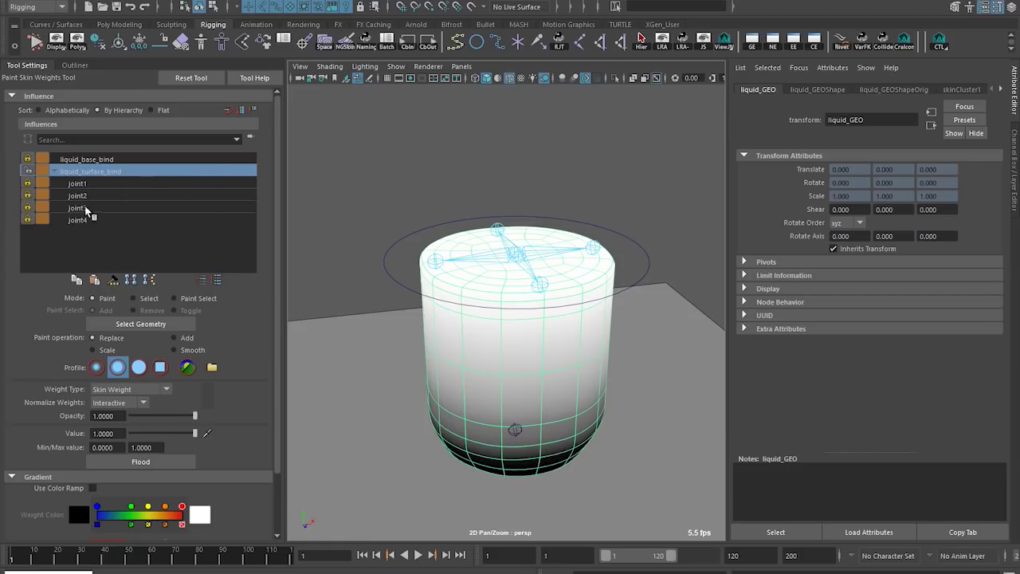
left_click(89, 183)
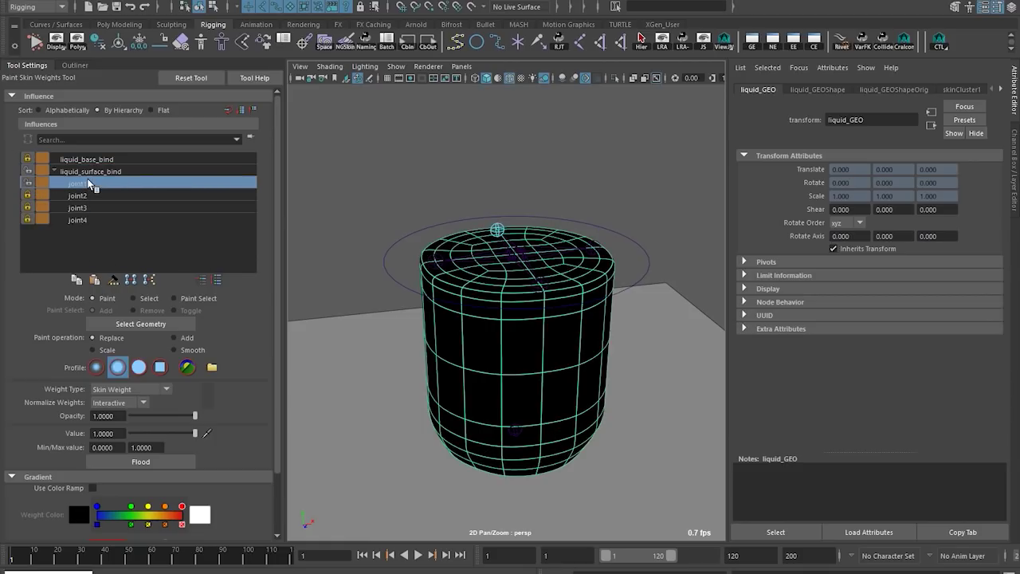
scroll(575, 329, "up", 3)
left_click_drag(563, 317, 703, 294, "alt")
middle_click_drag(438, 274, 508, 279, "alt")
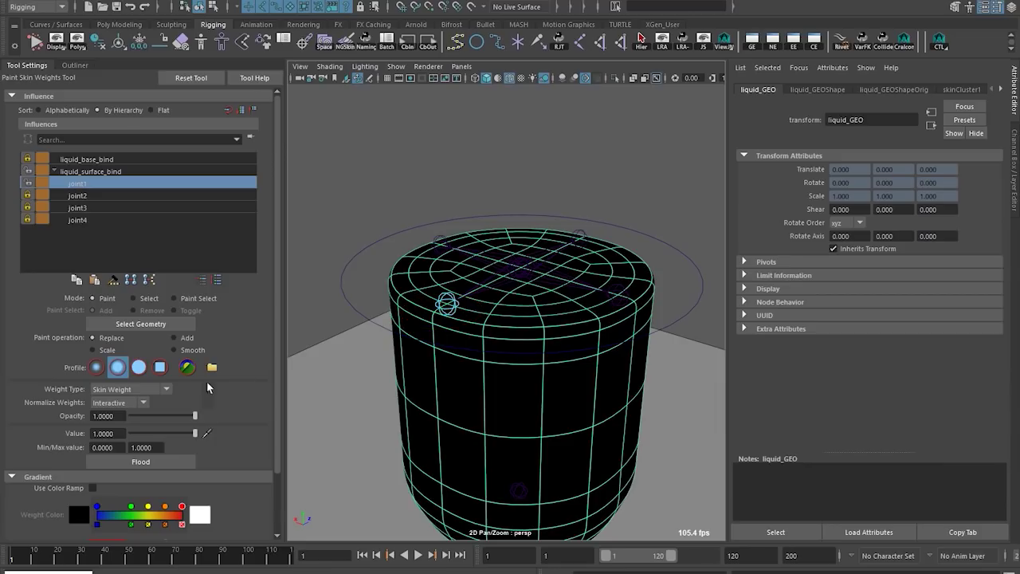
Step: Paint weights for joint1 around its area of the liquid's rim using the Add operation
left_click(115, 173)
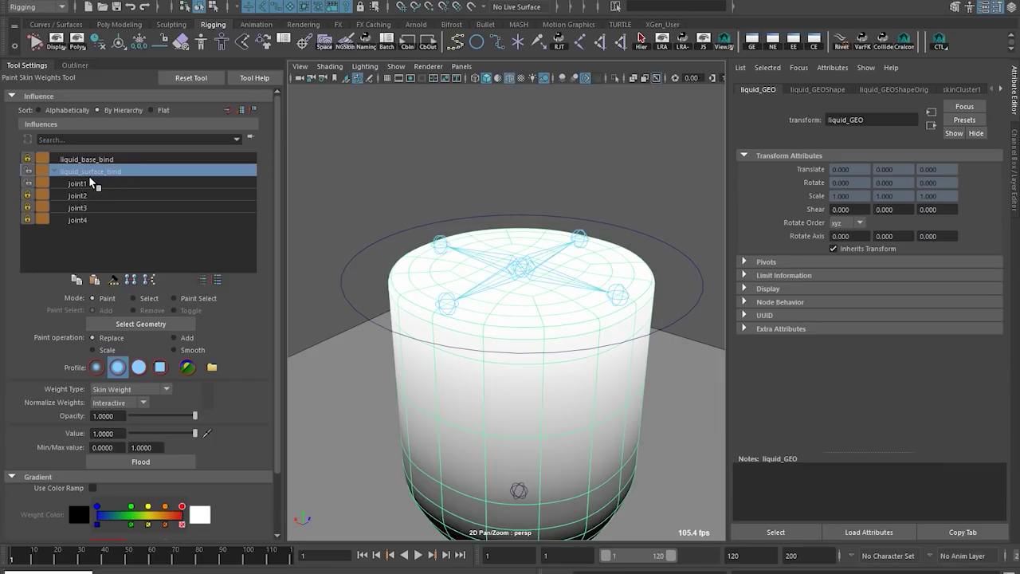
left_click(91, 183)
left_click(174, 338)
mouse_move(488, 310)
left_mouse_down()
mouse_move(443, 331)
mouse_move(501, 321)
mouse_move(537, 400)
left_mouse_up()
left_click_drag(430, 307, 483, 340)
mouse_move(502, 323)
left_mouse_down()
mouse_move(567, 310)
mouse_move(483, 290)
mouse_move(558, 318)
mouse_move(485, 349)
left_mouse_up()
Step: Test the painted weights by moving joint1 upward from the liquid's surface
key("q")
left_click(375, 286)
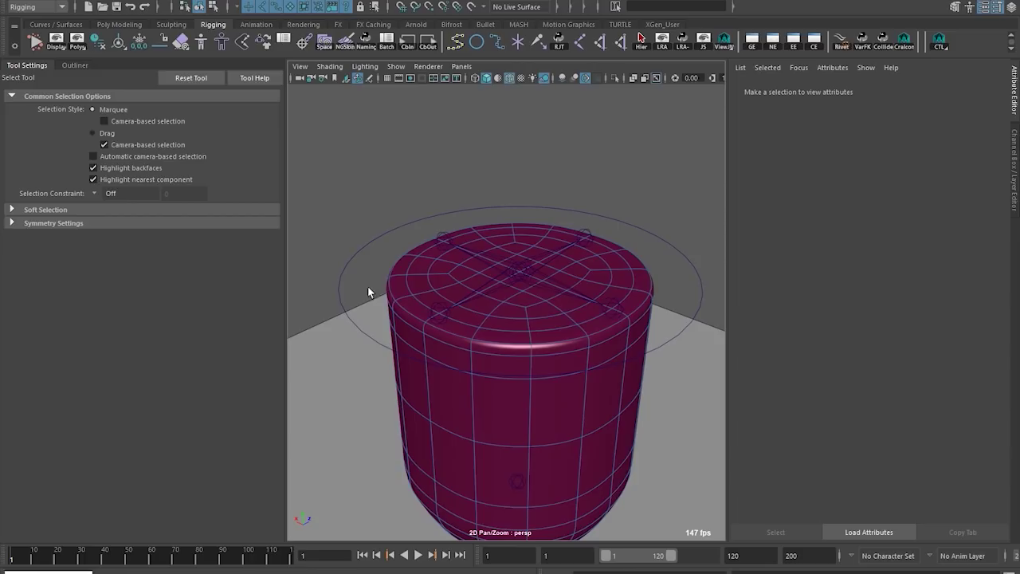
left_click(442, 314)
key("w")
left_click_drag(550, 338, 479, 274, "alt")
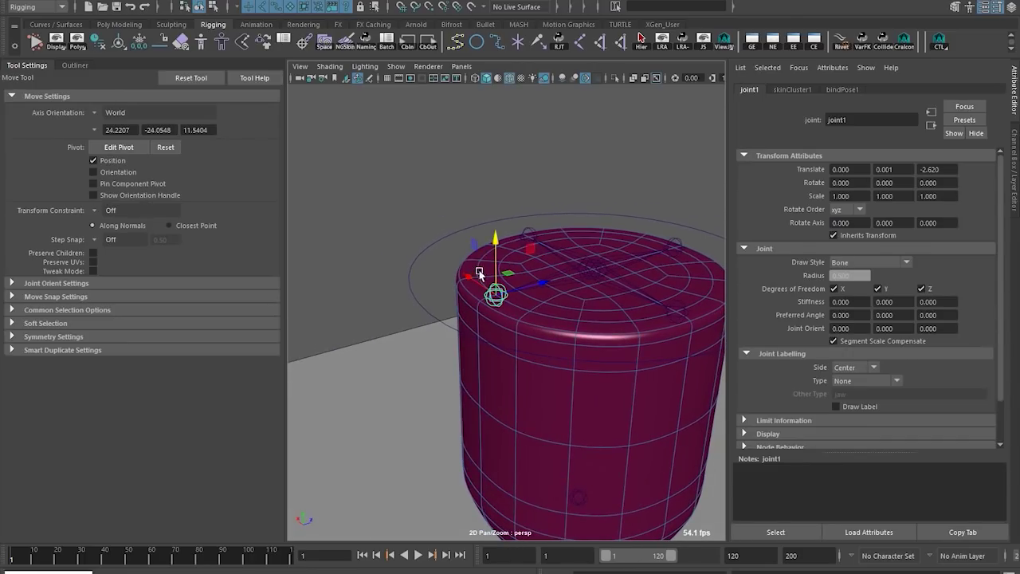
left_click_drag(529, 250, 504, 299)
left_click_drag(496, 253, 495, 144)
Step: Test the surface tilt by rotating the NURBS circle about X, and undo the rotation
key("q")
left_click(437, 314)
key("e")
left_click_drag(558, 289, 568, 225, "alt")
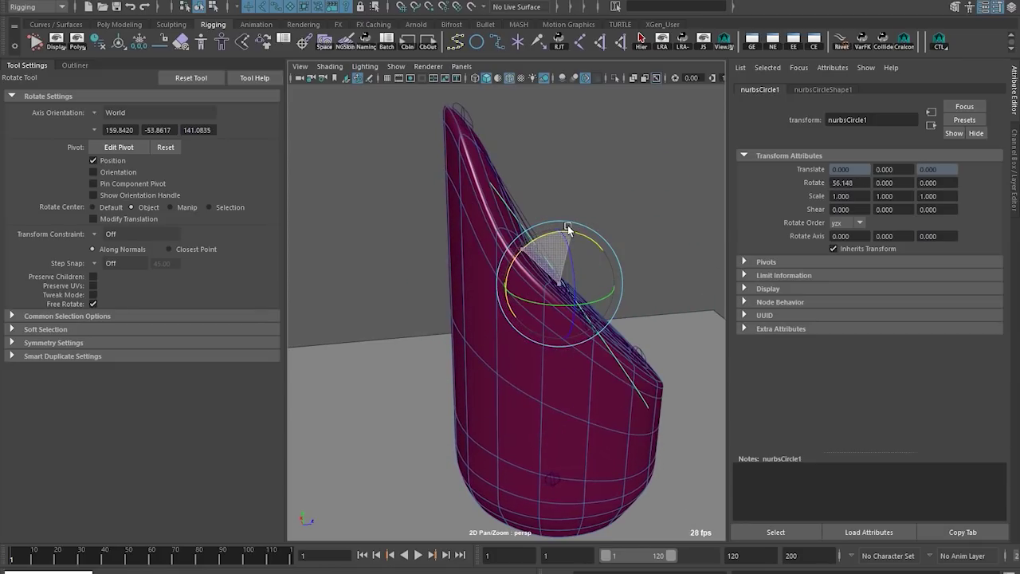
key("ctrl+z")
key("ctrl+z")
key("ctrl+z")
Step: Select liquid_GEO and add a nonlinear Wave deformer to it
left_click(605, 203)
key("q")
left_click(581, 267)
left_click_drag(582, 267, 490, 298, "alt")
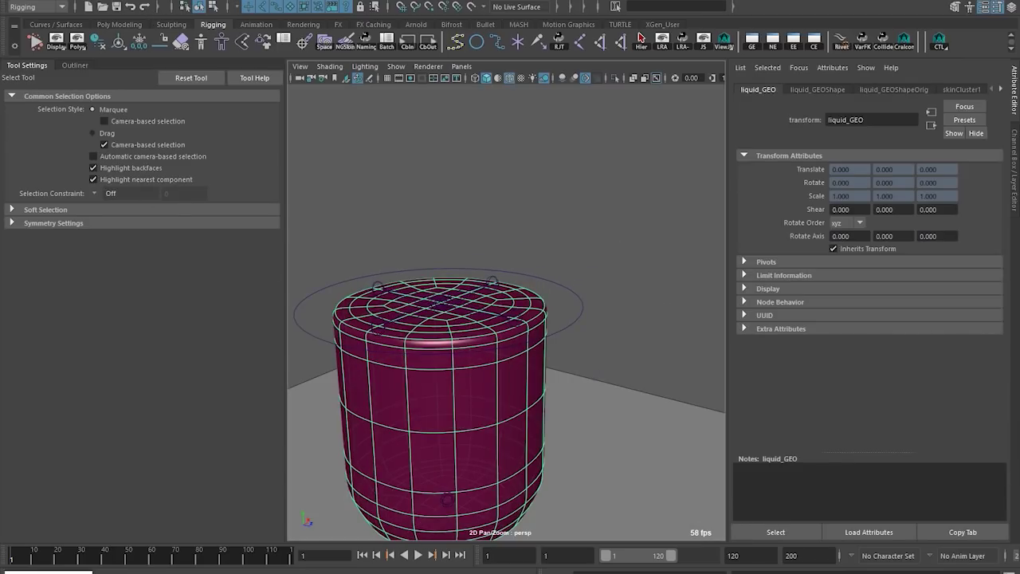
left_click(275, 0)
left_click(307, 1)
left_click(275, 1)
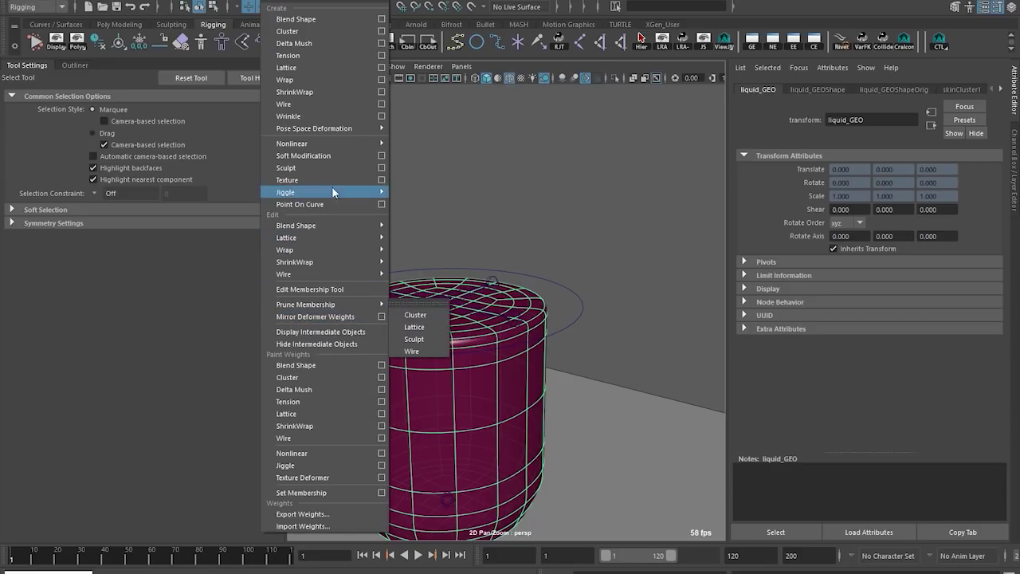
mouse_move(352, 142)
left_click(420, 216)
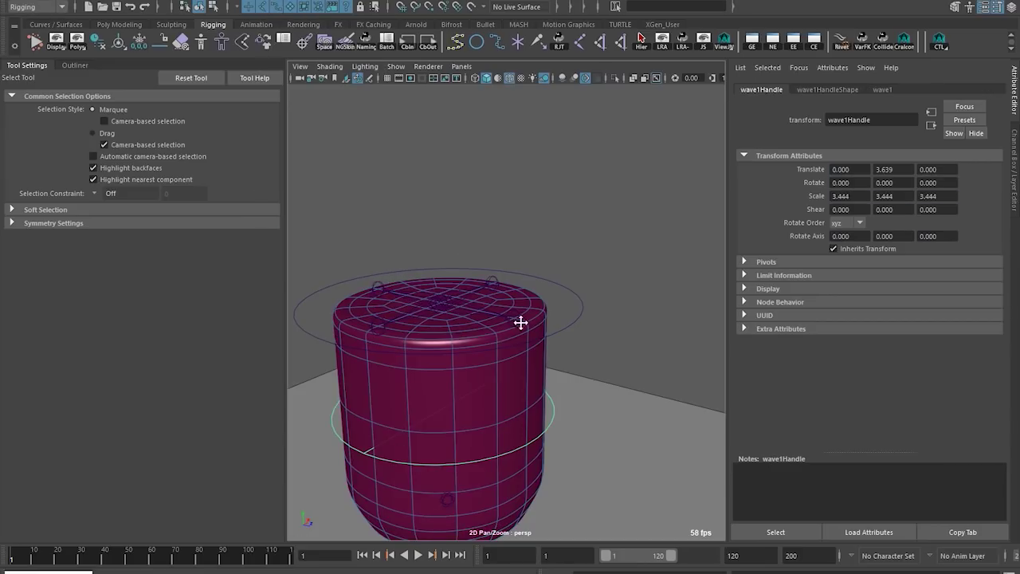
Step: Parent the wave handle under liquid_surface_bind and zero its translation to place it on the liquid's surface
key("f")
key("w")
left_click(483, 288)
middle_click_drag(580, 322, 585, 330, "alt")
left_click(563, 369)
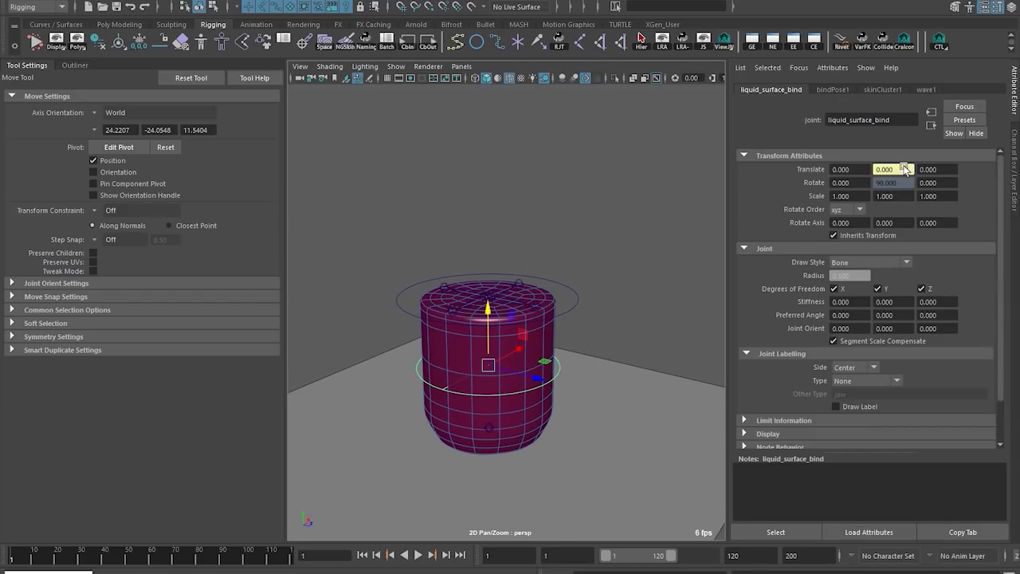
left_click(595, 363)
left_click(558, 368)
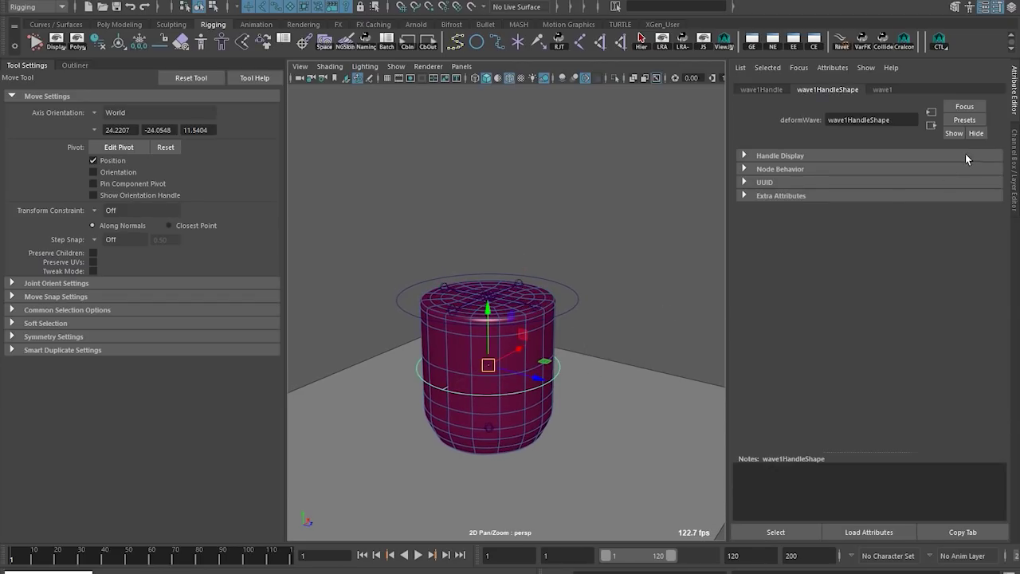
left_click(1016, 140)
type("0")
key("Return")
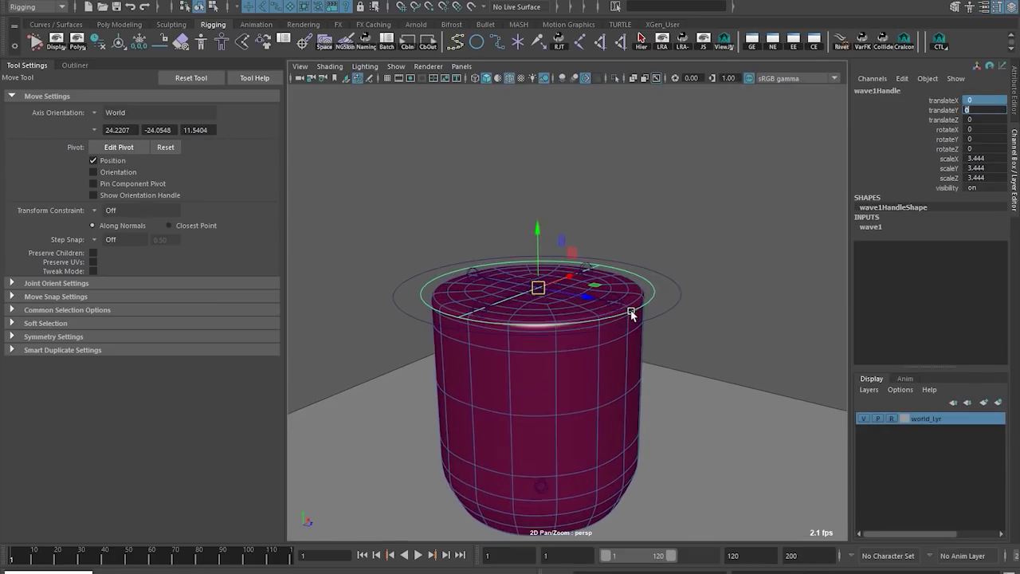
Step: Set the wave1 deformer's amplitude to 0.228
left_click(867, 227)
left_click(945, 245)
middle_click_drag(625, 287, 440, 254)
Step: Select the liquid's control points in its lower part, leaving out the rows near the surface
left_click(595, 326)
key("w")
right_click_drag(598, 335, 263, 346)
left_click_drag(460, 326, 452, 325, "alt")
left_click(471, 321)
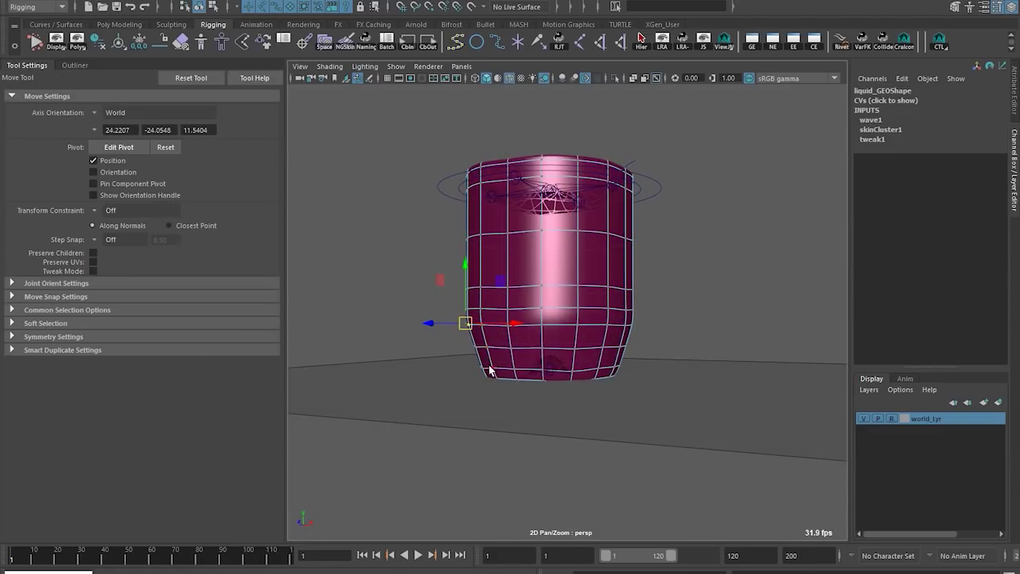
key("q")
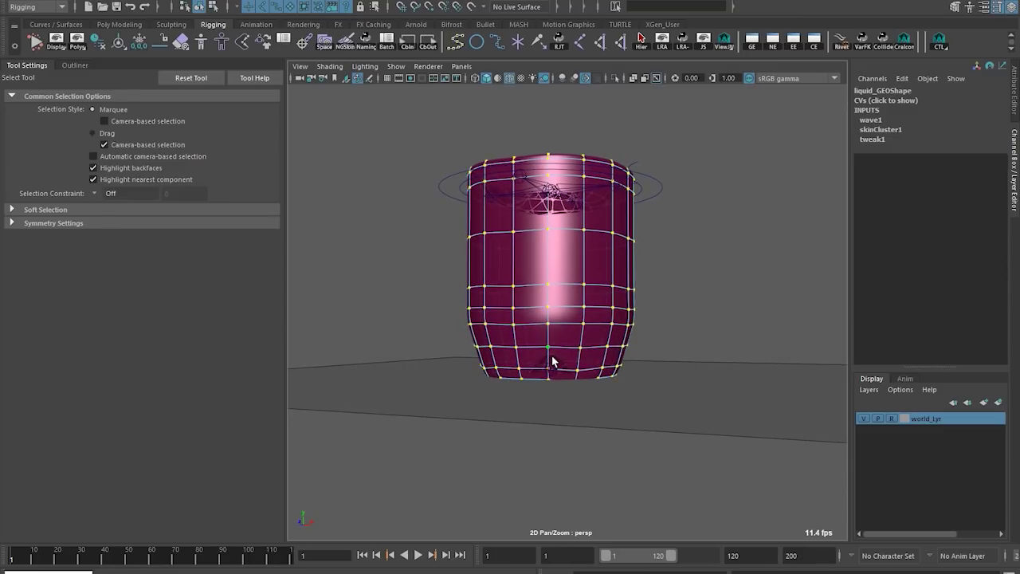
left_click_drag(554, 362, 490, 363, "alt")
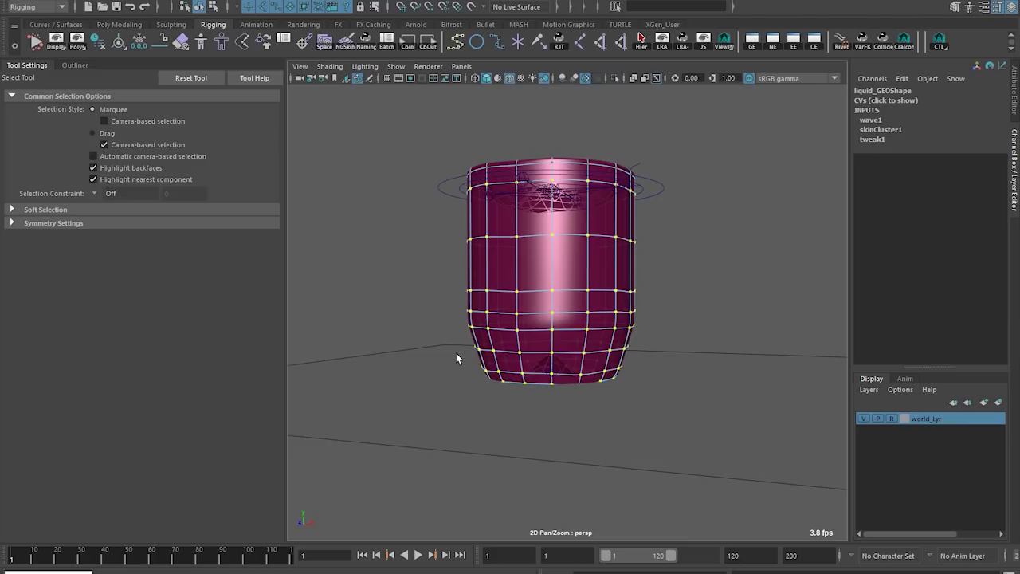
left_click_drag(456, 353, 442, 295, "alt")
left_click_drag(408, 123, 738, 279, "ctrl")
left_click_drag(630, 294, 479, 267, "alt")
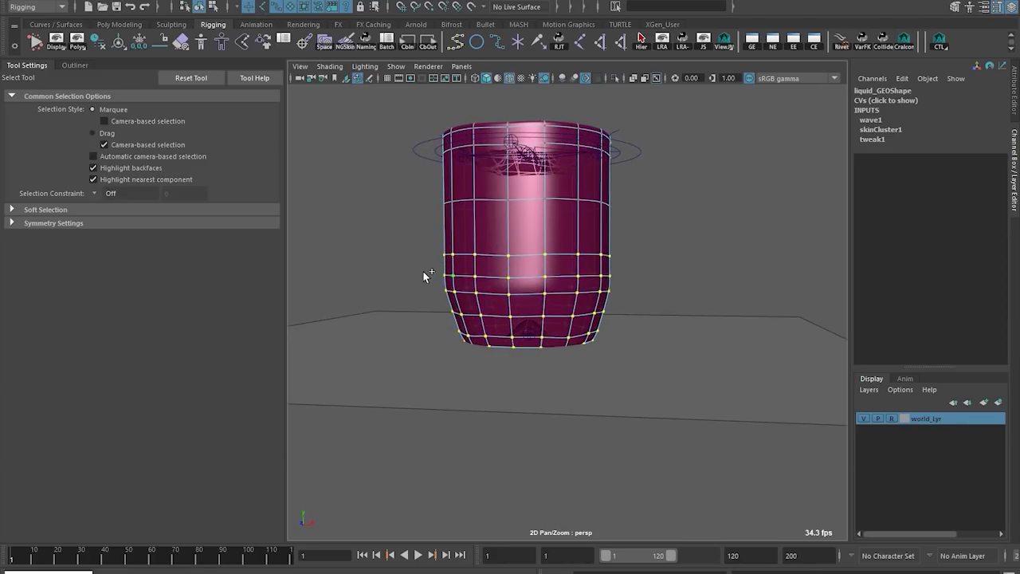
left_click_drag(719, 423, 441, 295, "alt")
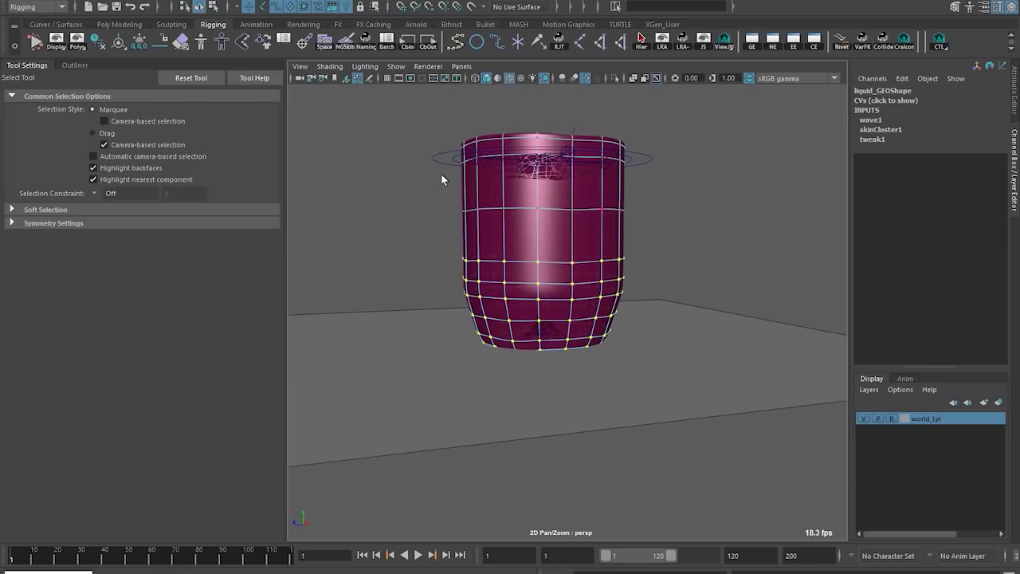
Step: Open nonlinear weight painting for wave1 and flood the selected lower control points with value 0 using Replace
left_click(242, 2)
mouse_move(267, 2)
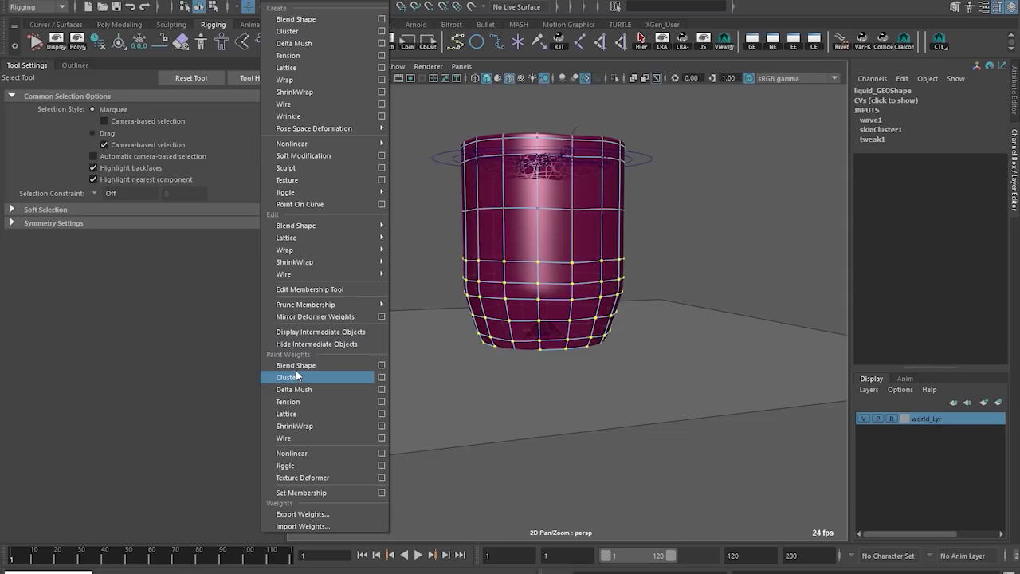
left_click(366, 453)
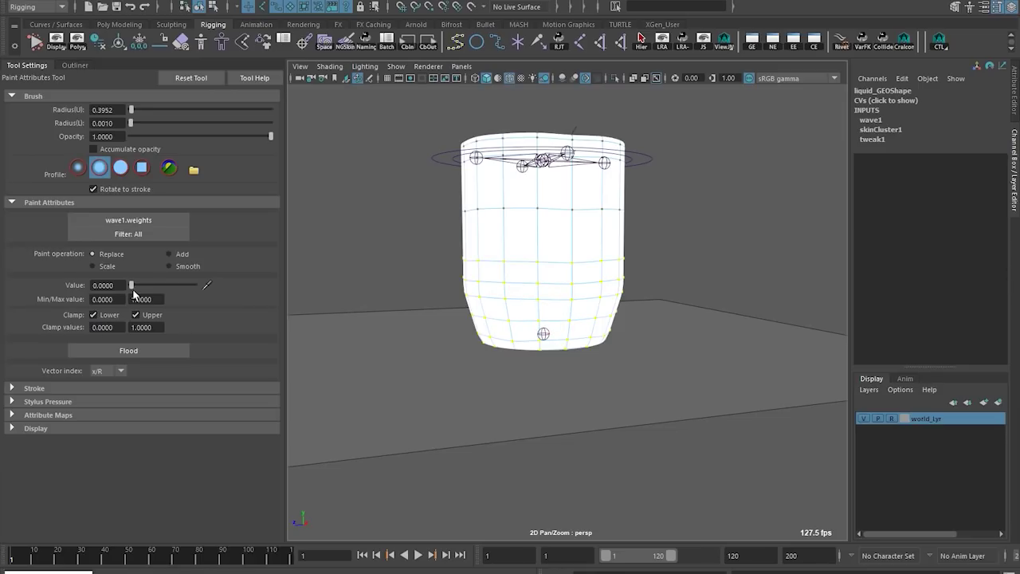
scroll(586, 311, "up", 3)
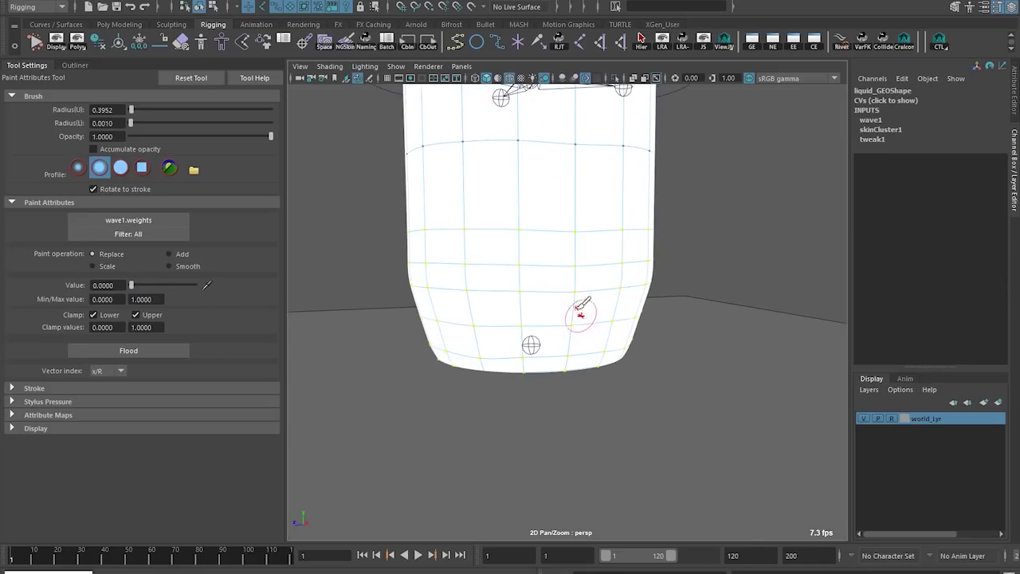
left_click(140, 343)
Step: Flood the wave1 weights with the Smooth operation to soften the falloff on the liquid, and leave the painting tool
left_click_drag(603, 273, 567, 321, "alt")
middle_click_drag(571, 322, 571, 401, "alt")
right_click_drag(570, 401, 539, 401, "alt")
left_click_drag(539, 401, 542, 371, "alt")
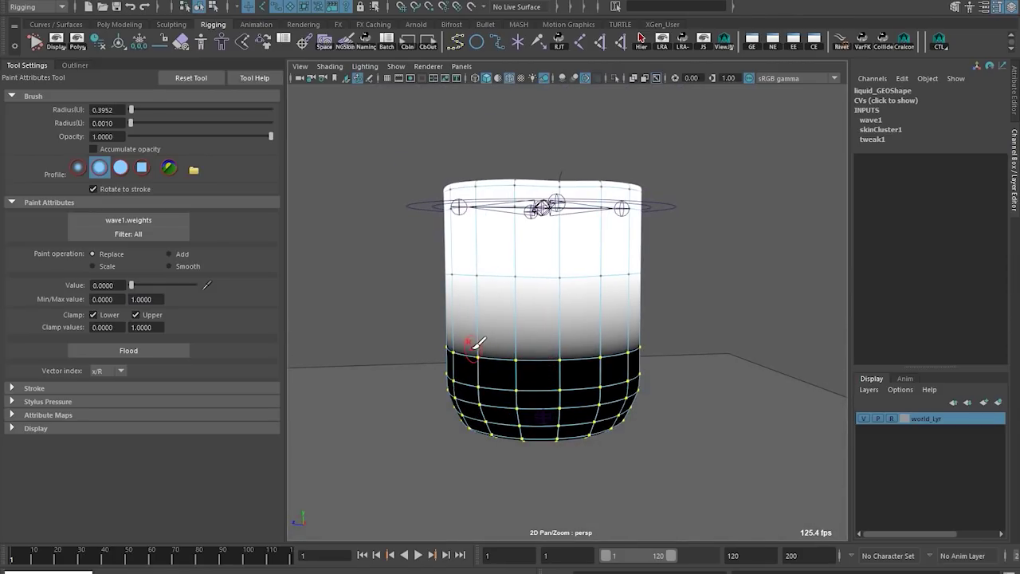
left_click_drag(473, 346, 547, 369, "alt")
right_click_drag(618, 372, 620, 375)
right_click_drag(590, 250, 614, 355)
left_click(197, 269)
left_click(156, 347)
middle_click_drag(602, 305, 563, 349)
key("q")
left_click(752, 217)
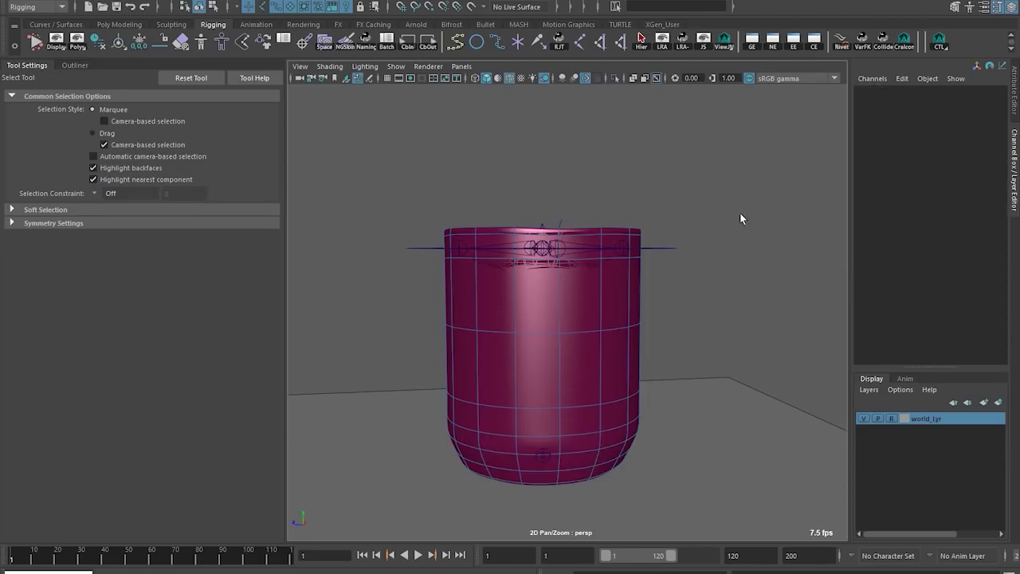
Step: Adjust the wave1 deformer on the wave handle to amplitude 0.02 and offset -0.884
left_click(671, 240)
left_click_drag(780, 232, 625, 260, "alt")
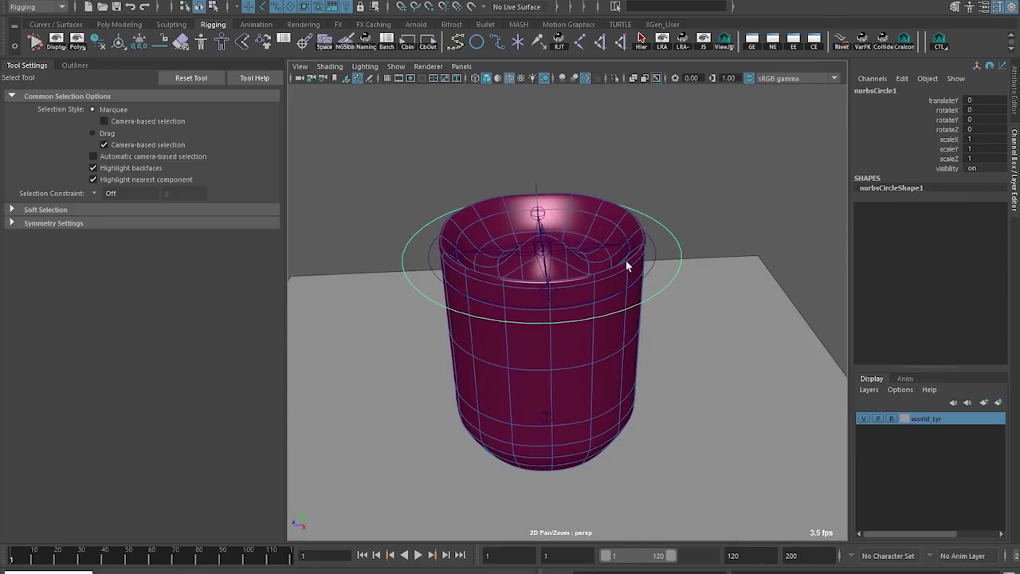
left_click(655, 246)
left_click(876, 228)
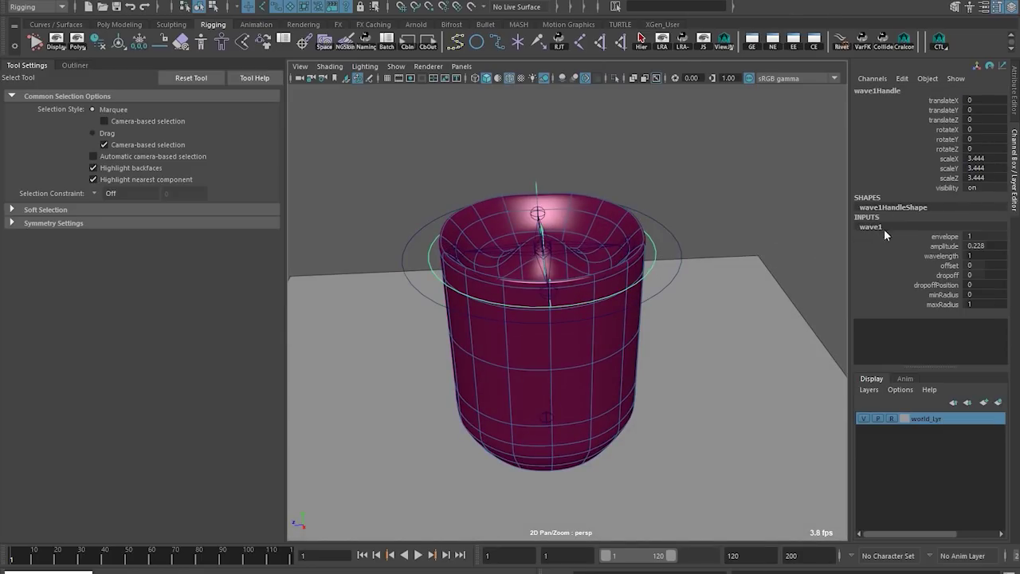
left_click(944, 246)
left_click_drag(651, 268, 662, 249, "alt")
middle_click_drag(662, 248, 1019, 272)
left_click(947, 265)
middle_click_drag(540, 241, 79, 256)
mouse_move(690, 262)
middle_mouse_down()
mouse_move(489, 282)
mouse_move(629, 292)
middle_mouse_up()
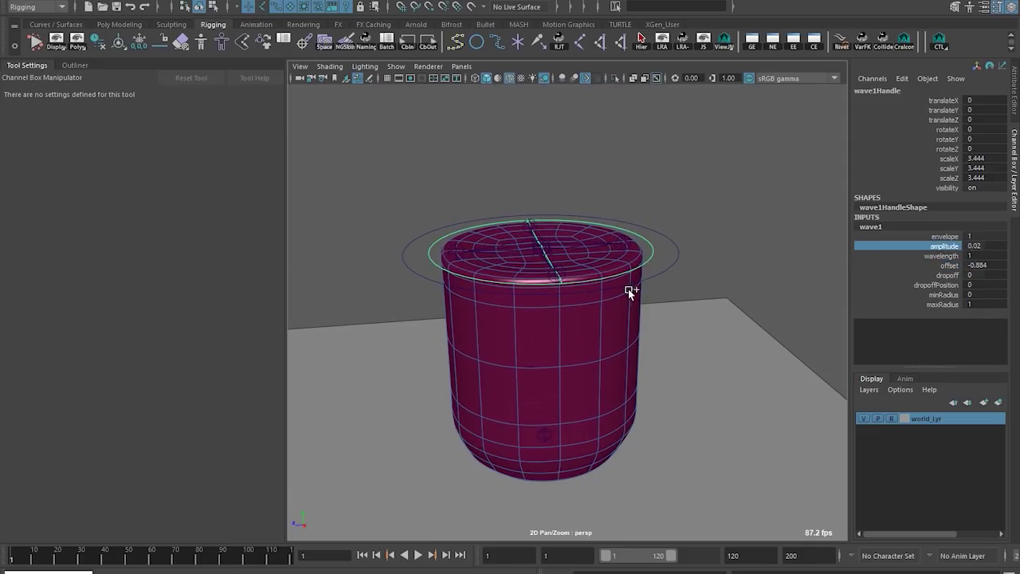
Step: Shift the wave1 offset to -5.618 to run the ripples across the liquid's surface
left_click(947, 265)
middle_click_drag(740, 276, 715, 275)
middle_click_drag(757, 268, 420, 290)
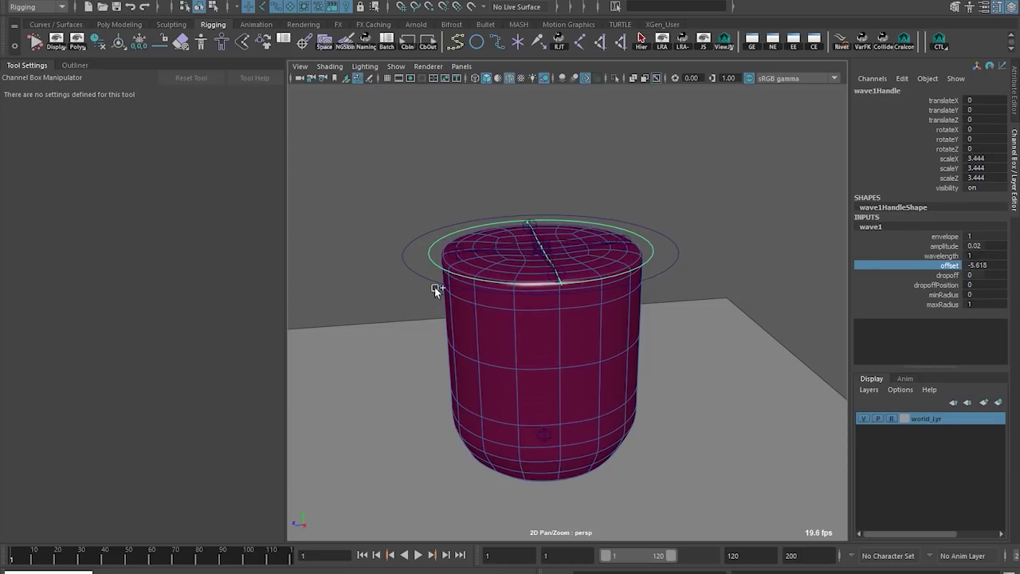
Step: Delete the wave handle to remove the ripple deformer from the liquid
left_click_drag(534, 263, 526, 290, "alt")
right_click_drag(526, 290, 544, 303, "alt")
left_click_drag(544, 303, 545, 313, "alt")
left_click(634, 285)
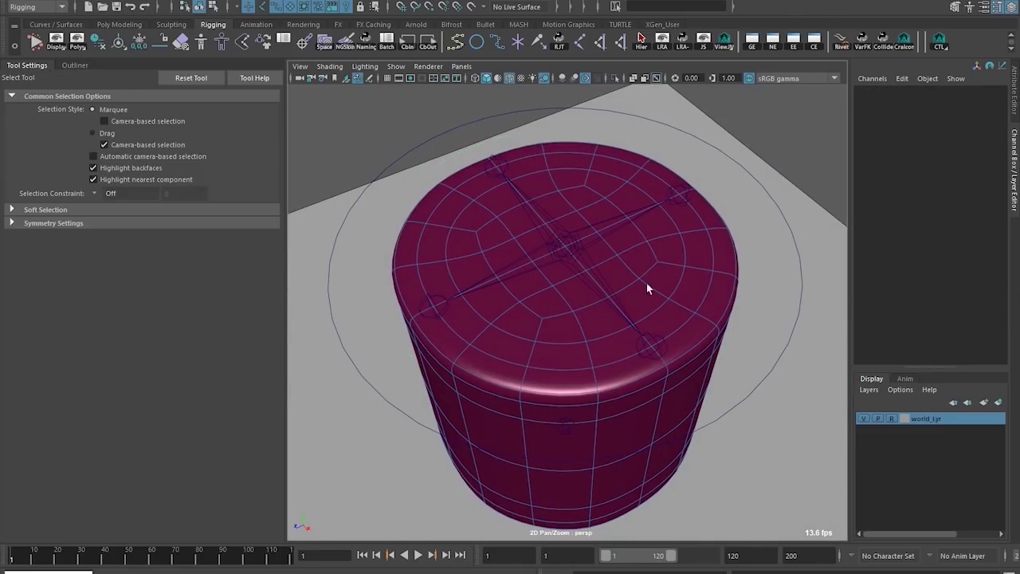
right_click_drag(634, 285, 475, 323, "alt")
left_click_drag(627, 290, 577, 260, "alt")
right_click_drag(577, 260, 564, 285, "alt")
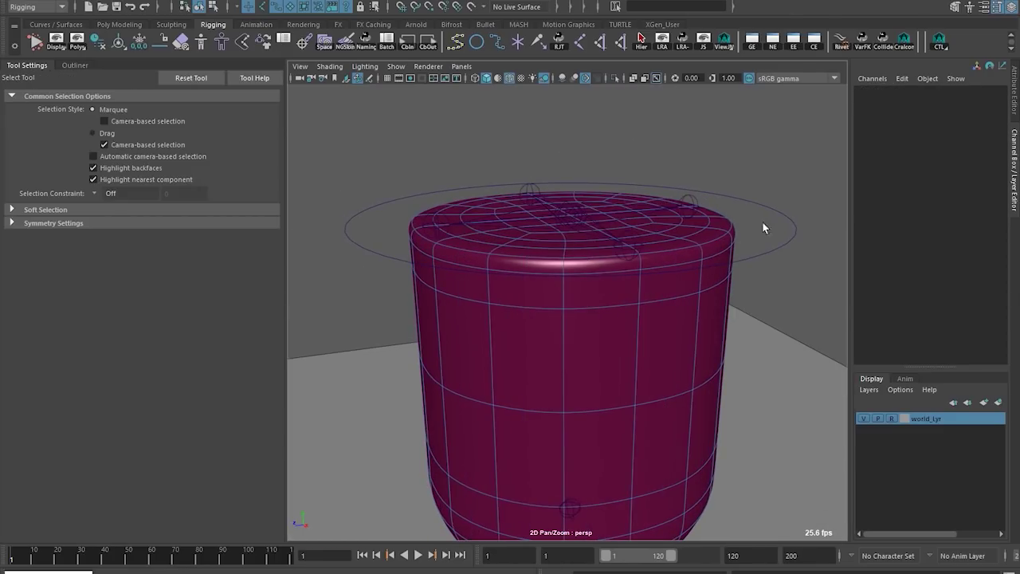
Step: Test the liquid rig by lowering the NURBS circle and tilting it steeply
left_click(753, 255)
middle_click_drag(727, 246, 708, 221, "alt")
left_click_drag(709, 220, 743, 219, "alt")
key("w")
key("e")
left_click_drag(502, 160, 470, 312)
key("w")
key("e")
key("f")
scroll(652, 288, "down", 5)
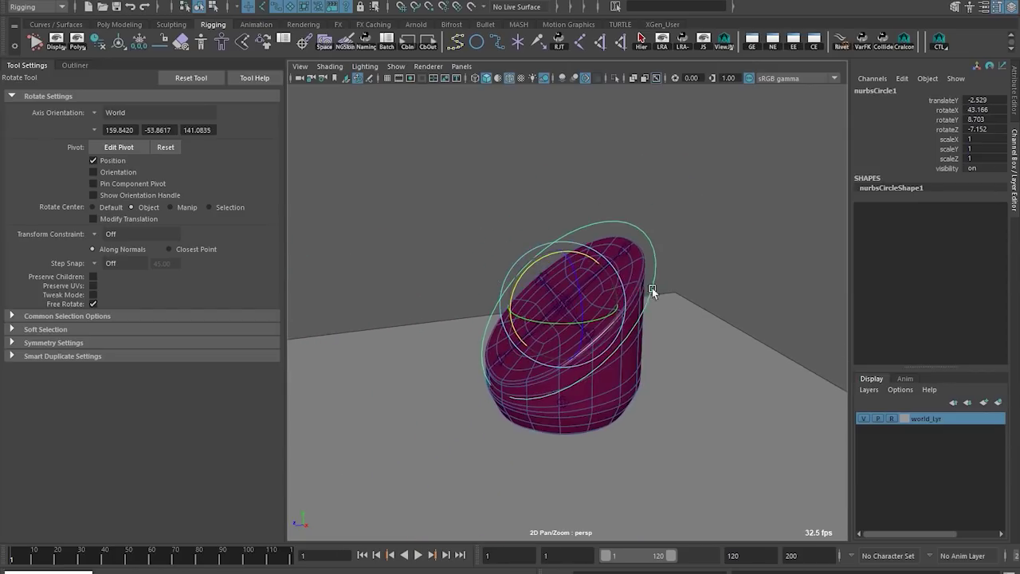
Step: Tilt the NURBS circle the opposite way, and reset its translateY and all rotation values to 0
left_click_drag(652, 288, 585, 284, "alt")
left_click_drag(530, 255, 588, 247)
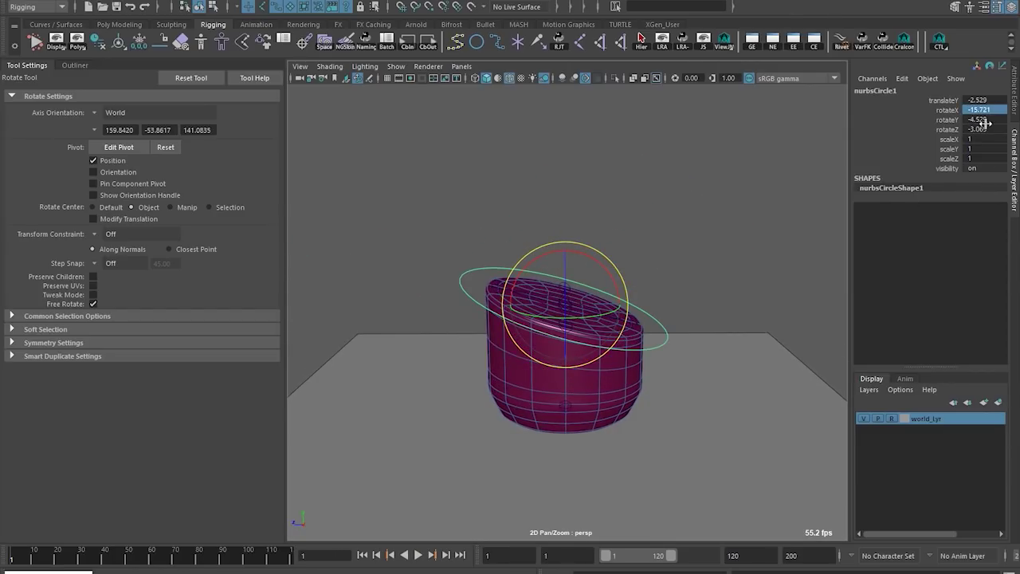
type("0")
key("Return")
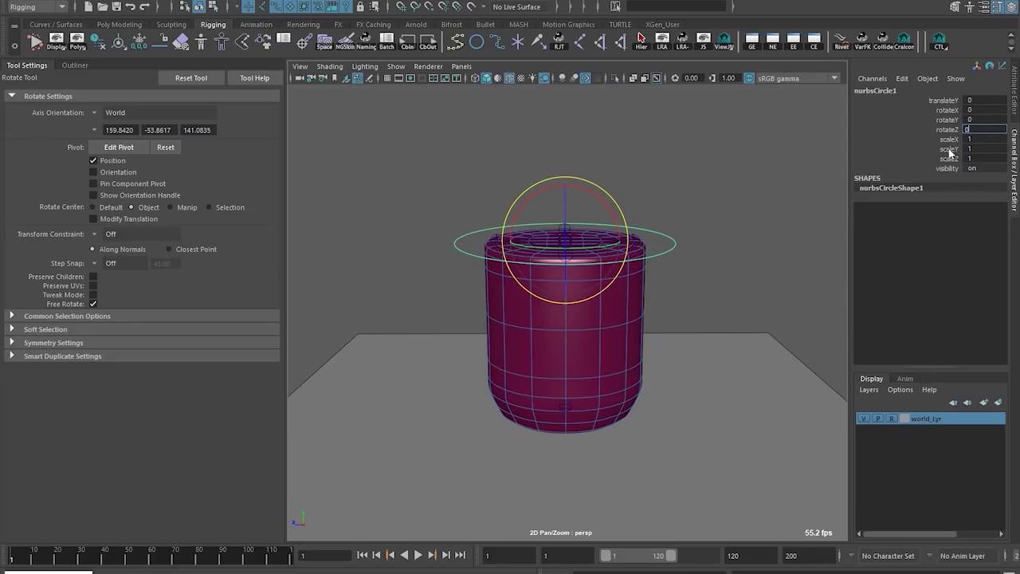
Step: Test the liquid's height by moving the NURBS circle vertically, and undo the movement
scroll(618, 253, "up", 2)
middle_click_drag(587, 253, 581, 221, "alt")
left_click_drag(581, 220, 620, 161, "alt")
scroll(576, 187, "down", 4)
key("w")
left_click(664, 290)
key("ctrl+z")
key("ctrl+z")
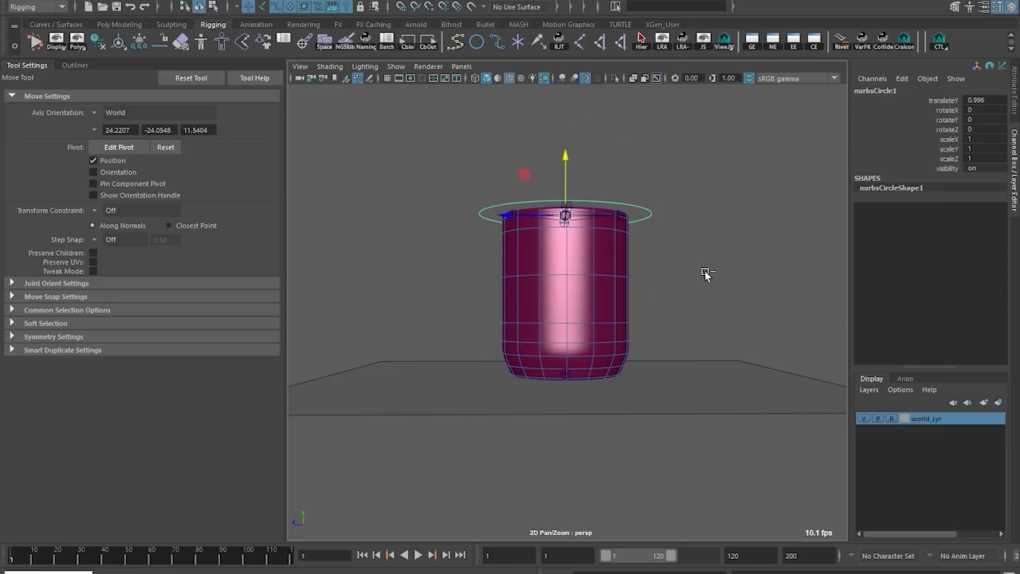
scroll(708, 271, "up", 2)
middle_click_drag(658, 269, 693, 269, "alt")
left_click_drag(603, 310, 701, 312, "alt")
scroll(700, 312, "up", 2)
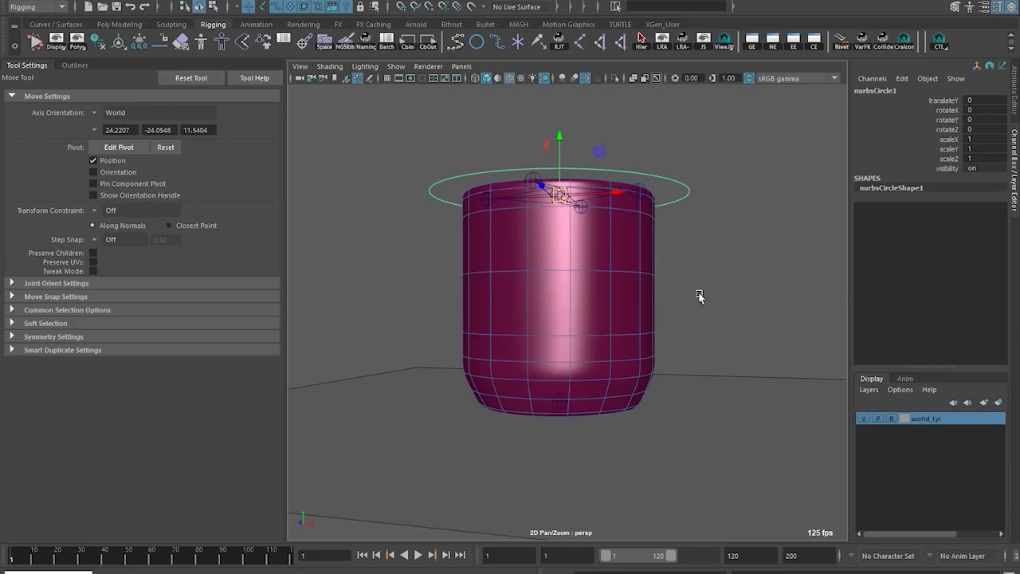
left_click(699, 296)
scroll(685, 307, "down", 5)
left_click_drag(629, 296, 513, 236, "alt")
left_click(576, 208)
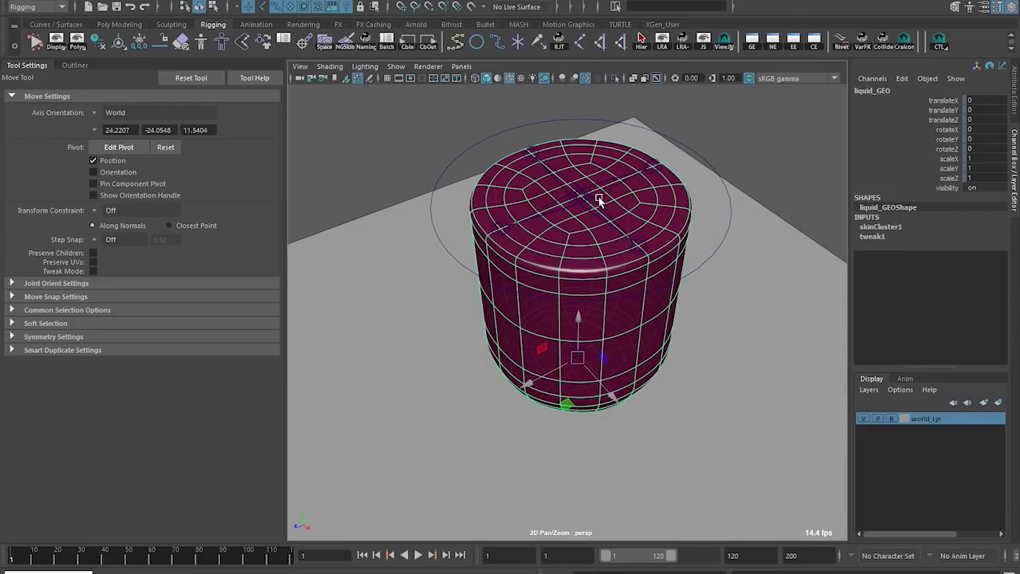
left_click(756, 145)
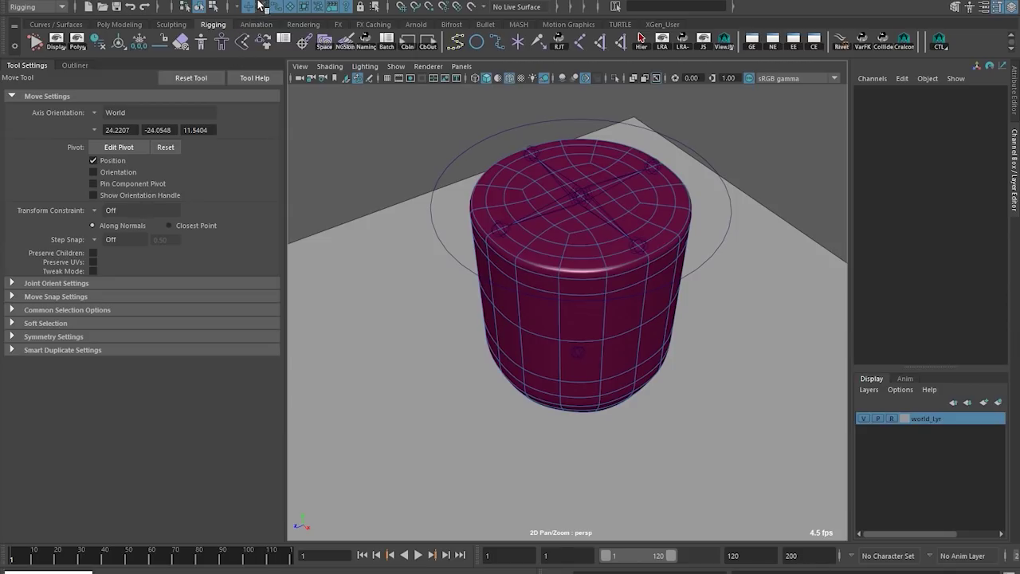
left_click(584, 200)
key("ctrl+z")
left_click_drag(667, 294, 624, 266, "alt")
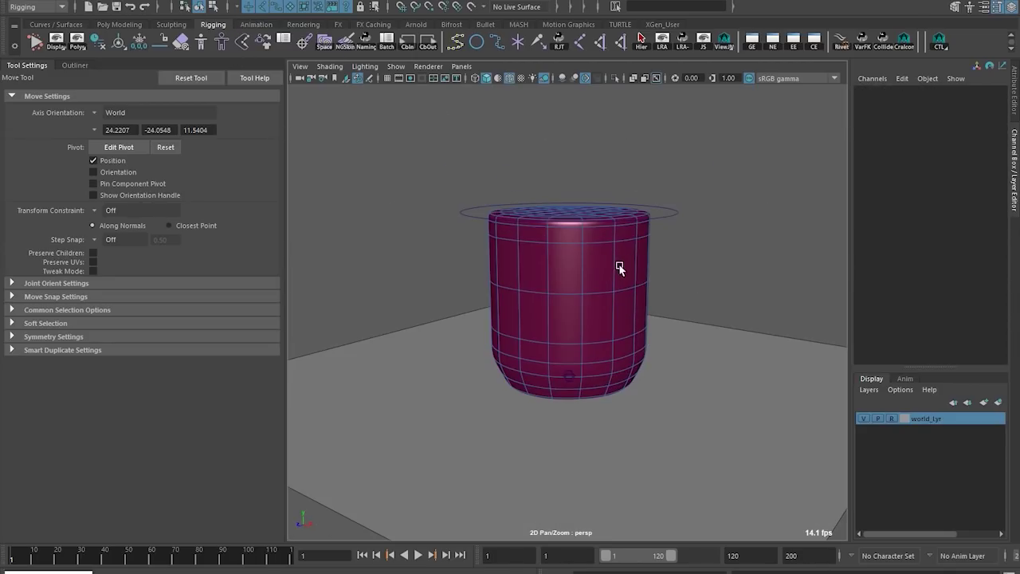
Step: Select liquid_GEO and create a lattice deformer around it
left_click(532, 321)
scroll(532, 321, "up", 2)
left_click_drag(533, 322, 413, 302, "alt")
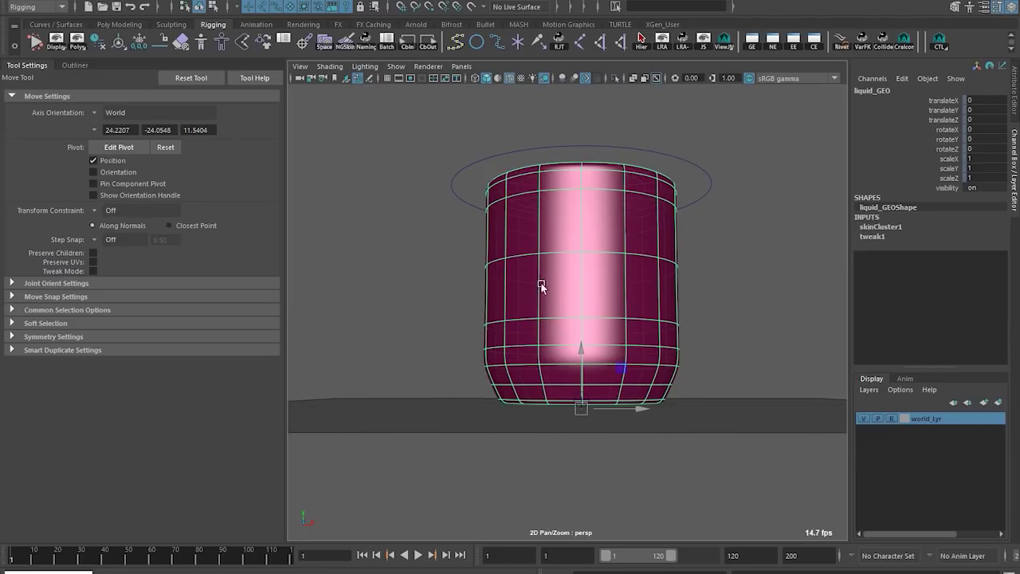
left_click_drag(695, 394, 682, 371, "alt")
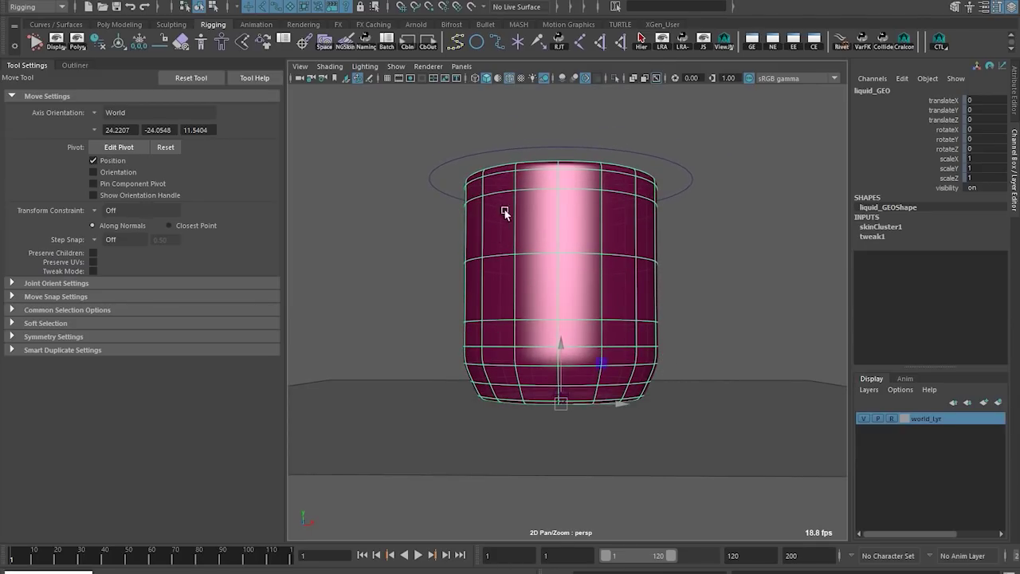
left_click_drag(412, 244, 411, 271, "alt")
left_click(279, 2)
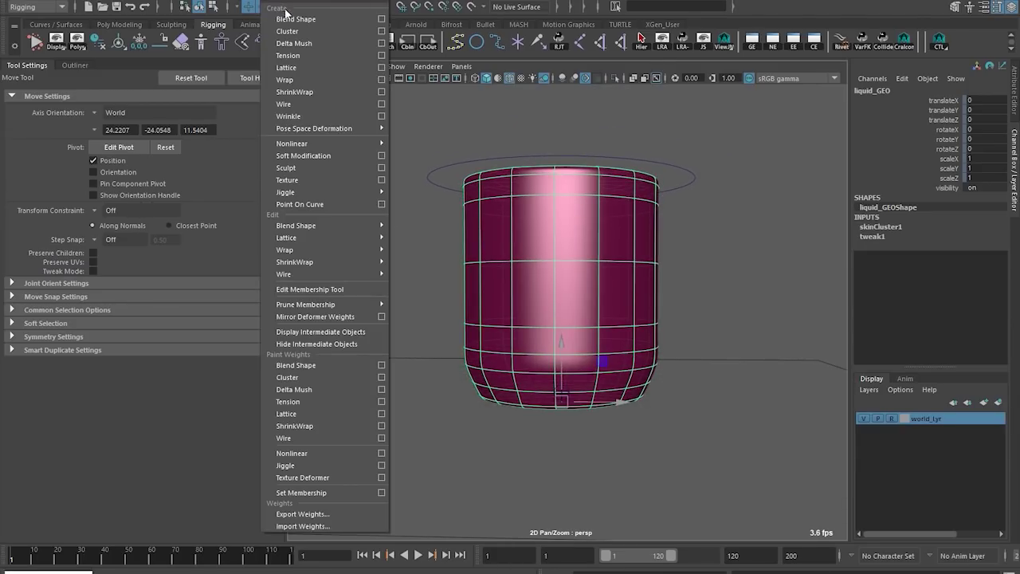
left_click(286, 68)
scroll(651, 260, "down", 3)
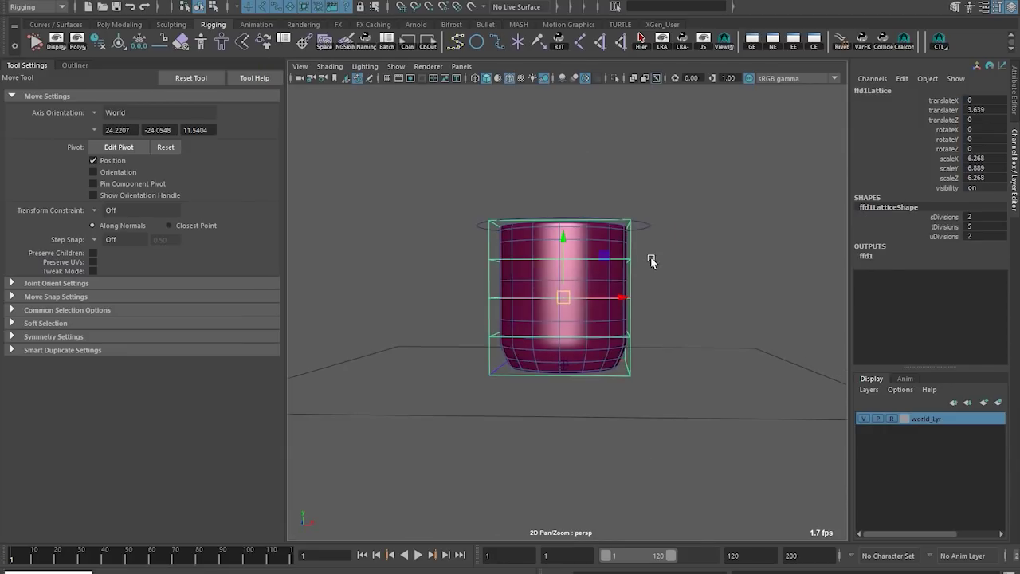
Step: Scale ffd1Lattice and ffd1Base up together to about 8.906 in X and Z and 9.789 in Y
left_click_drag(651, 260, 692, 283, "alt")
left_click(75, 65)
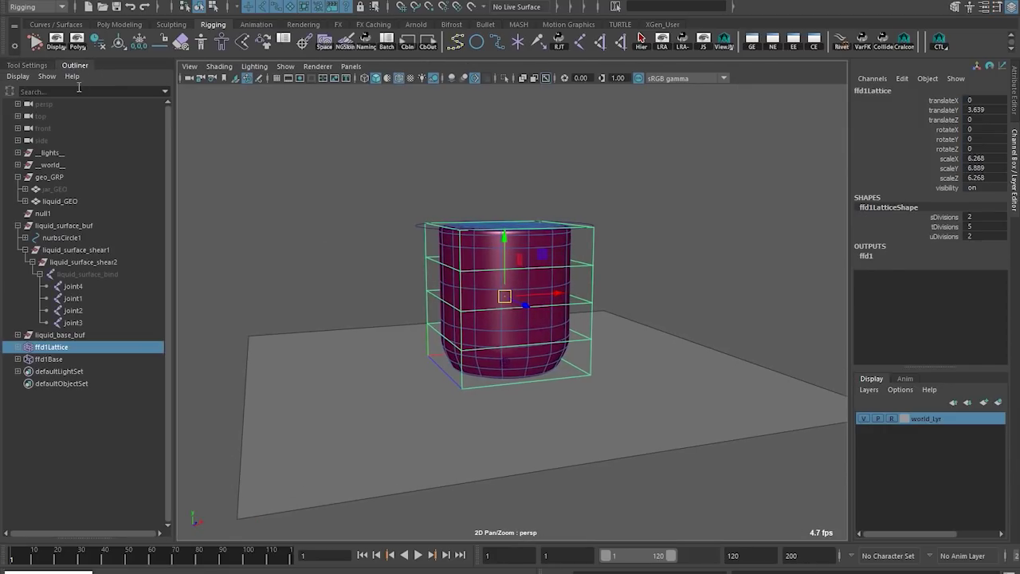
left_click(67, 361, "ctrl")
key("r")
left_click_drag(510, 303, 551, 293, "alt")
key("q")
left_click(69, 358)
key("w")
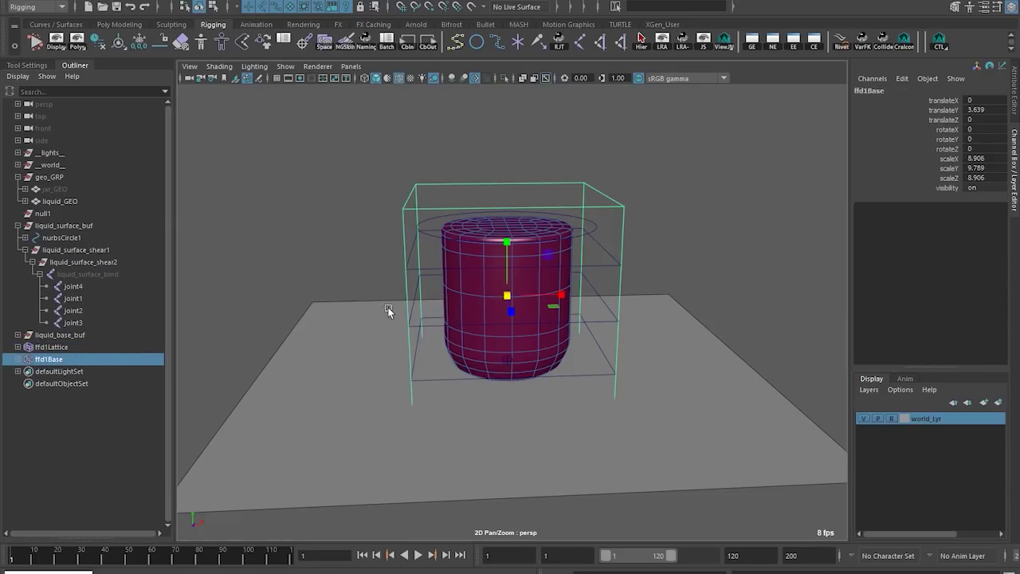
Step: Set the tDivisions of ffd1Lattice to 8 and switch the lattice to point editing
left_click(122, 347)
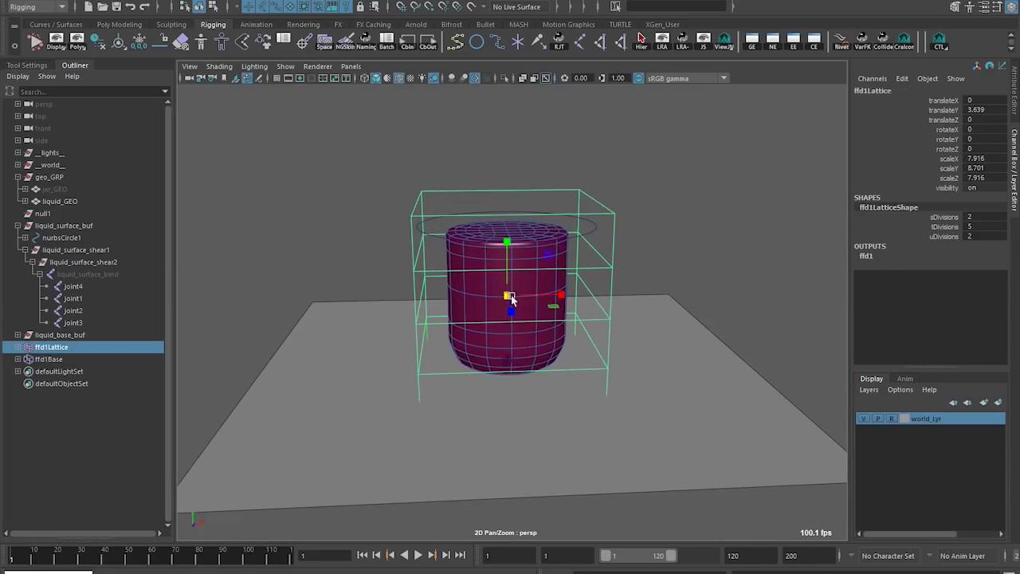
middle_click_drag(572, 309, 626, 325)
left_click_drag(627, 326, 575, 325, "alt")
key("F8")
Step: Select the lower lattice points with a wide soft selection and scale them horizontally
left_click_drag(471, 303, 355, 329, "alt")
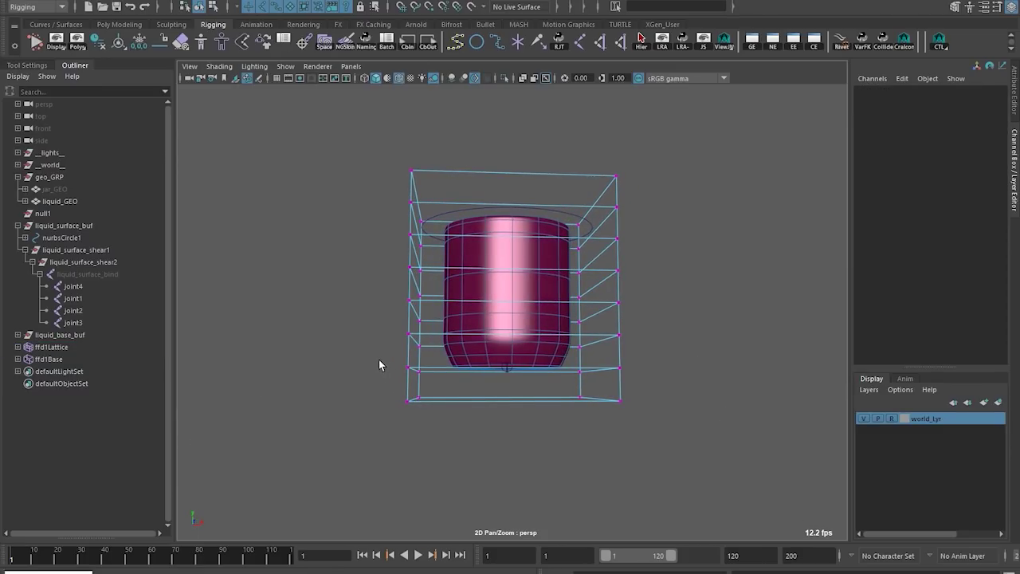
left_click_drag(656, 382, 656, 381)
key("ctrl+z")
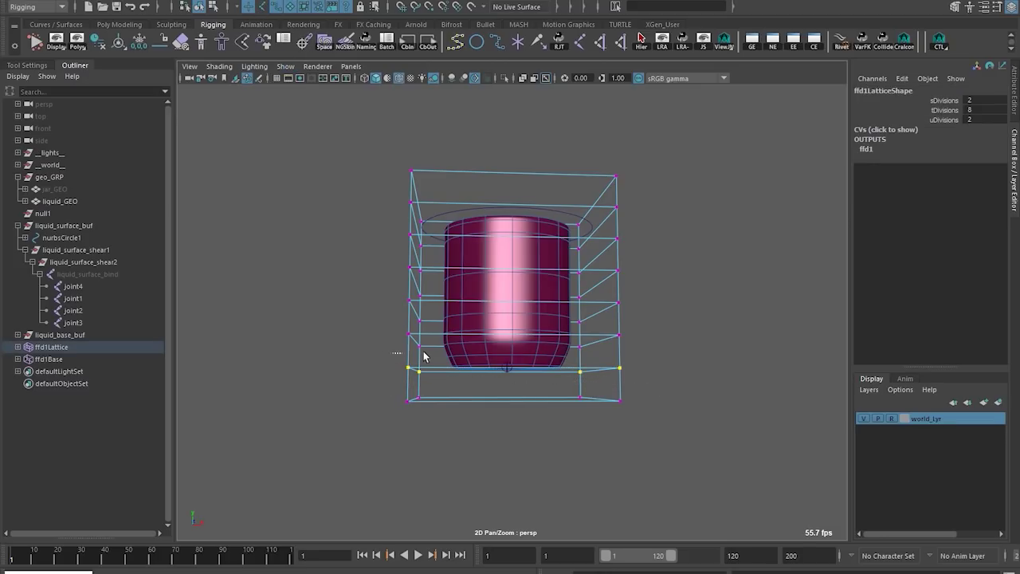
left_click_drag(646, 371, 606, 372, "alt")
key("b")
left_click_drag(586, 370, 509, 378)
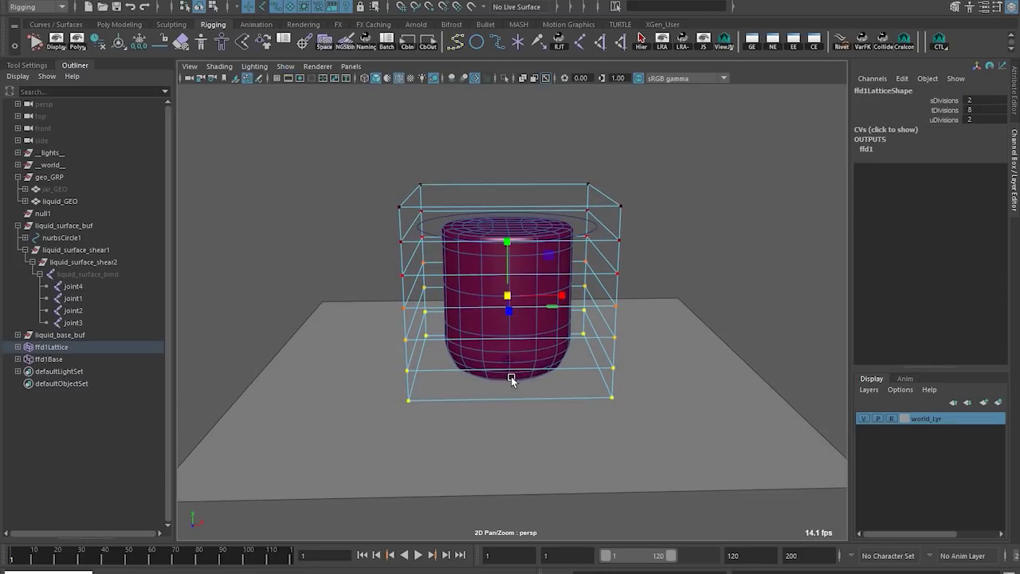
left_click_drag(548, 308, 574, 305)
Step: Adjust the soft selection falloff and reshape the lattice into a narrow bottom with wider middle rows
key("q")
key("b")
left_click_drag(533, 305, 535, 331)
key("r")
left_click_drag(565, 289, 514, 279, "alt")
key("w")
left_click_drag(520, 323, 460, 336, "alt")
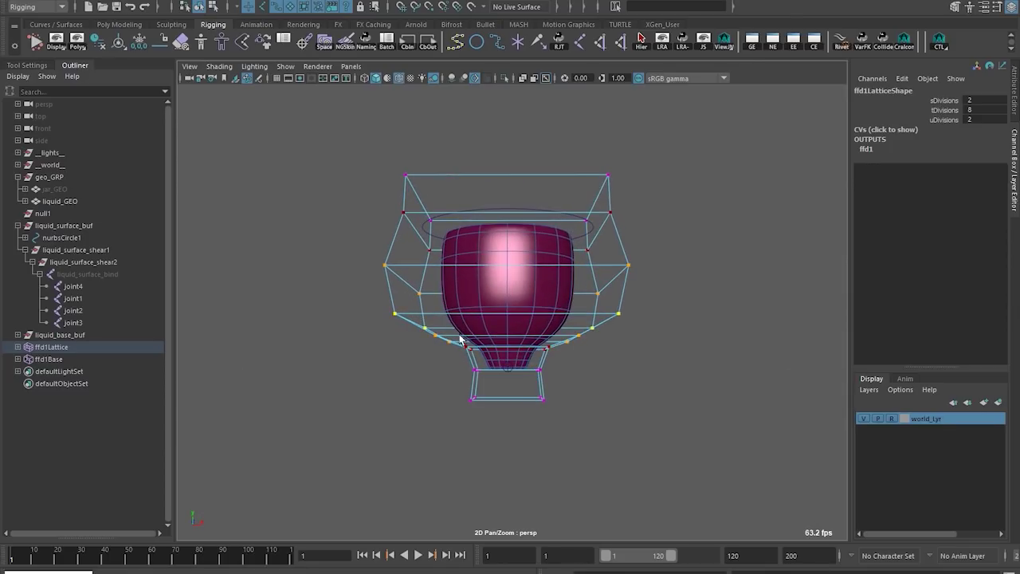
Step: Select the bottom lattice points and scale them horizontally to refine the liquid's narrow stem
left_click_drag(555, 424, 556, 424)
left_click_drag(555, 424, 539, 339, "alt")
key("w")
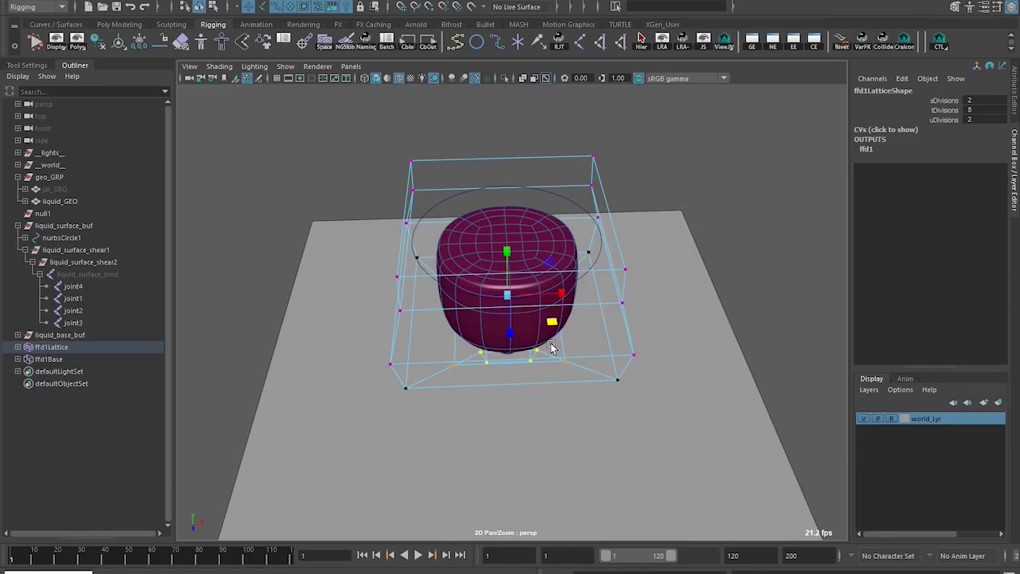
left_click_drag(564, 329, 609, 249, "alt")
Step: Hide the lattice and test the liquid by lowering the NURBS circle to translateY -1.943 and trying its rotation
left_click(690, 240)
left_click_drag(690, 239, 627, 144, "alt")
key("ctrl+h")
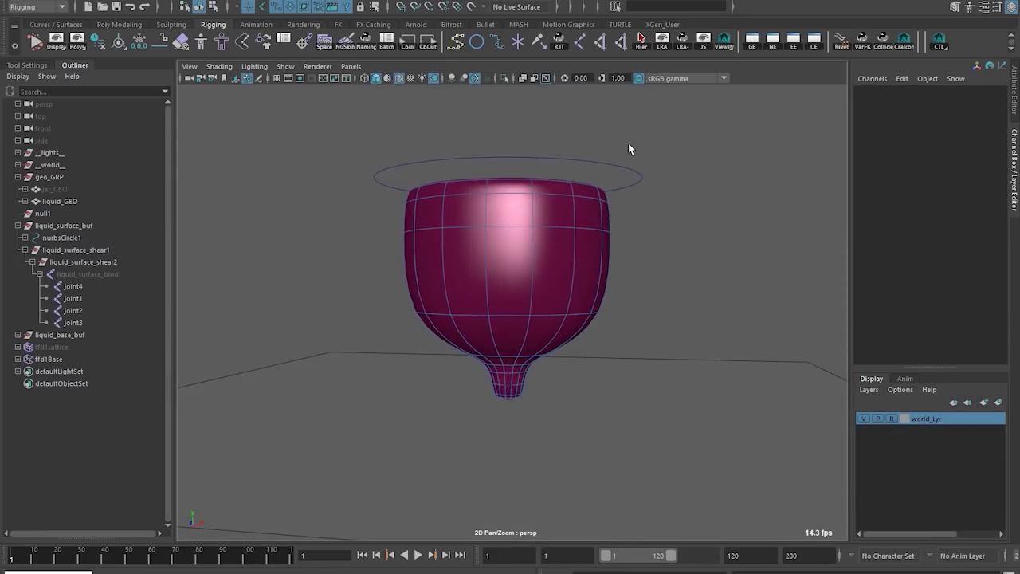
left_click(599, 184)
right_click_drag(582, 152, 527, 250, "alt")
key("w")
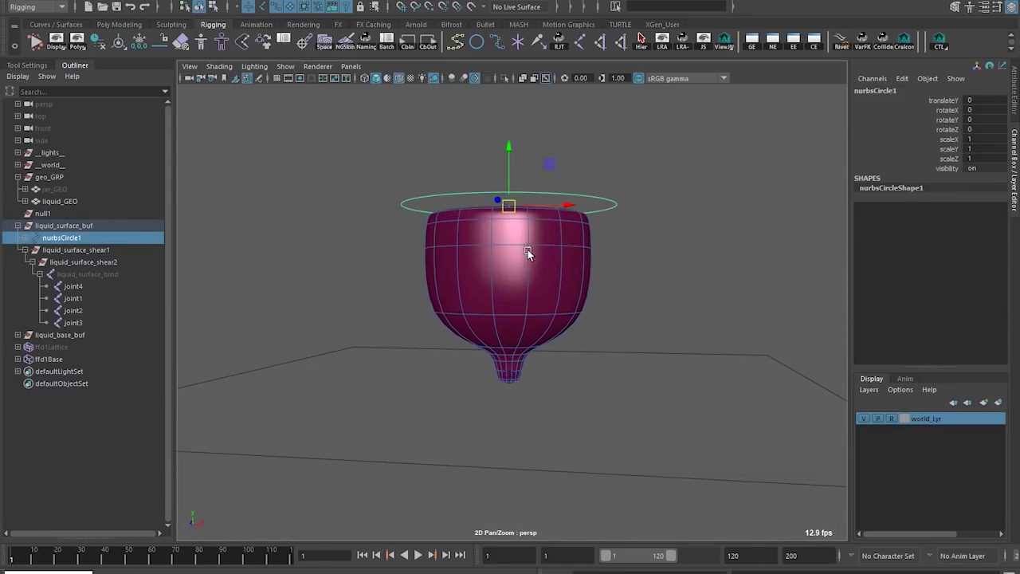
left_click_drag(514, 161, 505, 194)
key("e")
mouse_move(533, 242)
left_mouse_down()
mouse_move(544, 229)
mouse_move(531, 212)
mouse_move(533, 230)
left_mouse_up()
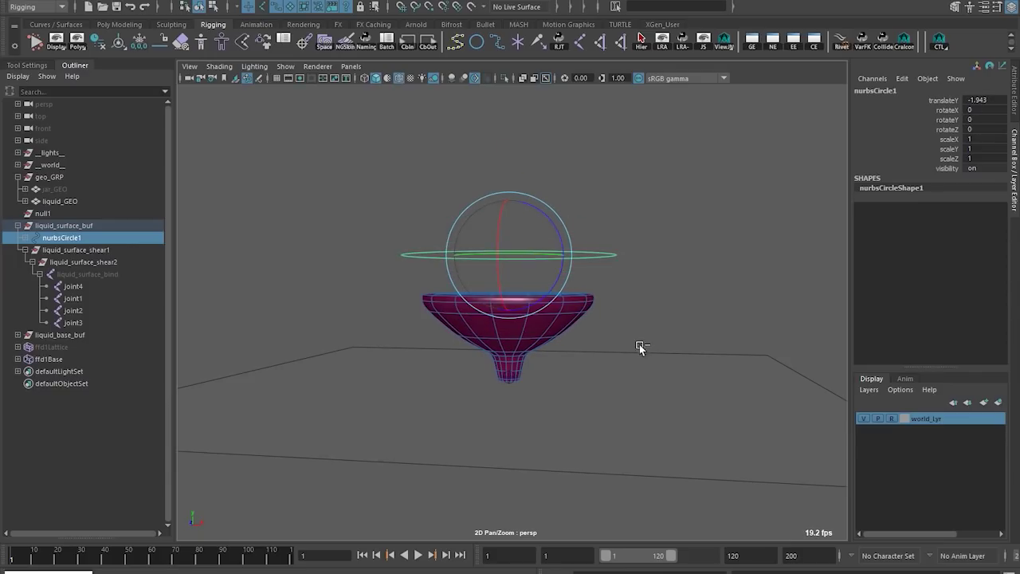
Step: Redisplay the hidden lattice and switch it to lattice point editing
left_click(629, 346)
key("ctrl+shift+h")
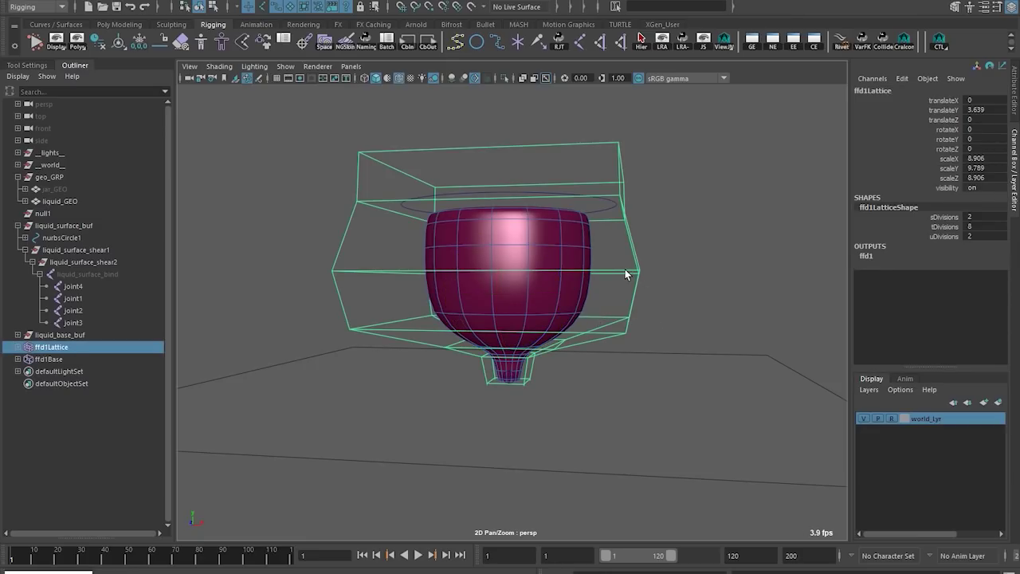
right_click_drag(626, 270, 612, 265)
left_click_drag(621, 267, 641, 264, "alt")
left_click_drag(627, 194, 637, 203, "alt")
Step: In the side view, lower the lattice row near the liquid's surface slightly, and return to the perspective view
key("space")
left_click_drag(619, 205, 638, 216)
key("ctrl+z")
left_click_drag(346, 205, 690, 228)
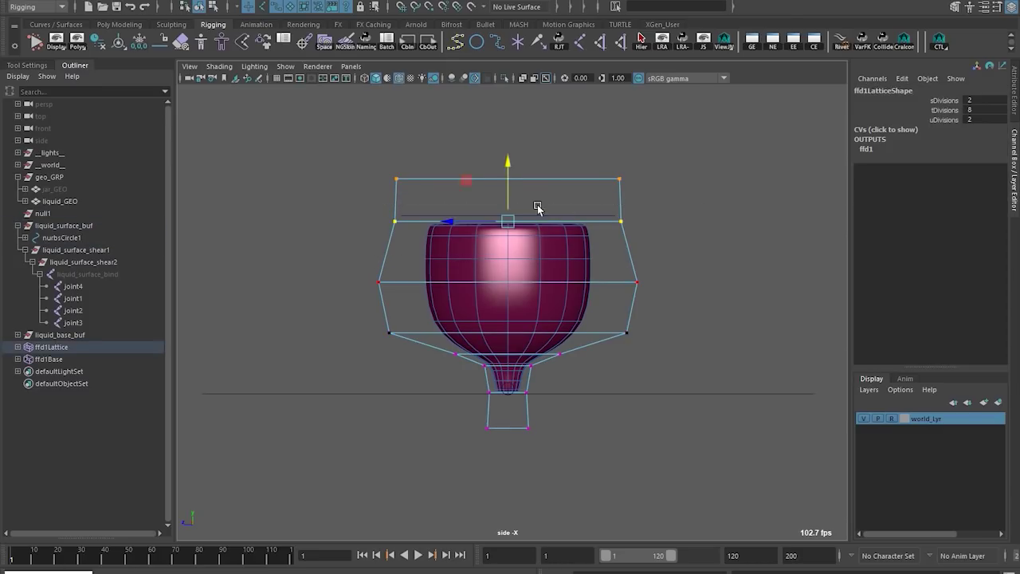
left_click_drag(513, 174, 511, 184)
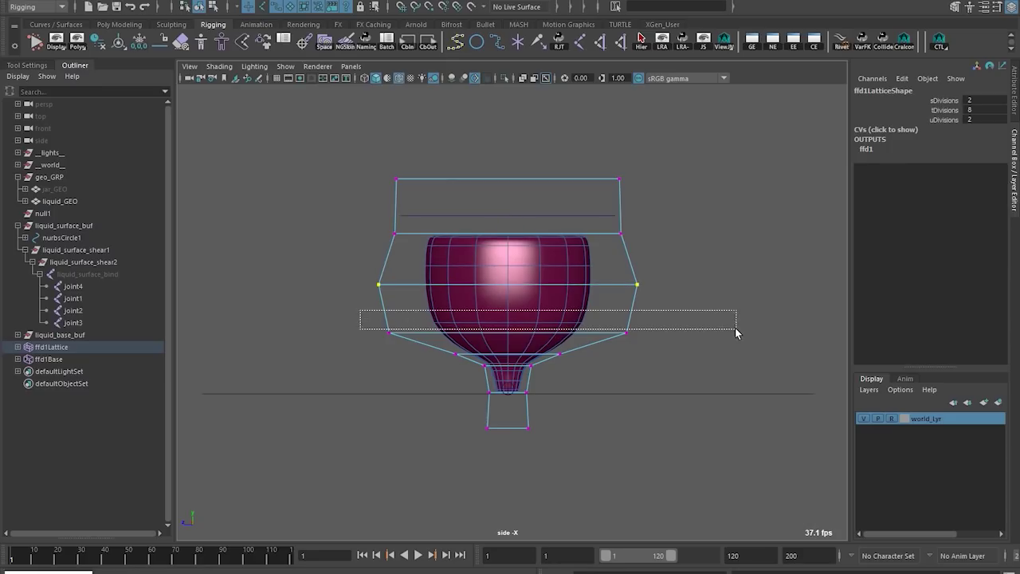
left_click(677, 237)
key("space")
key("space")
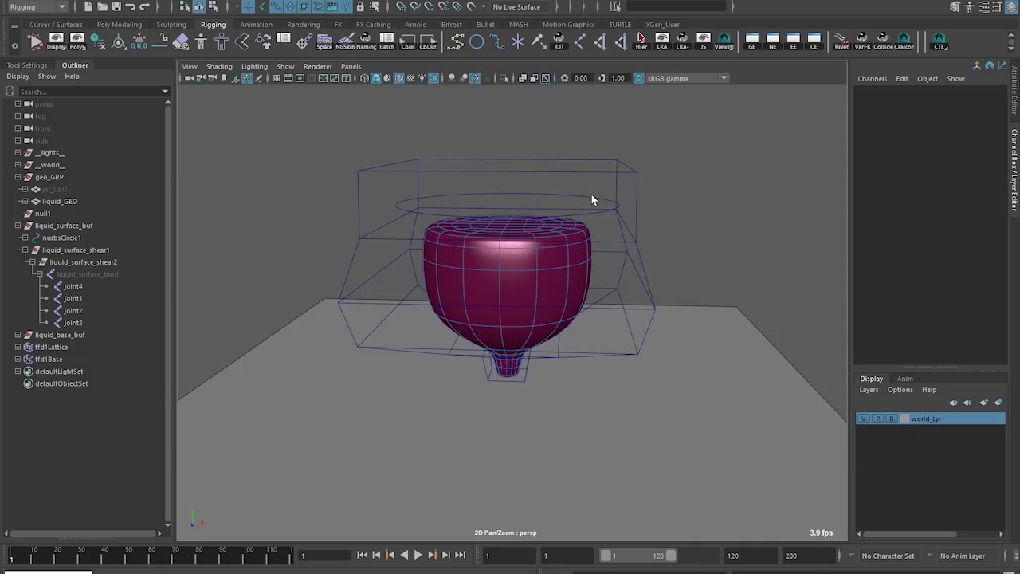
Step: Test the reshaped liquid by moving the NURBS circle vertically and tilting it
left_click(592, 199)
key("w")
left_click_drag(509, 184, 577, 296)
key("e")
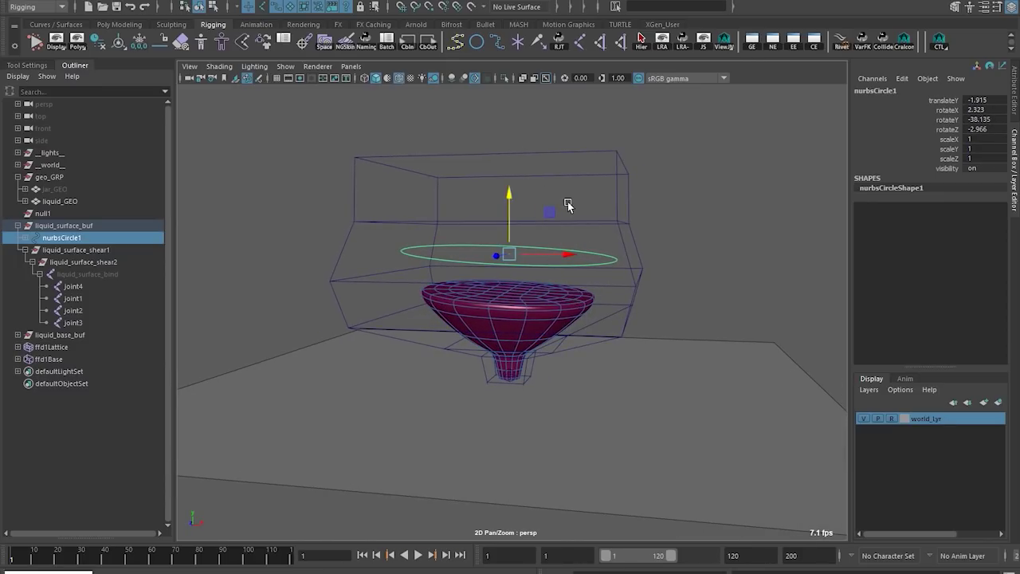
left_click_drag(553, 223, 674, 353)
Step: Examine the deformed liquid and its surrounding lattice from several angles
left_click(588, 251)
left_click(628, 293)
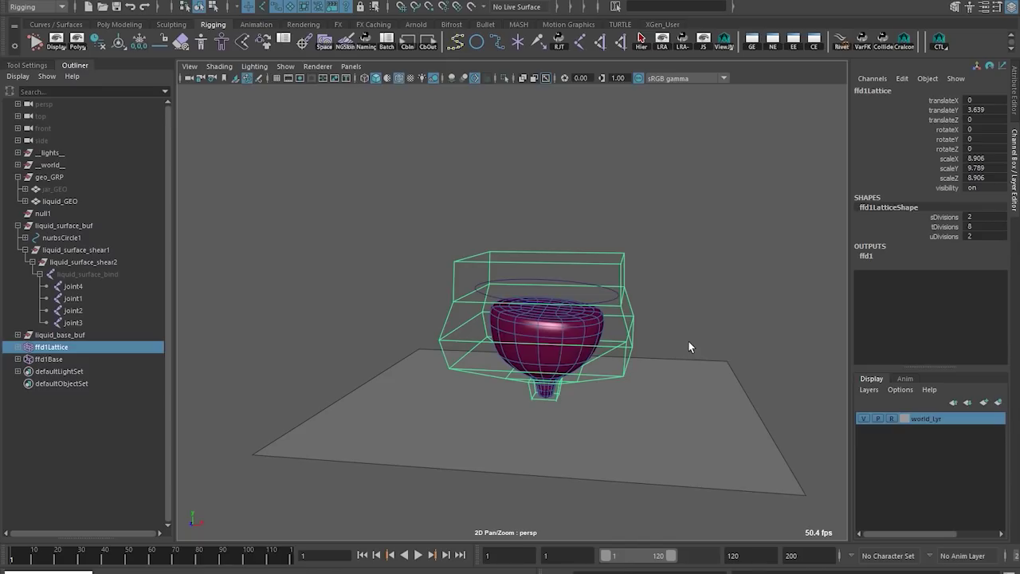
left_click(689, 346)
middle_click_drag(714, 309, 693, 286, "alt")
right_click_drag(653, 284, 472, 399, "alt")
middle_click_drag(428, 315, 394, 309, "alt")
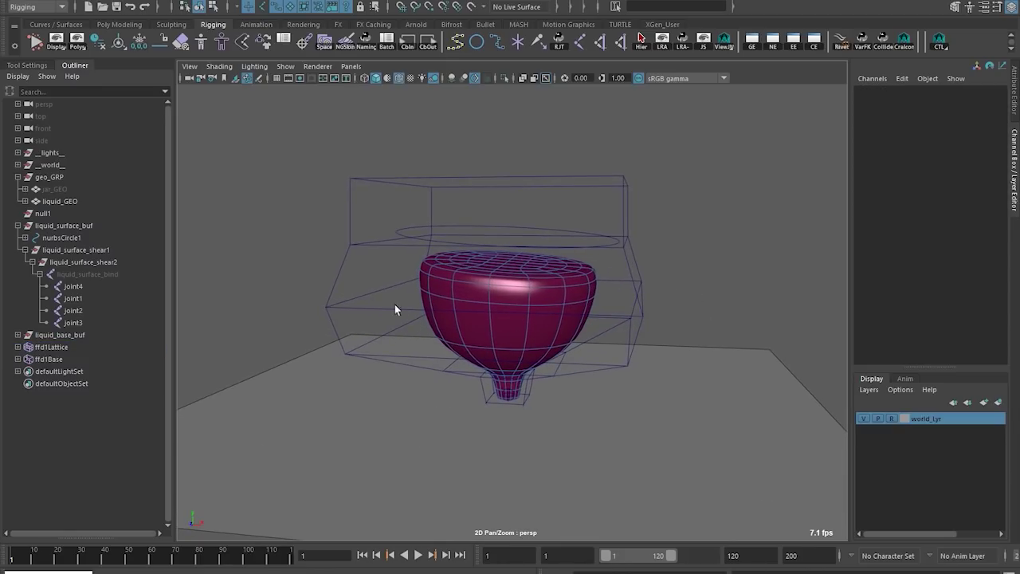
left_click_drag(309, 274, 254, 367, "alt")
middle_click_drag(225, 332, 216, 331, "alt")
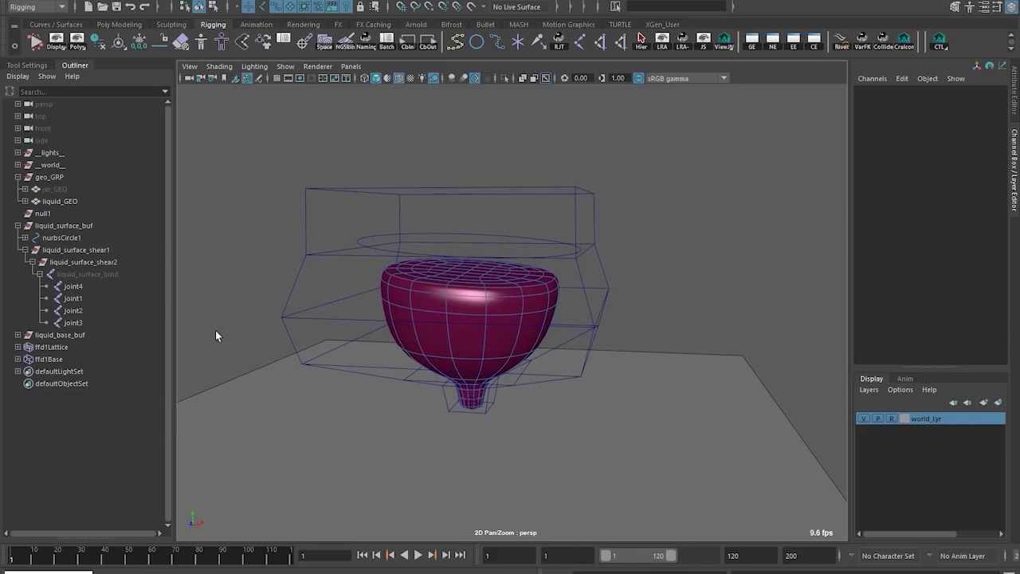